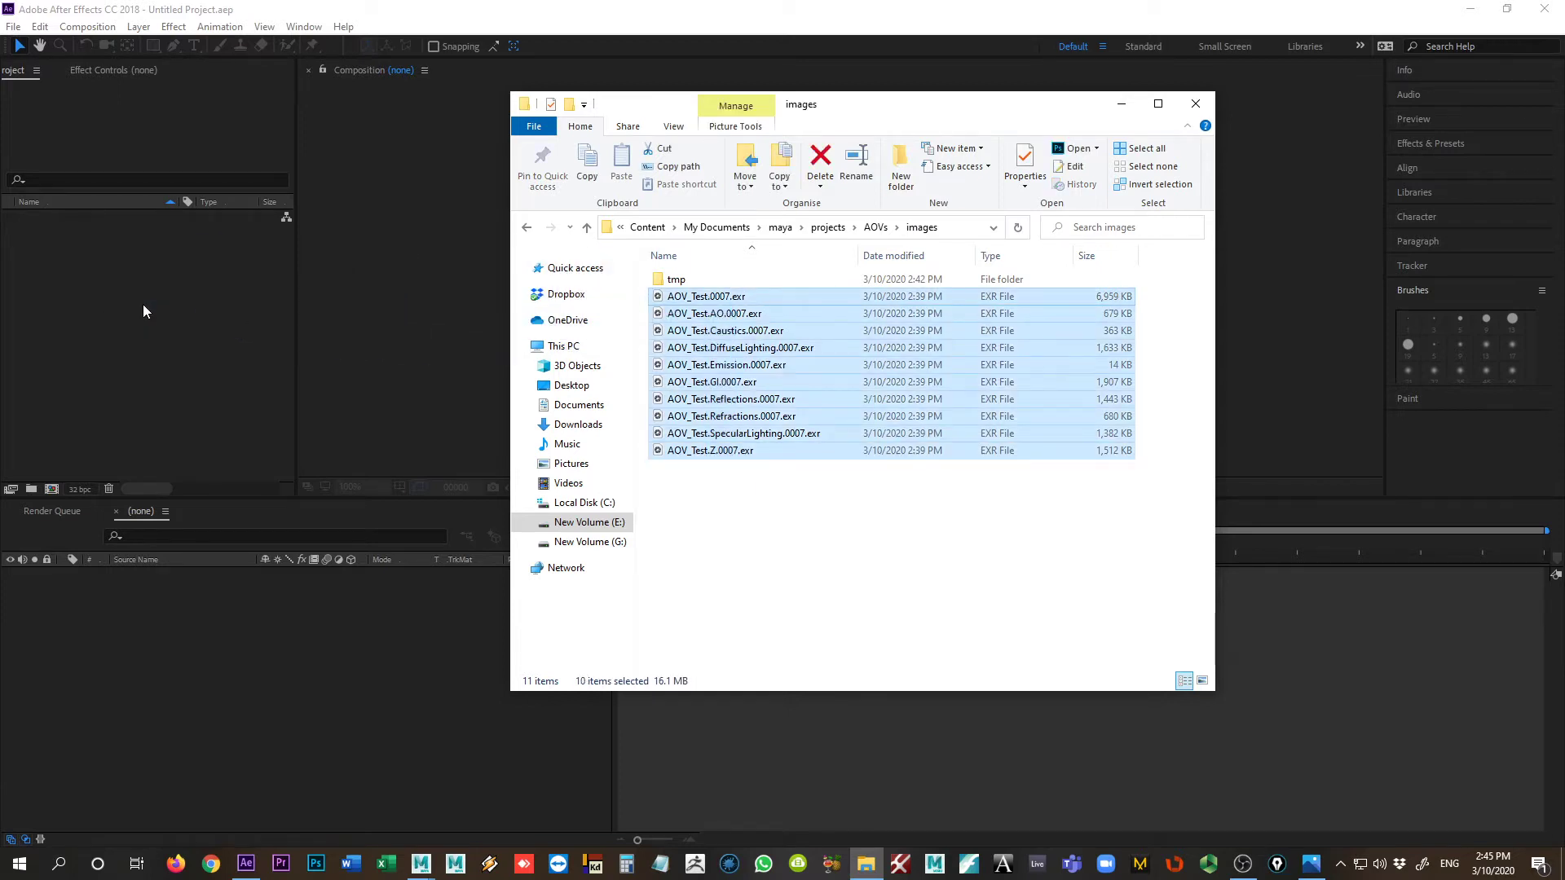
Step: Import the ten AOV_Test EXR render passes from the images folder into the project
{"action": "left_click", "coordinate": [193, 378]}
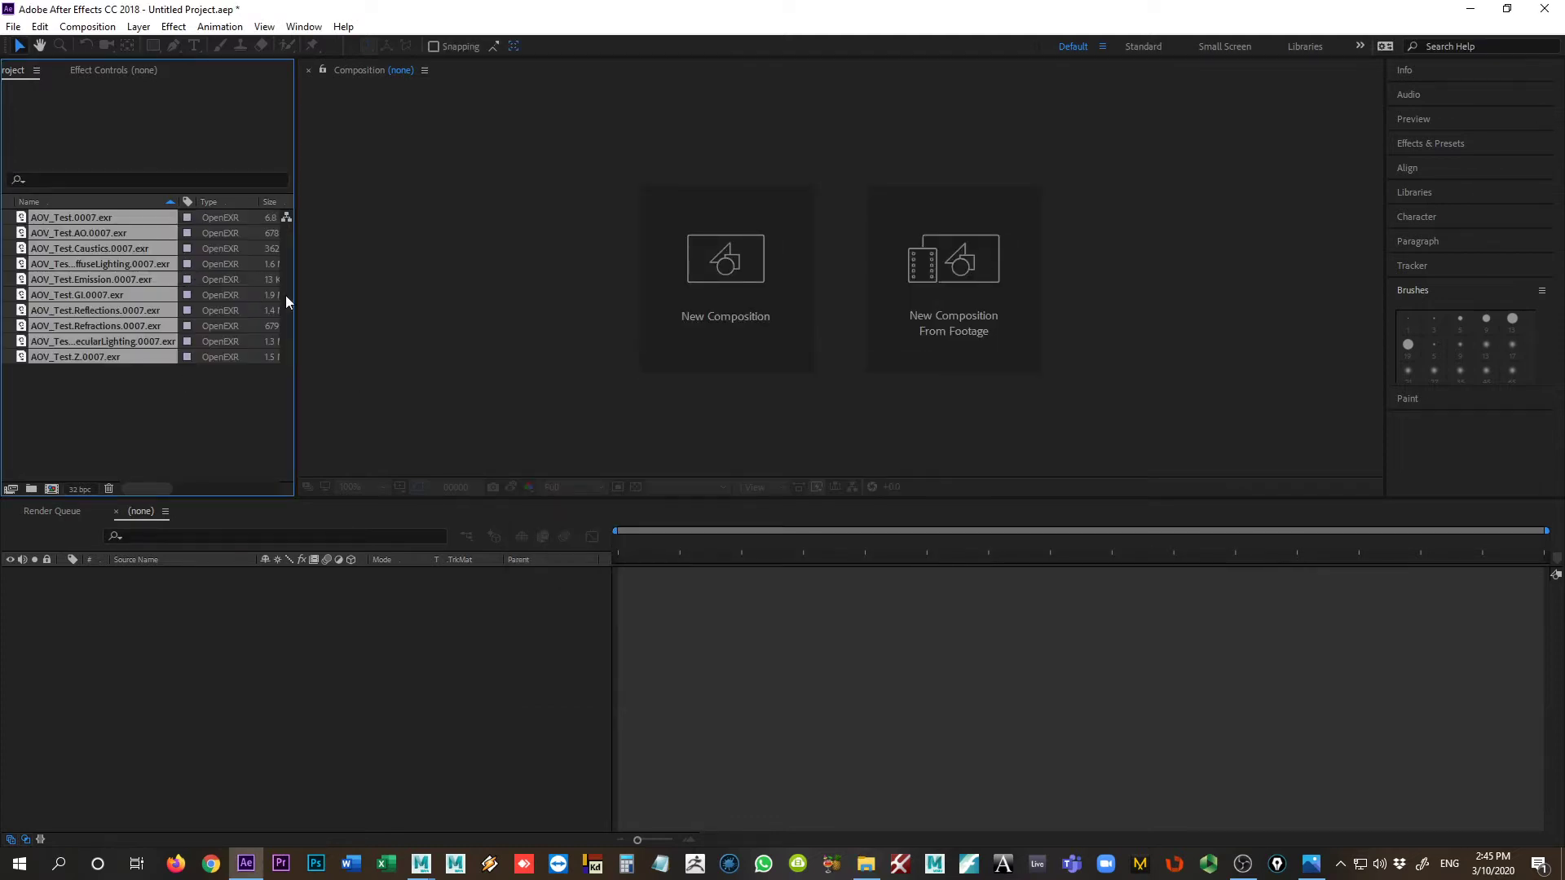
{"action": "left_click", "coordinate": [165, 426]}
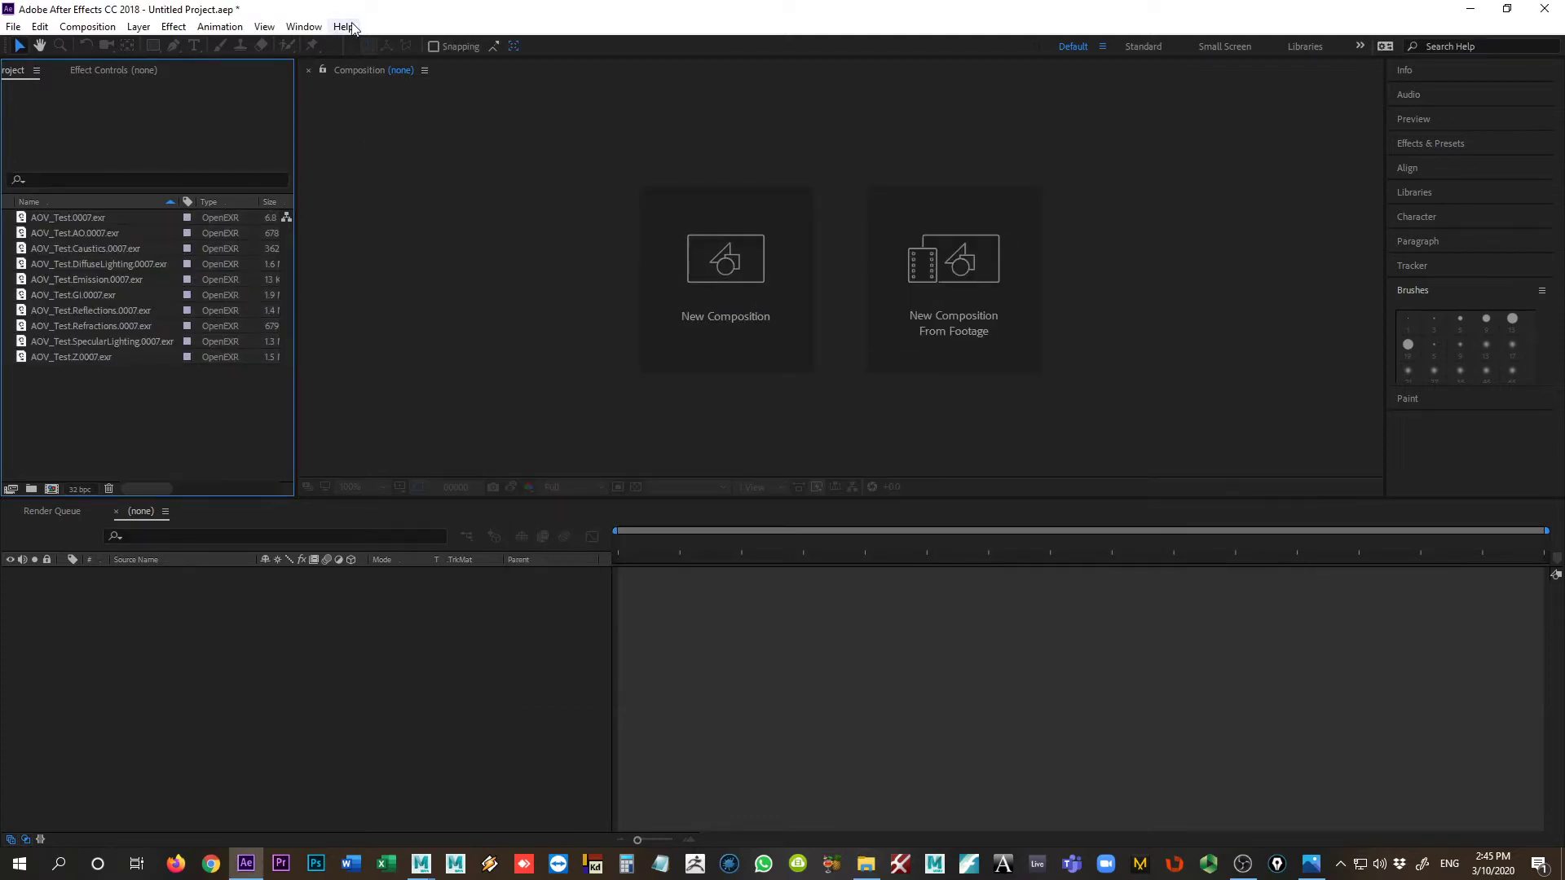
Step: Create a composition from the AOV_Test.0007.exr footage so it matches that file's frame size
{"action": "left_click", "coordinate": [755, 313]}
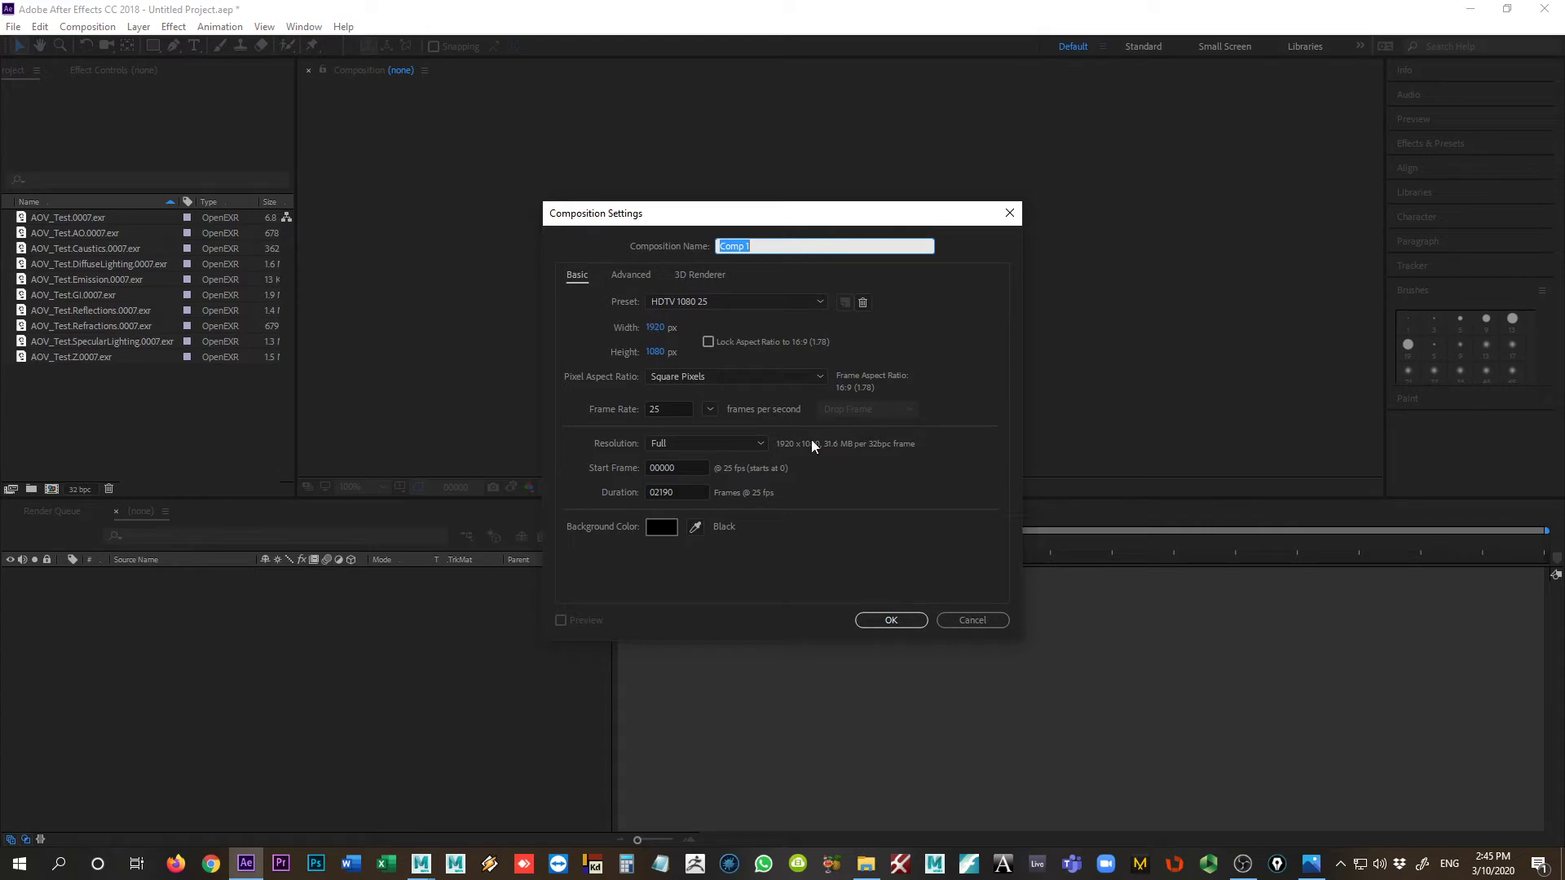
{"action": "left_click", "coordinate": [978, 620]}
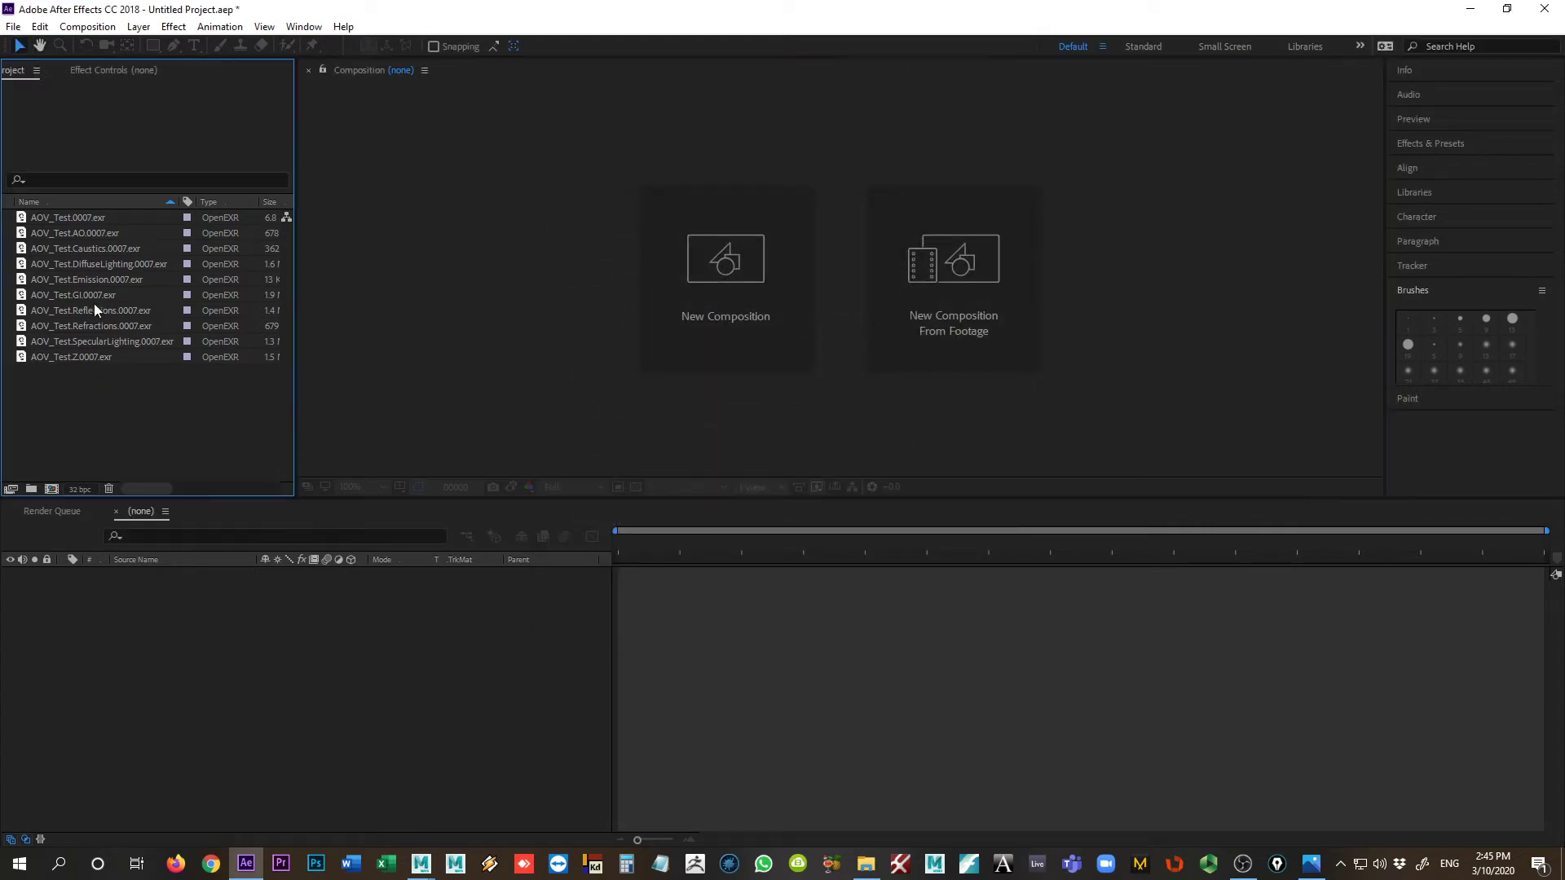
{"action": "left_click", "coordinate": [75, 217]}
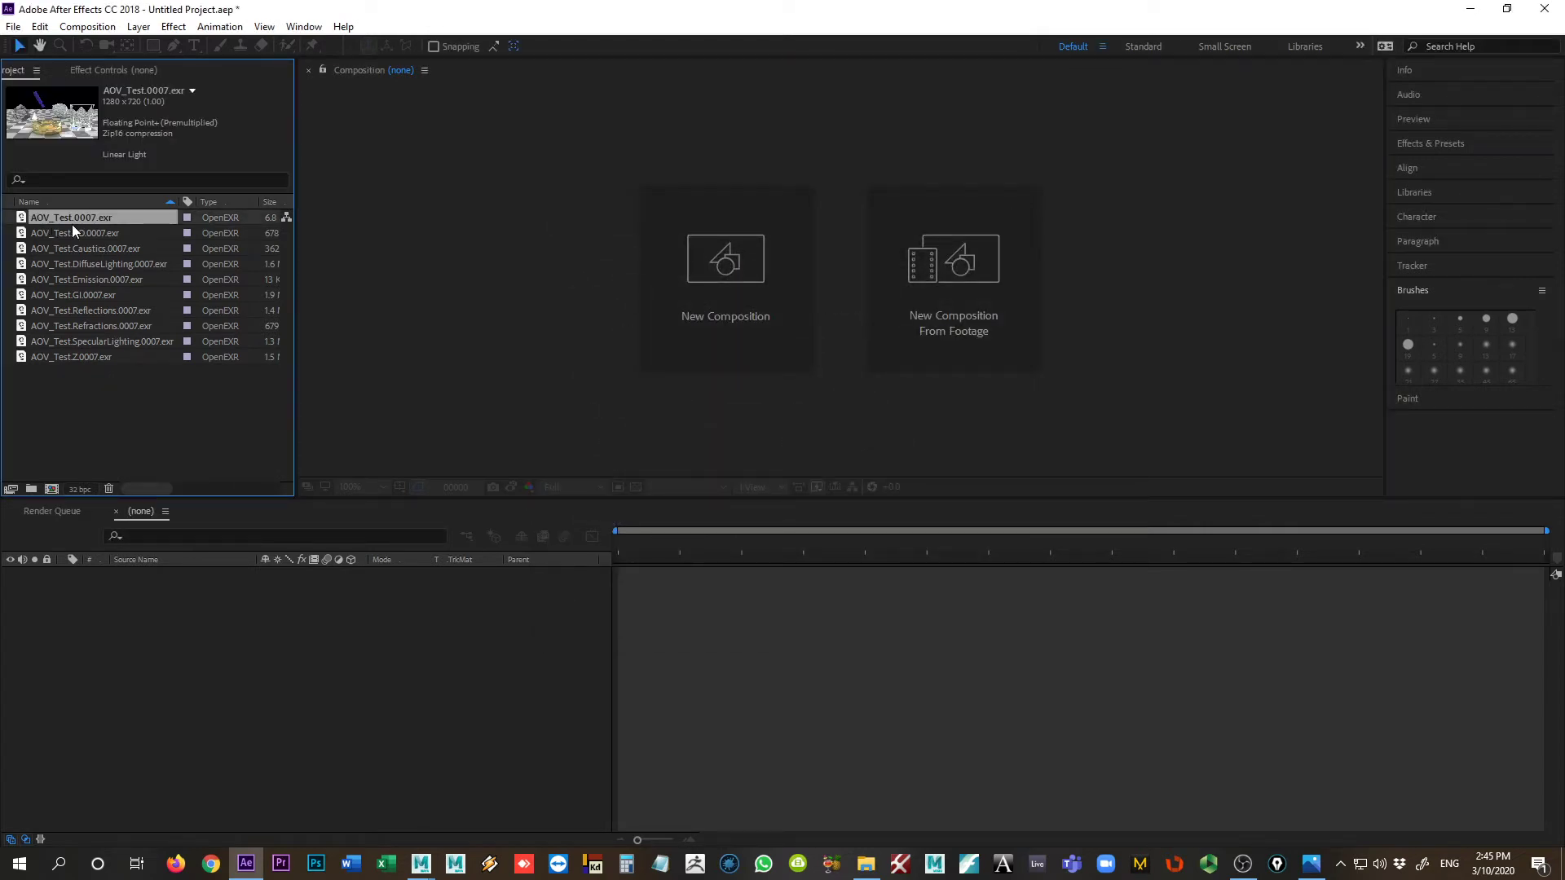
{"action": "left_click_drag", "start_coordinate": [75, 217], "coordinate": [236, 591]}
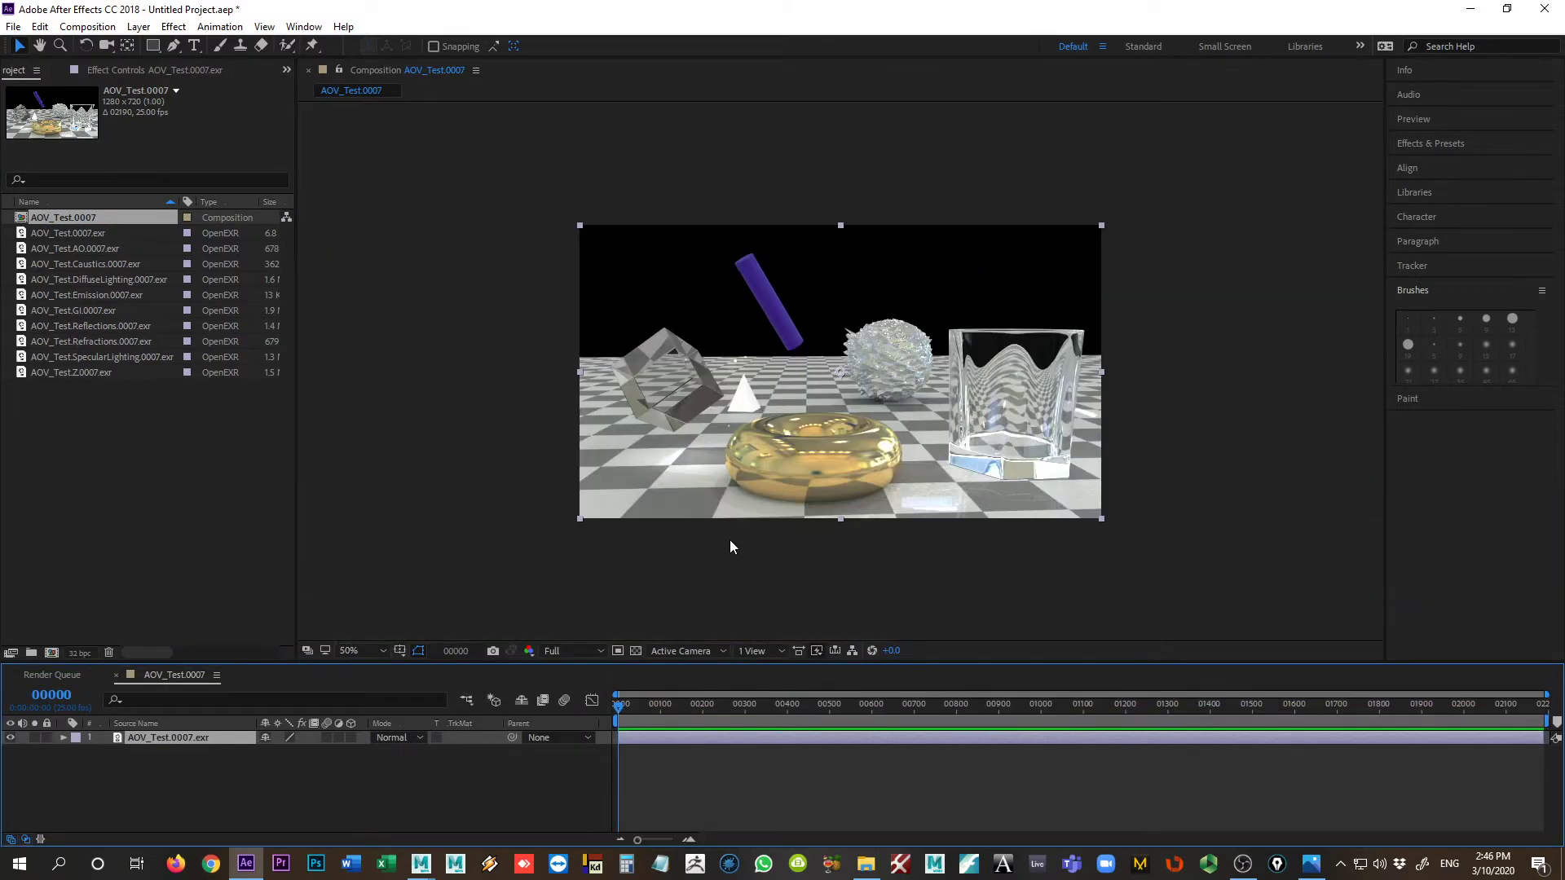
{"action": "scroll", "coordinate": [731, 540], "scroll_direction": "up", "scroll_amount": 1}
{"action": "scroll", "coordinate": [730, 539], "scroll_direction": "down", "scroll_amount": 1}
{"action": "left_click", "coordinate": [149, 764]}
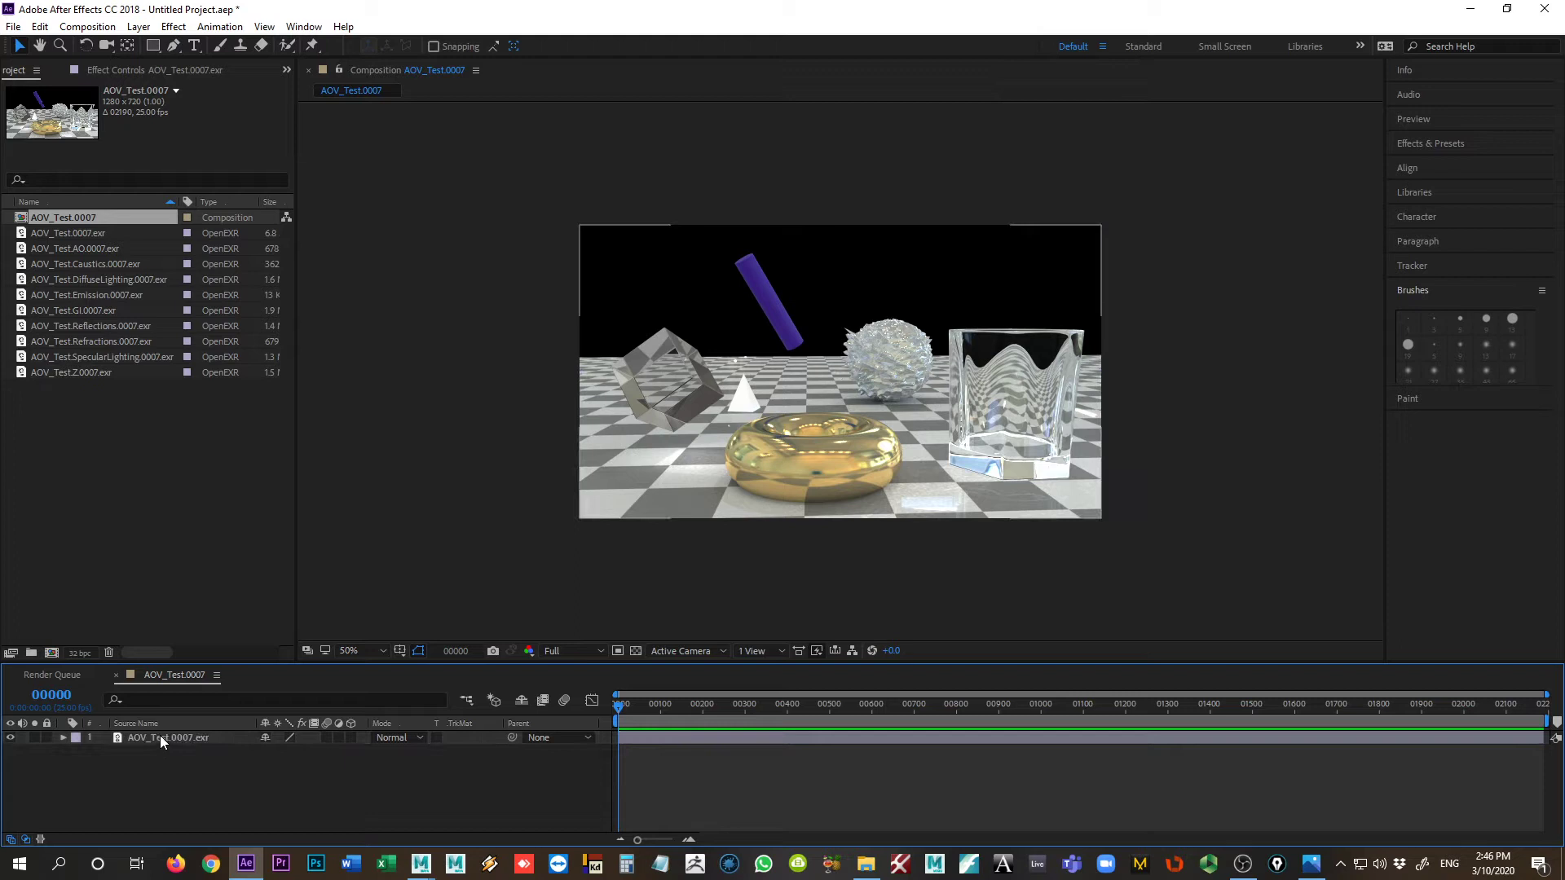
Step: Delete the AOV_Test.0007.exr layer from the composition, leaving the composition itself in place
{"action": "left_click", "coordinate": [158, 738]}
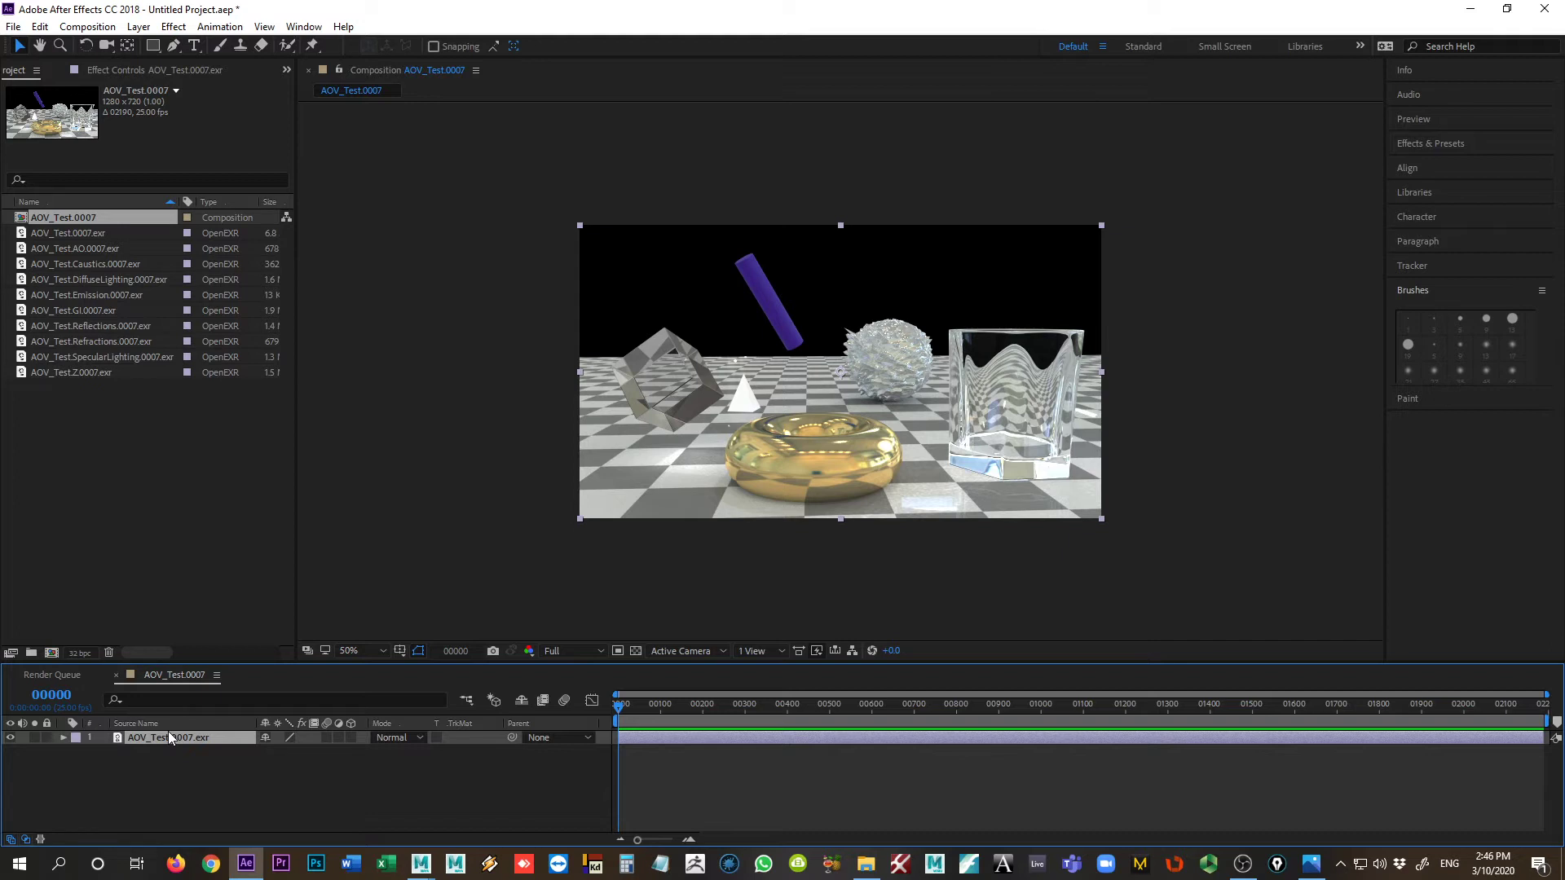
{"action": "key", "text": "Delete"}
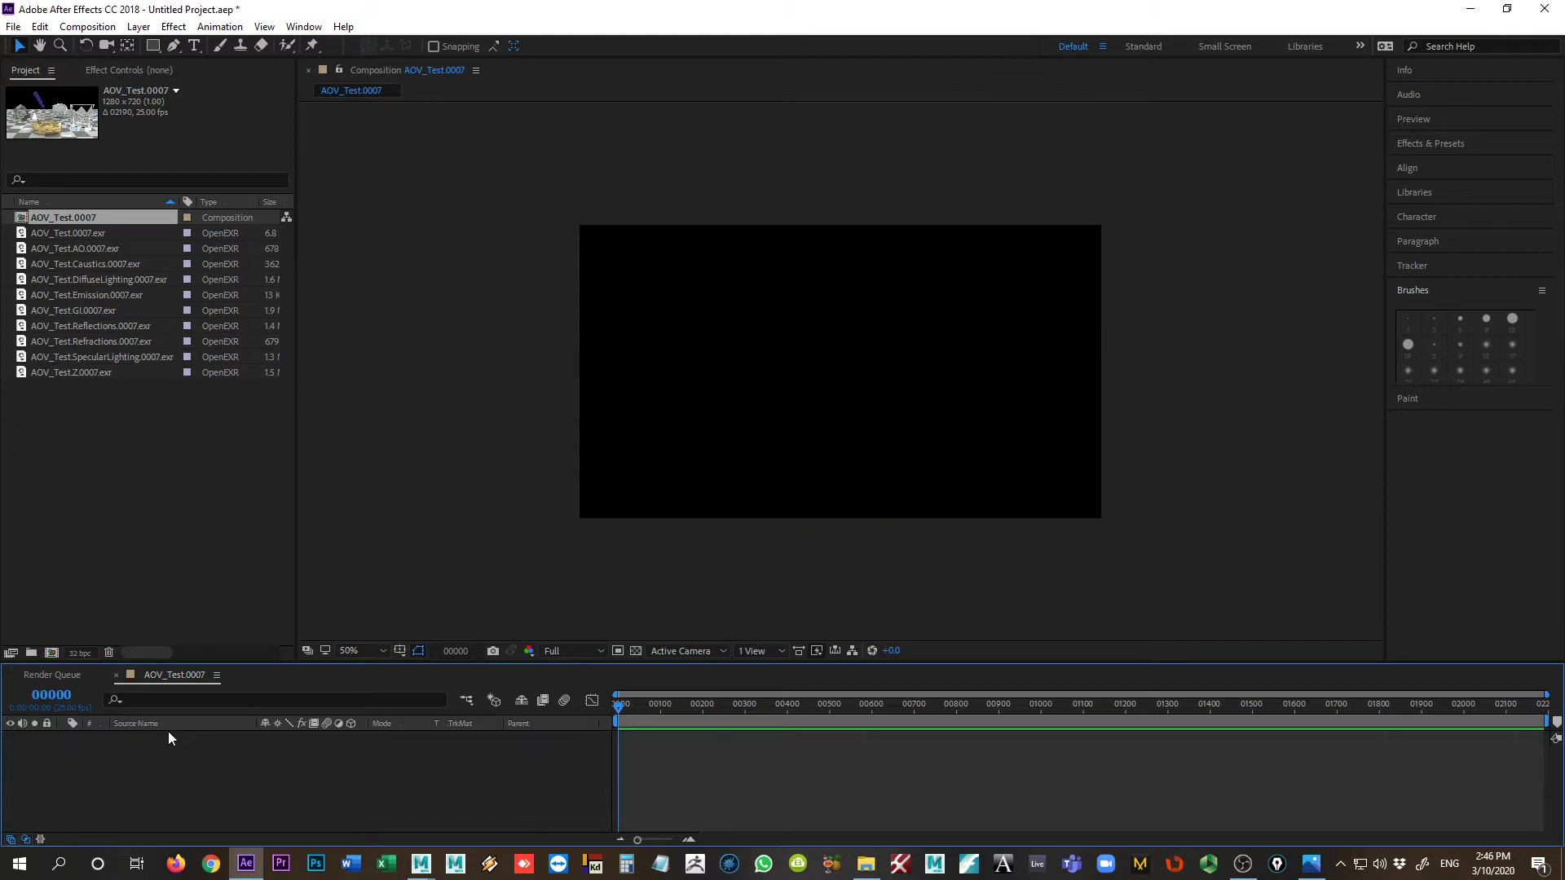
{"action": "key", "text": "alt+Tab"}
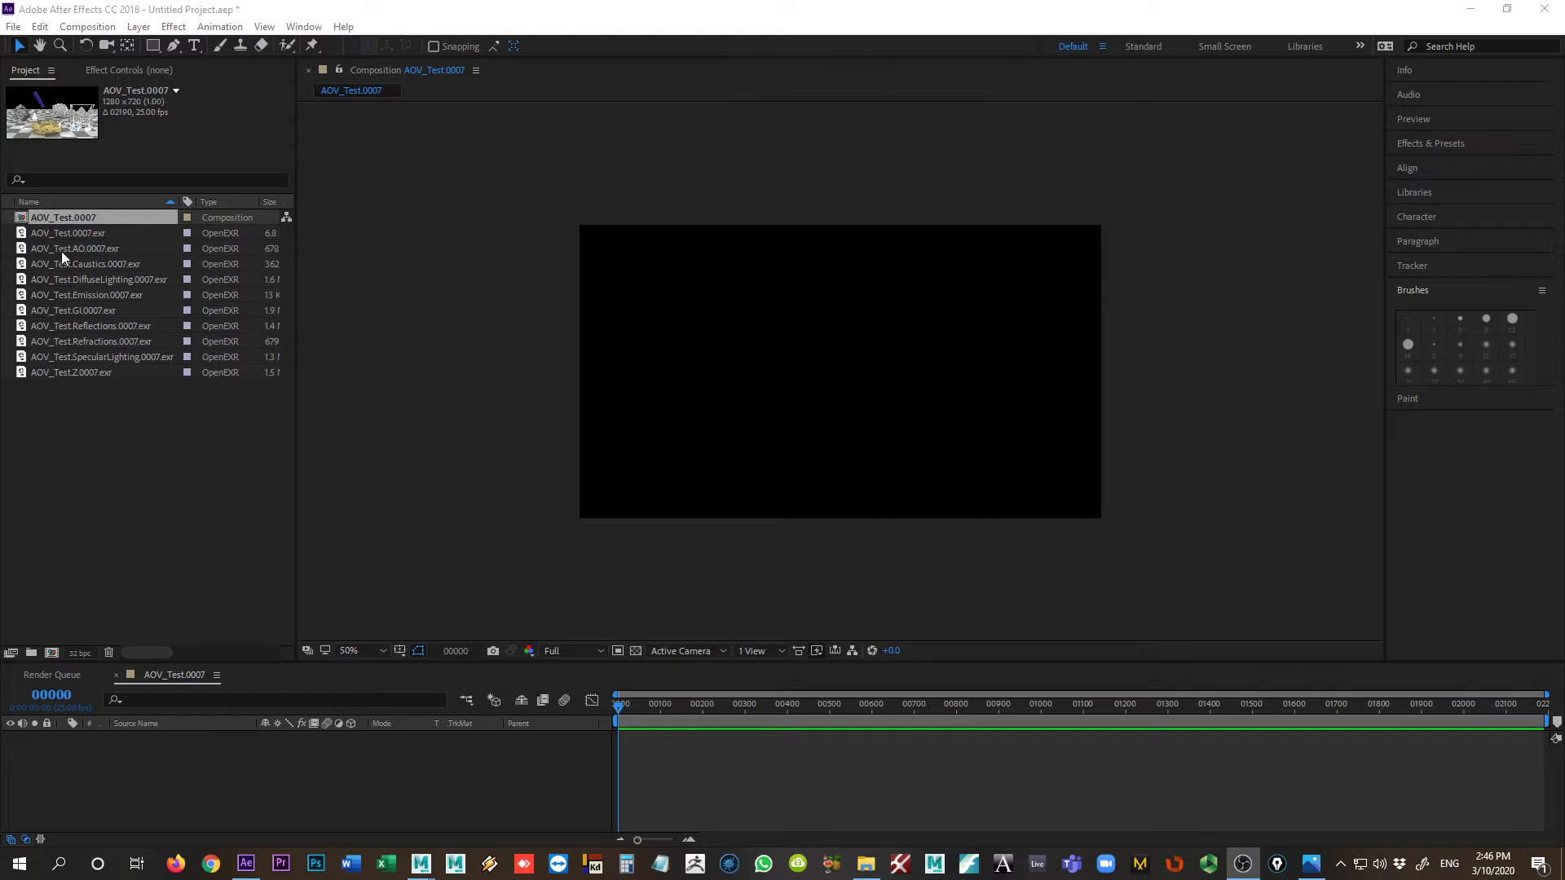
Step: Place the AOV_Test.GI.0007.exr pass in the empty composition as the base layer
{"action": "left_click", "coordinate": [48, 310]}
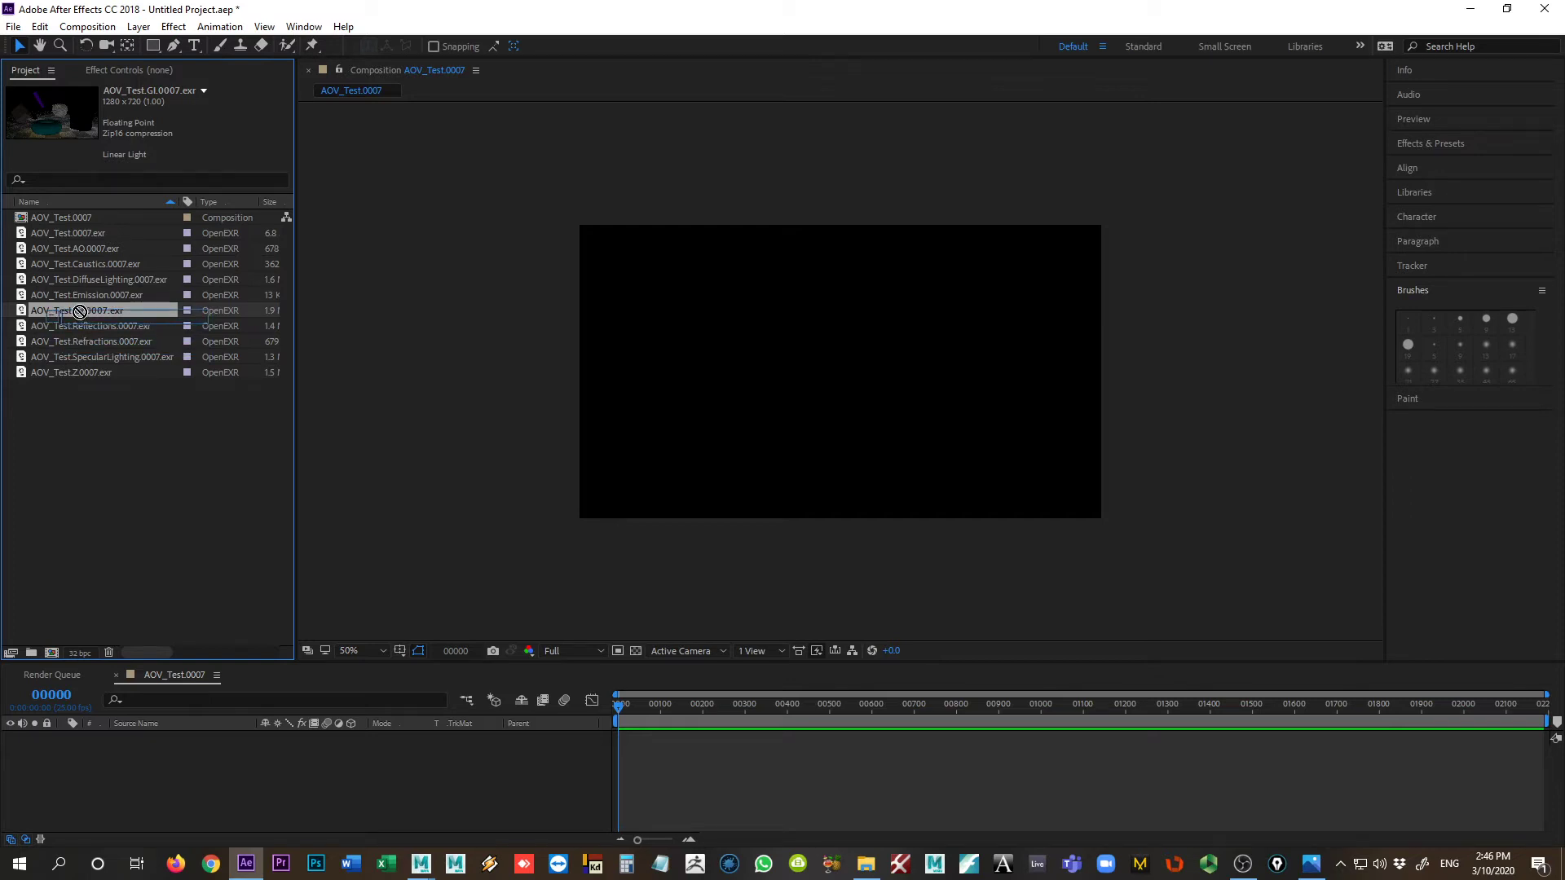
{"action": "left_click_drag", "start_coordinate": [62, 311], "coordinate": [273, 777]}
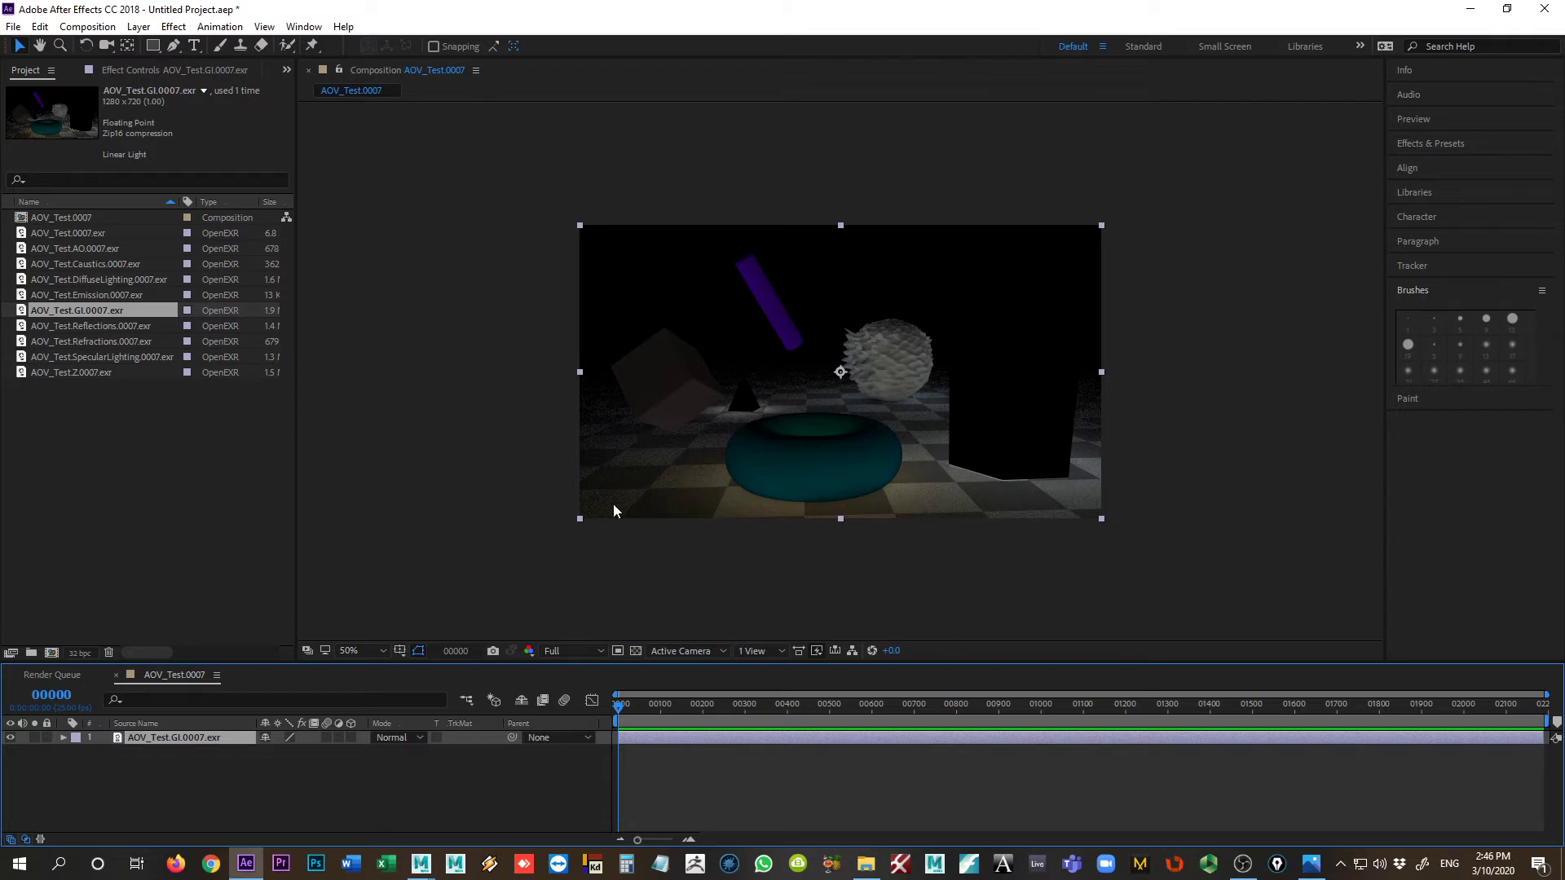
{"action": "left_click", "coordinate": [820, 571]}
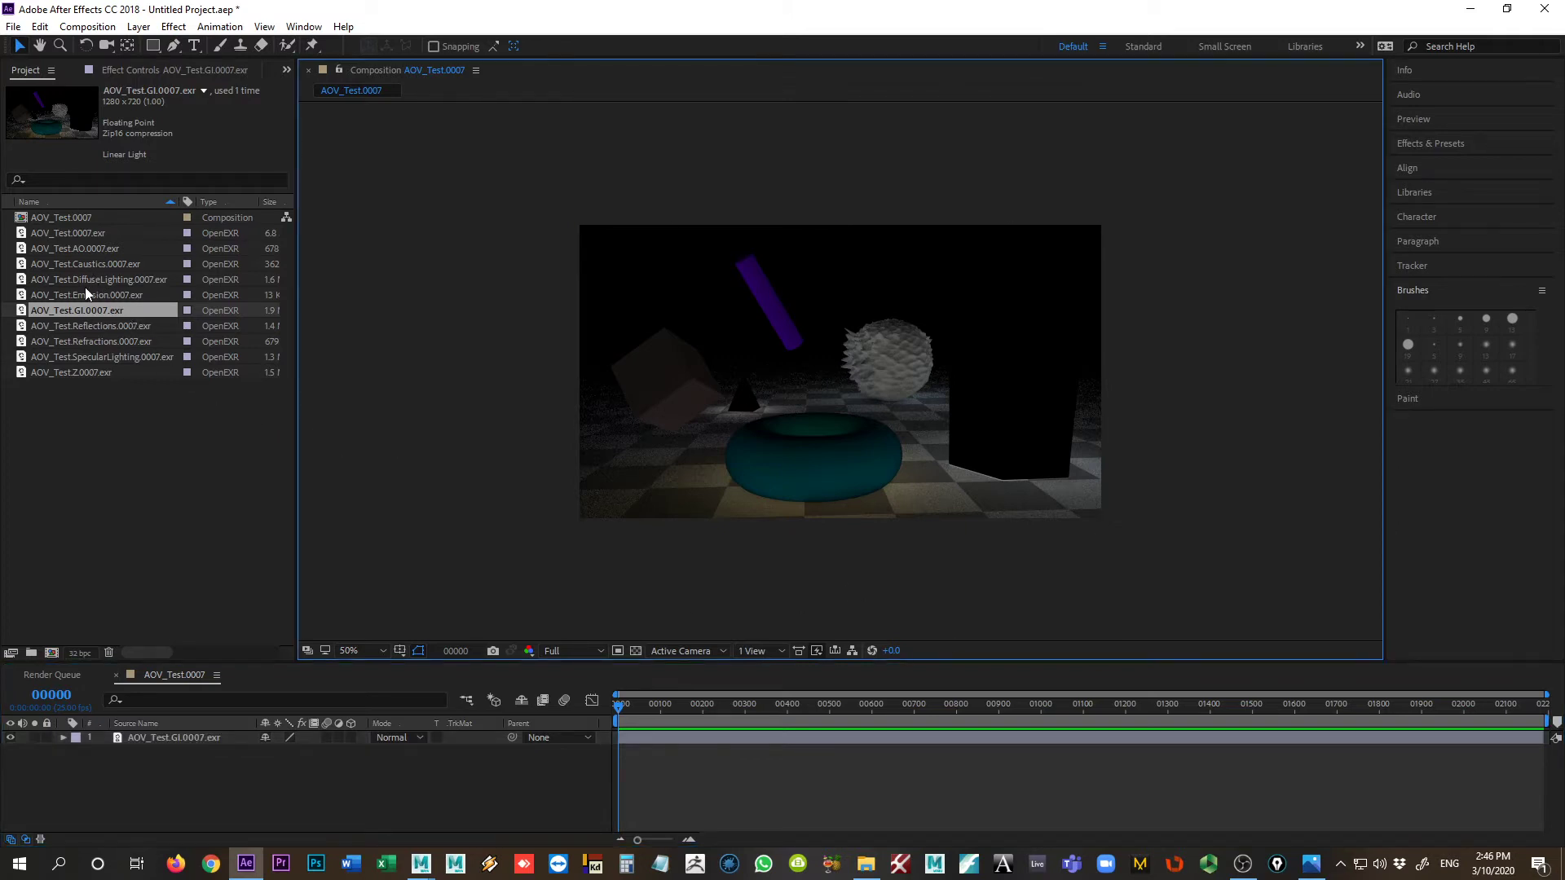
Step: Place the AOV_Test.Caustics.0007.exr pass above the GI layer with the Add blending mode and compare the image with and without it
{"action": "left_click_drag", "start_coordinate": [85, 263], "coordinate": [238, 732]}
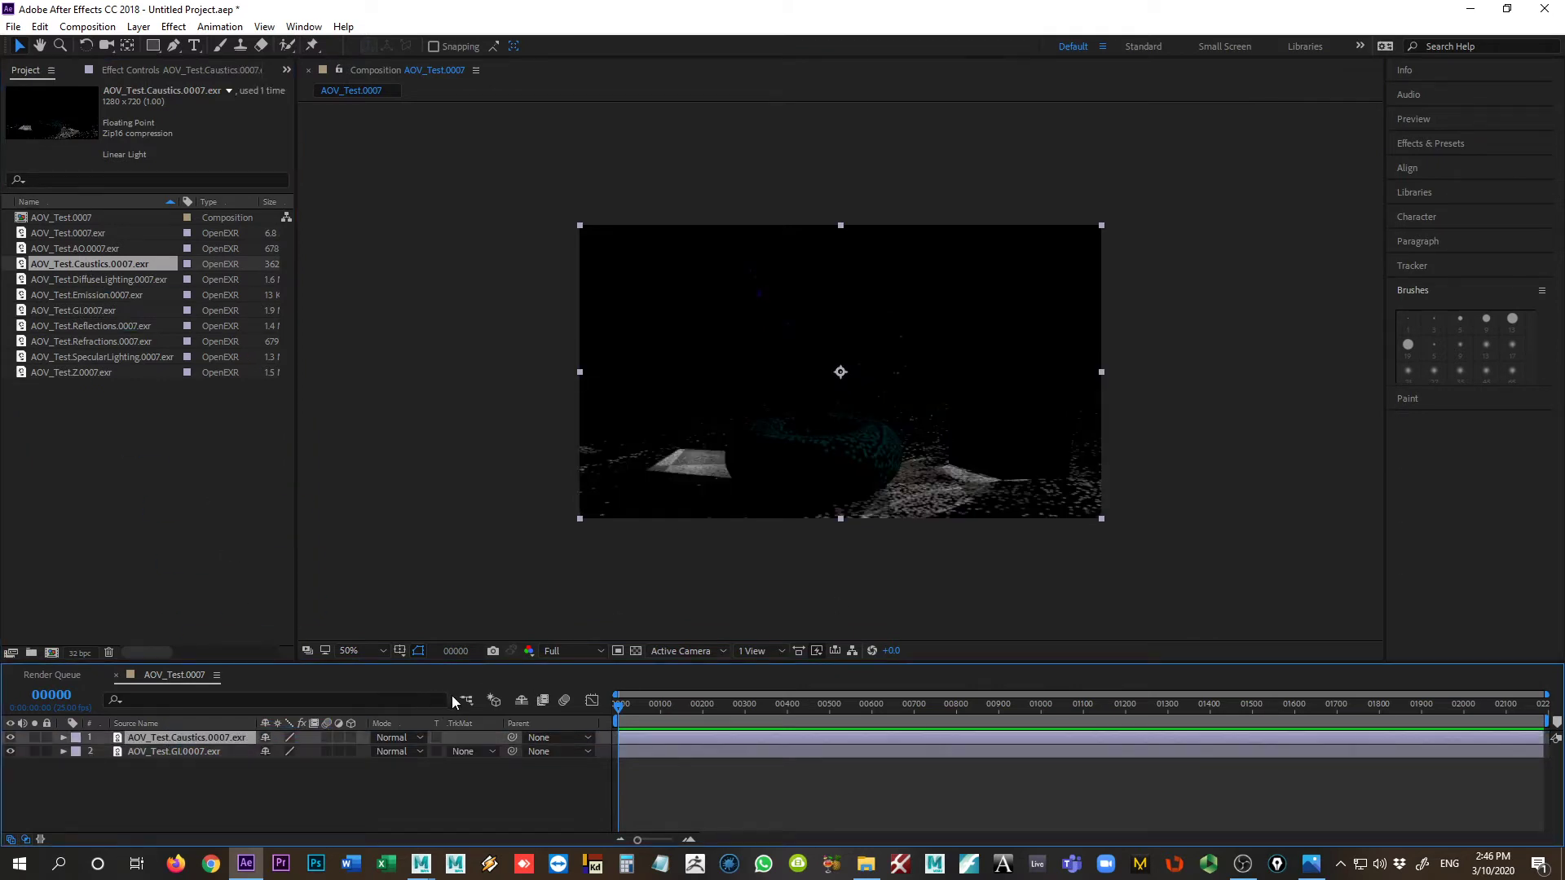
{"action": "left_click", "coordinate": [404, 737]}
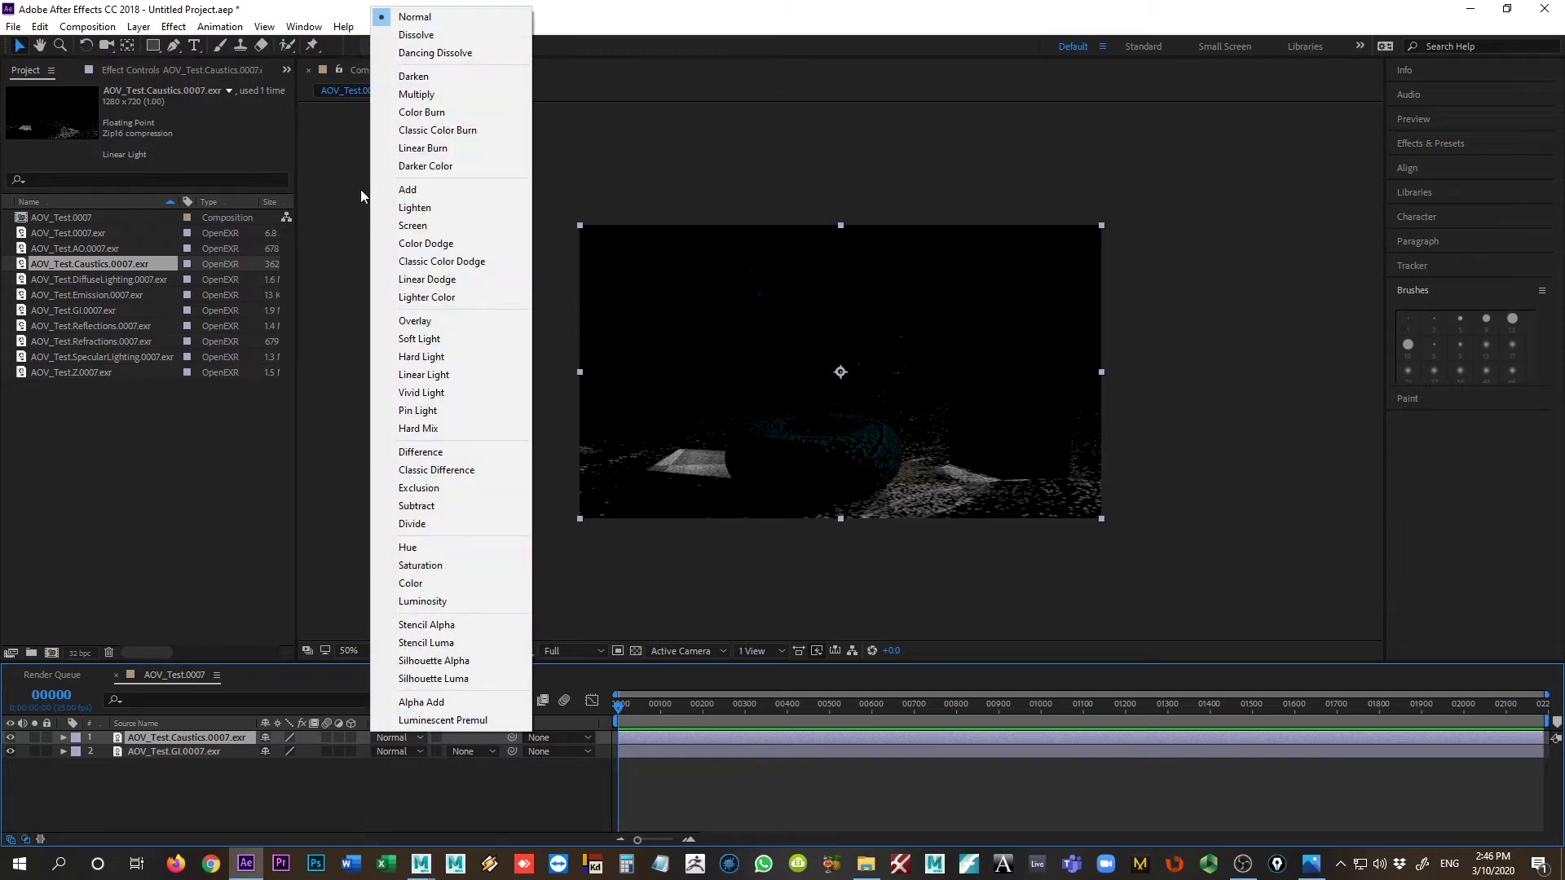
{"action": "left_click", "coordinate": [407, 190]}
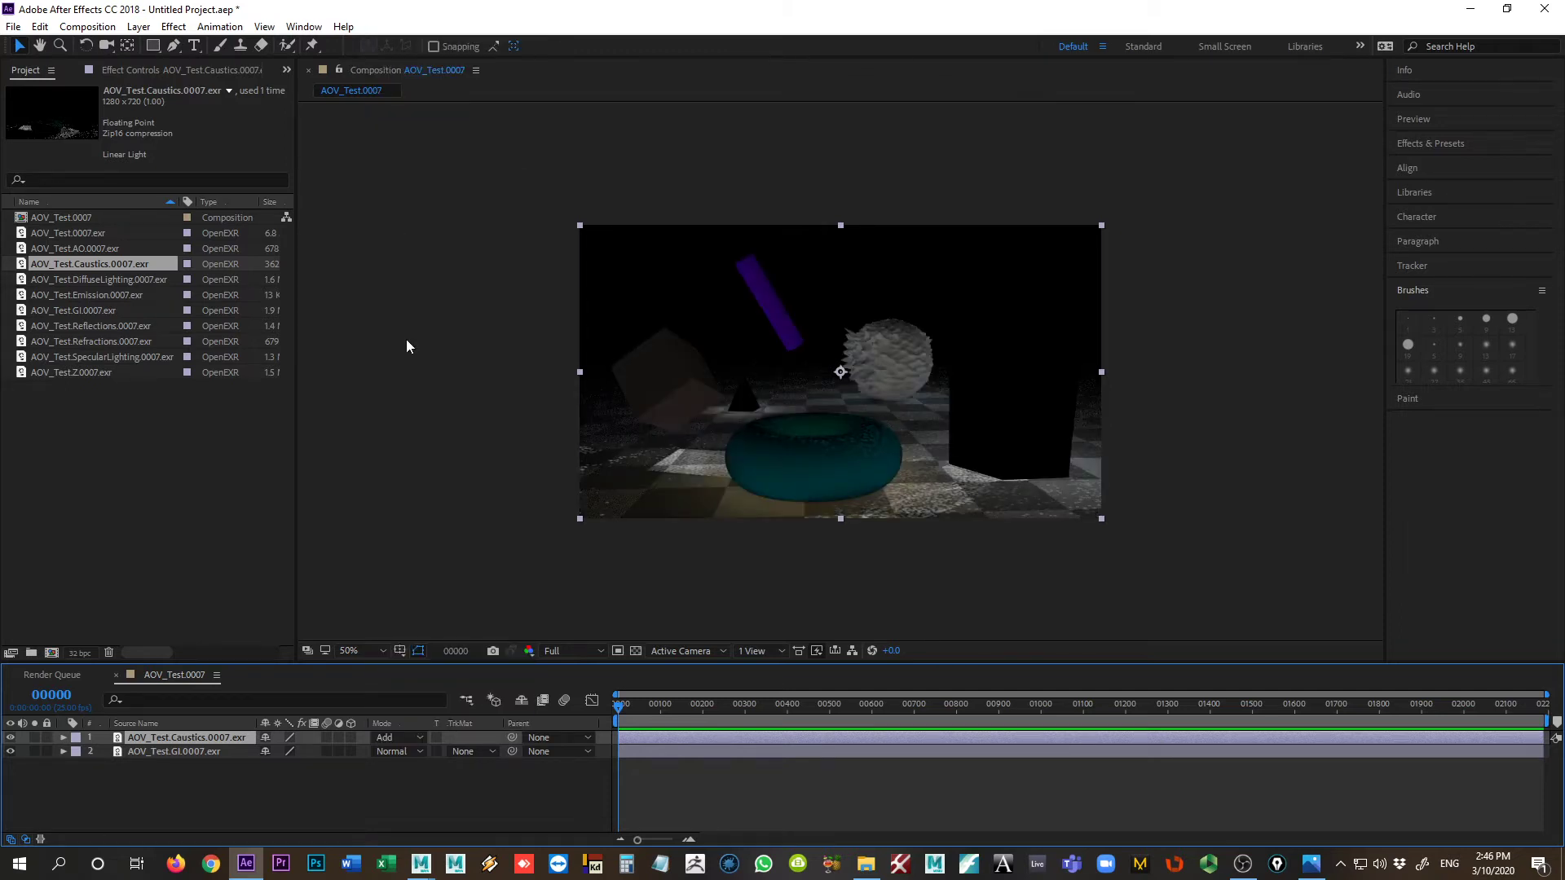
{"action": "left_click", "coordinate": [10, 738]}
{"action": "left_click", "coordinate": [11, 738]}
{"action": "left_click", "coordinate": [11, 738]}
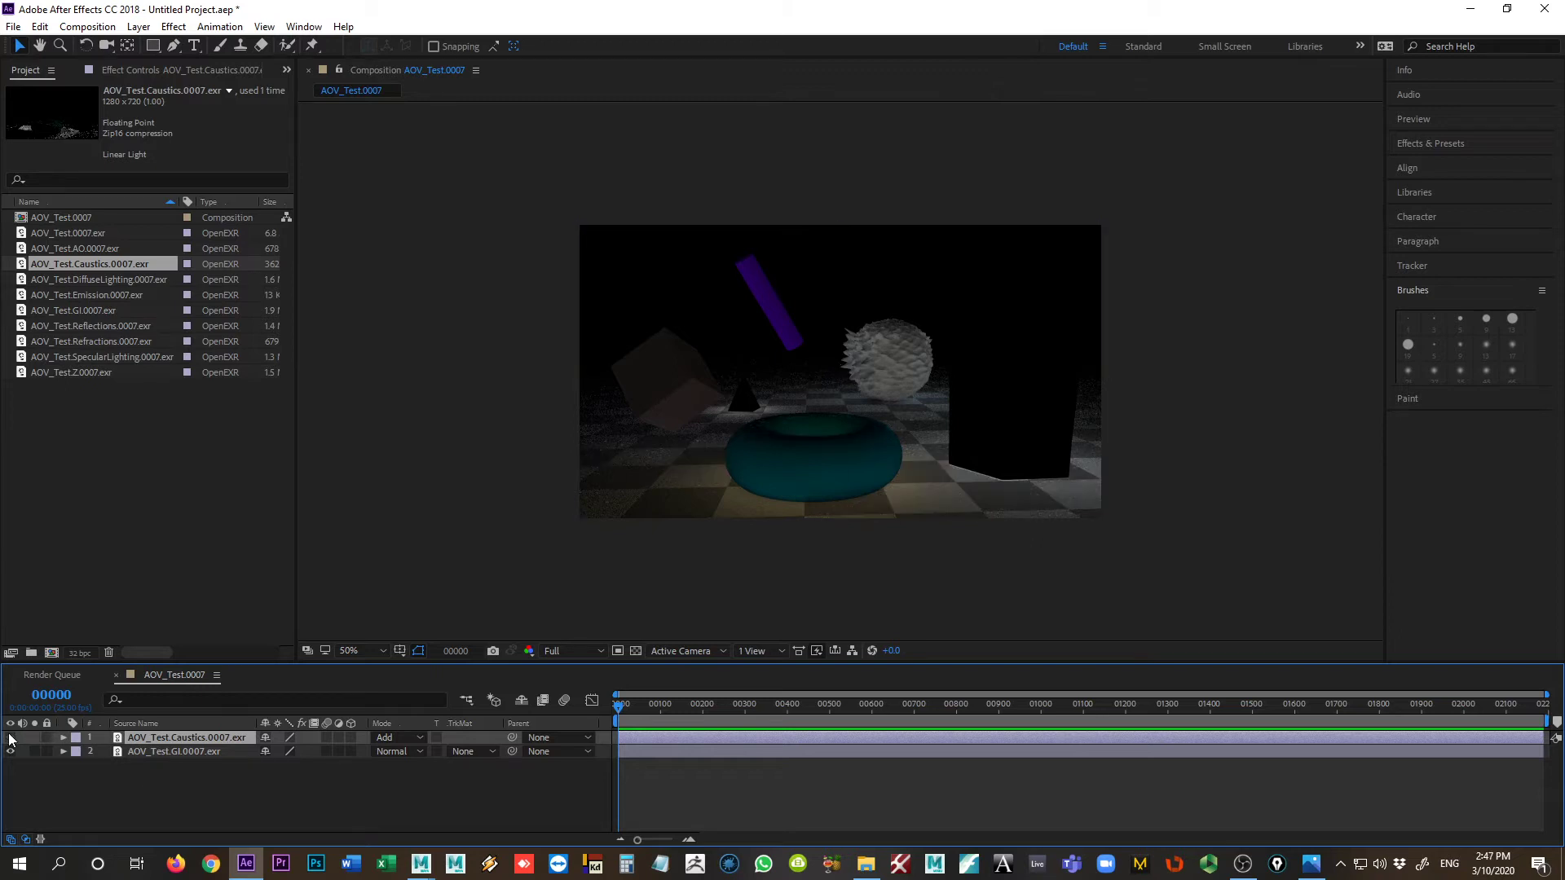
{"action": "left_click", "coordinate": [11, 738]}
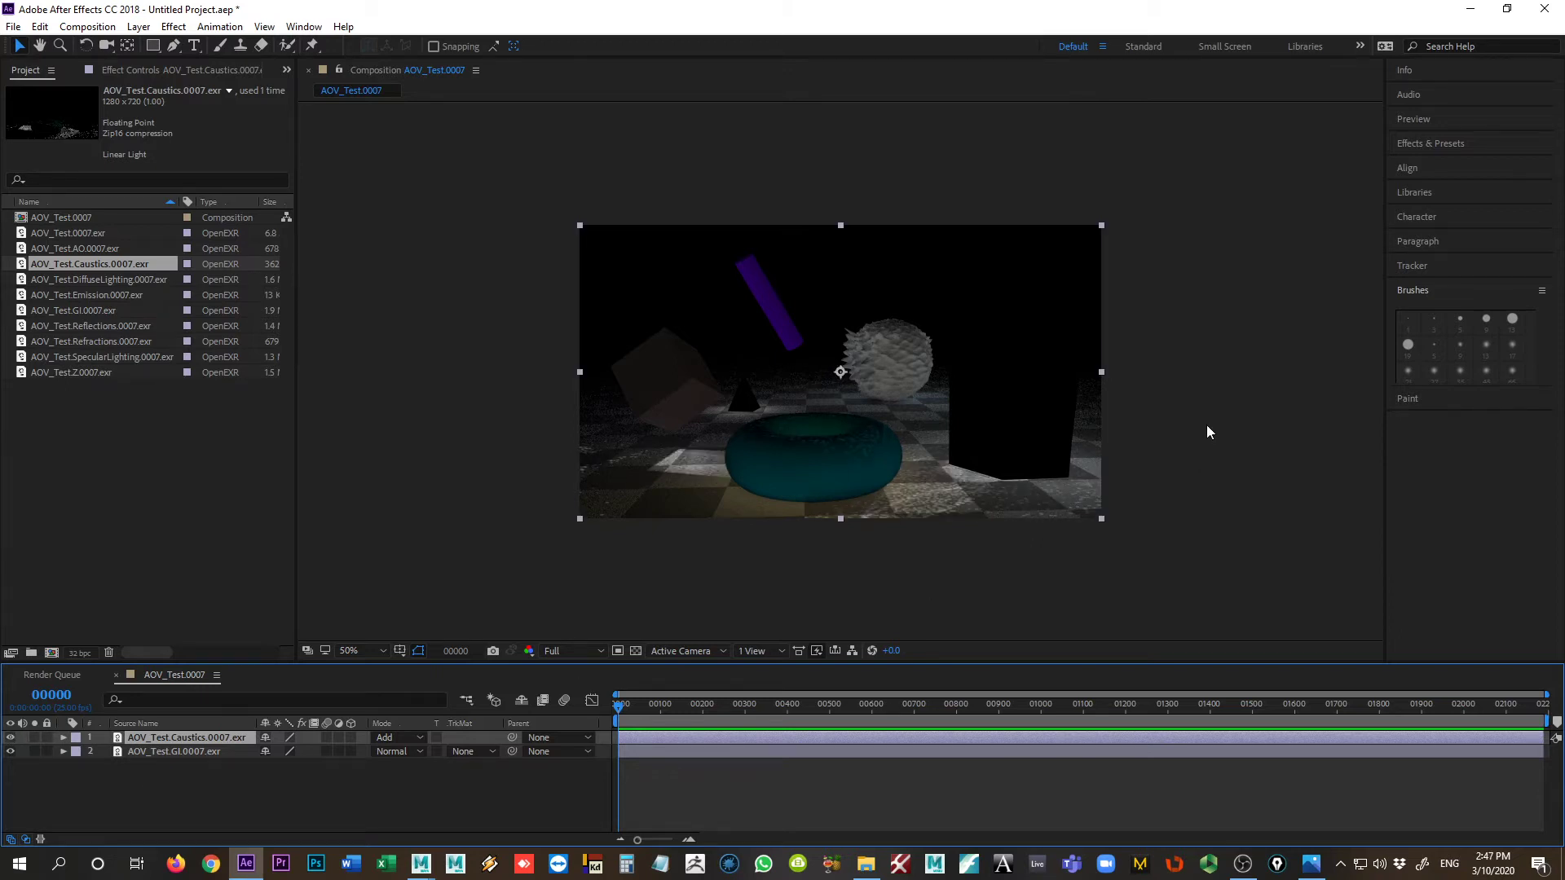
{"action": "key", "text": "period"}
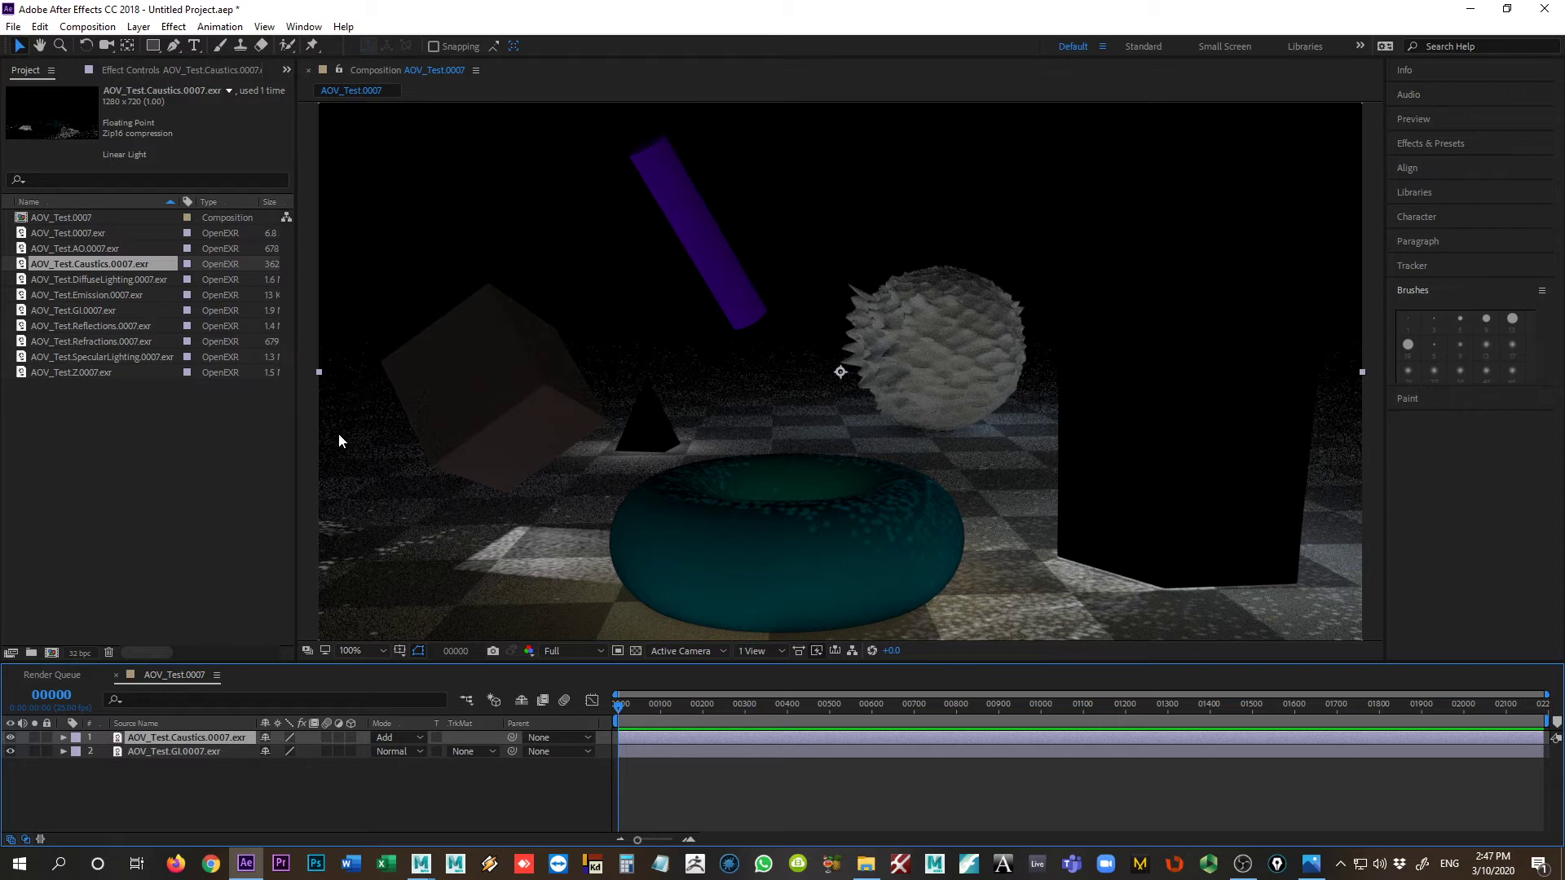
Step: Place the AOV_Test.AO.0007.exr pass above the Caustics layer and set its blending mode to Multiply
{"action": "left_click", "coordinate": [71, 248]}
{"action": "left_click_drag", "start_coordinate": [62, 248], "coordinate": [240, 739]}
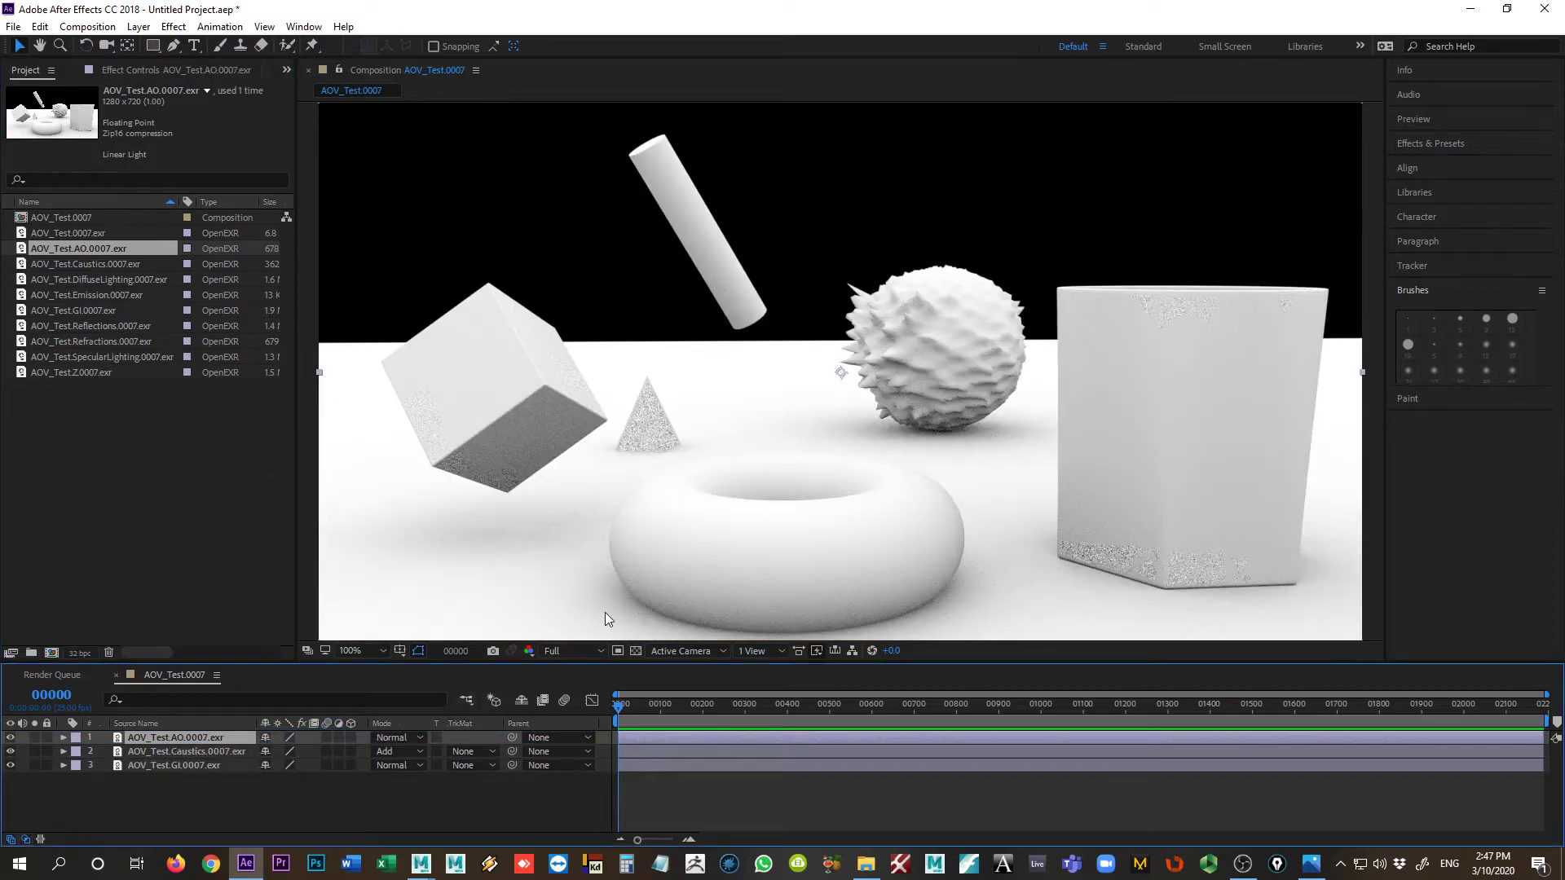
{"action": "left_click", "coordinate": [384, 736]}
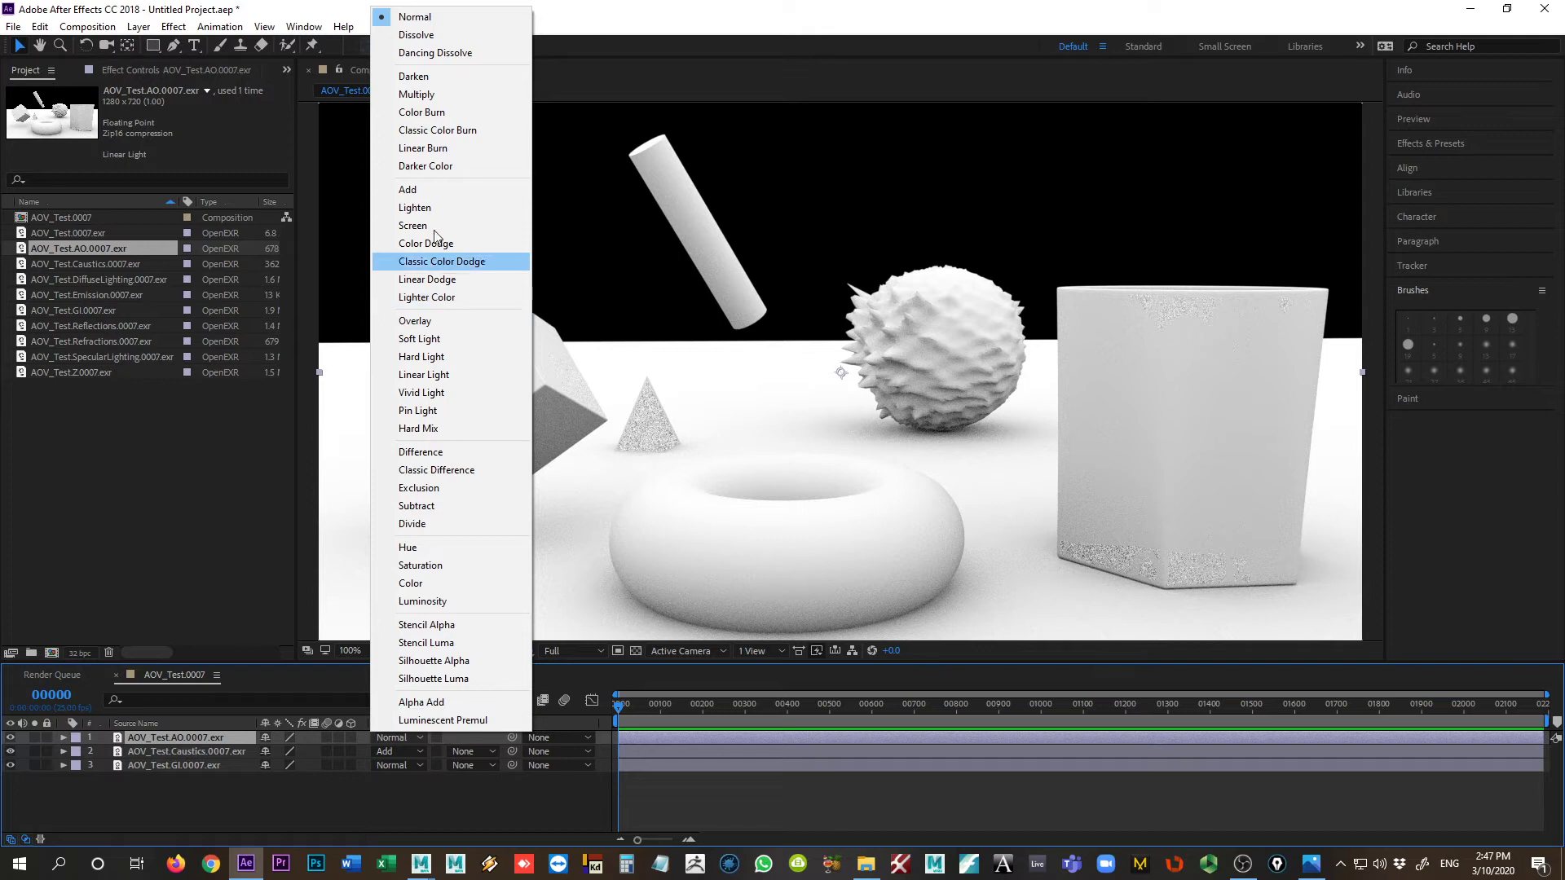
{"action": "left_click", "coordinate": [405, 93]}
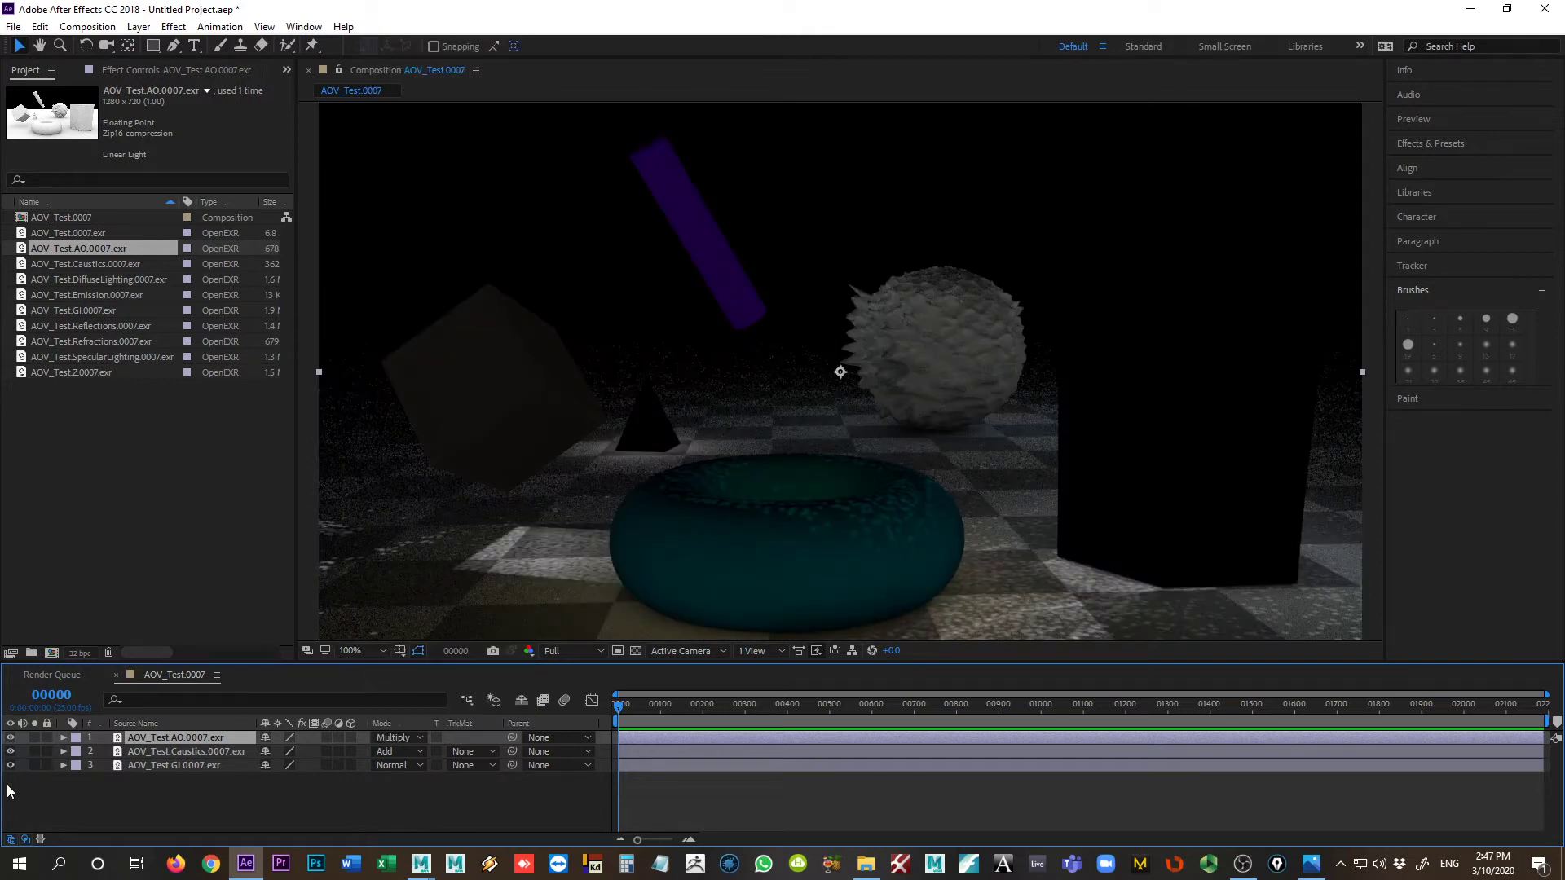
Step: Compare the composite with and without the AO layer by toggling that layer's visibility
{"action": "left_click", "coordinate": [9, 737]}
{"action": "left_click", "coordinate": [10, 737]}
{"action": "left_click", "coordinate": [9, 737]}
{"action": "left_click", "coordinate": [10, 737]}
{"action": "left_click", "coordinate": [10, 737]}
{"action": "left_click", "coordinate": [10, 737]}
{"action": "left_click", "coordinate": [10, 738]}
{"action": "left_click", "coordinate": [9, 737]}
Step: Place the AOV_Test.Refractions.0007.exr pass above the AO layer and set its blending mode to Add
{"action": "left_click", "coordinate": [73, 342]}
{"action": "left_click_drag", "start_coordinate": [74, 341], "coordinate": [223, 736]}
{"action": "left_click", "coordinate": [392, 737]}
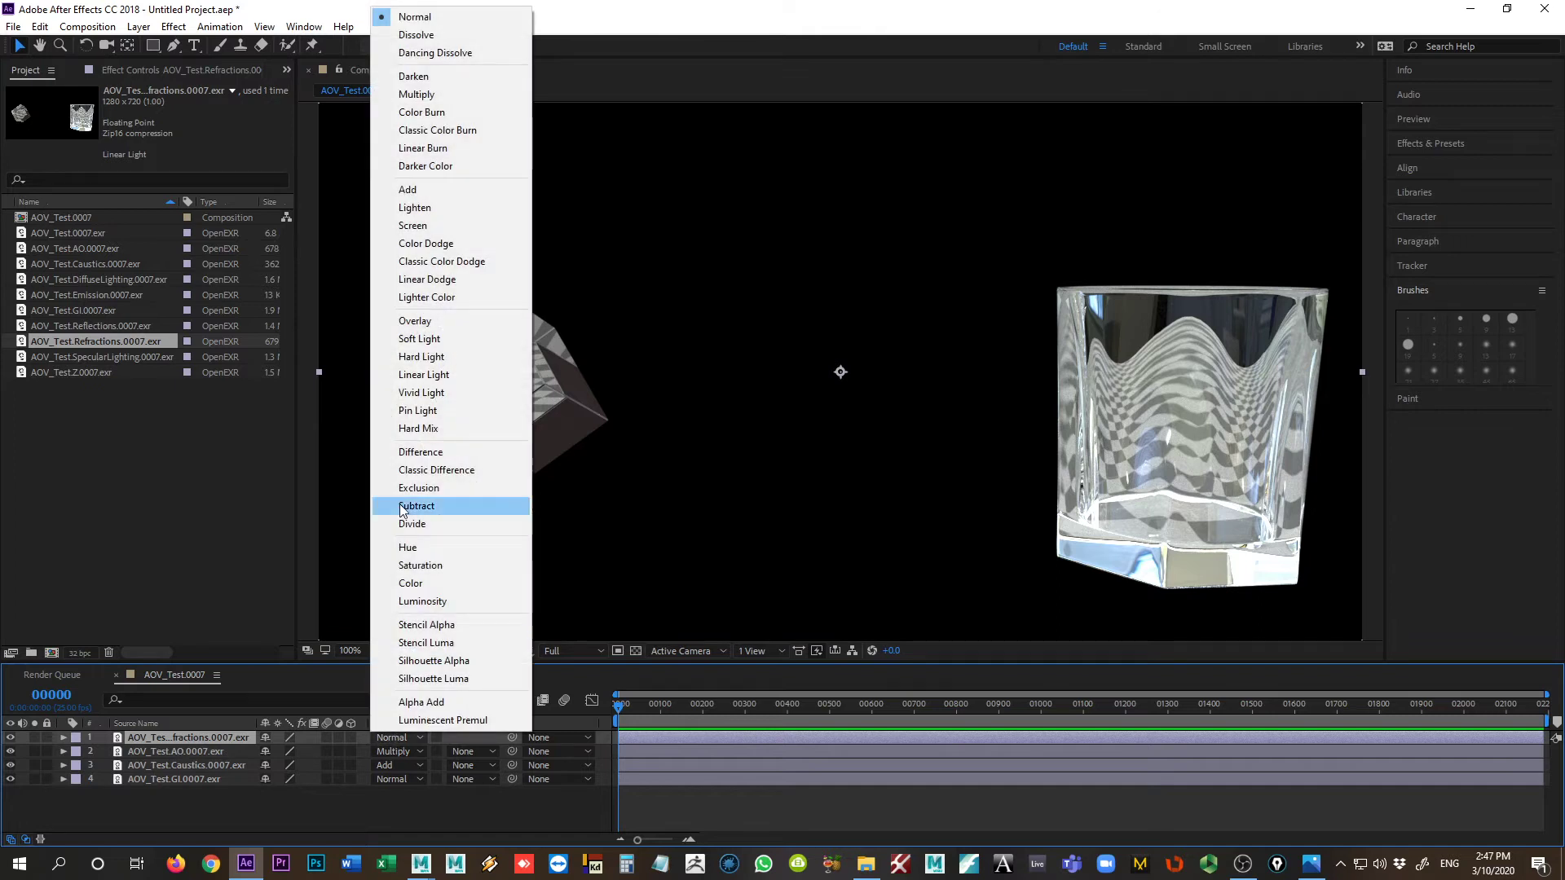
{"action": "left_click", "coordinate": [409, 190]}
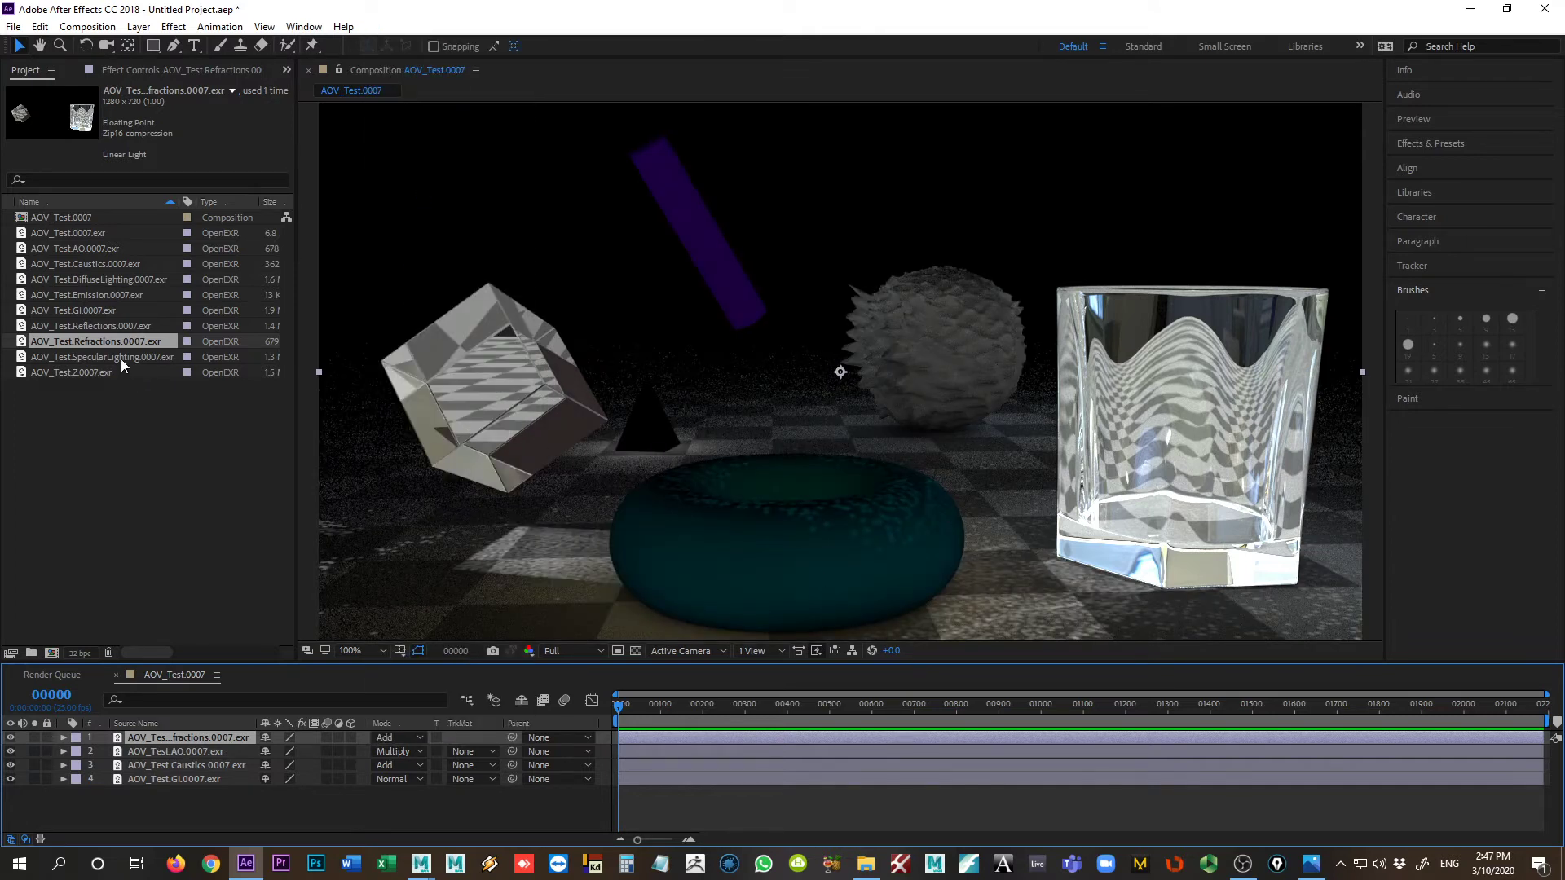
{"action": "left_click_drag", "start_coordinate": [115, 326], "coordinate": [160, 496]}
{"action": "double_click", "coordinate": [160, 491]}
{"action": "left_click", "coordinate": [720, 560]}
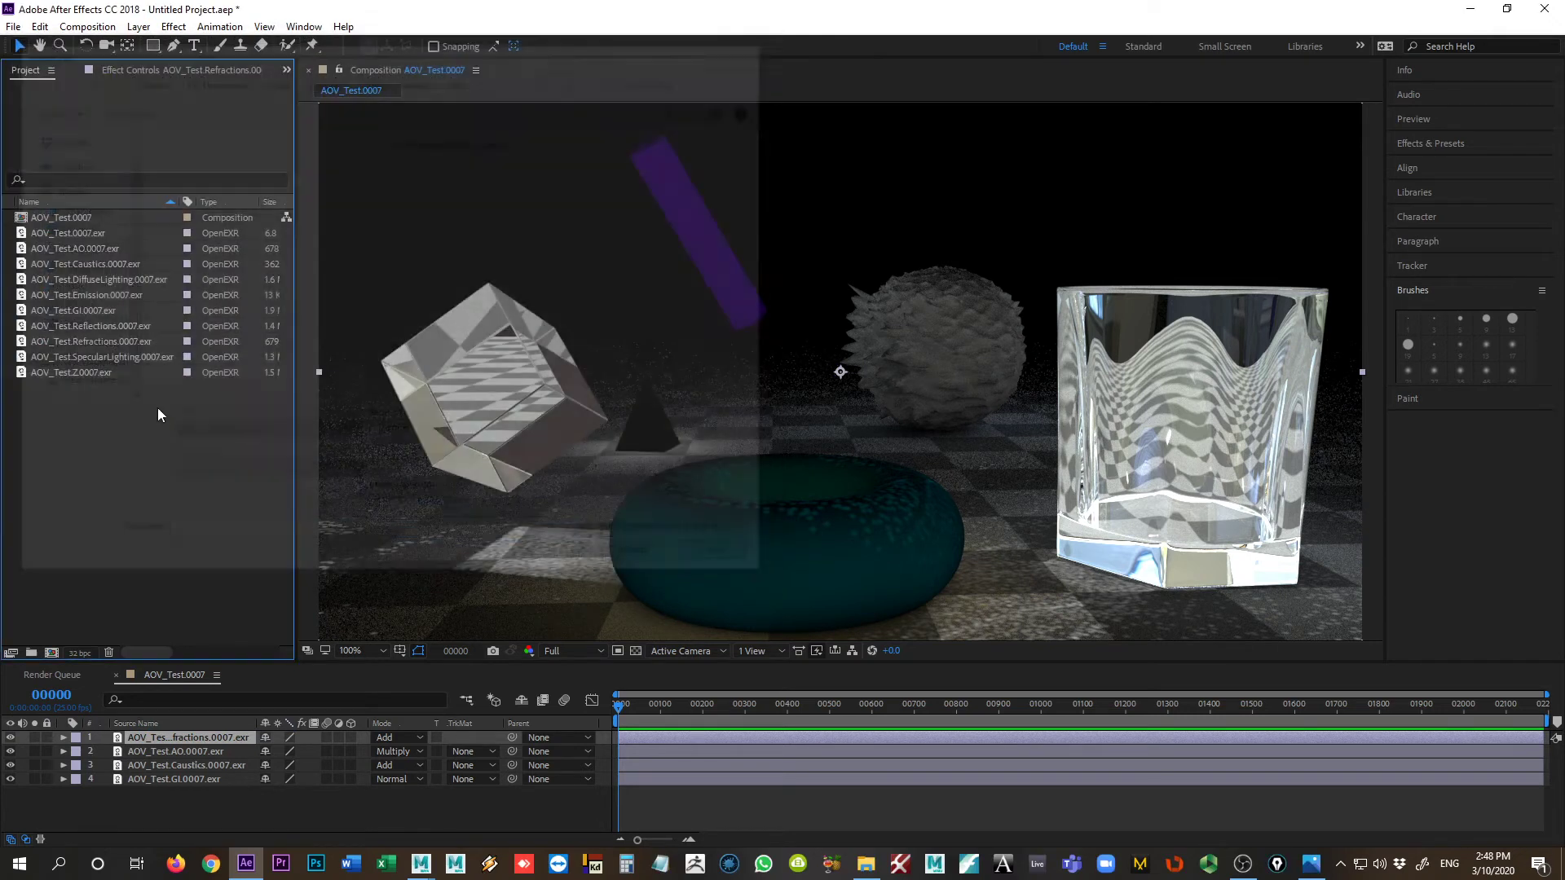
Step: Place the AOV_Test.SpecularLighting.0007.exr pass above the Refractions layer and set its blending mode to Add
{"action": "left_click_drag", "start_coordinate": [83, 358], "coordinate": [187, 737]}
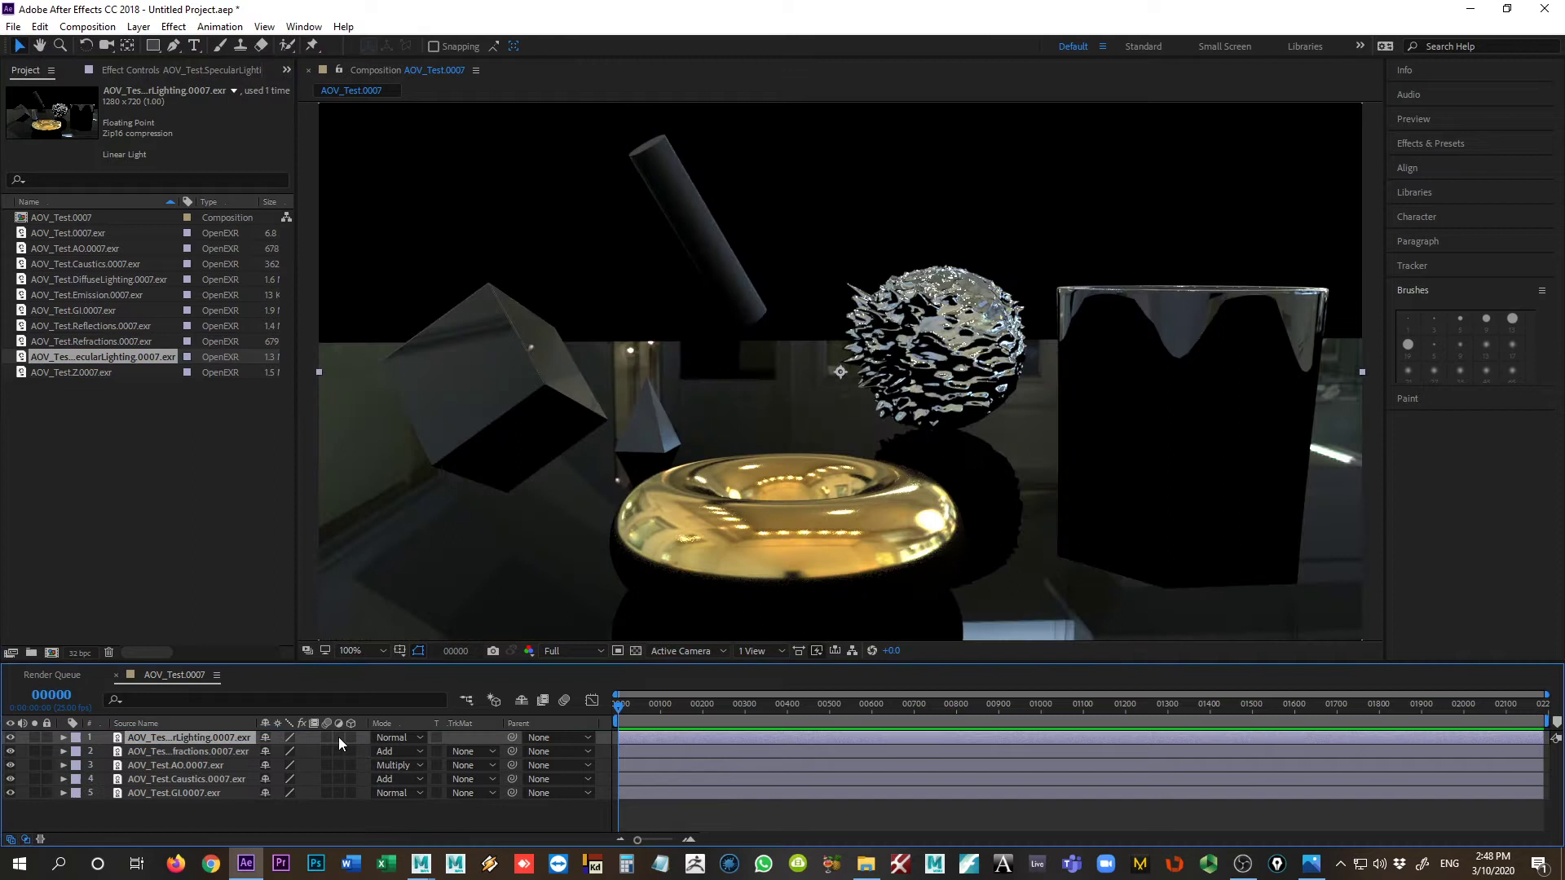
{"action": "left_click", "coordinate": [393, 737]}
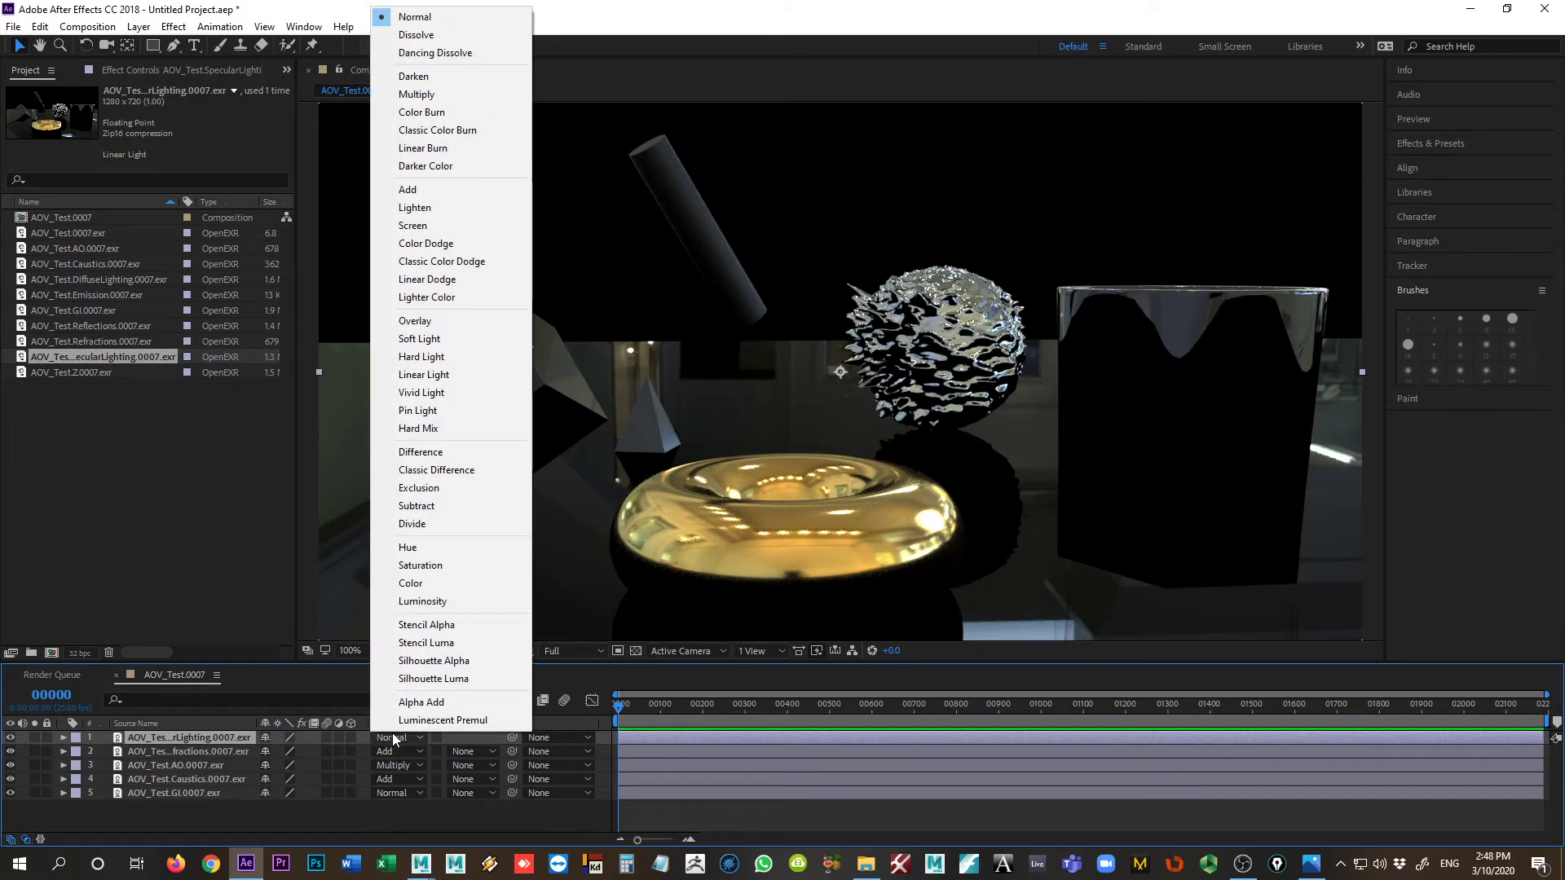
{"action": "left_click", "coordinate": [411, 191]}
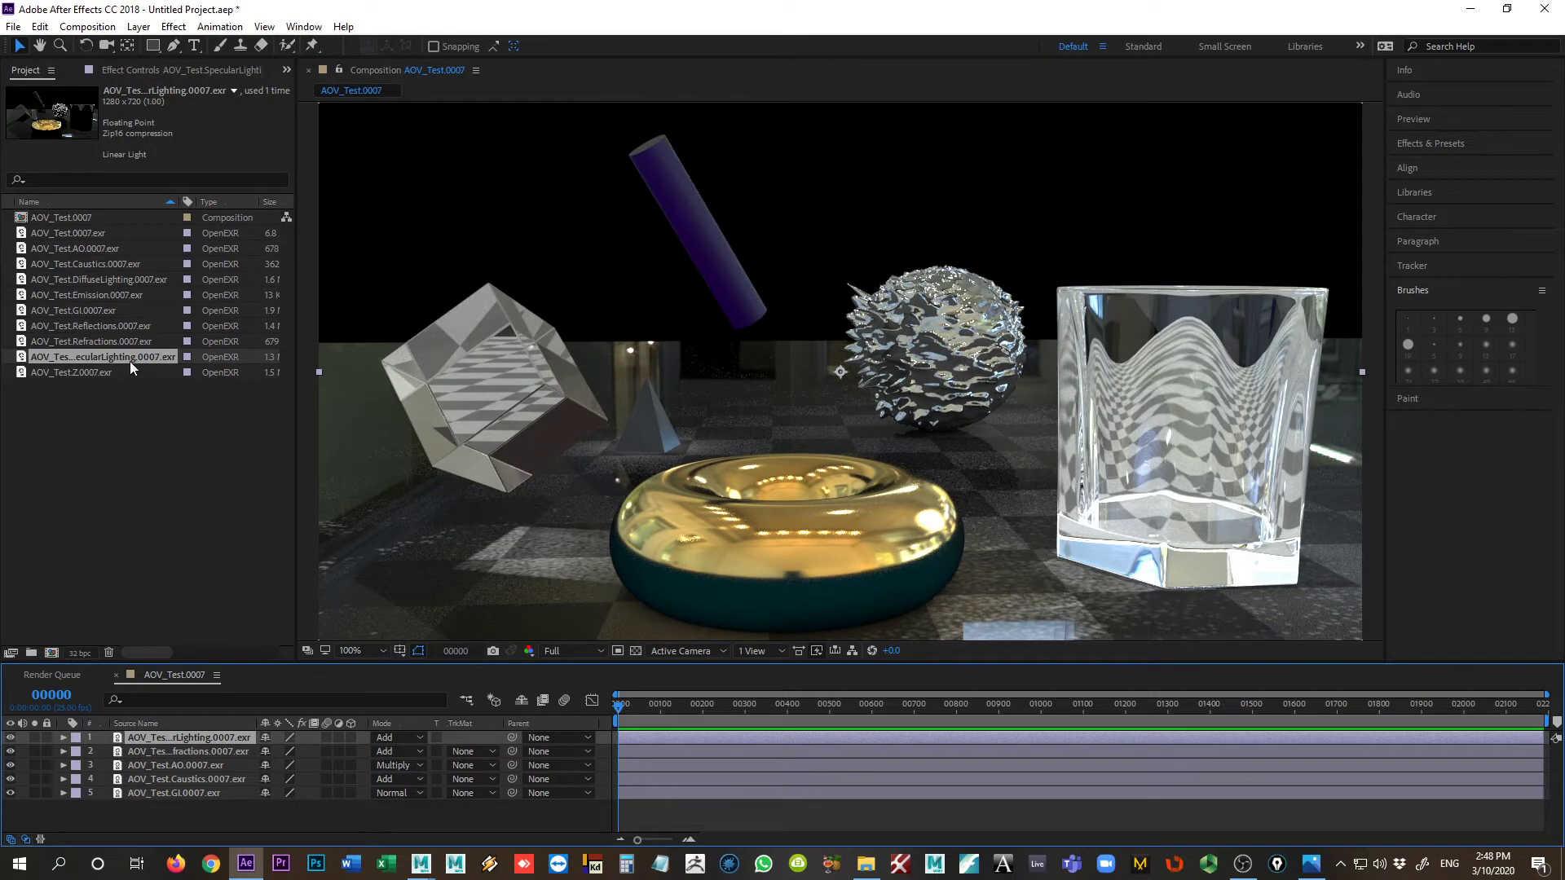
Step: Place the AOV_Test.Reflections.0007.exr pass above the SpecularLighting layer and set its blending mode to Add
{"action": "left_click_drag", "start_coordinate": [101, 331], "coordinate": [230, 737]}
{"action": "left_click", "coordinate": [399, 737]}
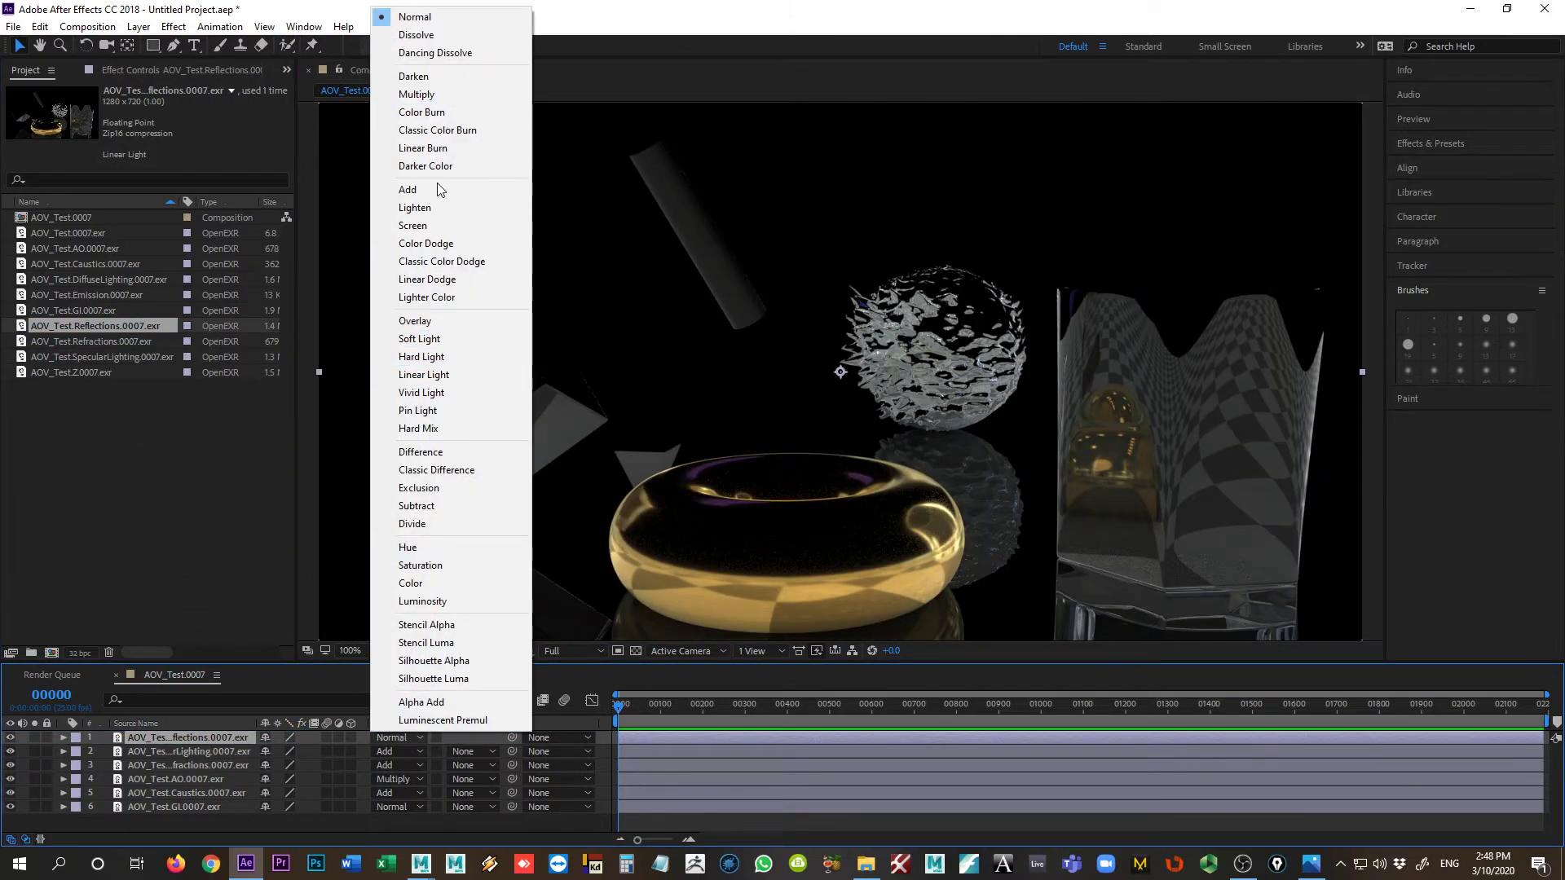
{"action": "left_click", "coordinate": [408, 190]}
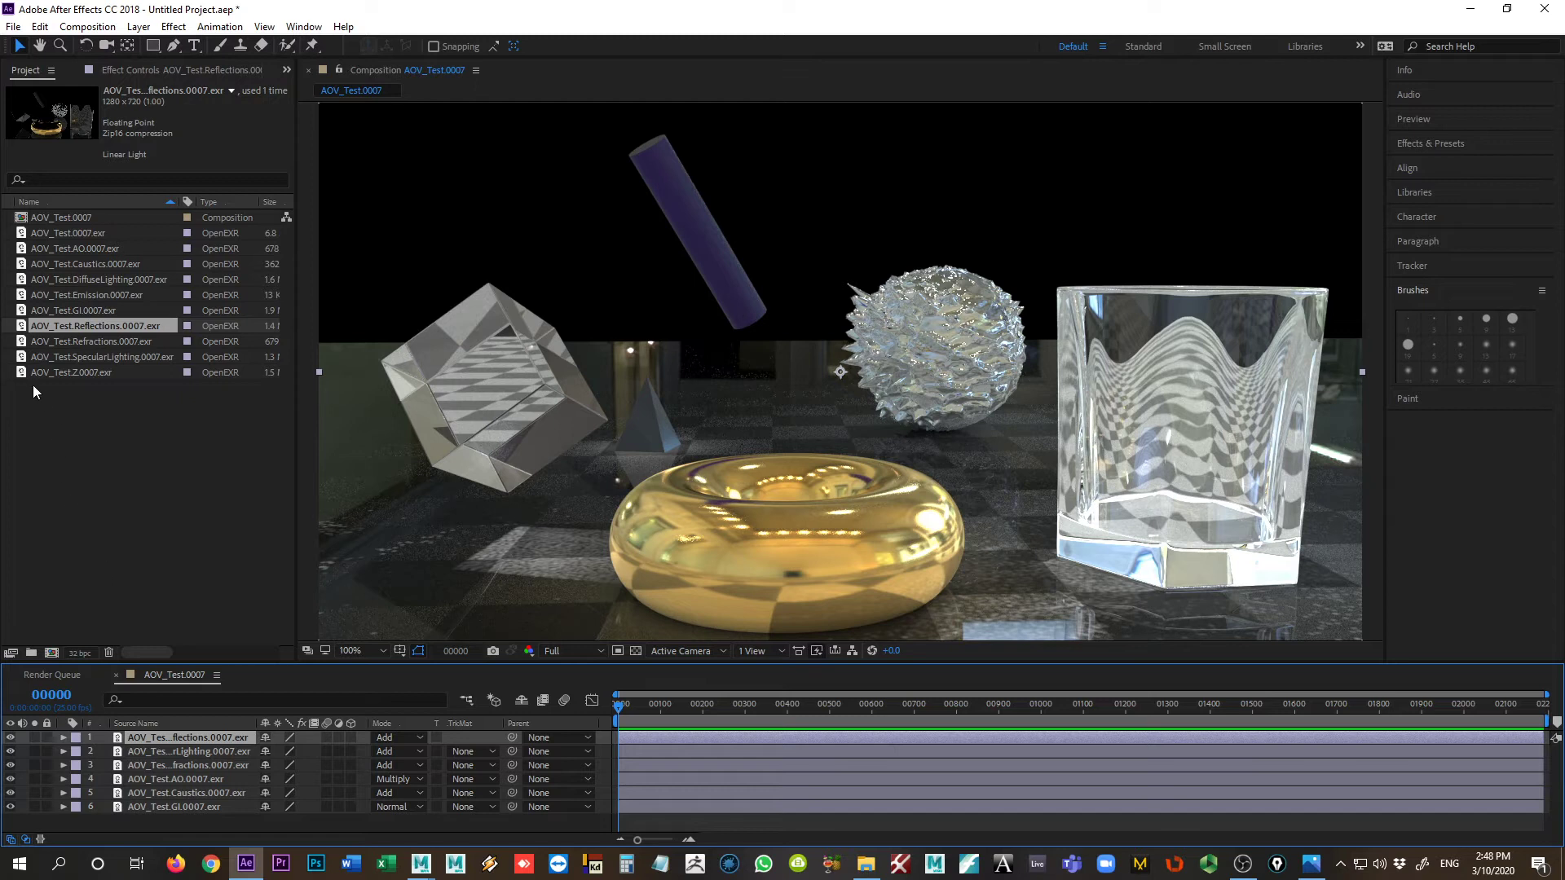
Step: Place the AOV_Test.Emission.0007.exr pass above the Reflections layer and set its blending mode to Add
{"action": "left_click_drag", "start_coordinate": [65, 291], "coordinate": [383, 738]}
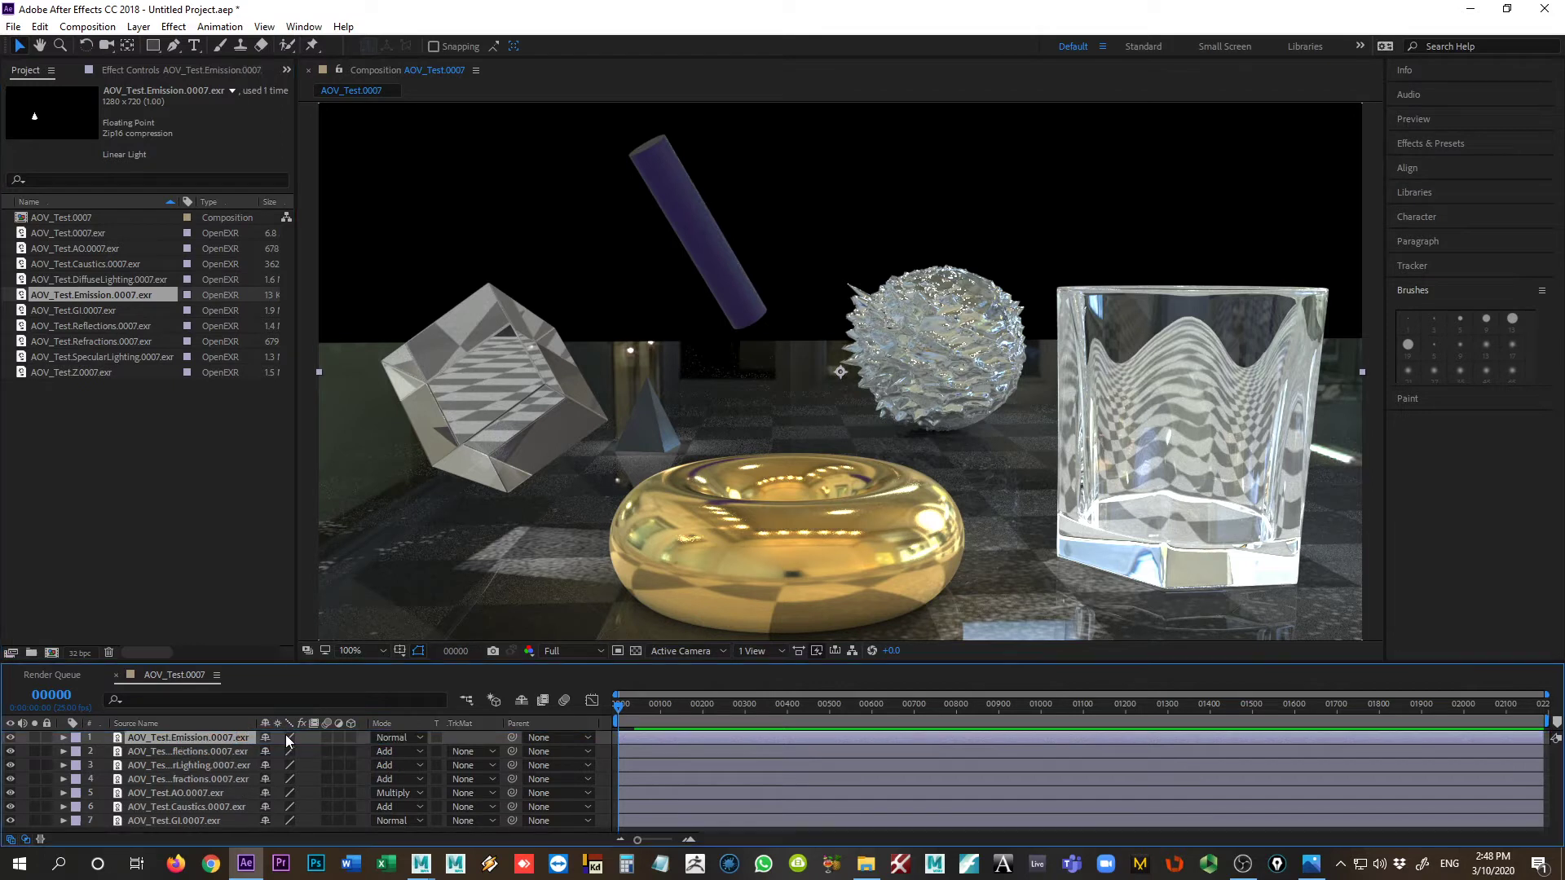
{"action": "left_click", "coordinate": [399, 738]}
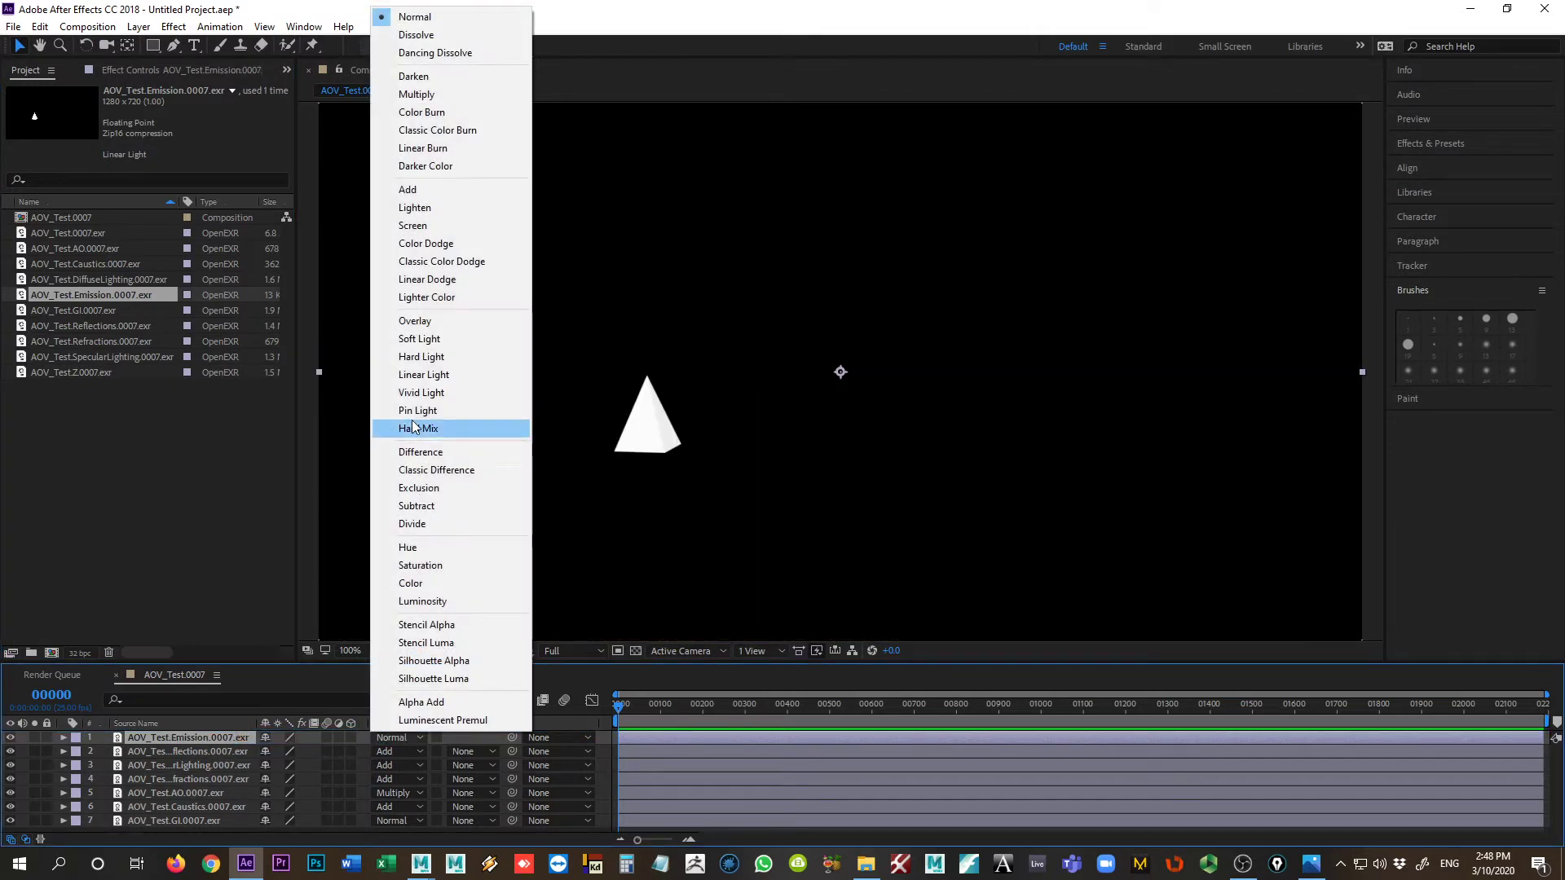
{"action": "left_click", "coordinate": [423, 190]}
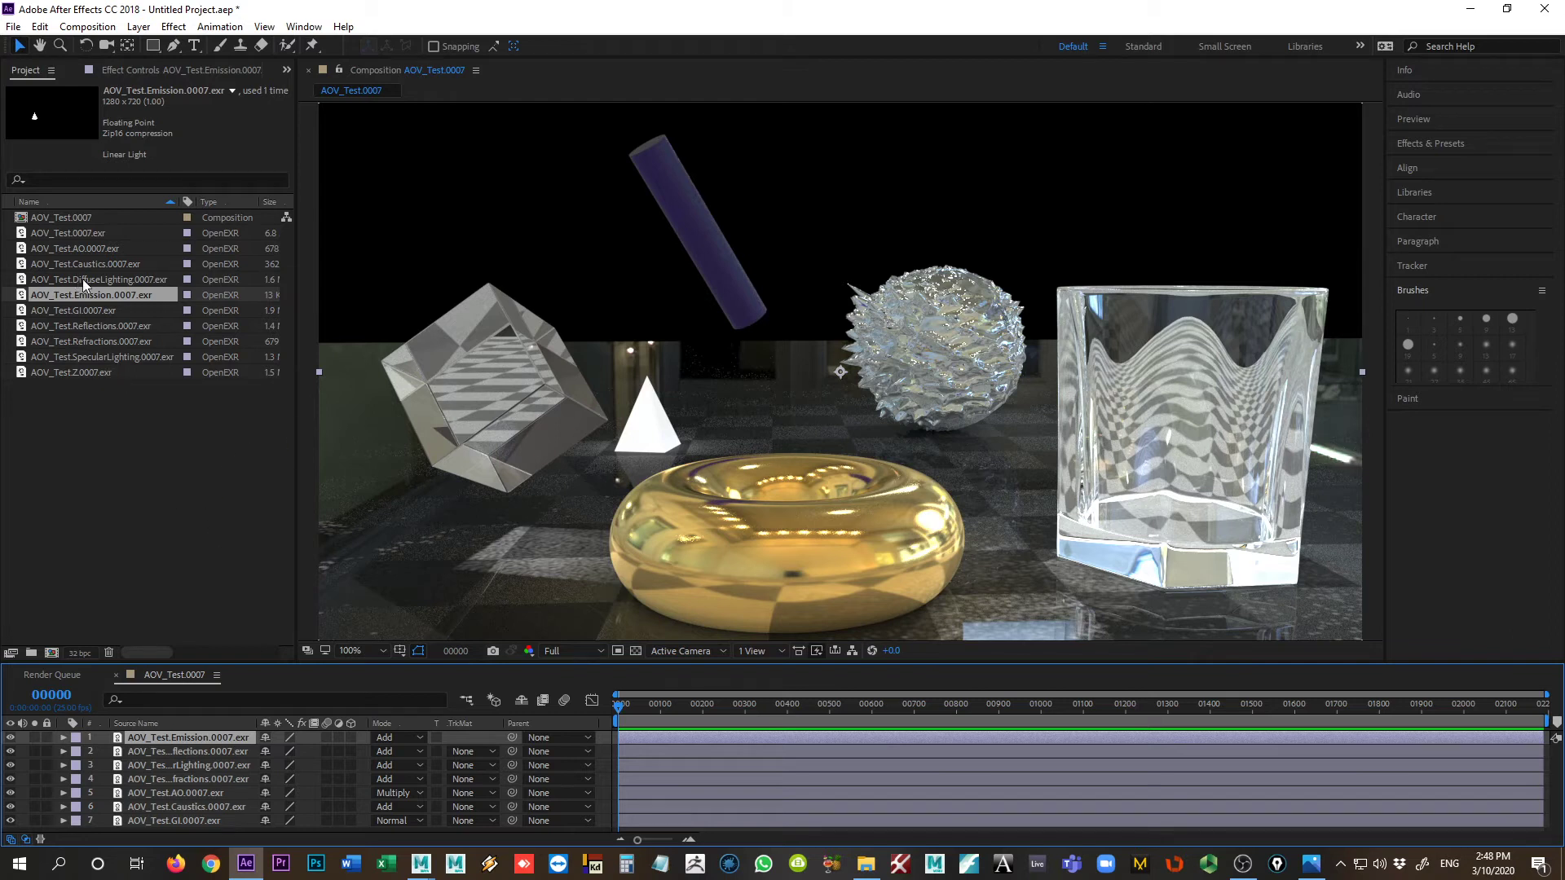
Step: Place the AOV_Test.DiffuseLighting.0007.exr pass above the Emission layer and set its blending mode to Add
{"action": "left_click_drag", "start_coordinate": [84, 281], "coordinate": [226, 736]}
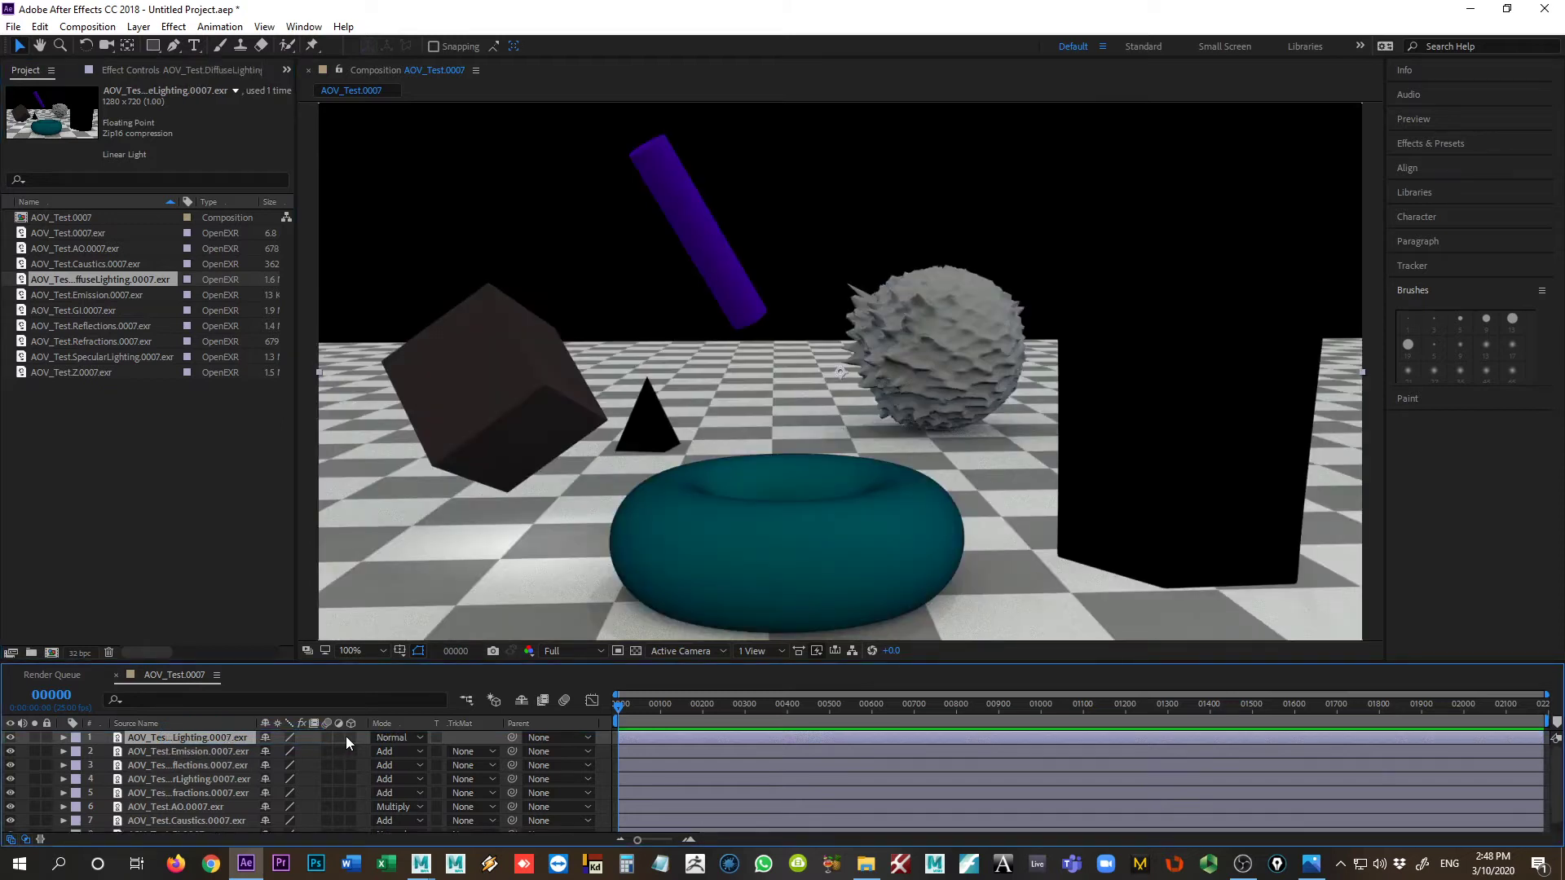
{"action": "left_click", "coordinate": [391, 738]}
{"action": "left_click", "coordinate": [403, 191]}
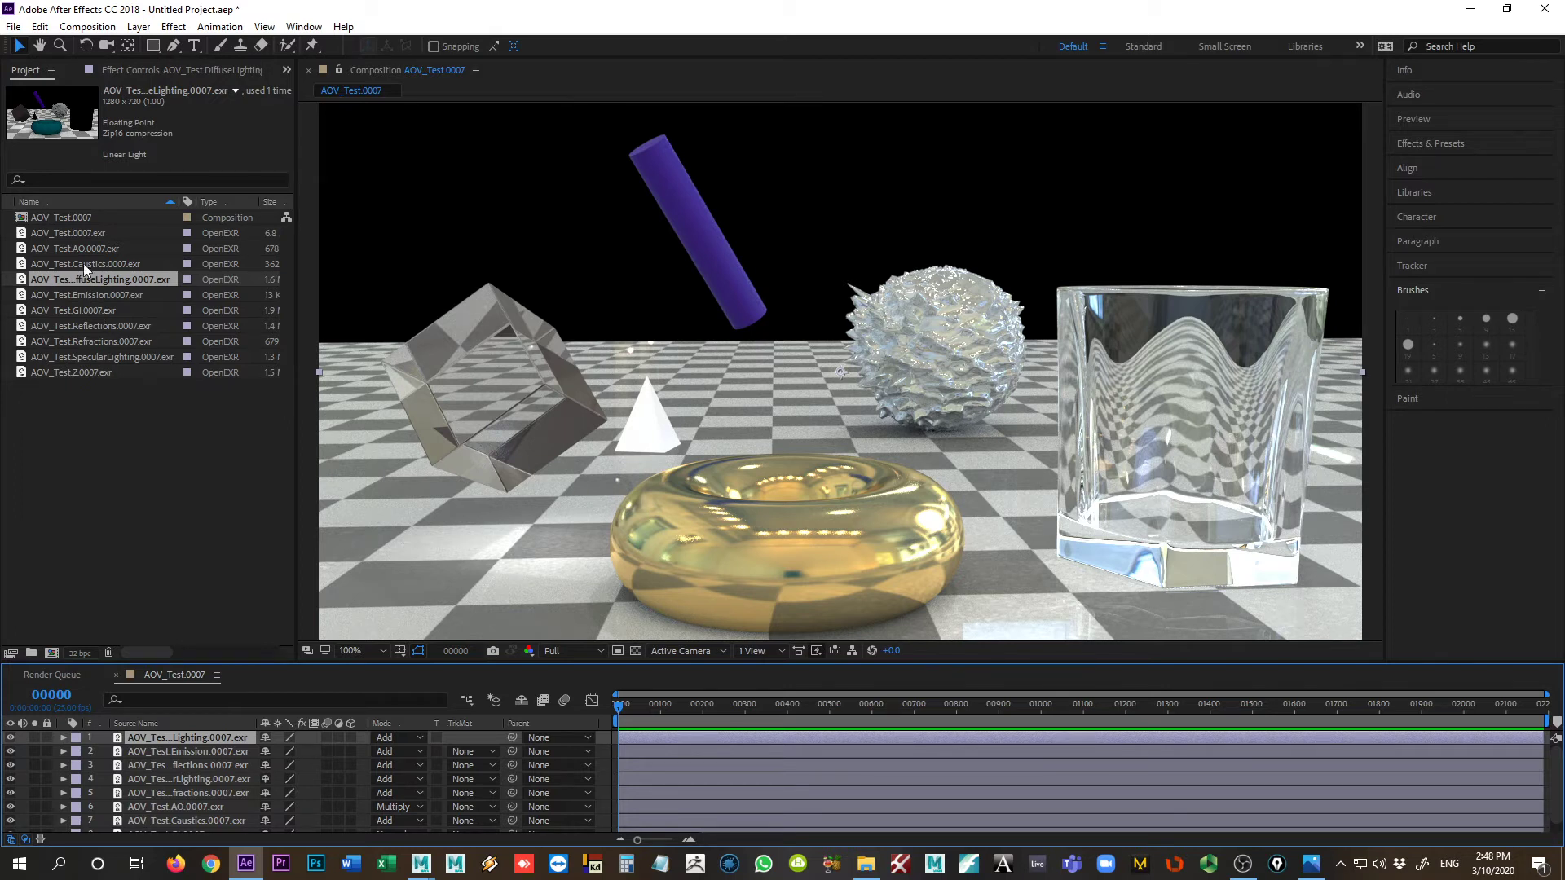
Step: Place the AOV_Test.0007.exr beauty render above the DiffuseLighting layer and toggle its visibility to compare it with the stacked passes
{"action": "left_click", "coordinate": [67, 233]}
{"action": "left_click_drag", "start_coordinate": [56, 236], "coordinate": [232, 735]}
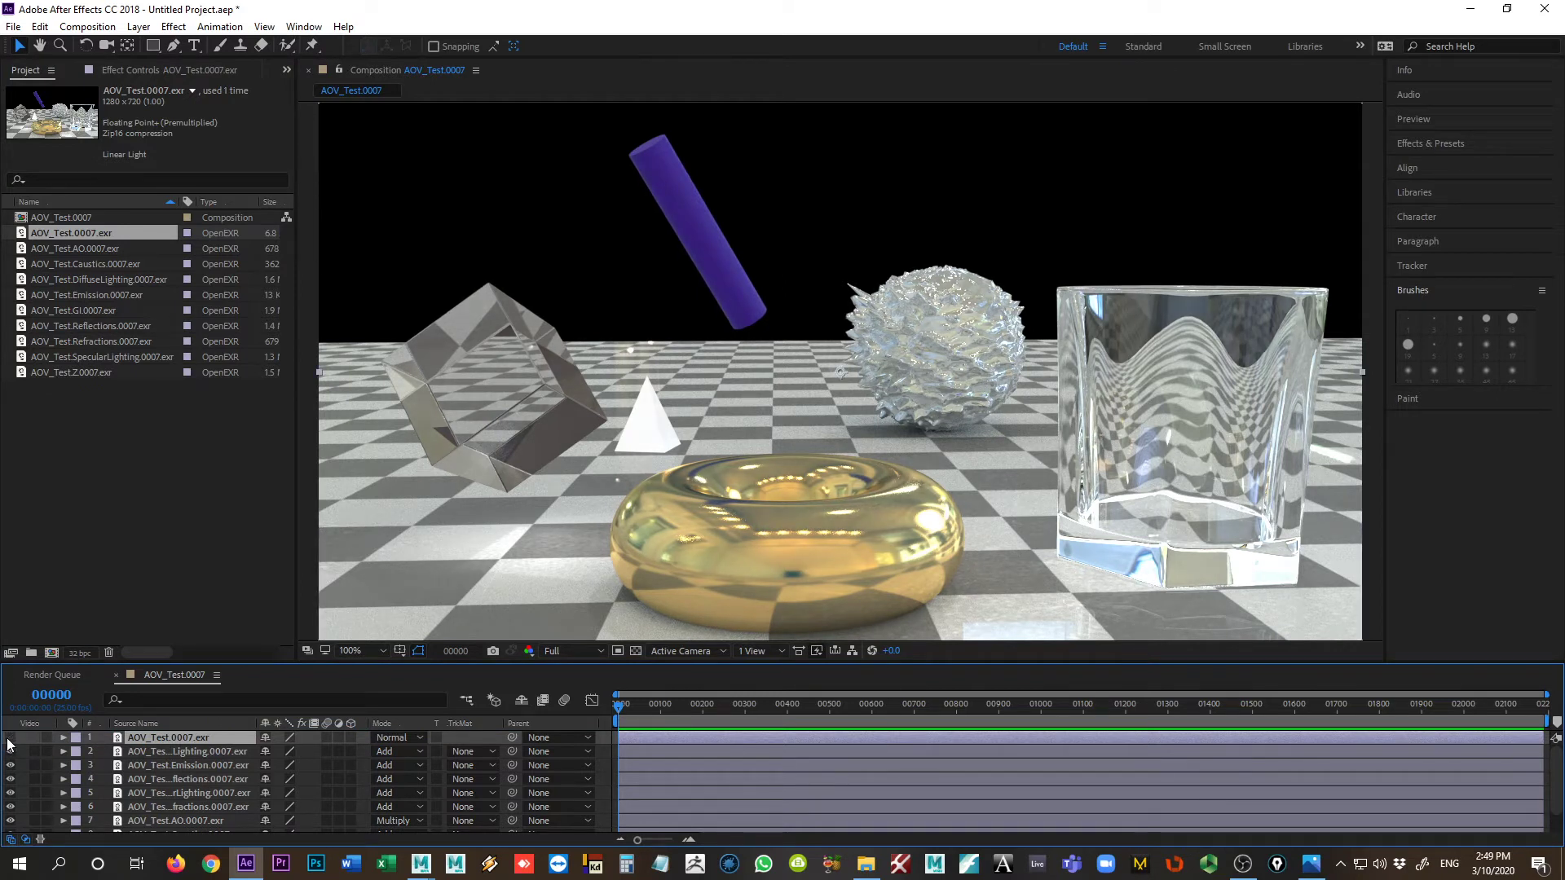
{"action": "left_click", "coordinate": [9, 739]}
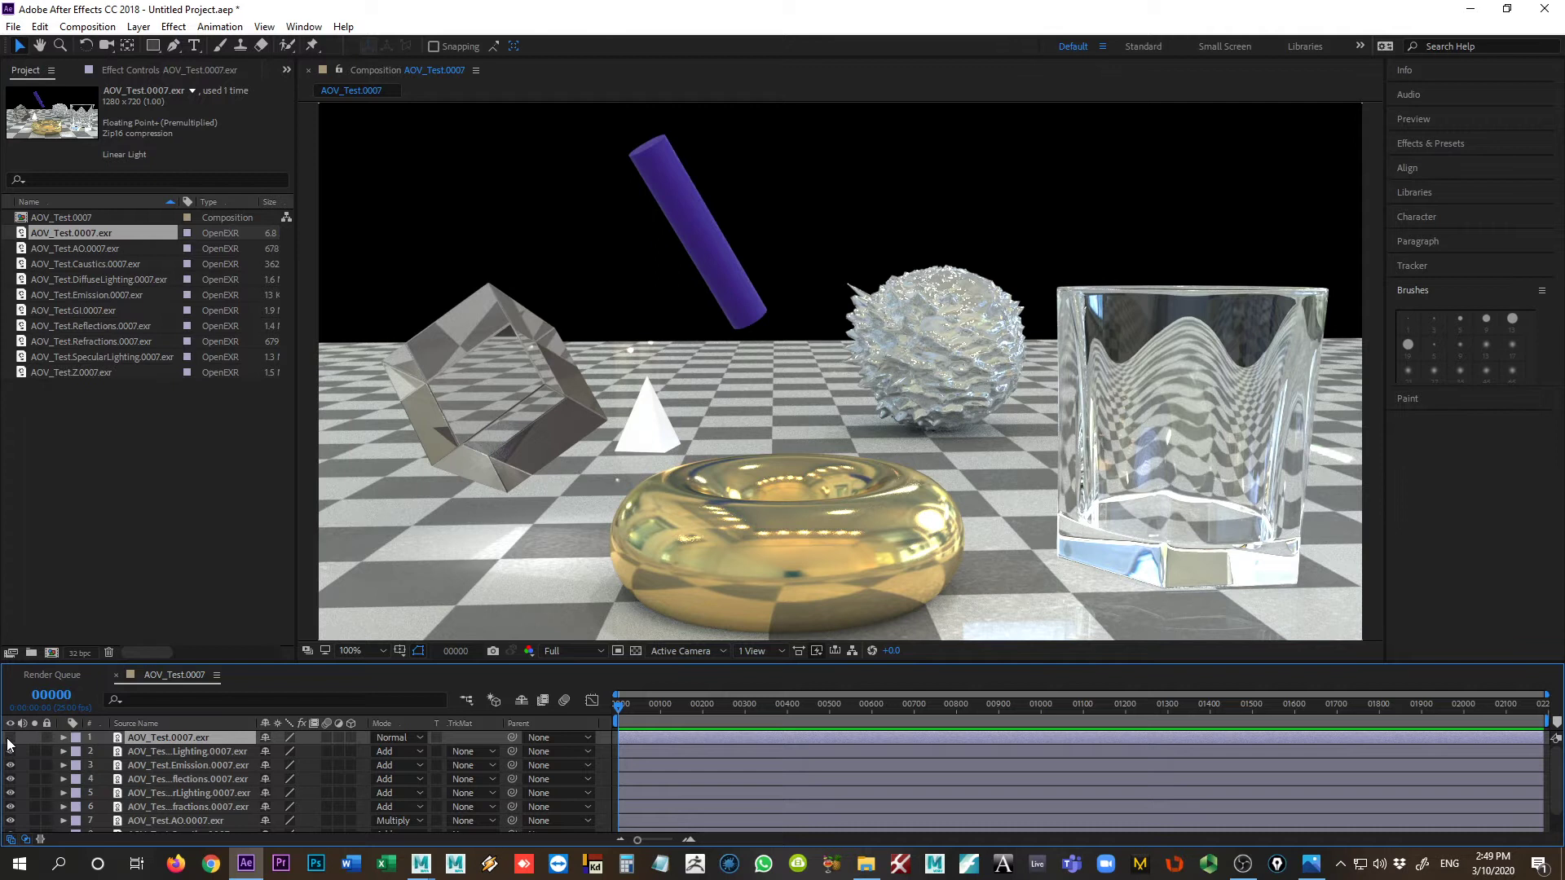
{"action": "left_click", "coordinate": [8, 740]}
{"action": "left_click", "coordinate": [8, 739]}
{"action": "left_click", "coordinate": [9, 739]}
{"action": "left_click", "coordinate": [8, 740]}
{"action": "left_click", "coordinate": [8, 739]}
{"action": "left_click", "coordinate": [8, 739]}
{"action": "left_click", "coordinate": [8, 739]}
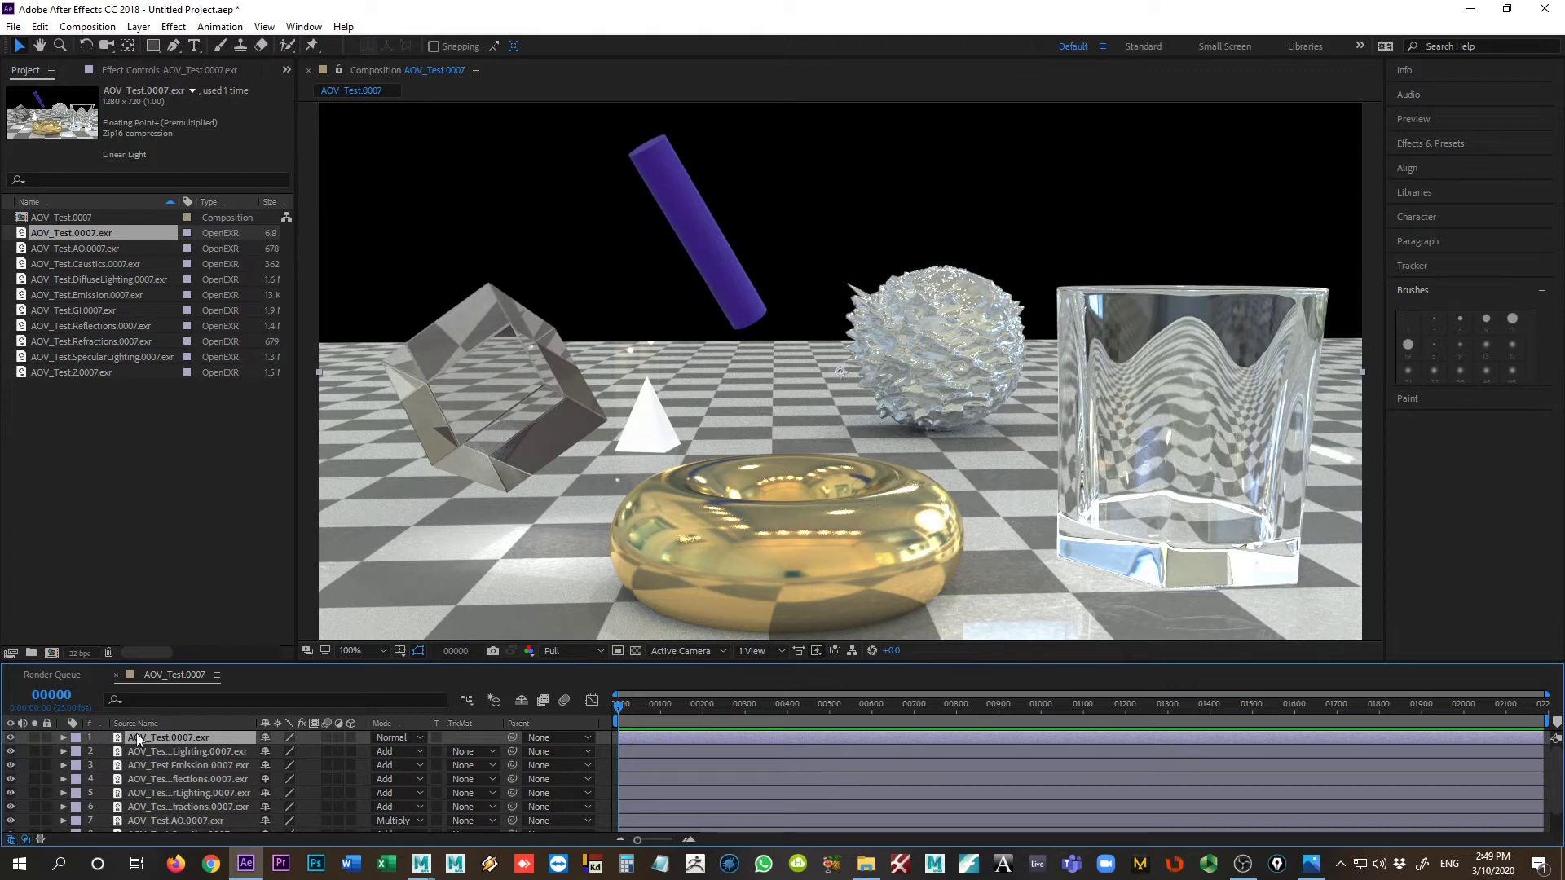
{"action": "left_click", "coordinate": [9, 738]}
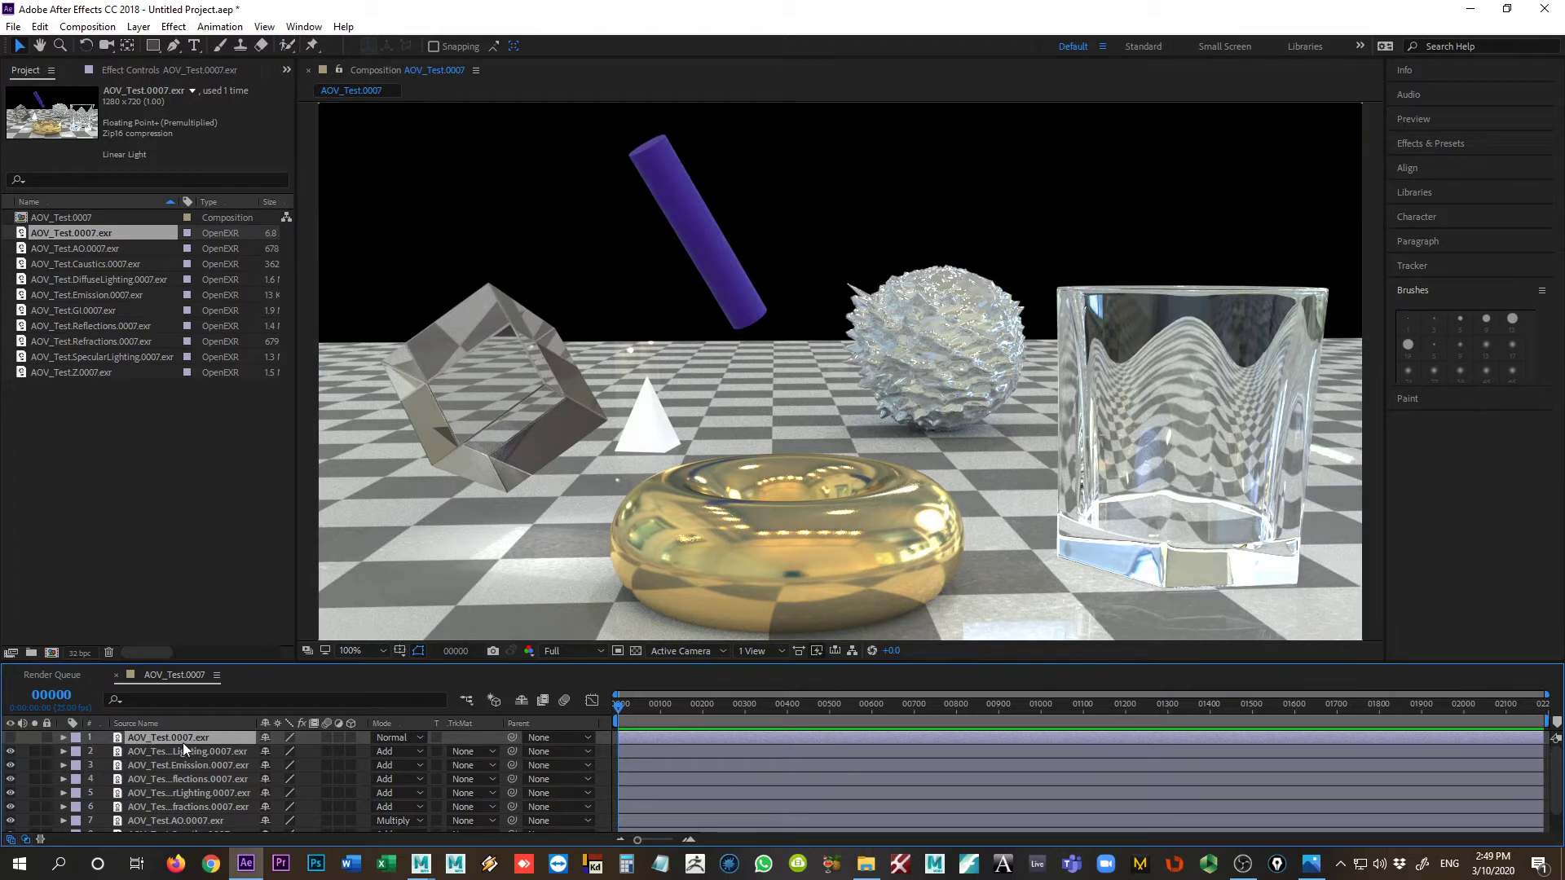
Step: Enlarge the timeline and review the stacking order and blending modes of the AOV layers from GI upward
{"action": "mouse_move", "coordinate": [424, 664]}
{"action": "left_mouse_down"}
{"action": "mouse_move", "coordinate": [423, 644]}
{"action": "mouse_move", "coordinate": [415, 664]}
{"action": "left_mouse_up"}
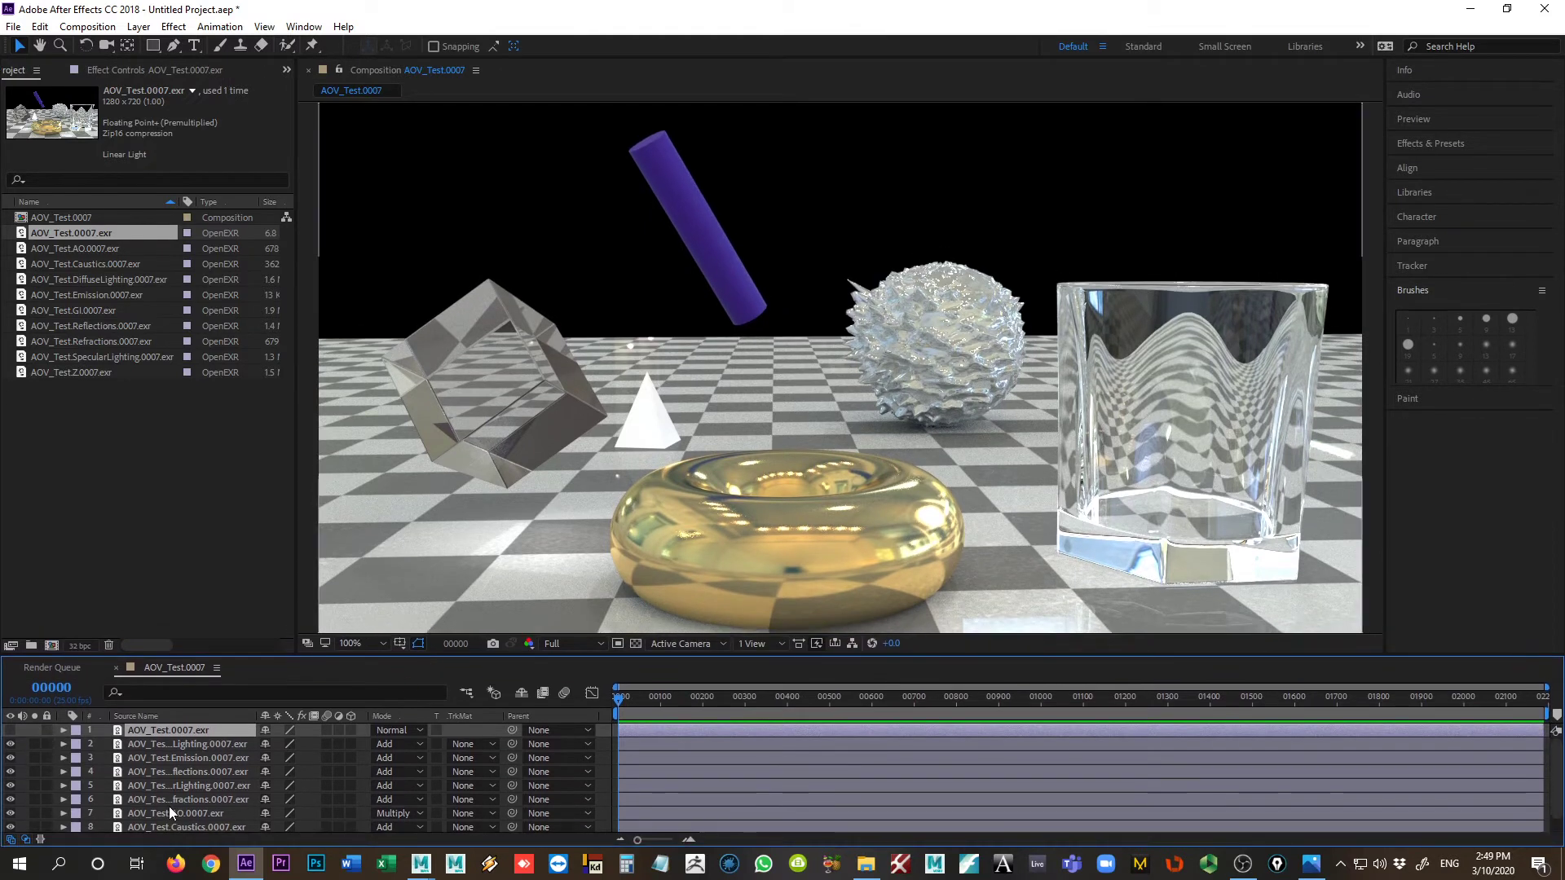
{"action": "scroll", "coordinate": [169, 805], "scroll_direction": "down", "scroll_amount": 1}
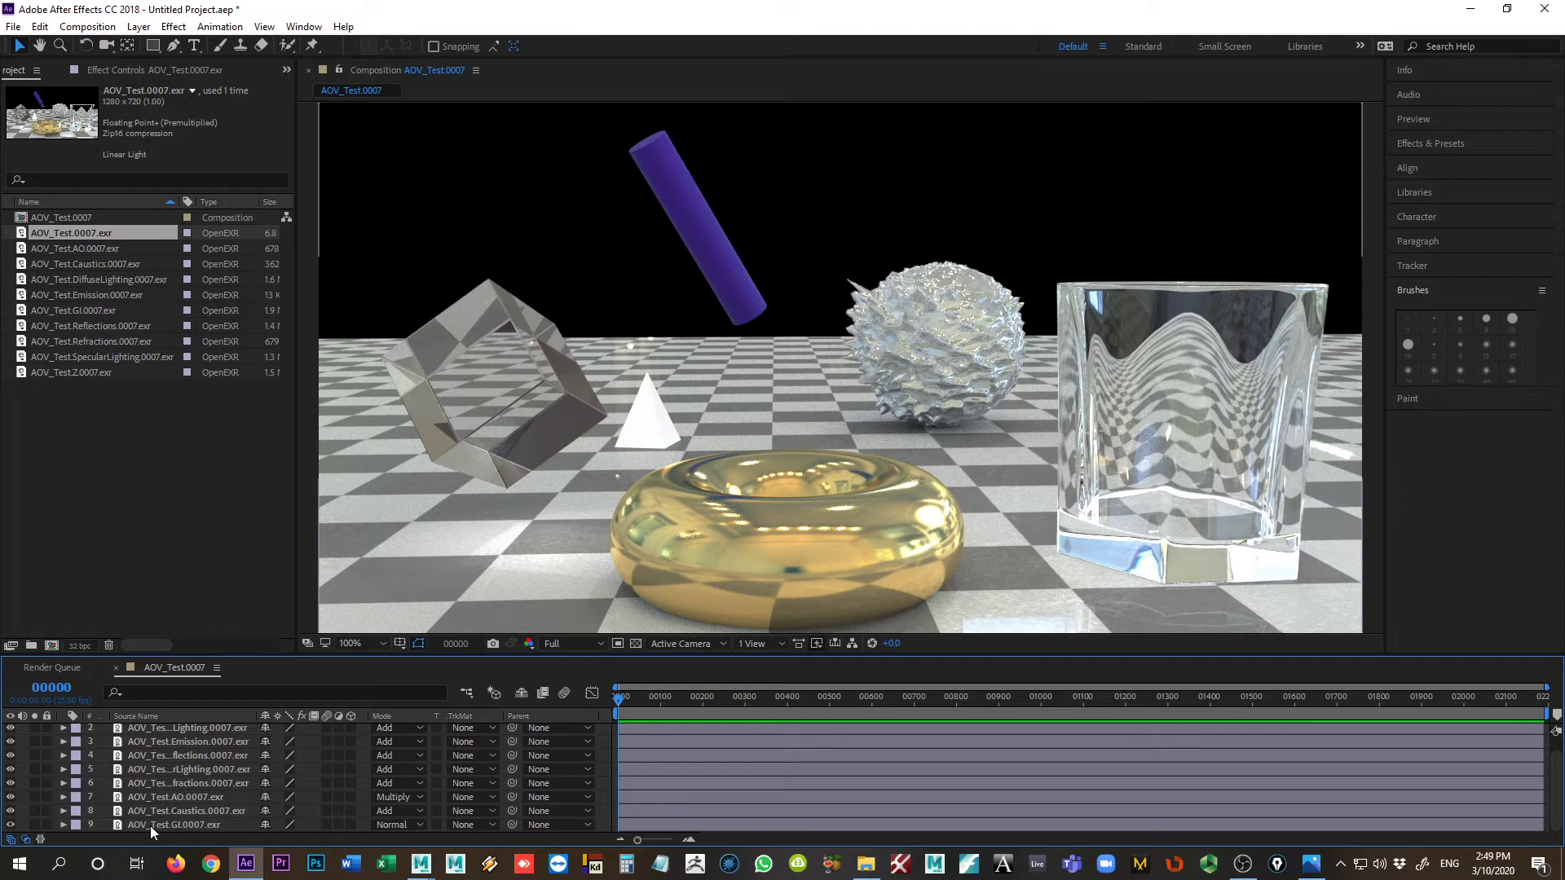
{"action": "left_click", "coordinate": [150, 825]}
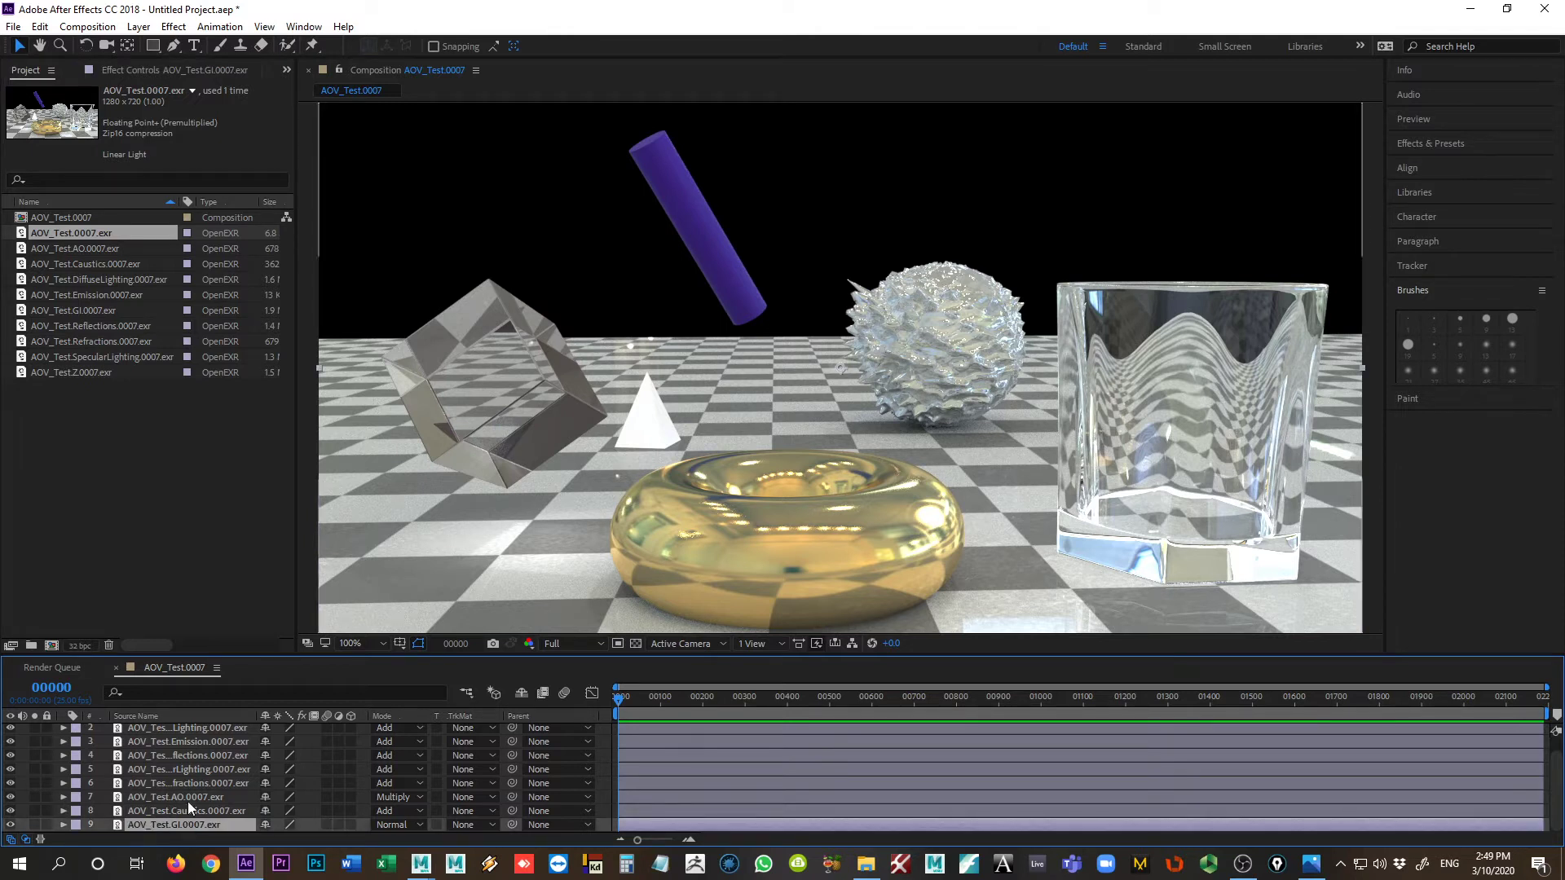
{"action": "scroll", "coordinate": [187, 800], "scroll_direction": "up", "scroll_amount": 1}
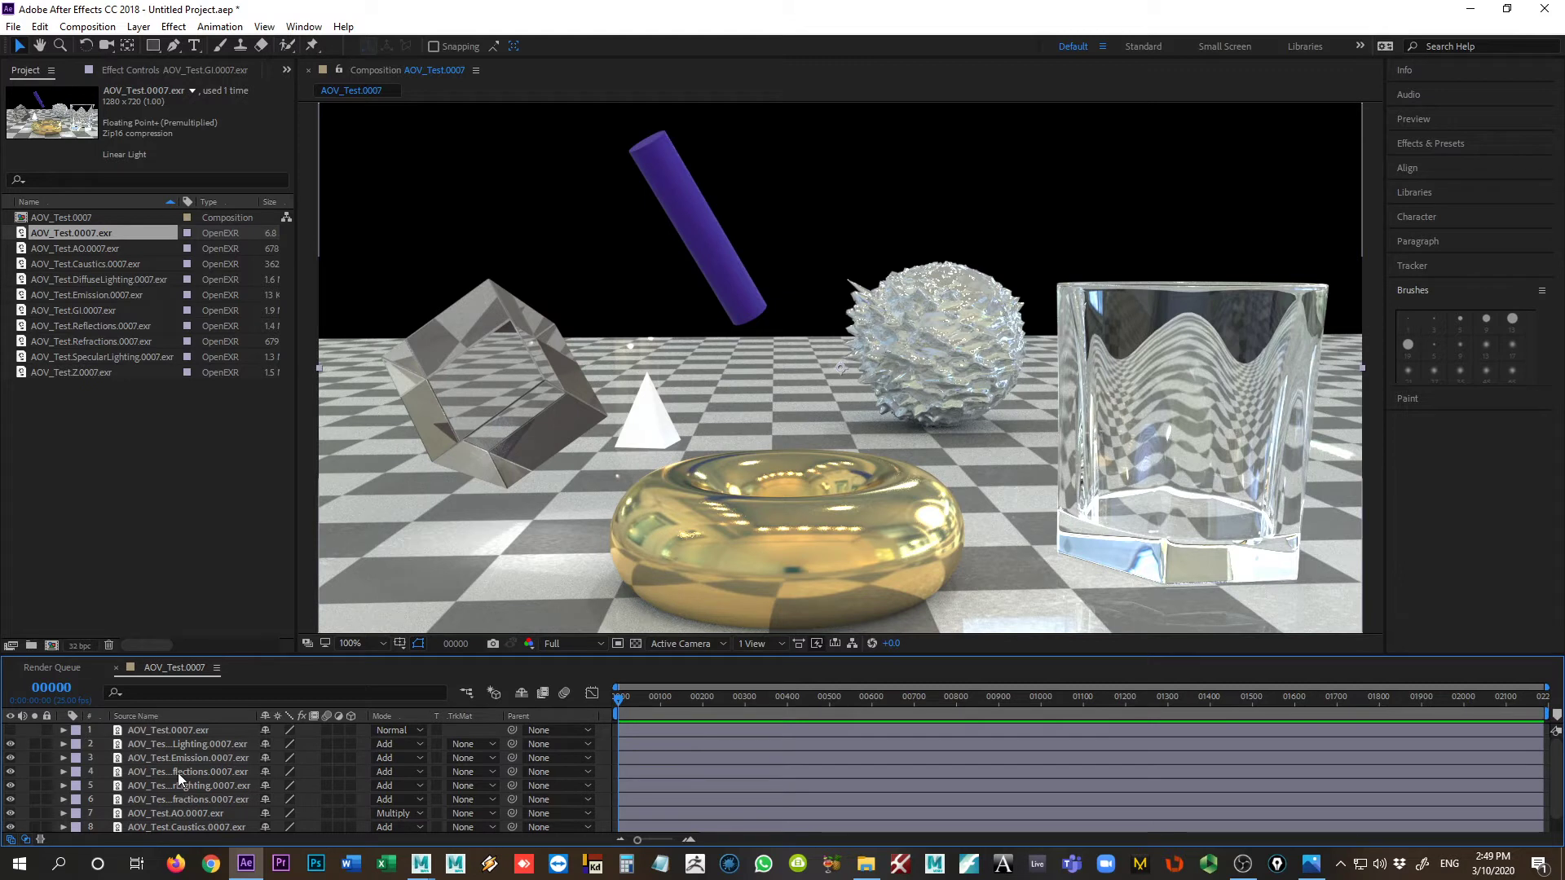
{"action": "scroll", "coordinate": [178, 774], "scroll_direction": "down", "scroll_amount": 1}
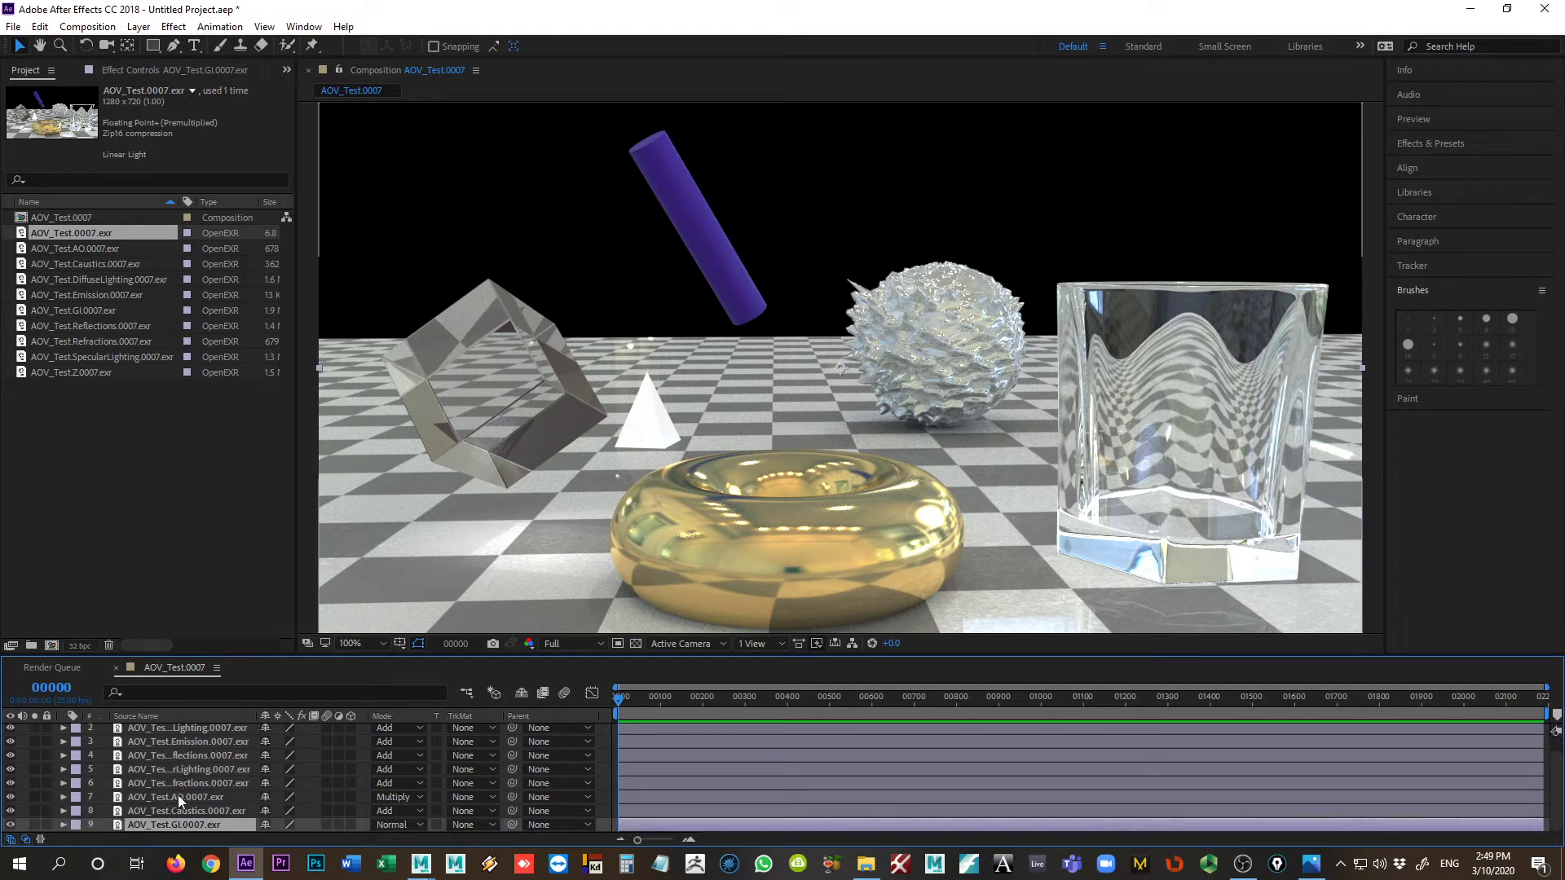
{"action": "left_click", "coordinate": [184, 742]}
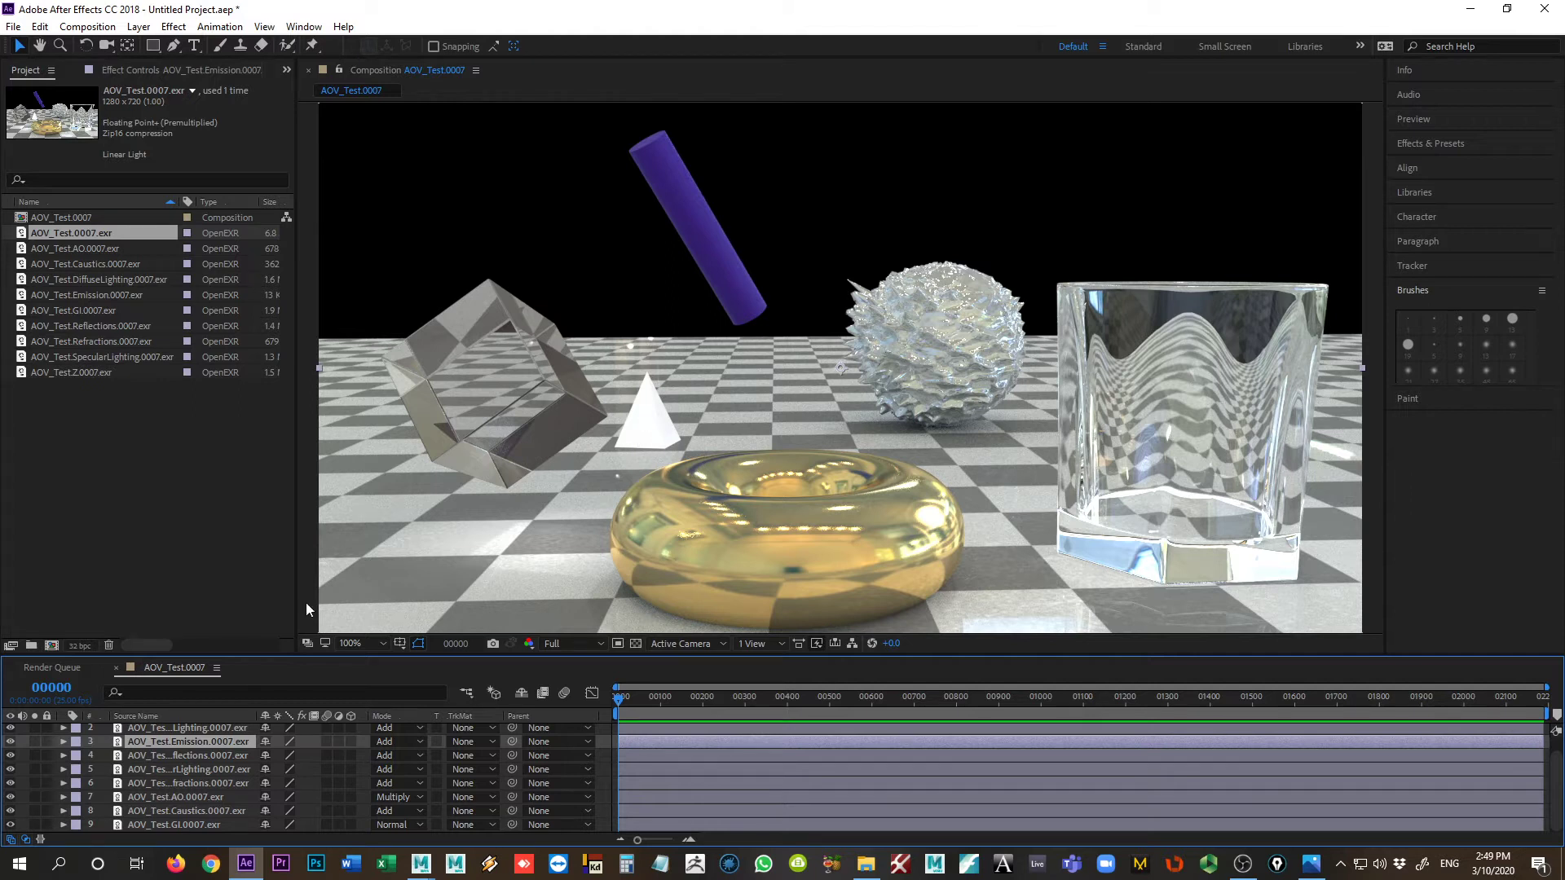
{"action": "scroll", "coordinate": [14, 740], "scroll_direction": "up", "scroll_amount": 1}
Step: Toggle the visibility of the AOV_Test.0007.exr beauty layer and the Emission layer to compare the composite
{"action": "left_click", "coordinate": [11, 730]}
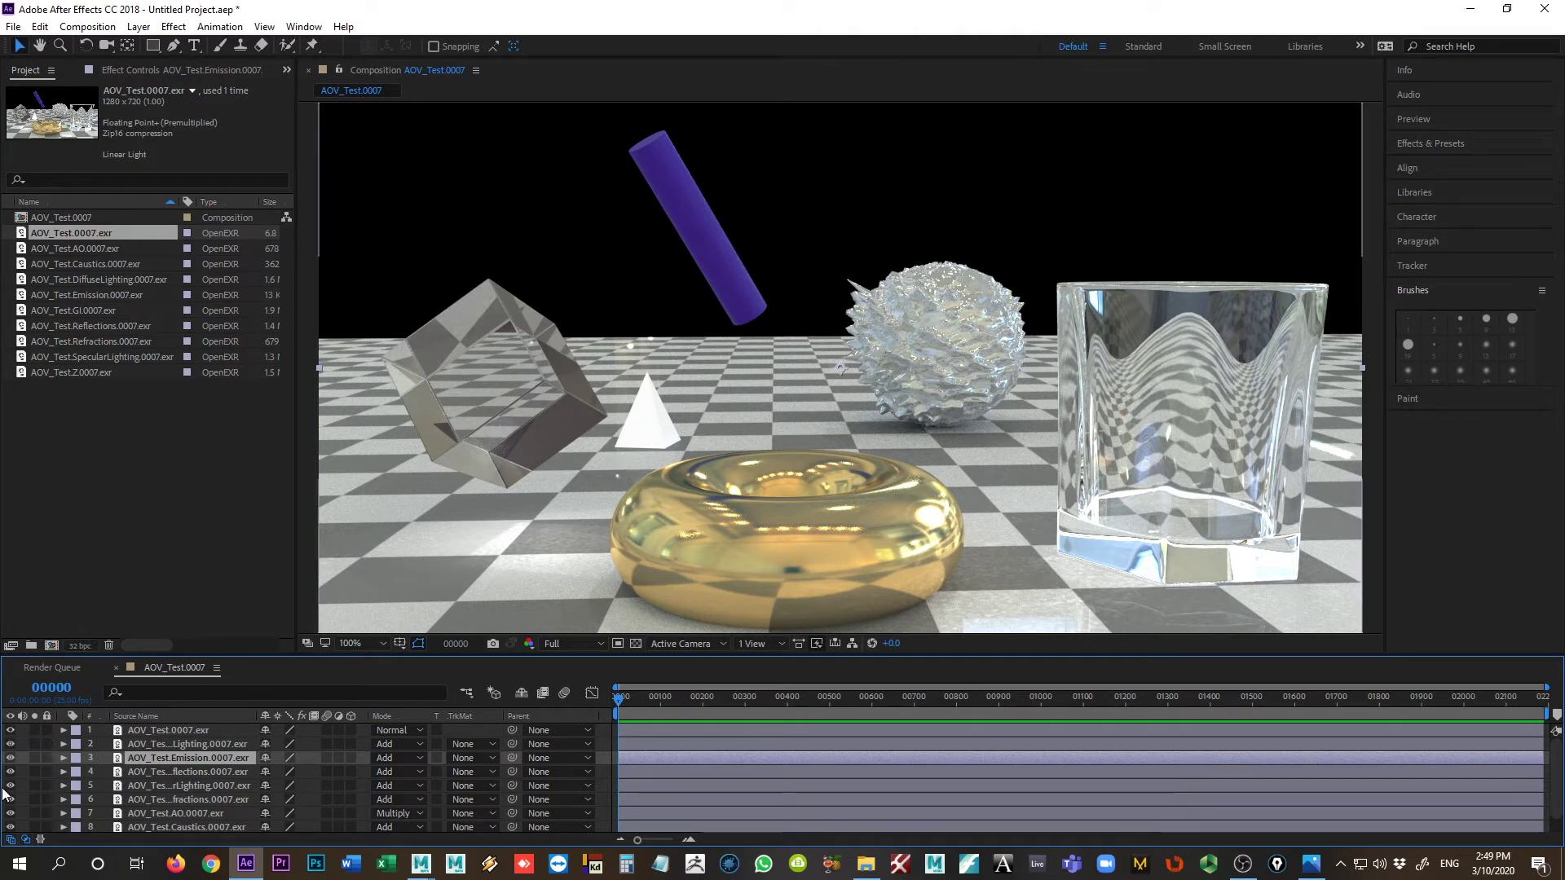
{"action": "left_click", "coordinate": [13, 730]}
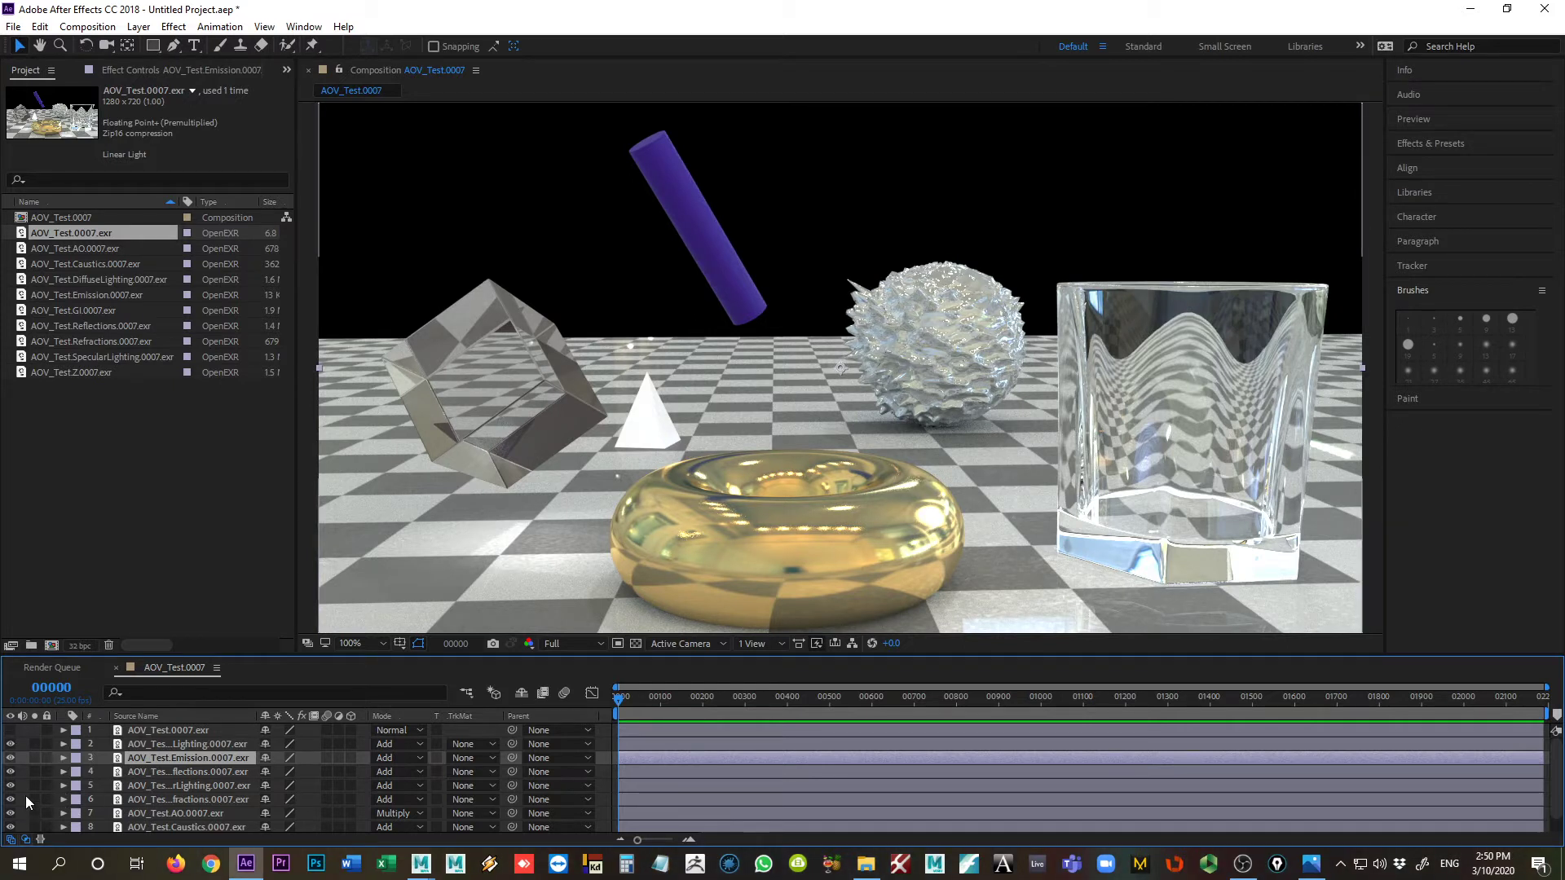
{"action": "left_click", "coordinate": [10, 757]}
{"action": "left_click", "coordinate": [10, 757]}
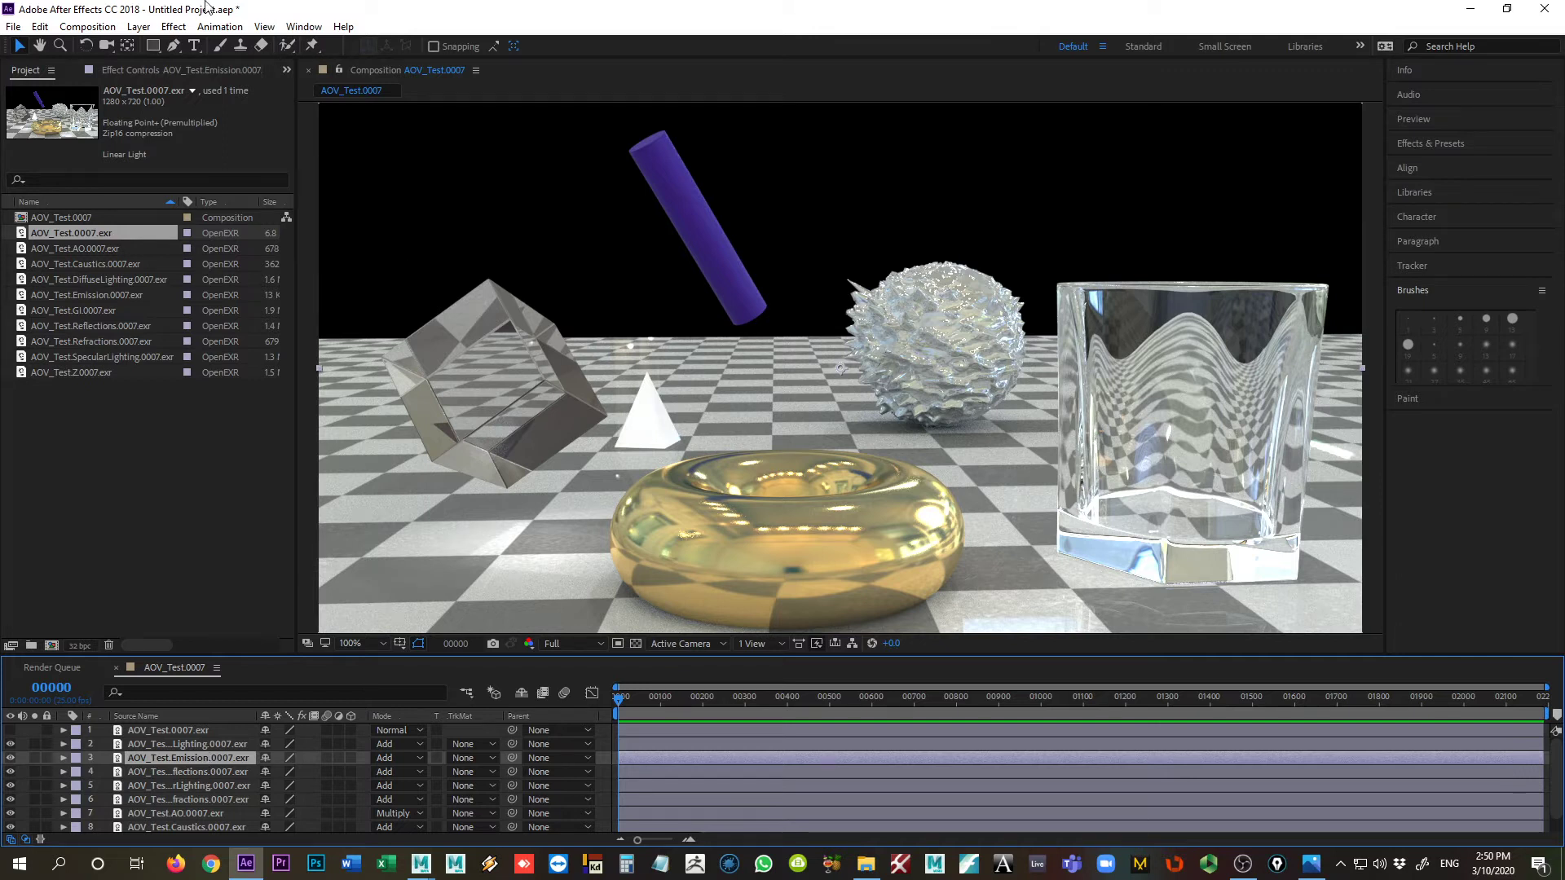
{"action": "left_click", "coordinate": [183, 27]}
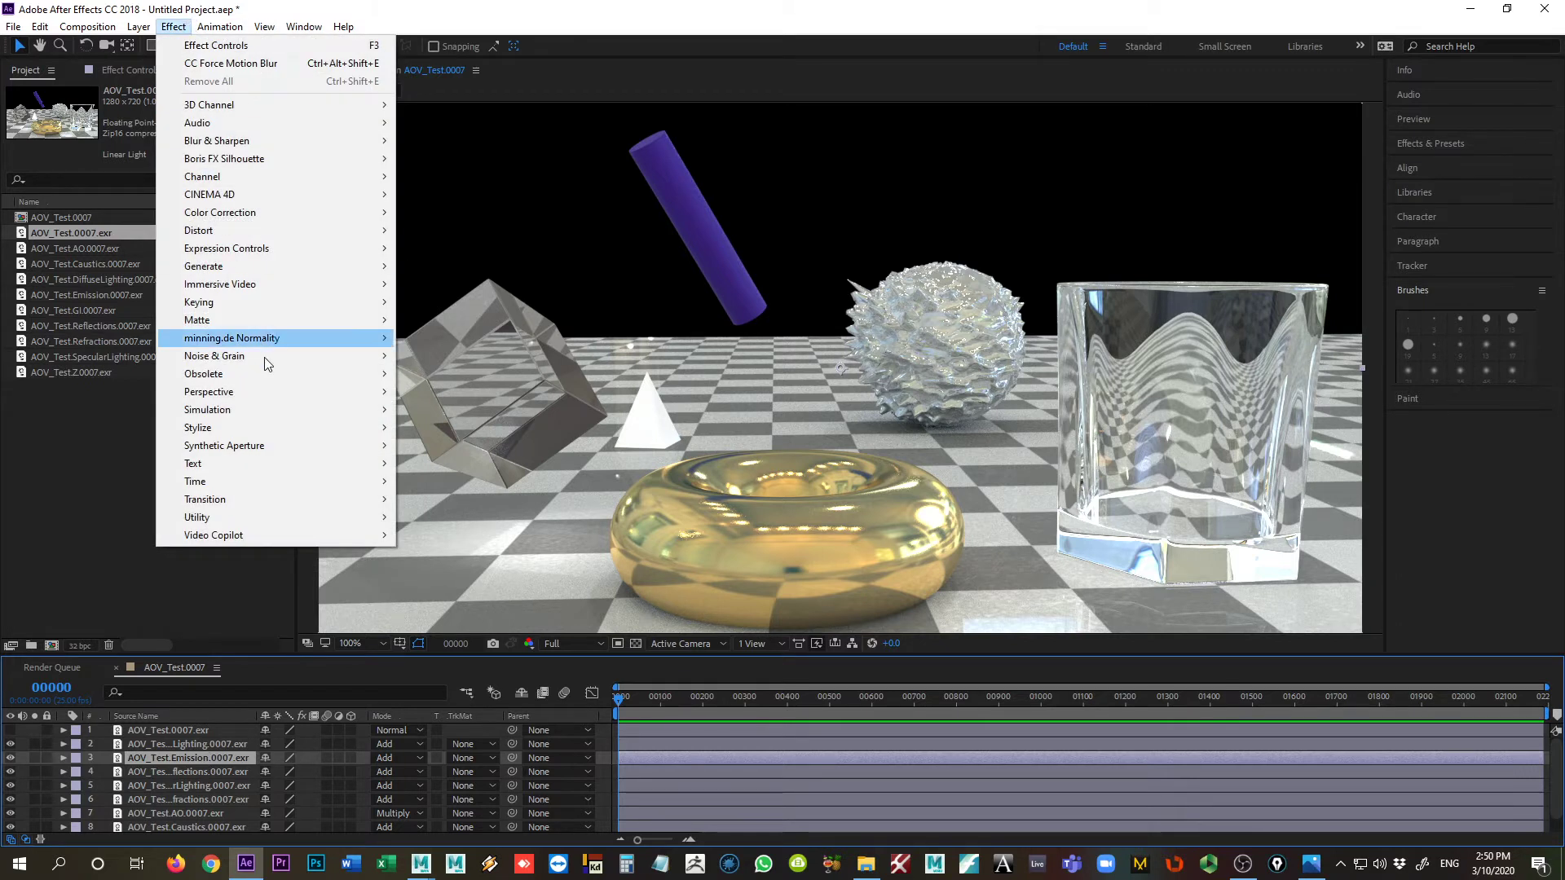
{"action": "mouse_move", "coordinate": [269, 426]}
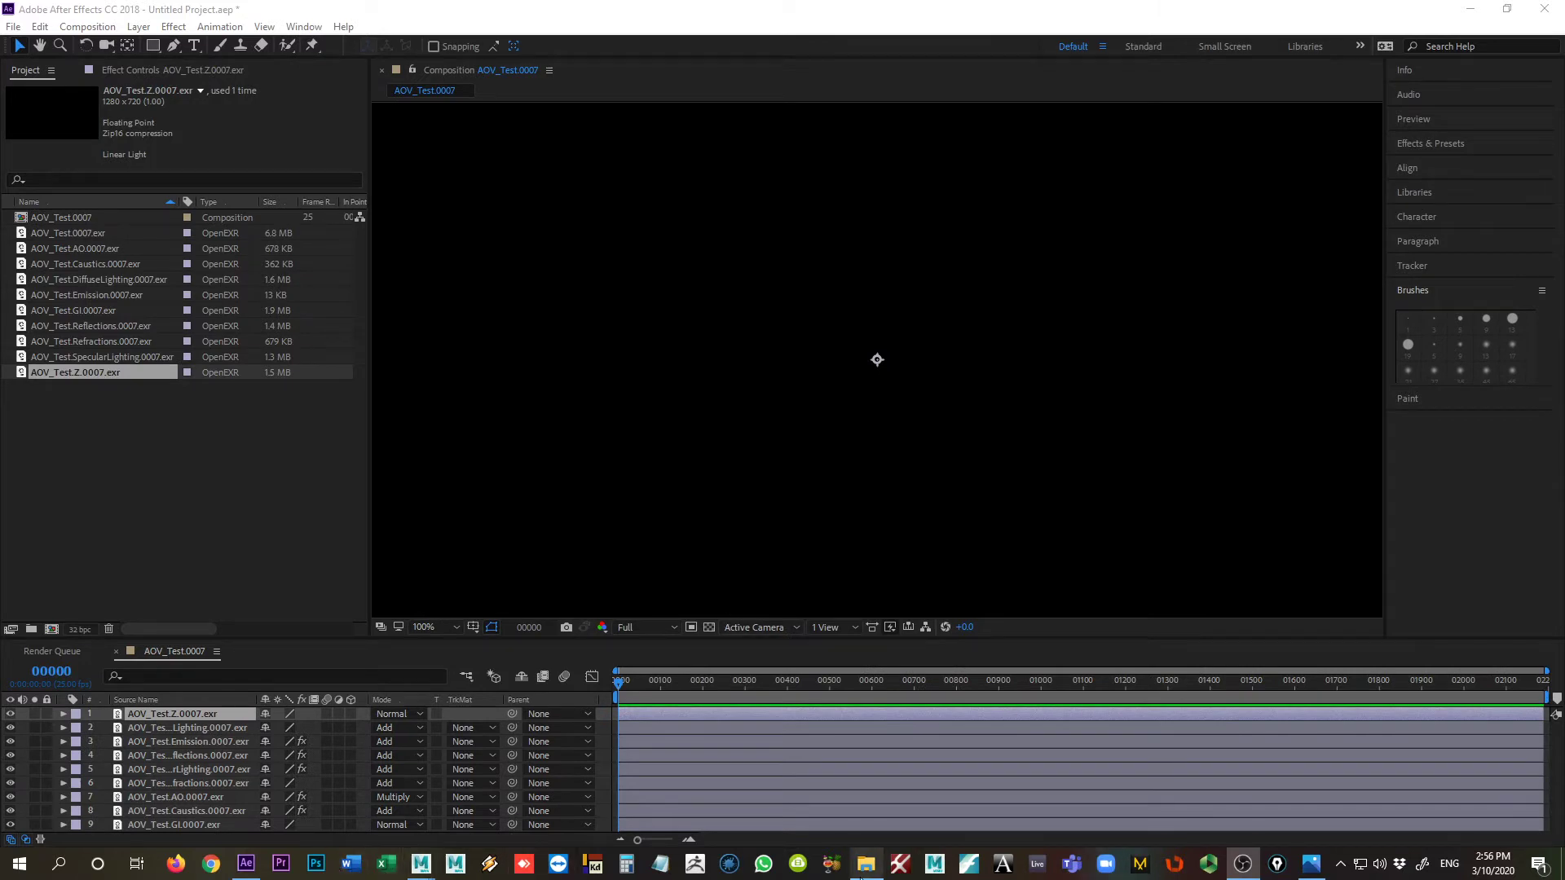
Step: Open AOV_Test.Z.0007.exr from its folder in Photoshop, reading the alpha channel as transparency
{"action": "left_click", "coordinate": [865, 866]}
{"action": "left_click", "coordinate": [743, 455]}
{"action": "double_click", "coordinate": [743, 453]}
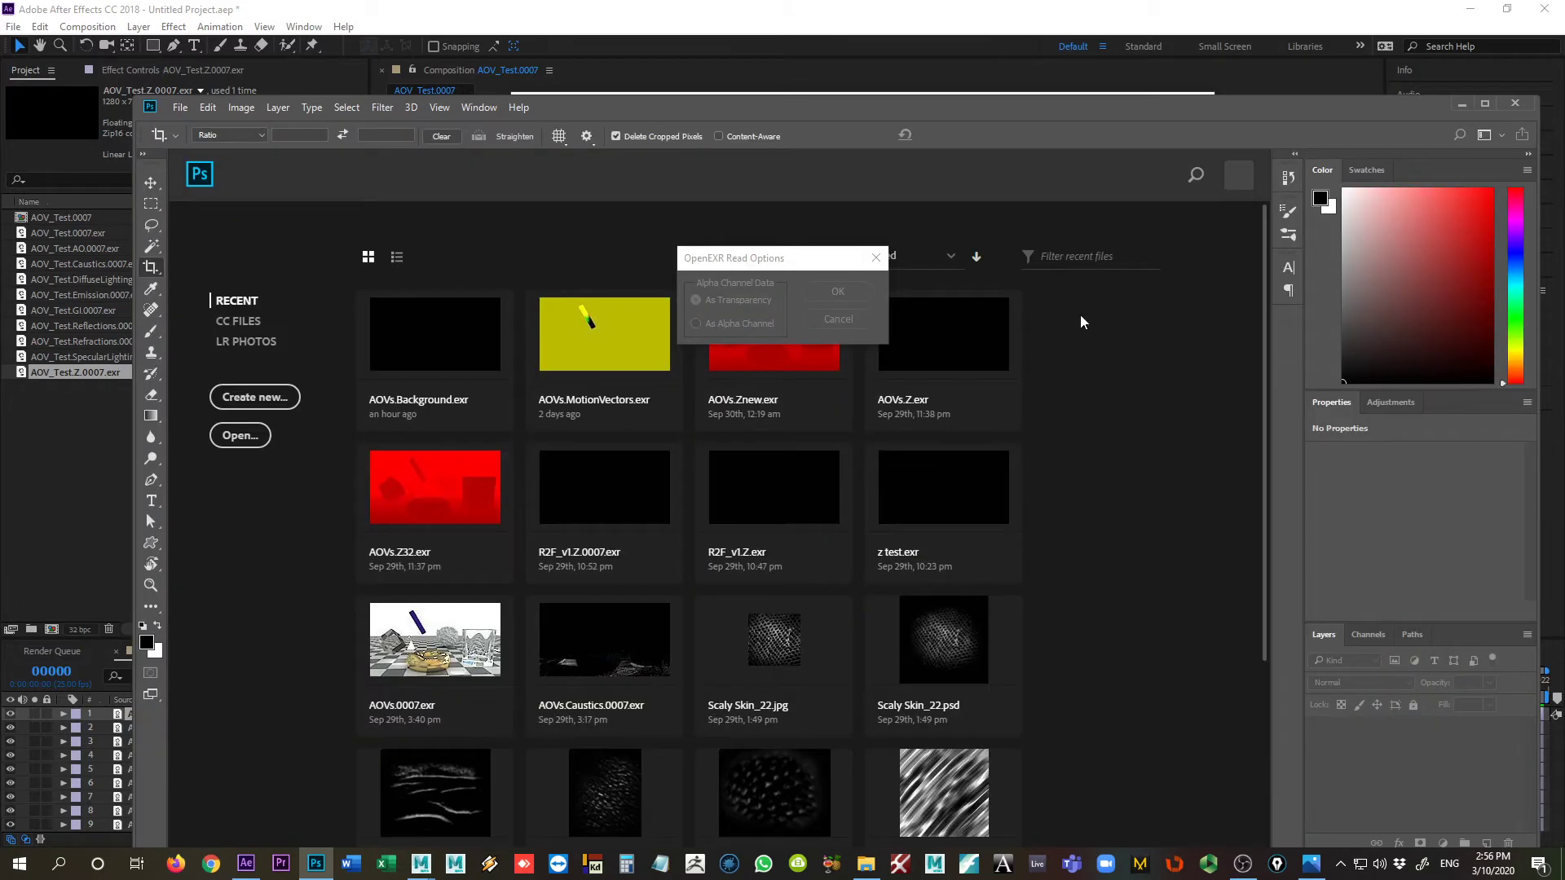
{"action": "left_click", "coordinate": [864, 293]}
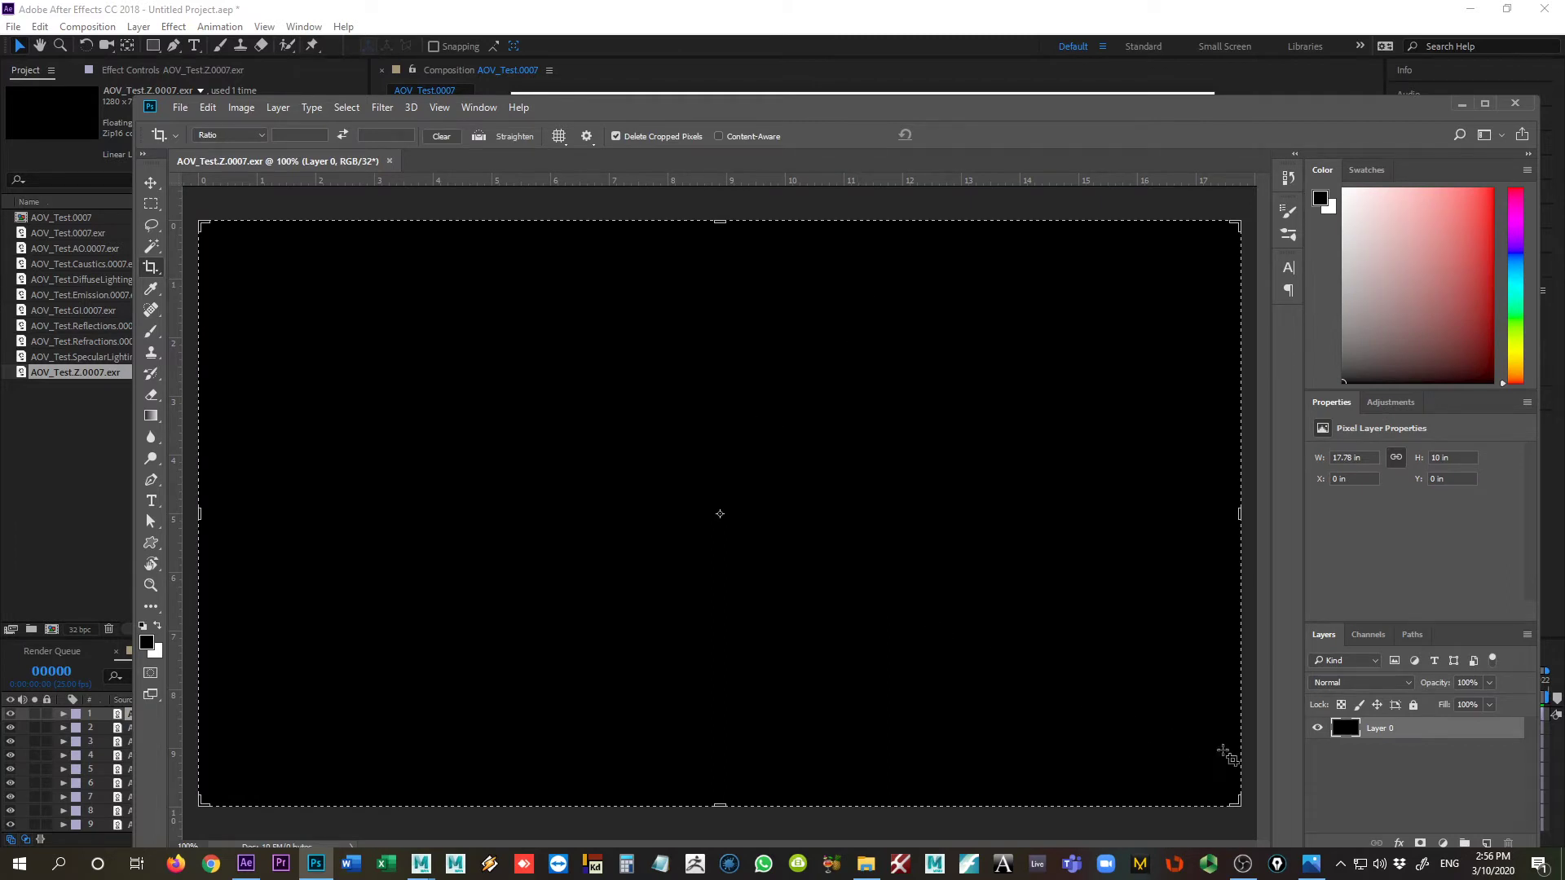
{"action": "left_click", "coordinate": [1422, 843]}
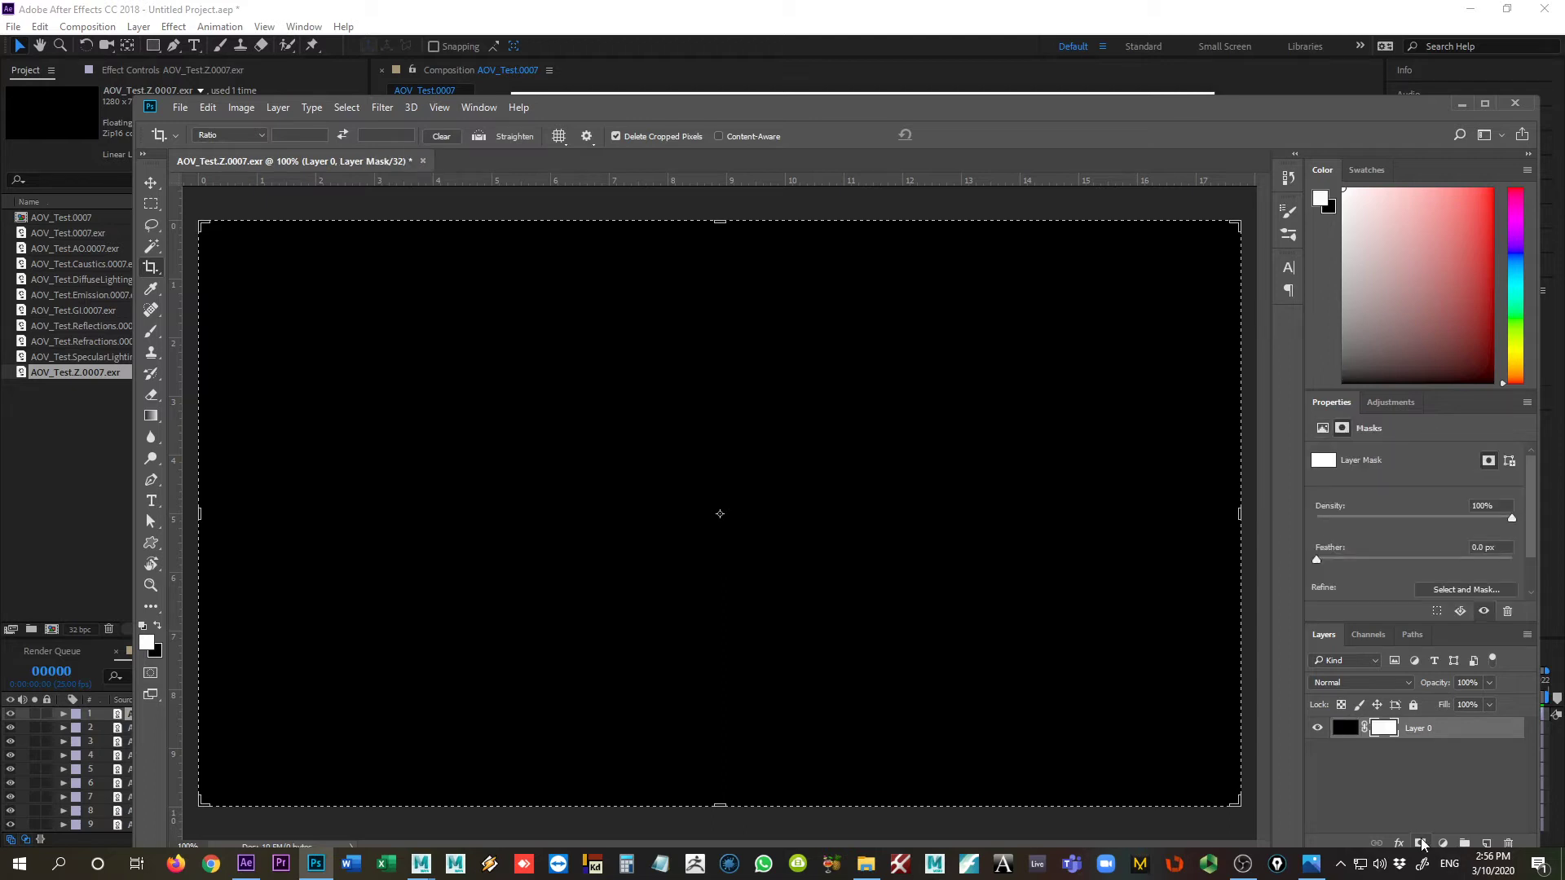
{"action": "key", "text": "ctrl+z"}
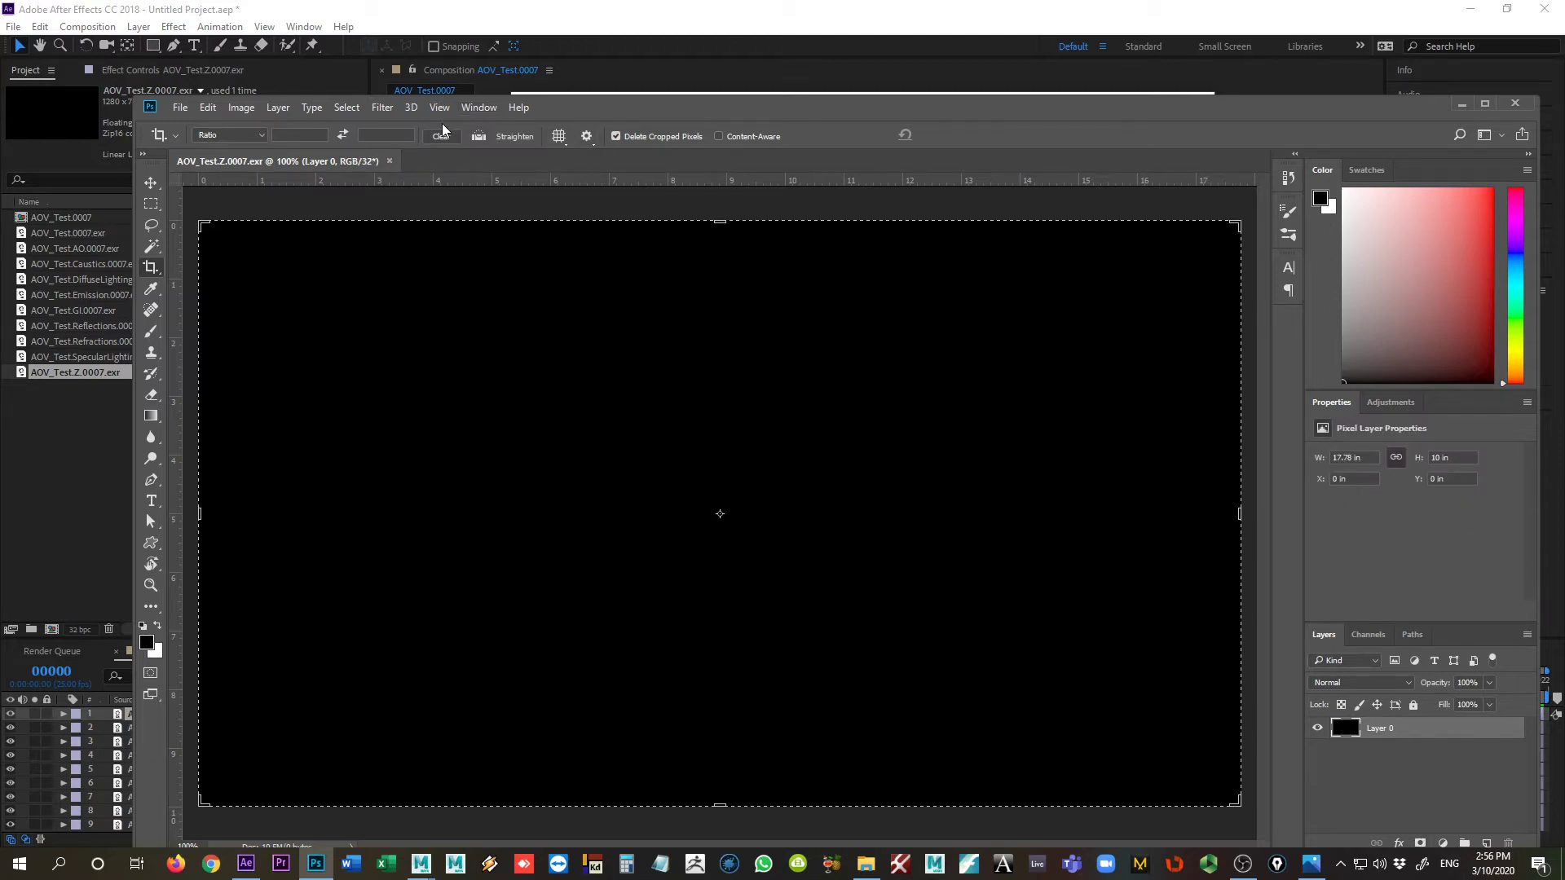
{"action": "left_click", "coordinate": [346, 107]}
{"action": "left_click", "coordinate": [347, 107]}
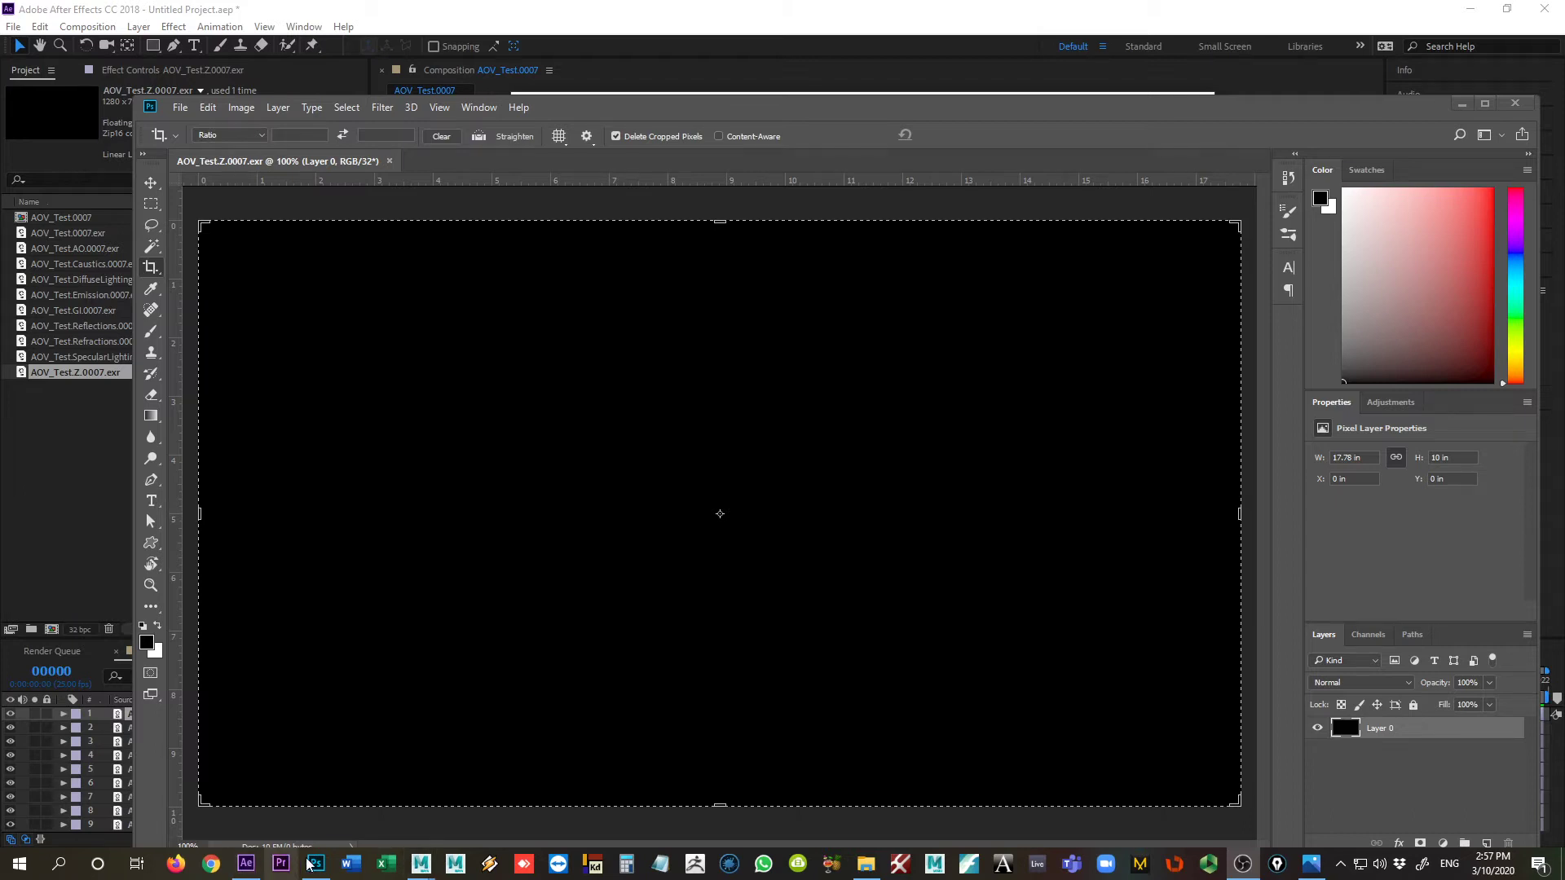
Step: Switch to Maya and view the Z depth pass in the Redshift Render View
{"action": "mouse_move", "coordinate": [412, 842]}
{"action": "mouse_move", "coordinate": [355, 800]}
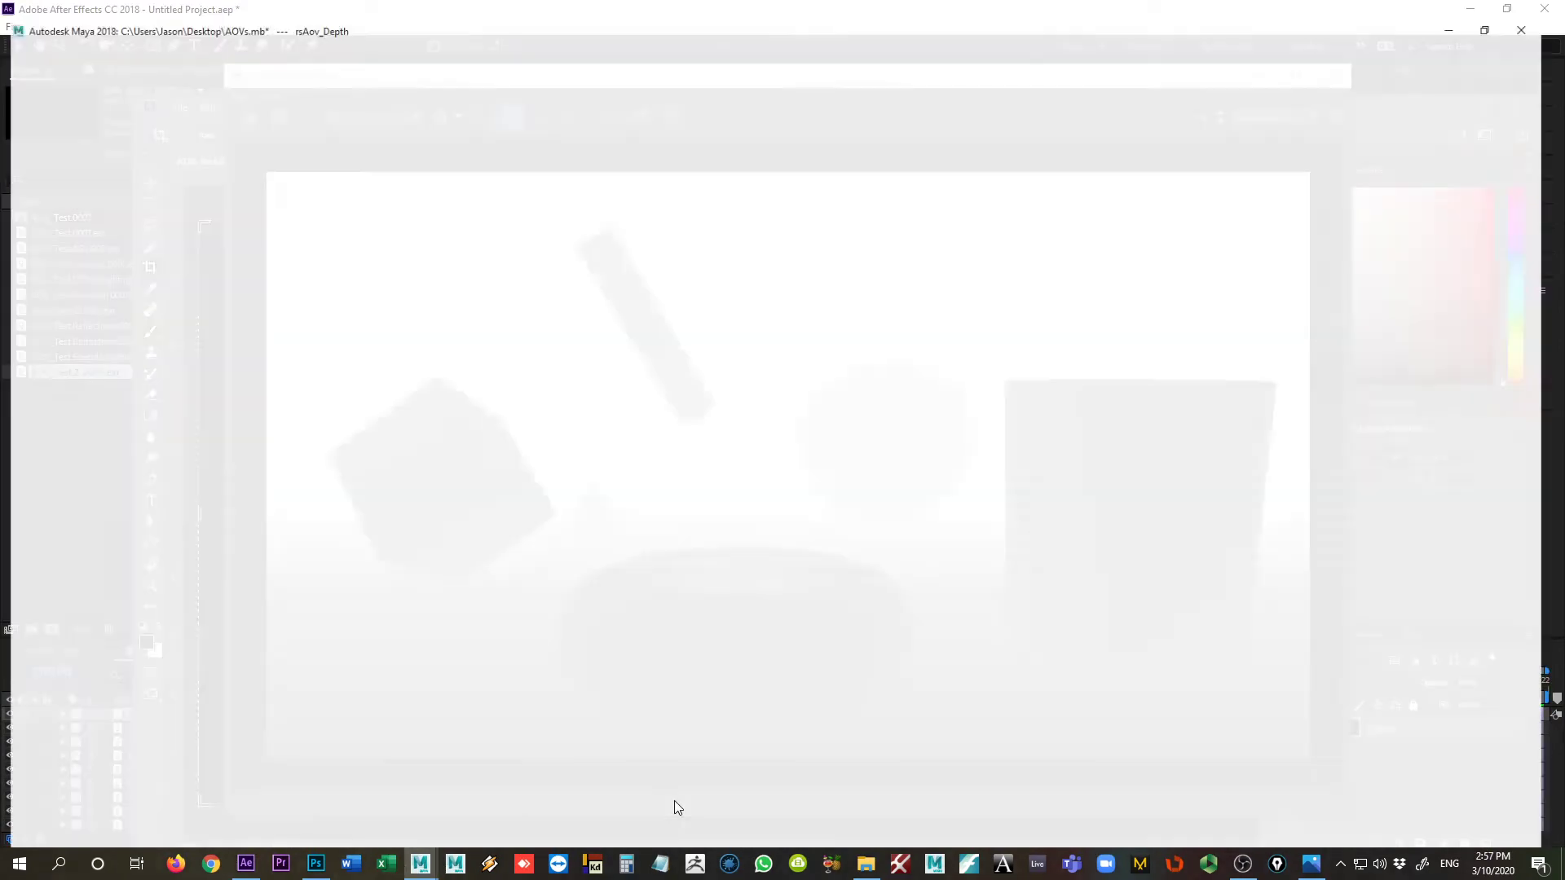
{"action": "left_click", "coordinate": [674, 803]}
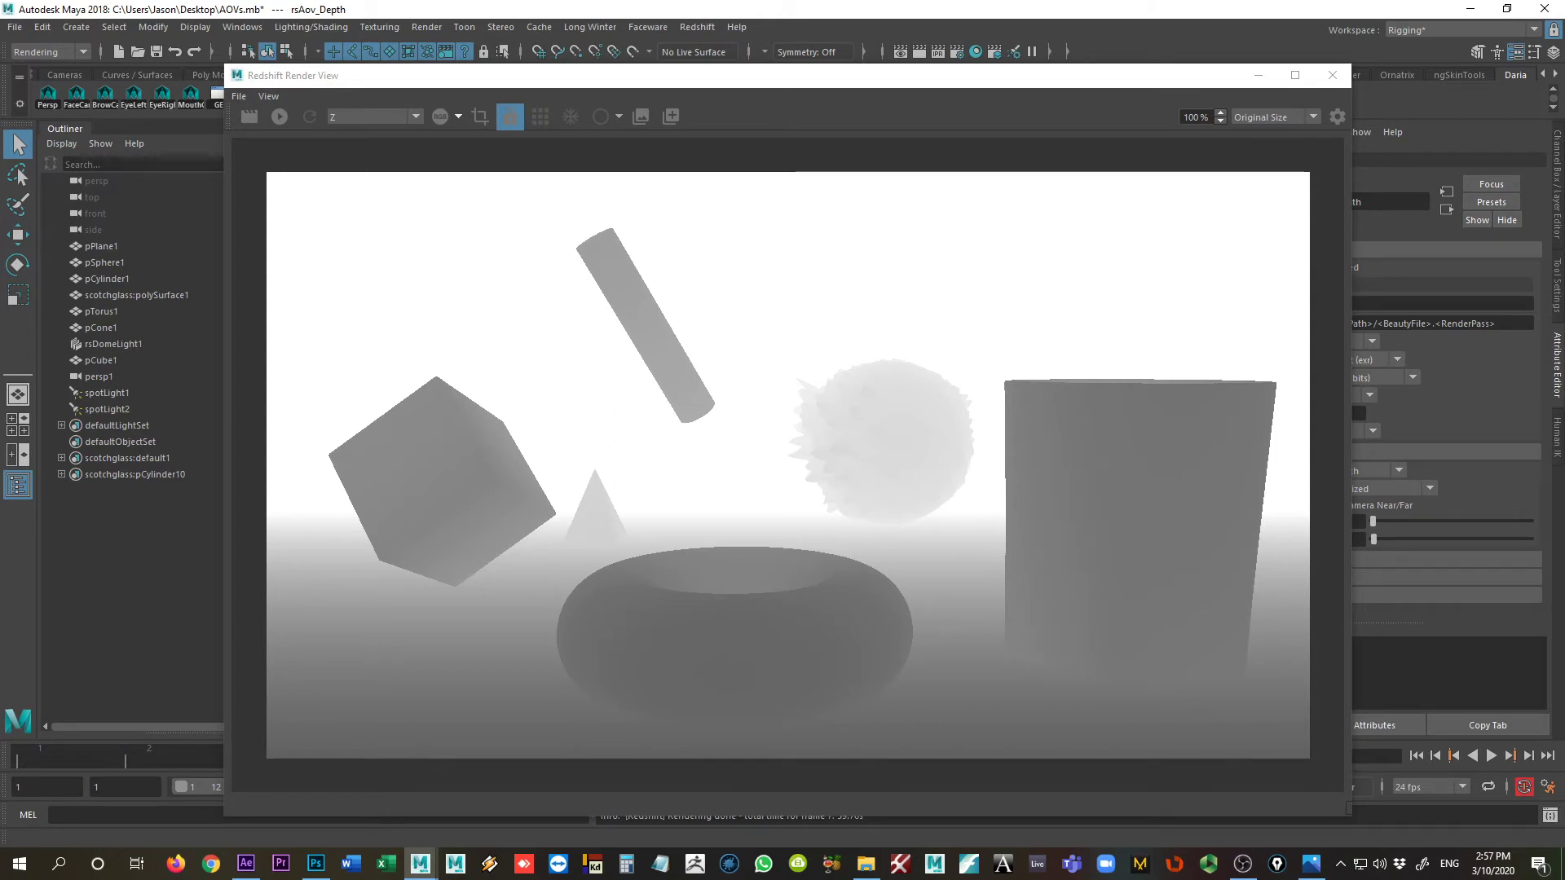
{"action": "left_click", "coordinate": [1244, 876]}
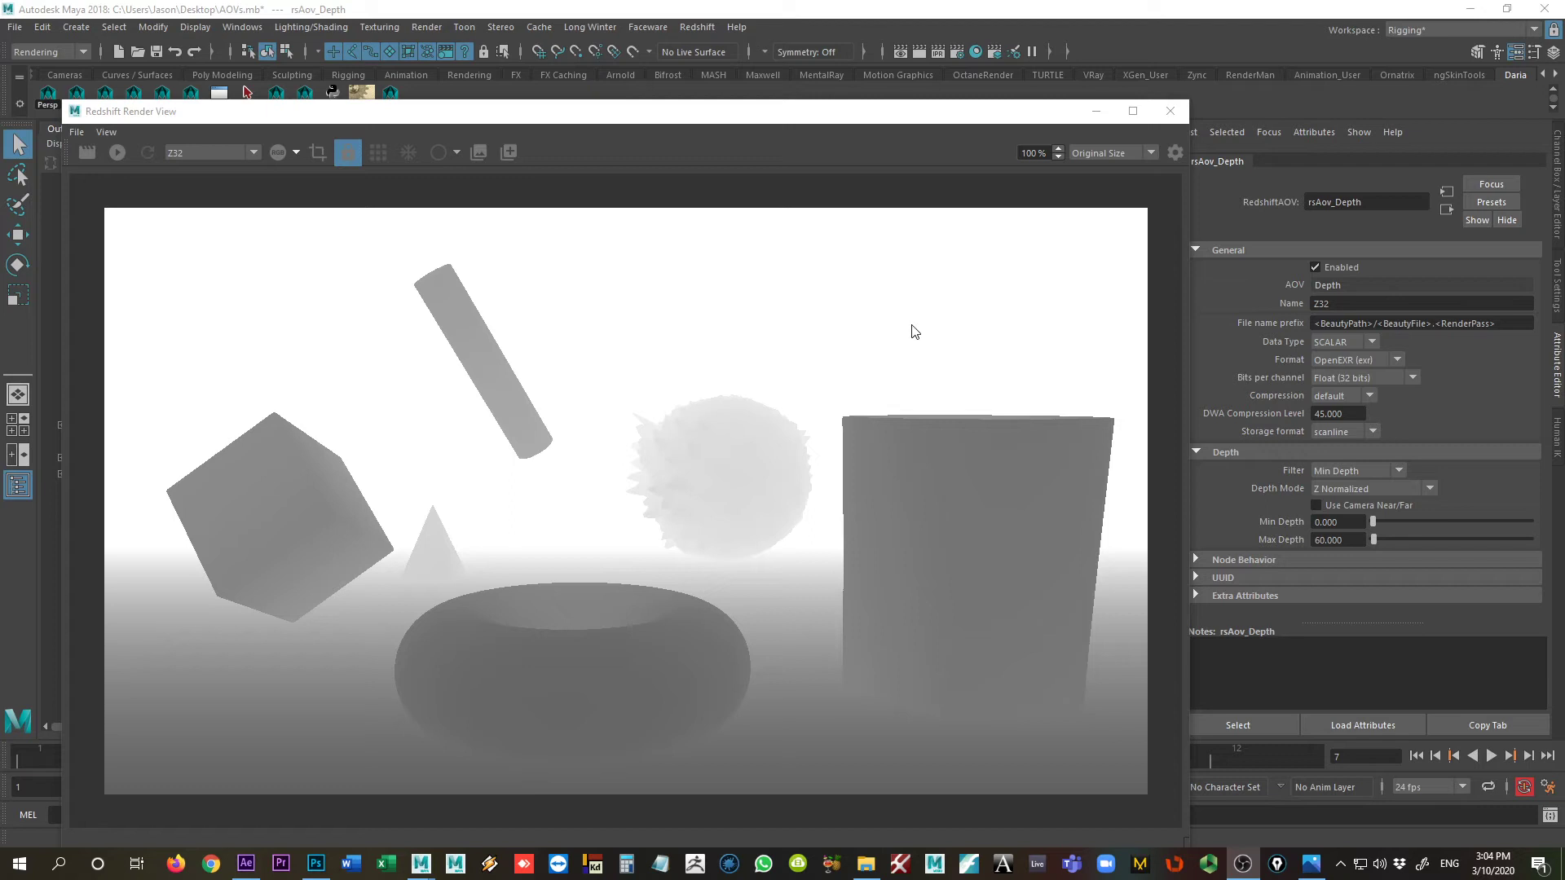
{"action": "left_click", "coordinate": [698, 27]}
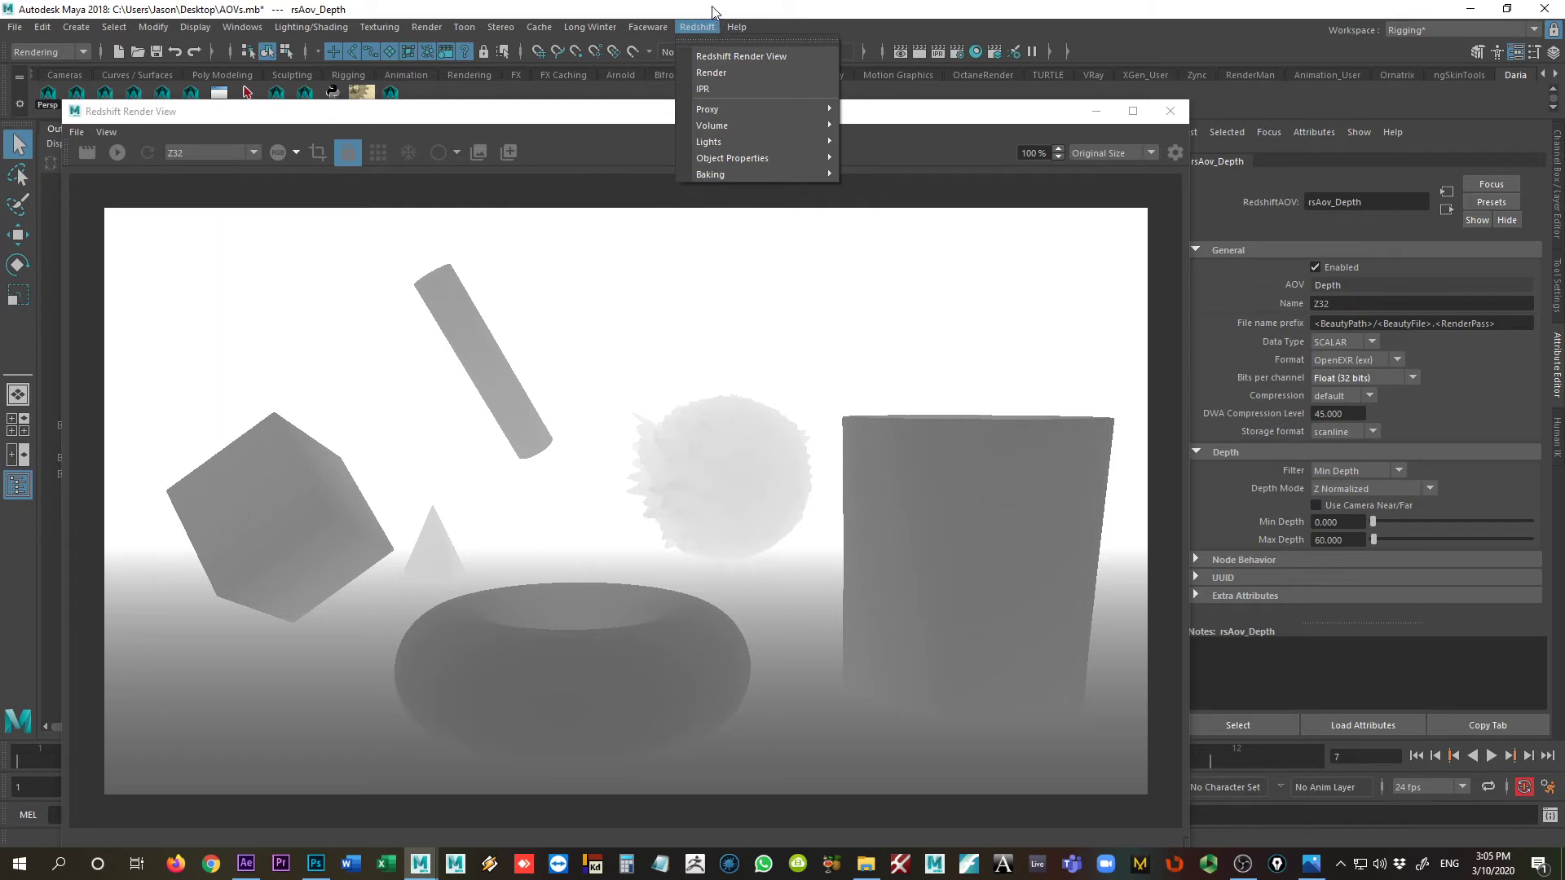
{"action": "left_click", "coordinate": [713, 11]}
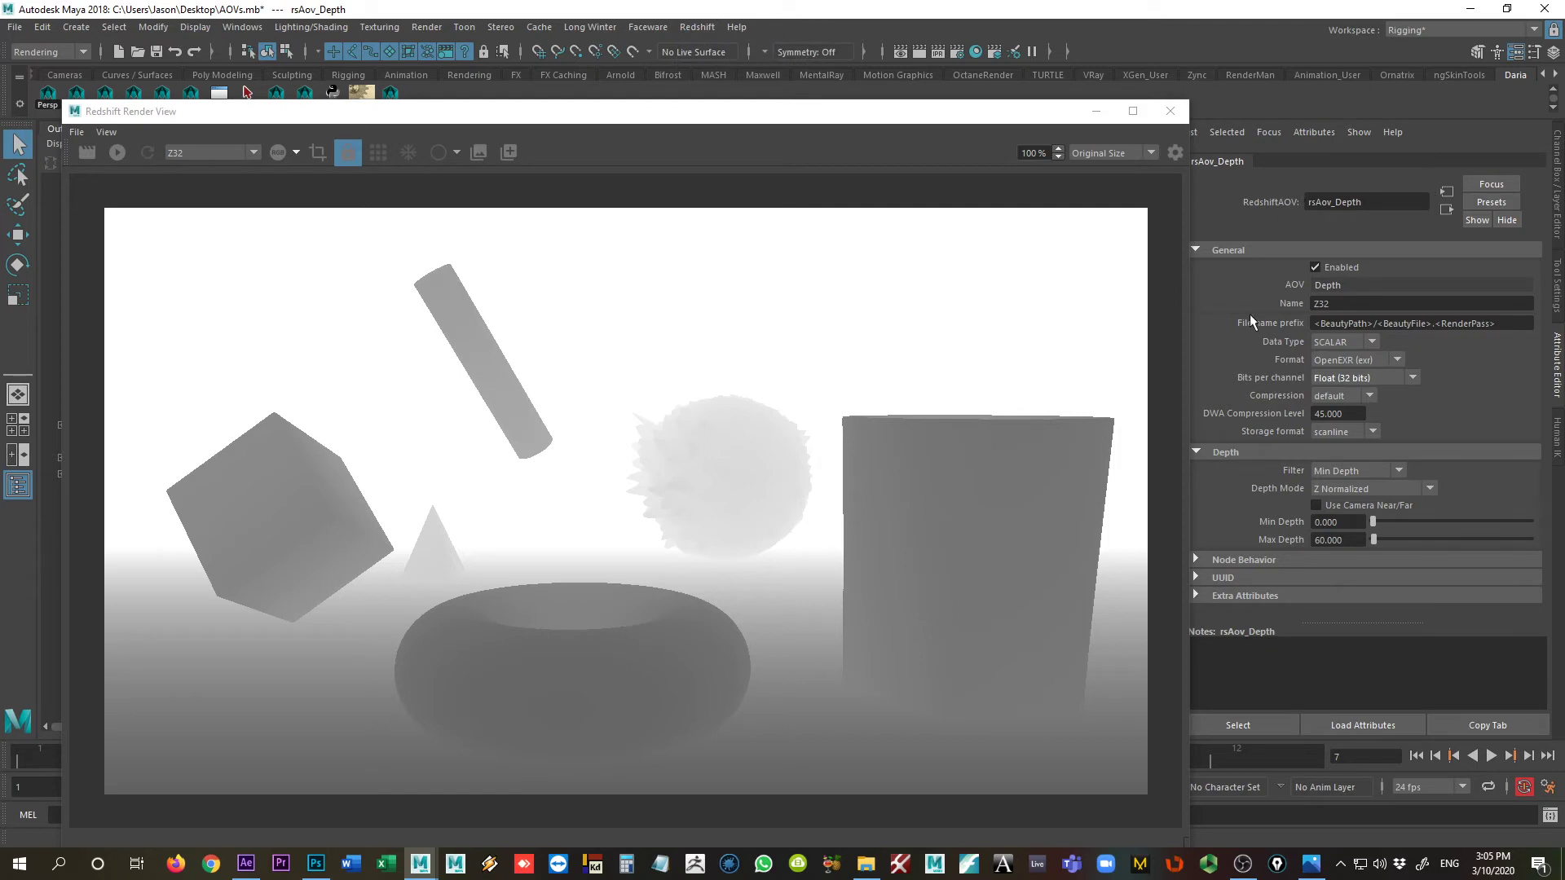
Step: Set the Depth AOV's bits per channel to Half float (16 bits) and rename the AOV Z16
{"action": "left_click", "coordinate": [1338, 308]}
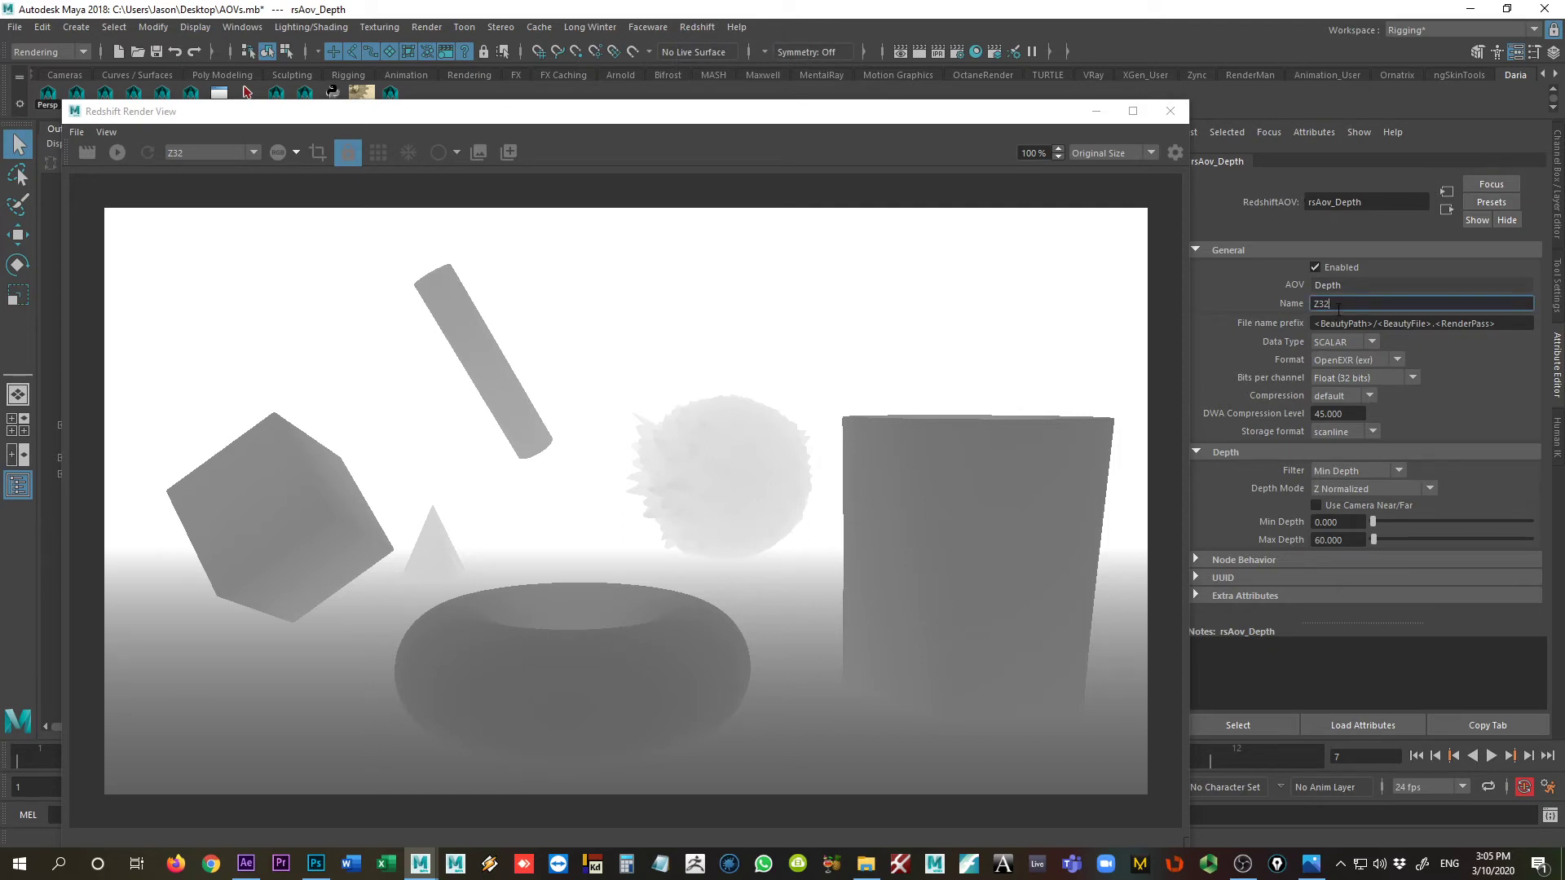
{"action": "left_click", "coordinate": [1378, 378]}
{"action": "left_click", "coordinate": [1371, 393]}
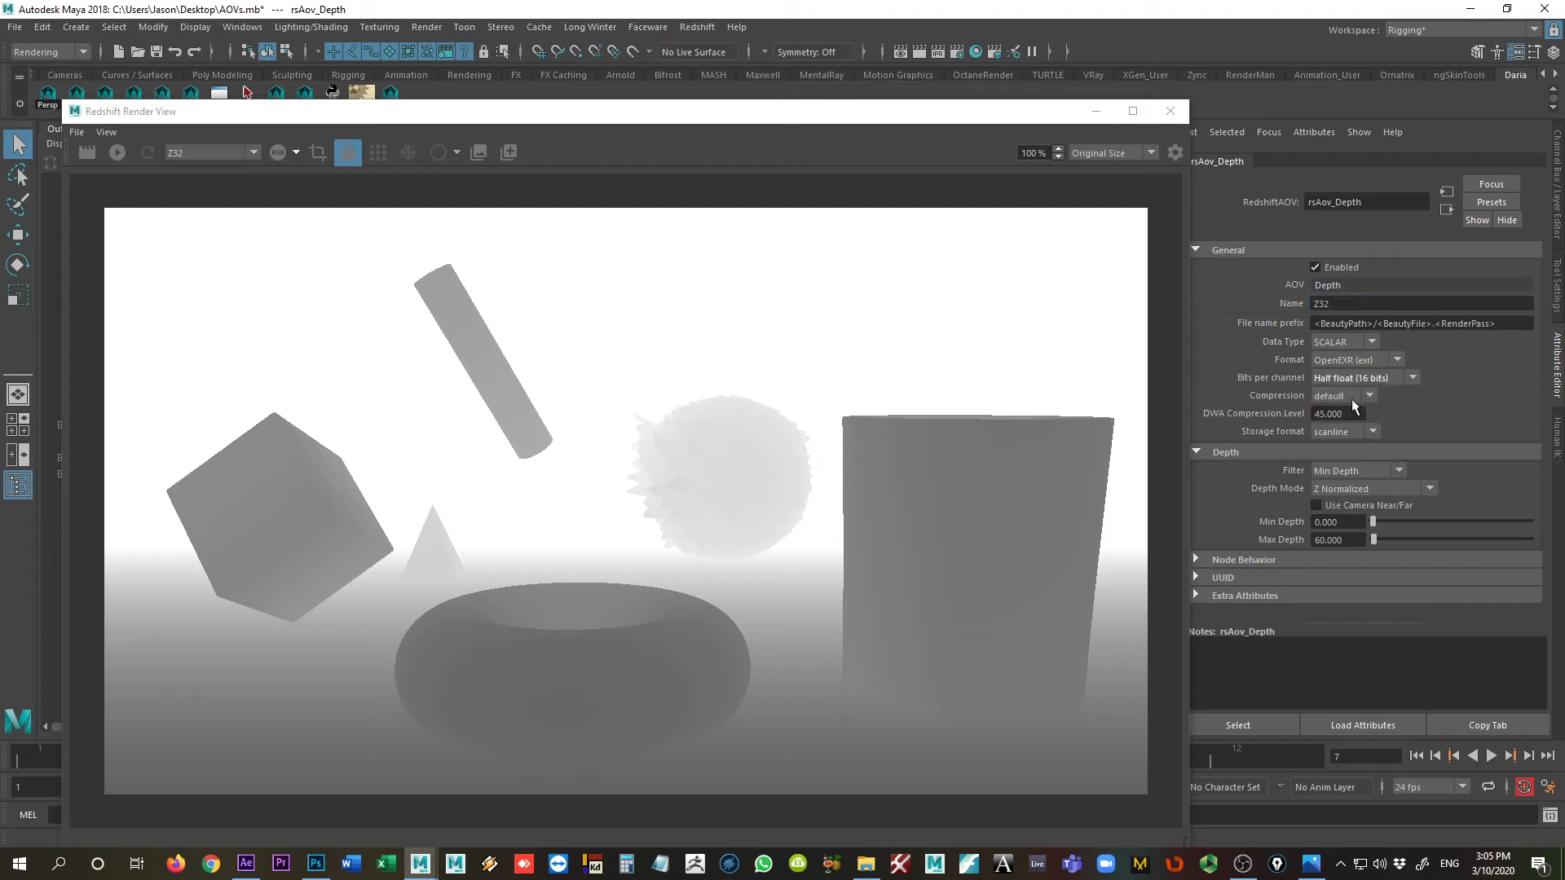
{"action": "left_click", "coordinate": [1350, 305]}
{"action": "key", "text": "BackSpace"}
{"action": "key", "text": "BackSpace"}
{"action": "type", "text": "16"}
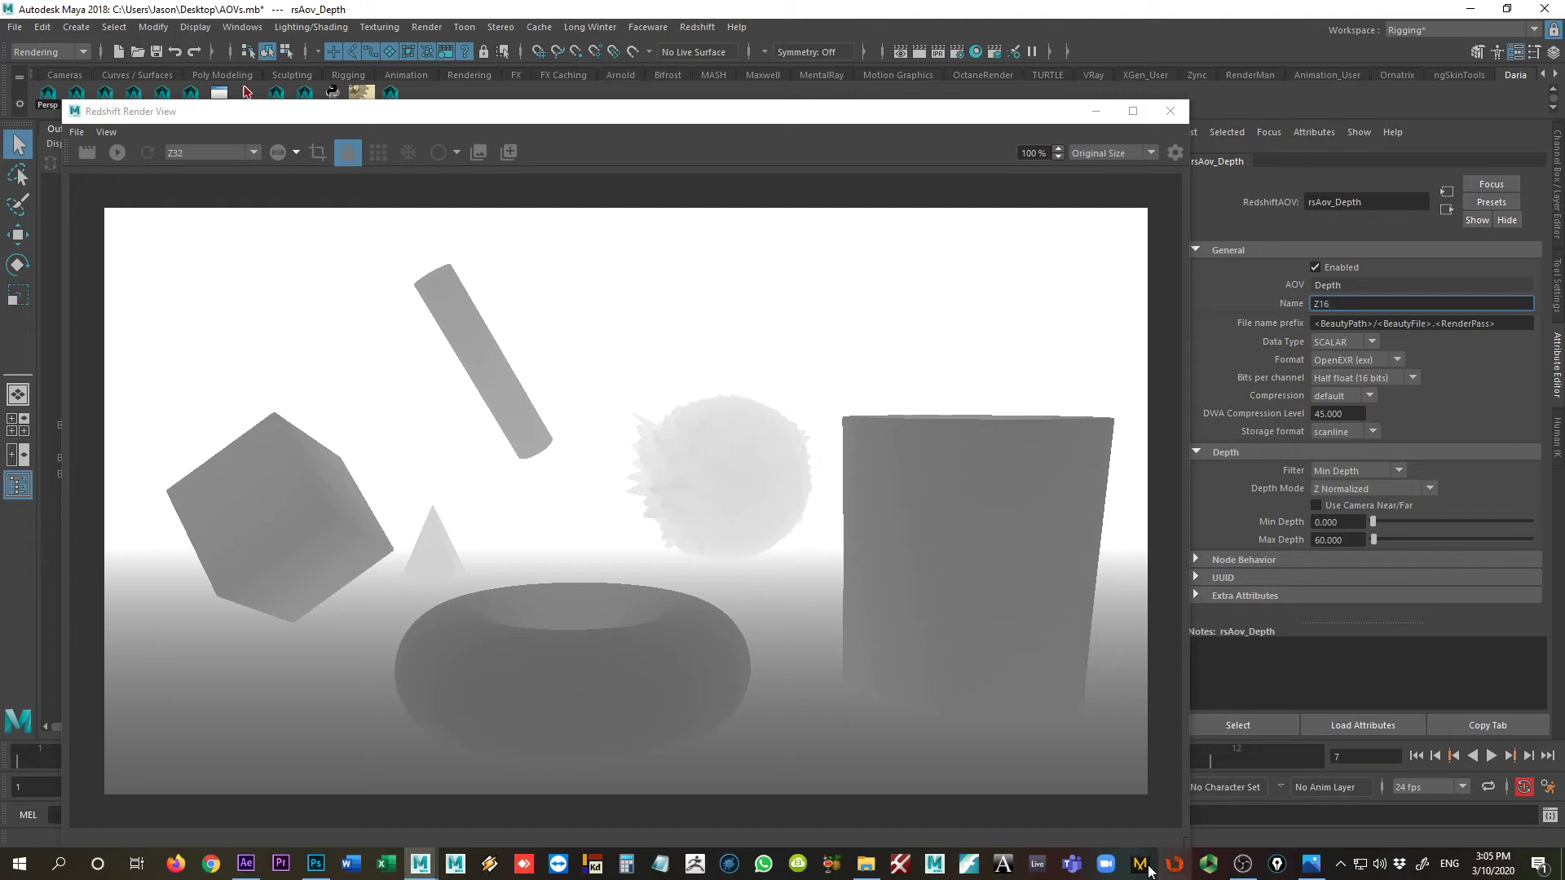
Step: Open AOV_Test.Z16.0007.exr from the tmp folder in Photoshop and inspect its Red channel against the RGB composite
{"action": "left_click", "coordinate": [866, 864]}
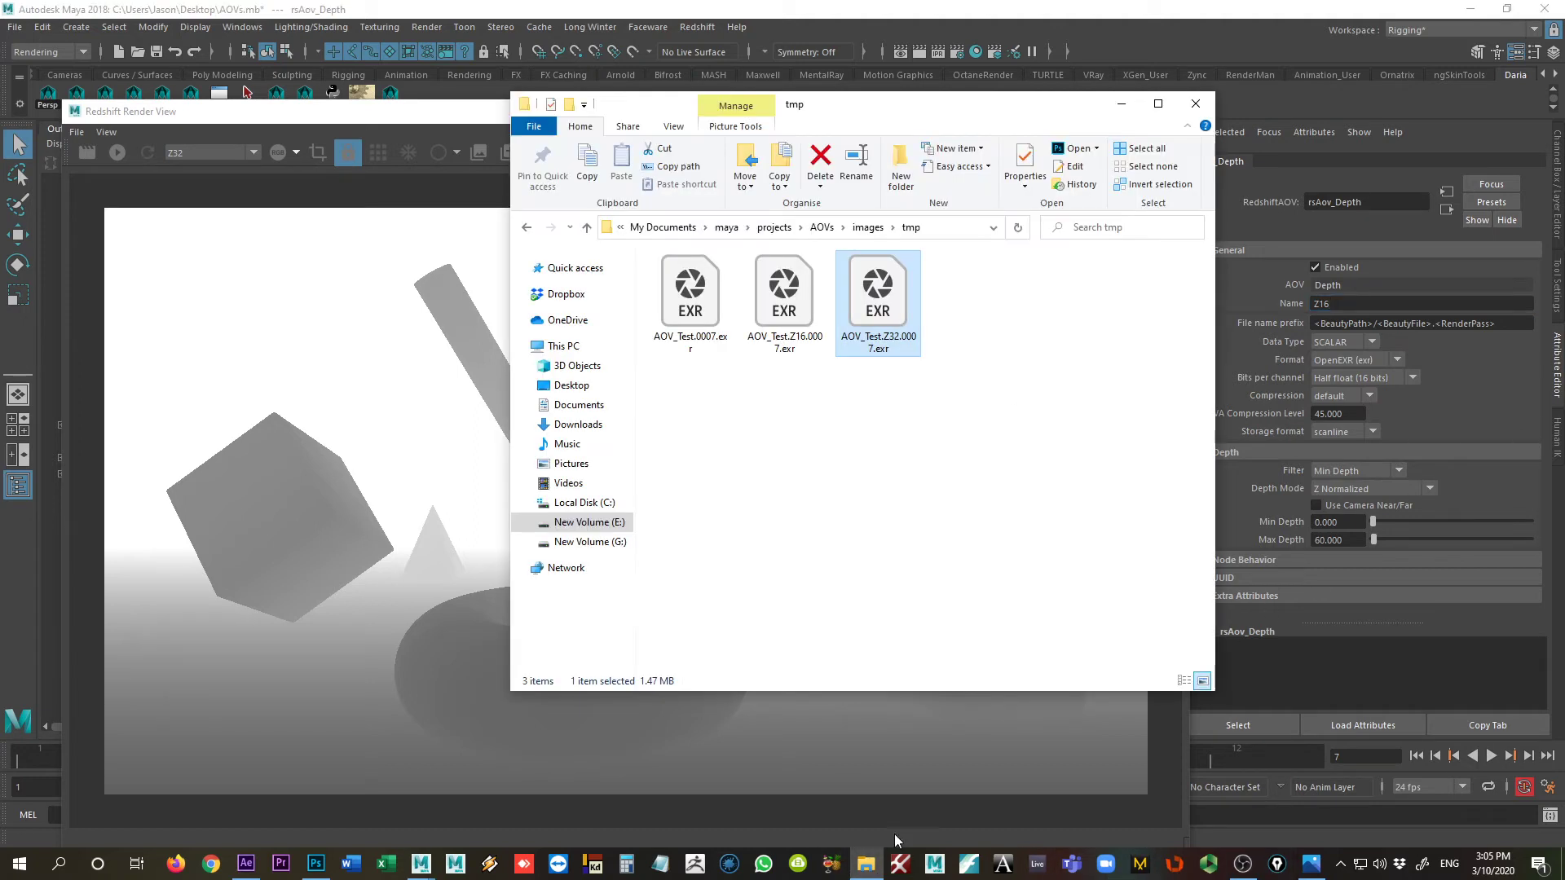
{"action": "double_click", "coordinate": [784, 297]}
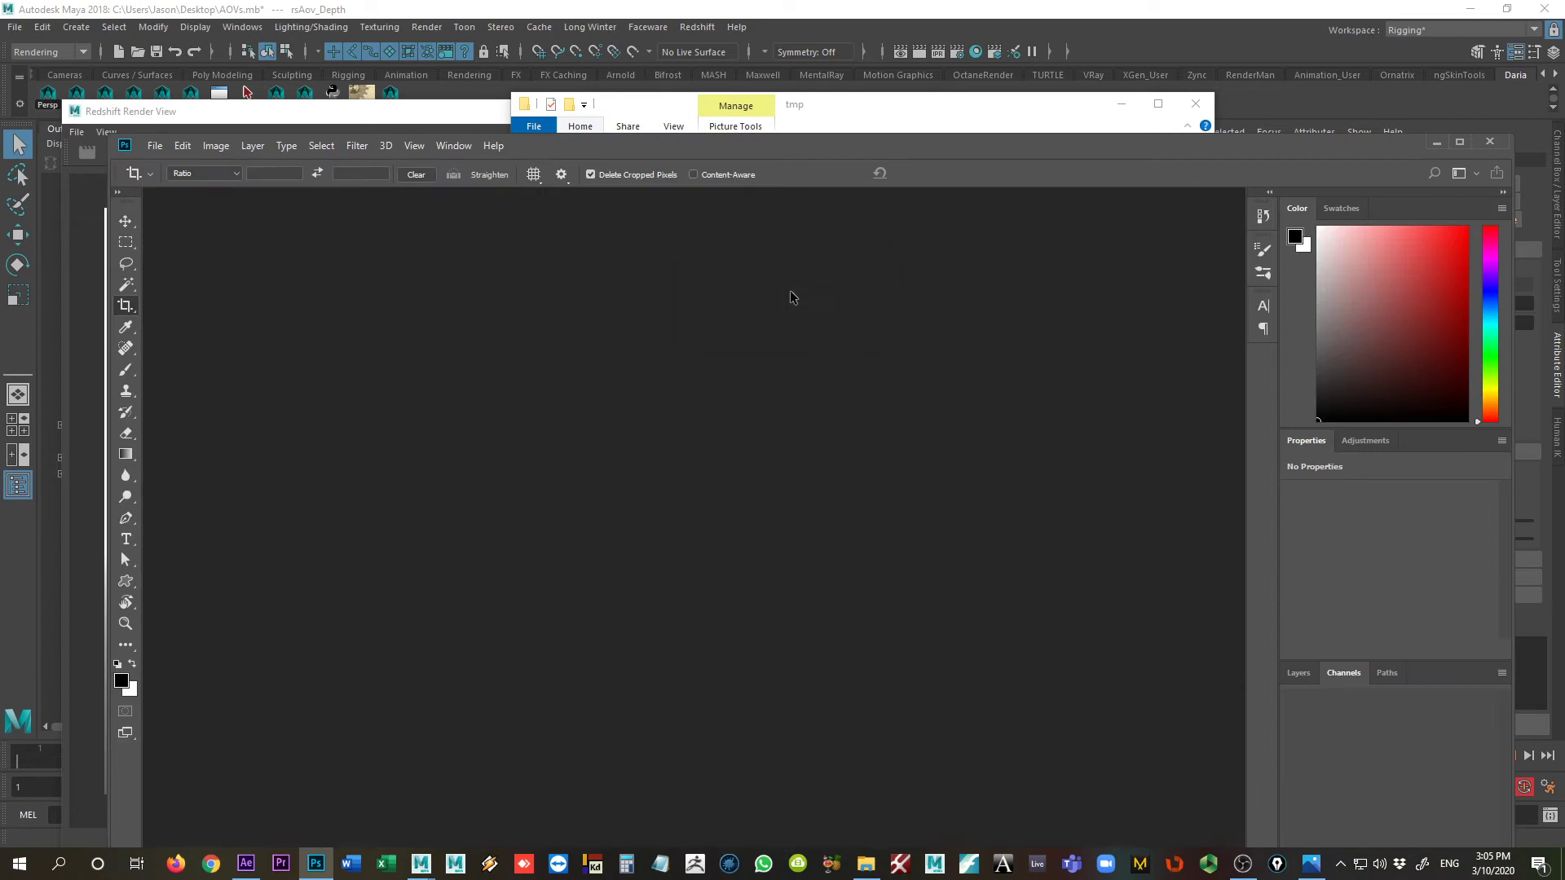
{"action": "left_click", "coordinate": [840, 292]}
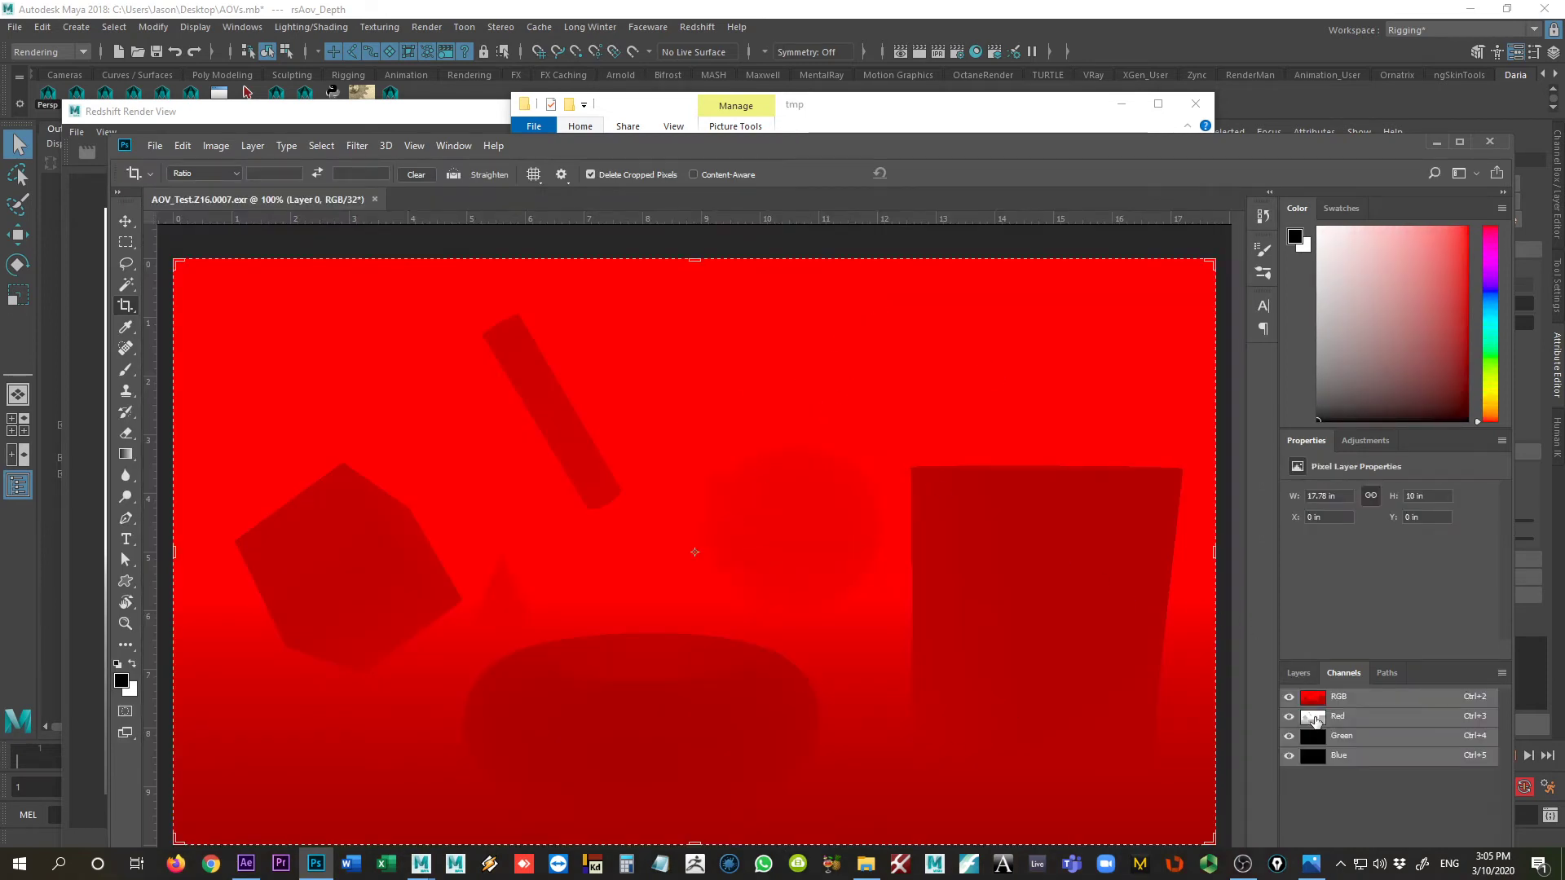
{"action": "left_click", "coordinate": [1314, 719]}
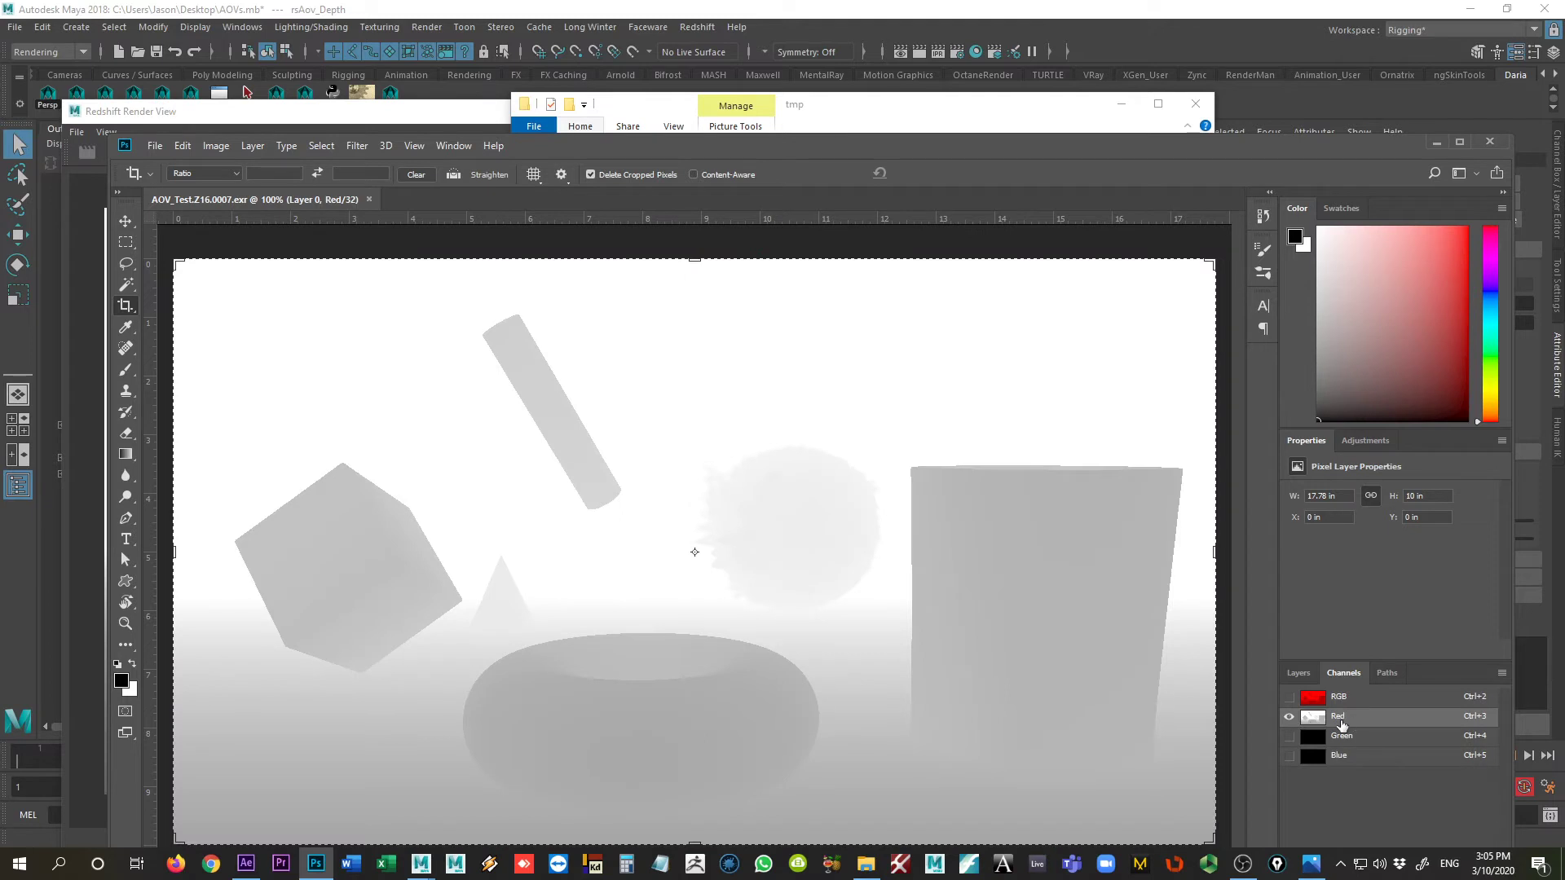
{"action": "left_click", "coordinate": [1327, 699]}
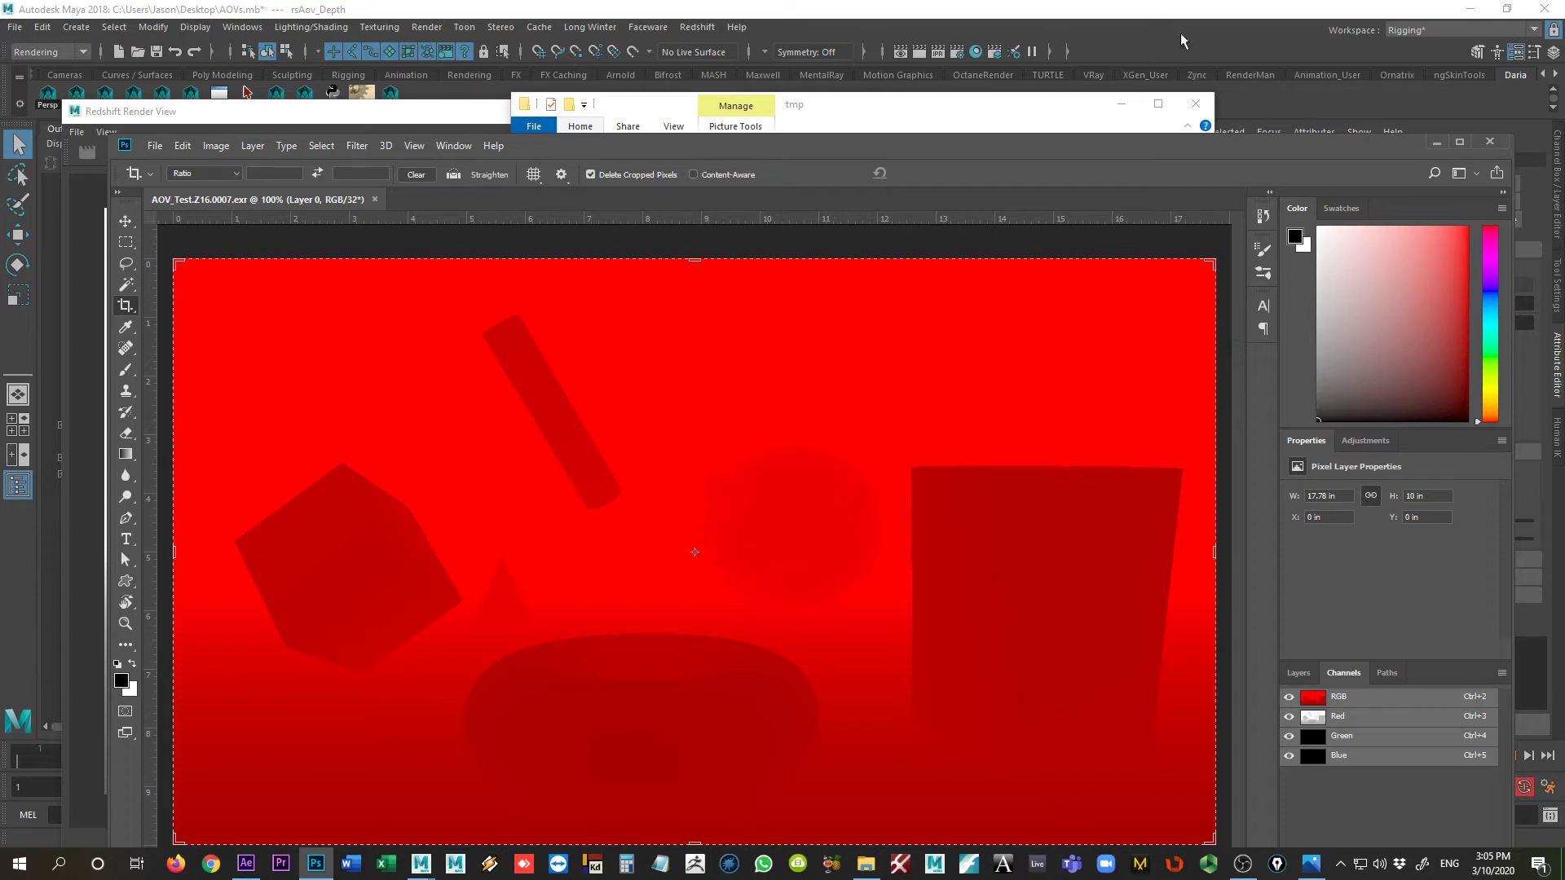
Step: Switch back to Maya, rename the Depth AOV Z32 and set its bits per channel to Float (32 bits)
{"action": "left_click", "coordinate": [1096, 21]}
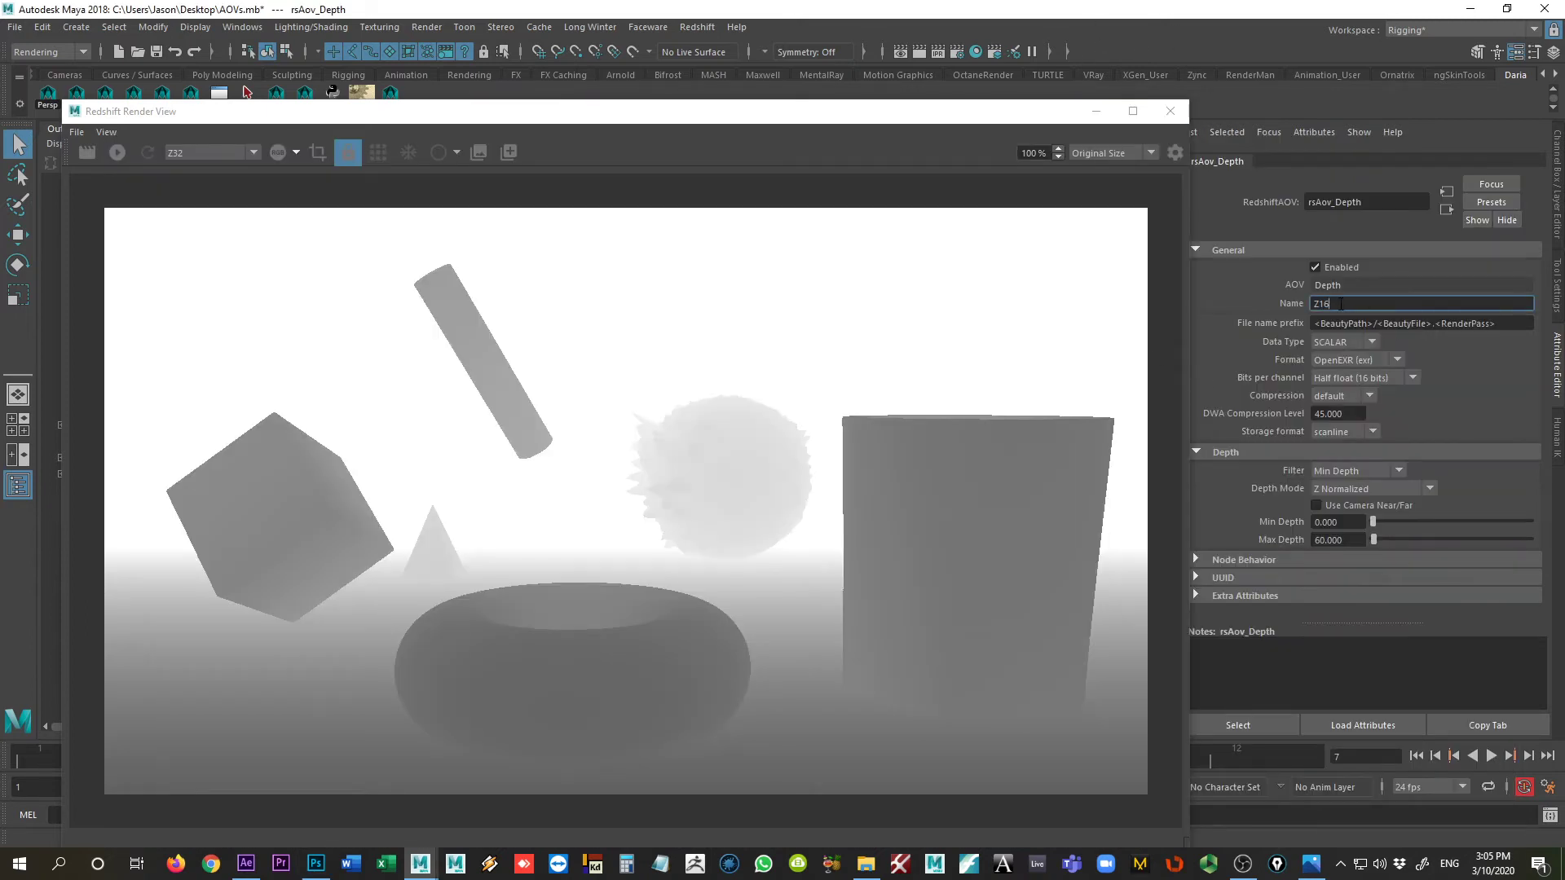
{"action": "type", "text": "32"}
{"action": "left_click", "coordinate": [1363, 376]}
{"action": "left_click", "coordinate": [1359, 411]}
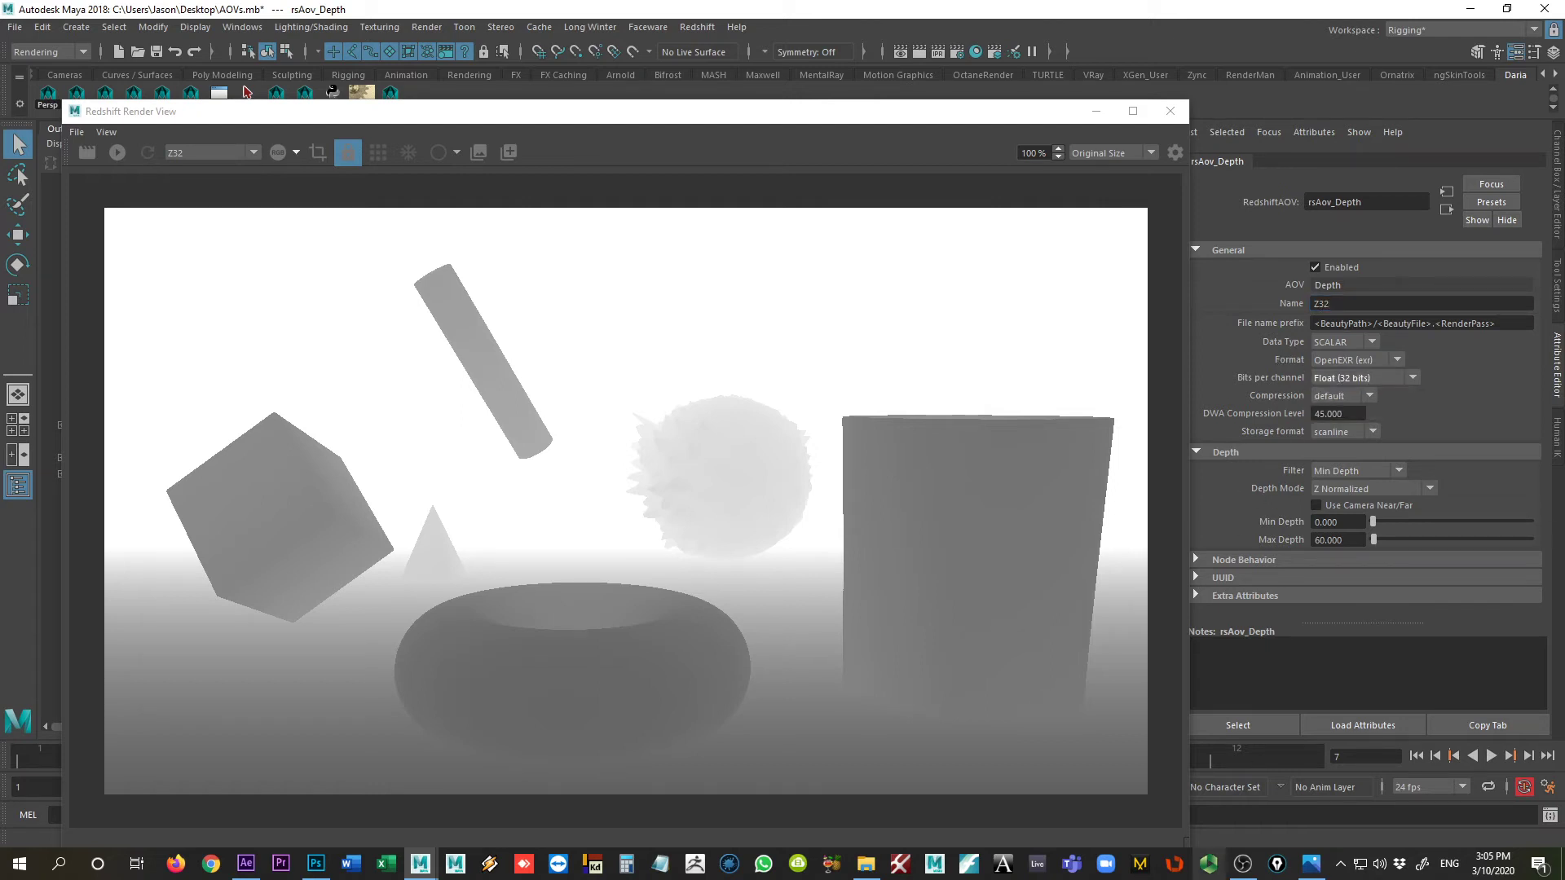
Step: Open AOV_Test.Z32.0007.exr from the tmp folder in Photoshop, reading its alpha channel data as transparency
{"action": "left_click", "coordinate": [861, 851]}
{"action": "double_click", "coordinate": [876, 302]}
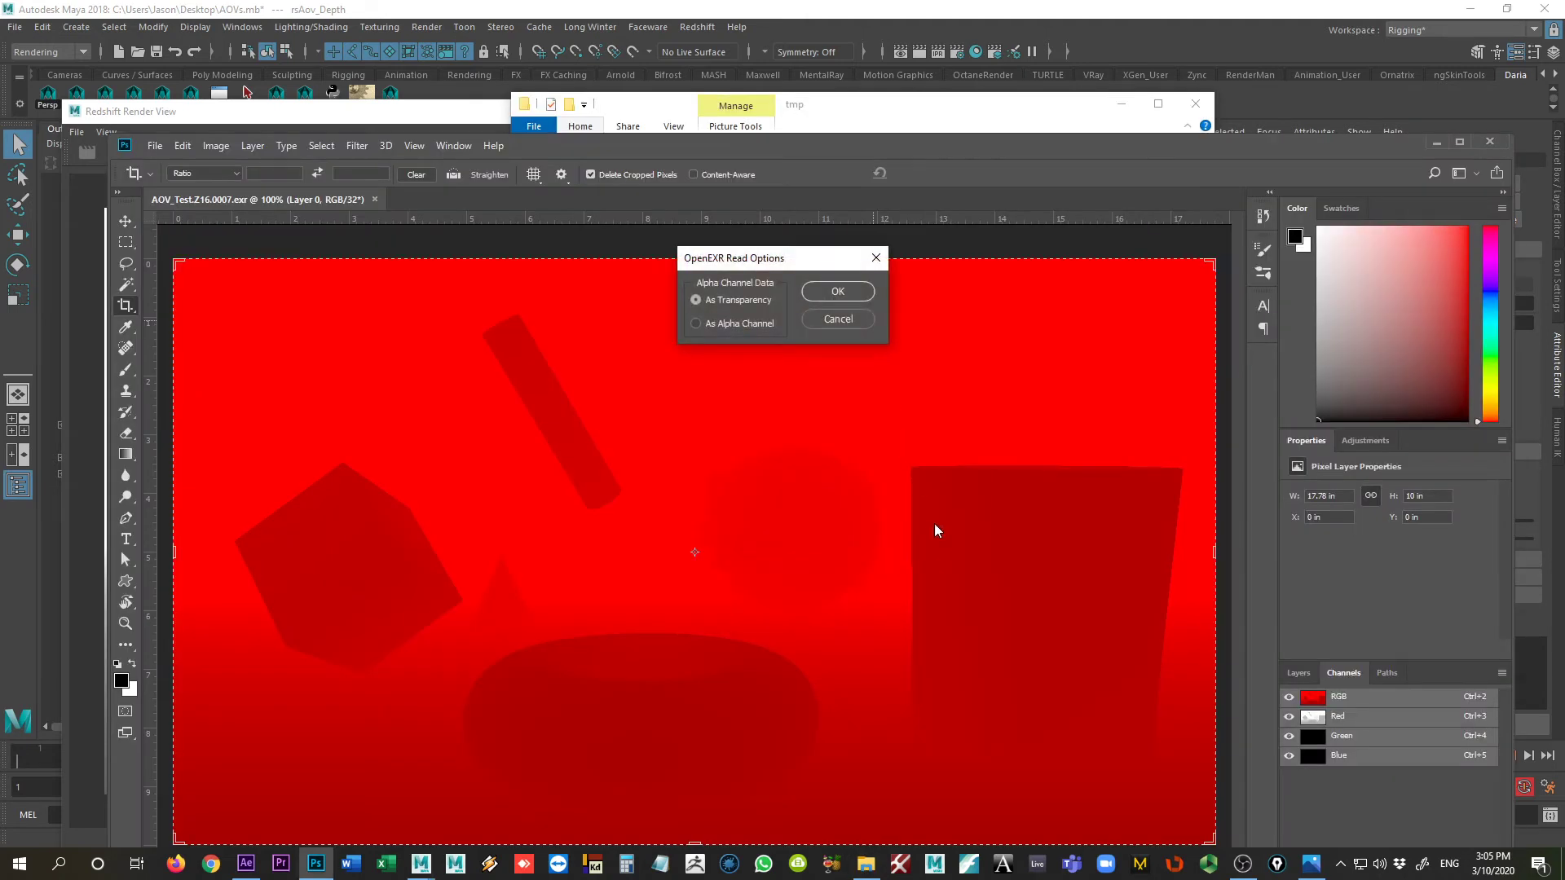
{"action": "left_click", "coordinate": [837, 290]}
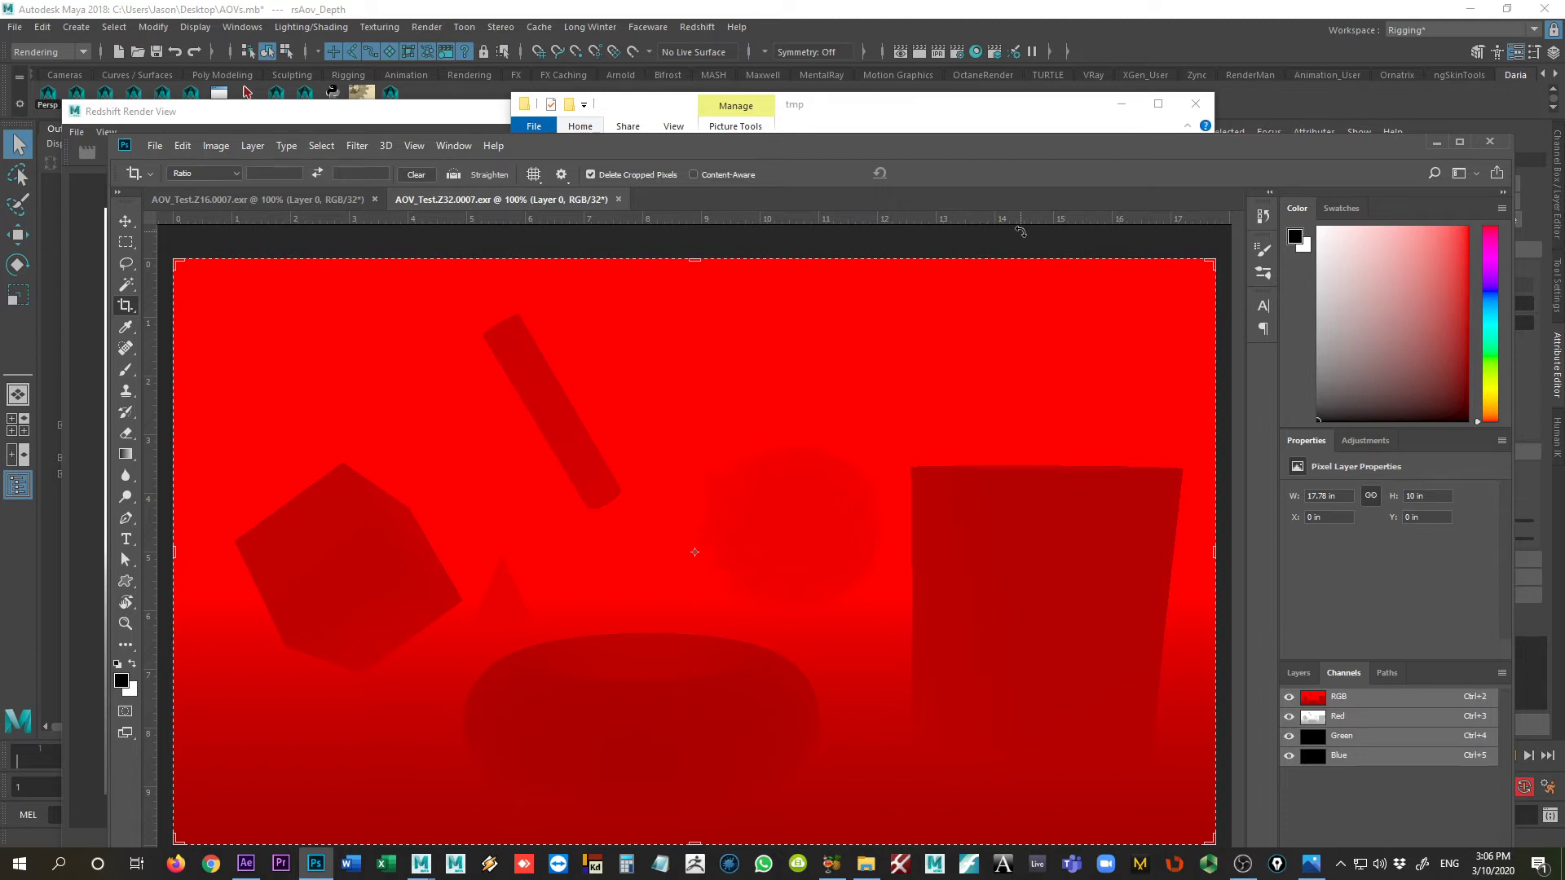
Step: Move AOV_Test.Z32.0007.exr from the tmp folder into the images folder and delete AOV_Test.Z.0007.exr there
{"action": "left_click", "coordinate": [977, 117]}
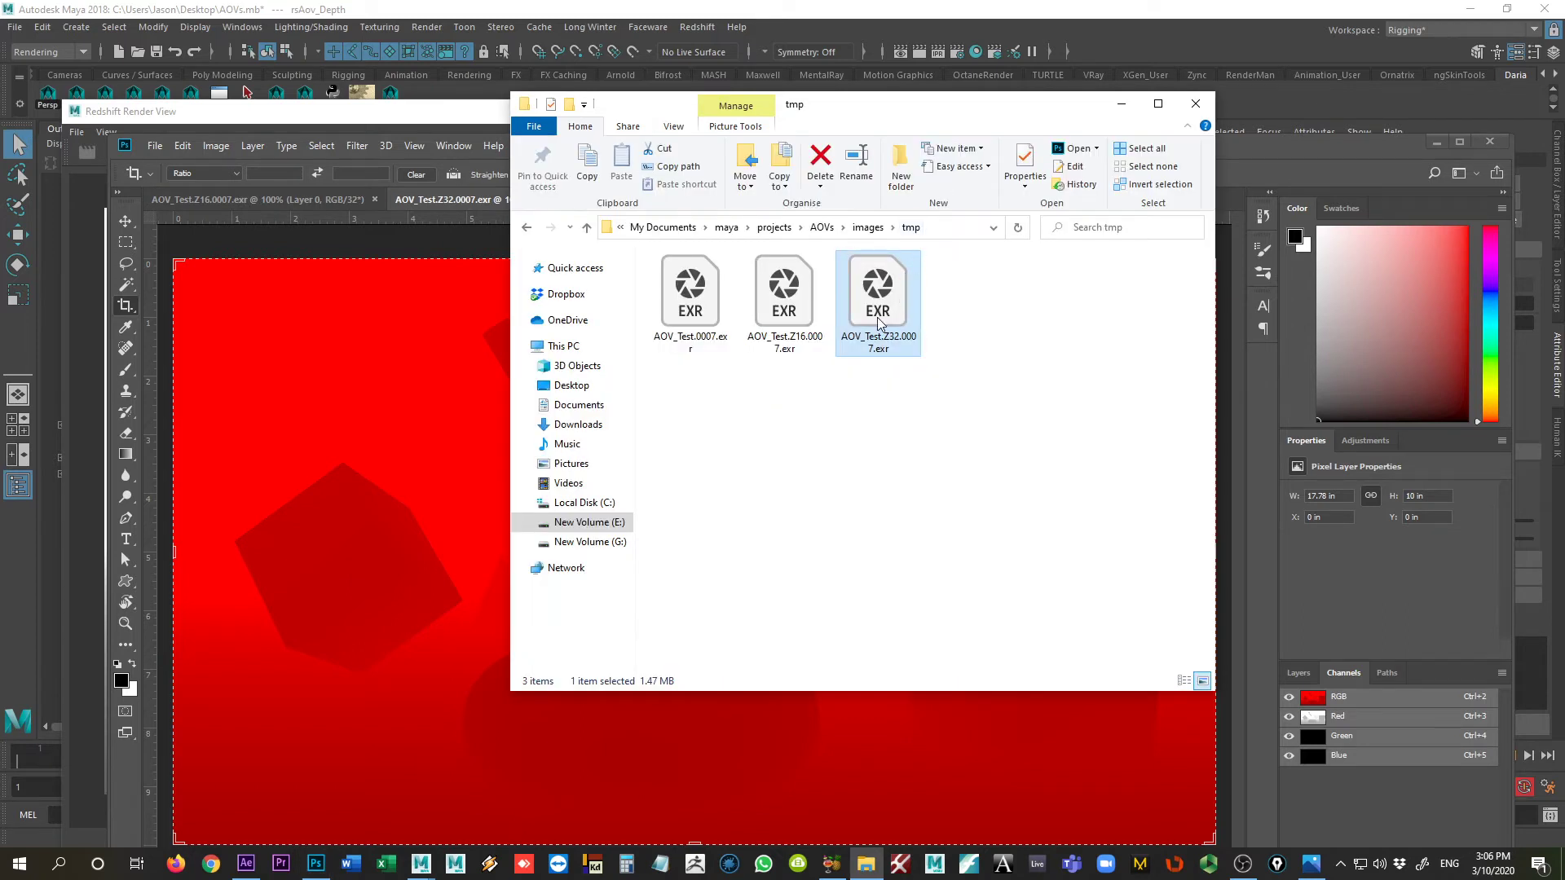
{"action": "key", "text": "ctrl+x"}
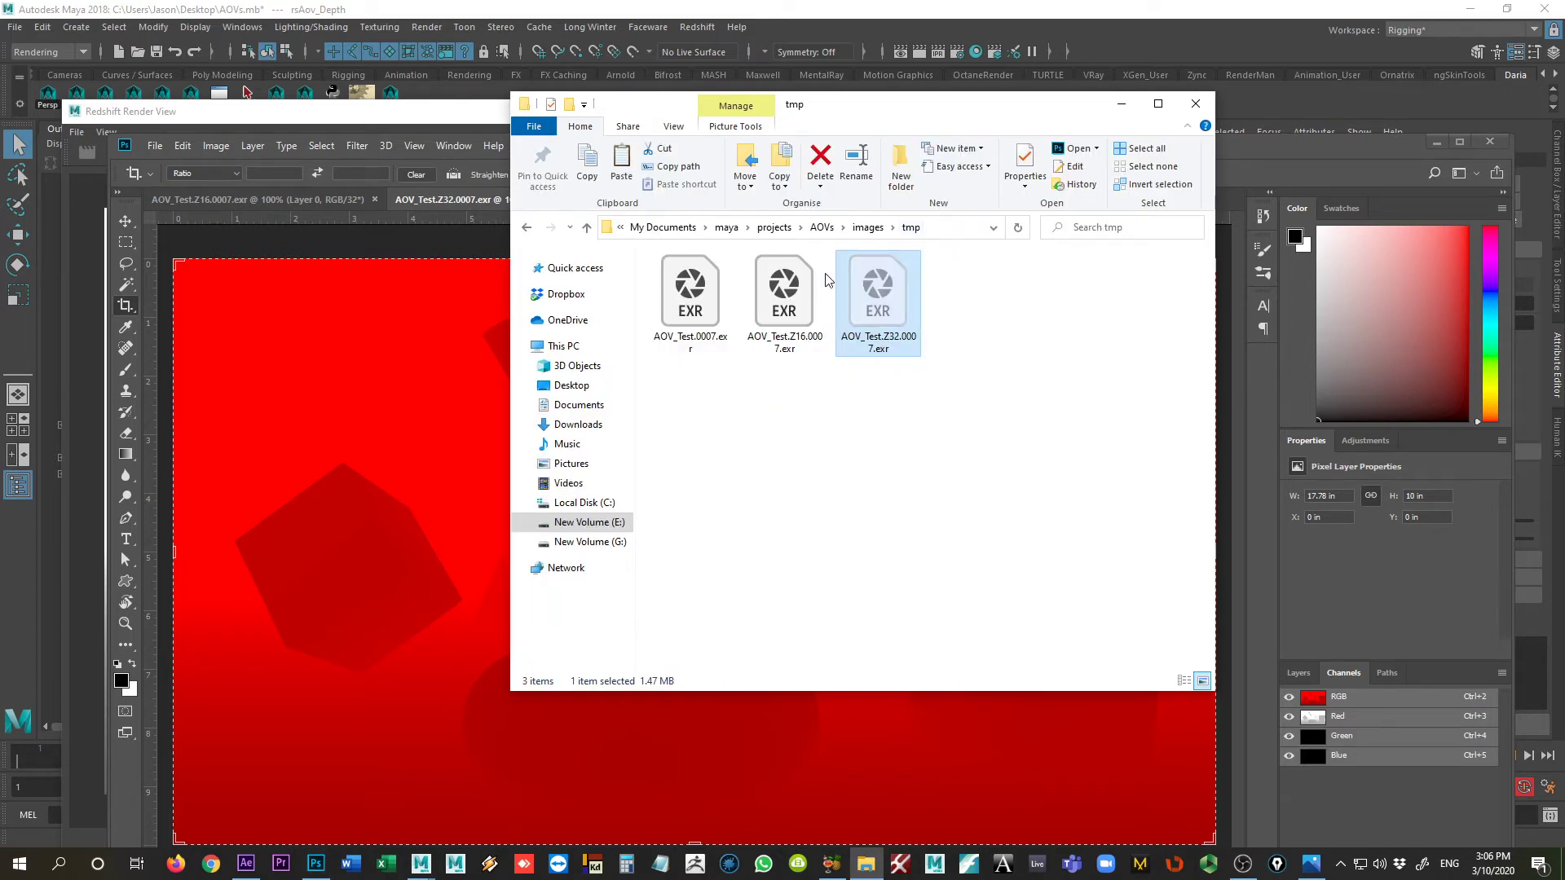
{"action": "left_click", "coordinate": [527, 228]}
{"action": "key", "text": "ctrl+v"}
{"action": "left_click", "coordinate": [915, 531]}
{"action": "left_click", "coordinate": [1053, 425]}
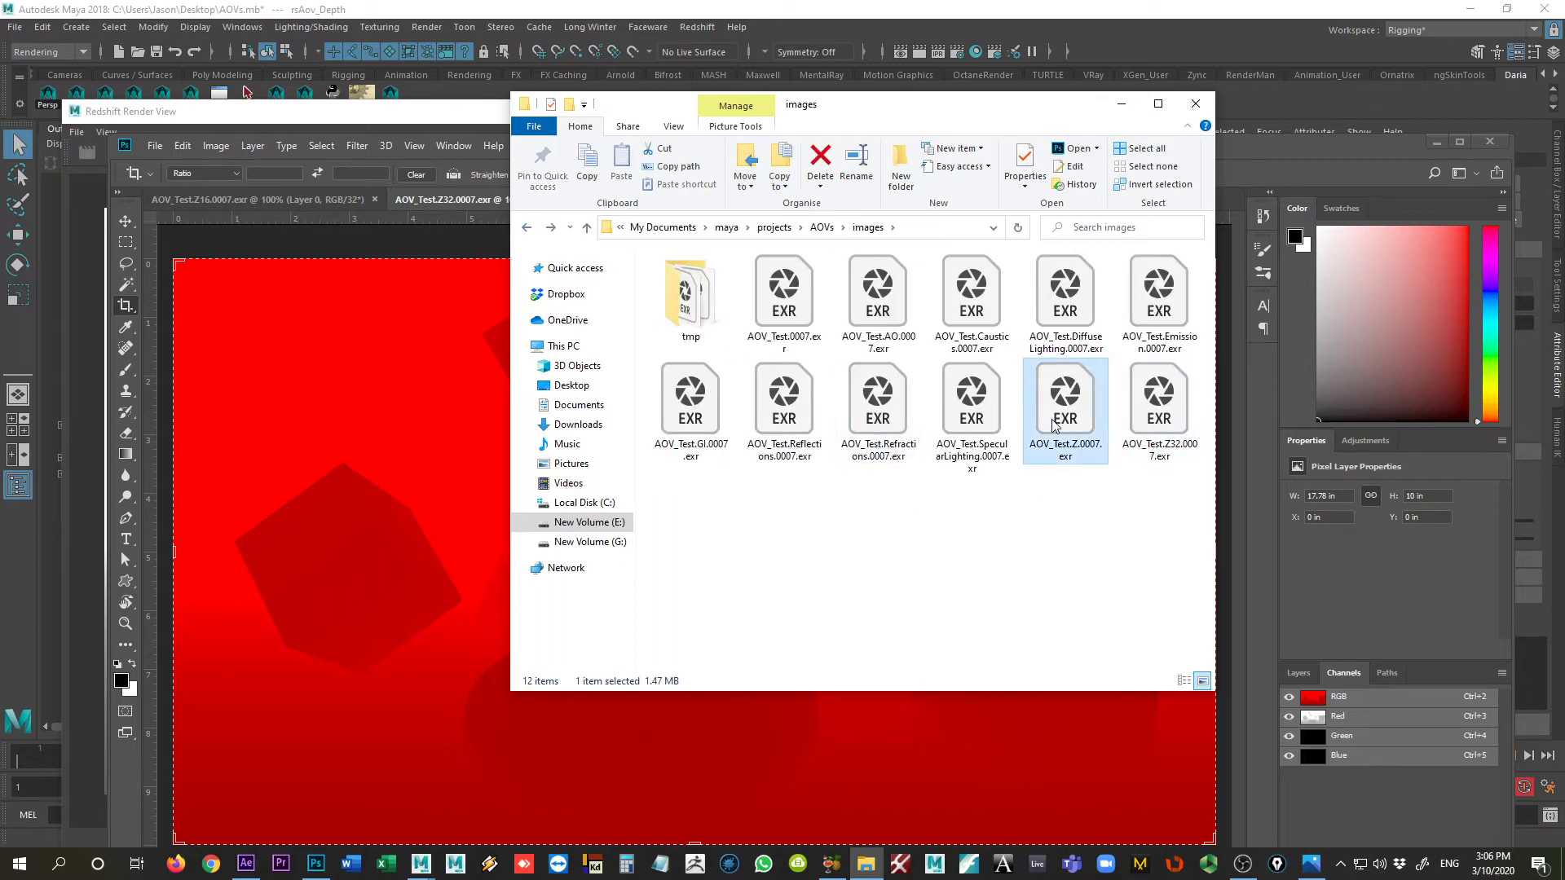
{"action": "key", "text": "Delete"}
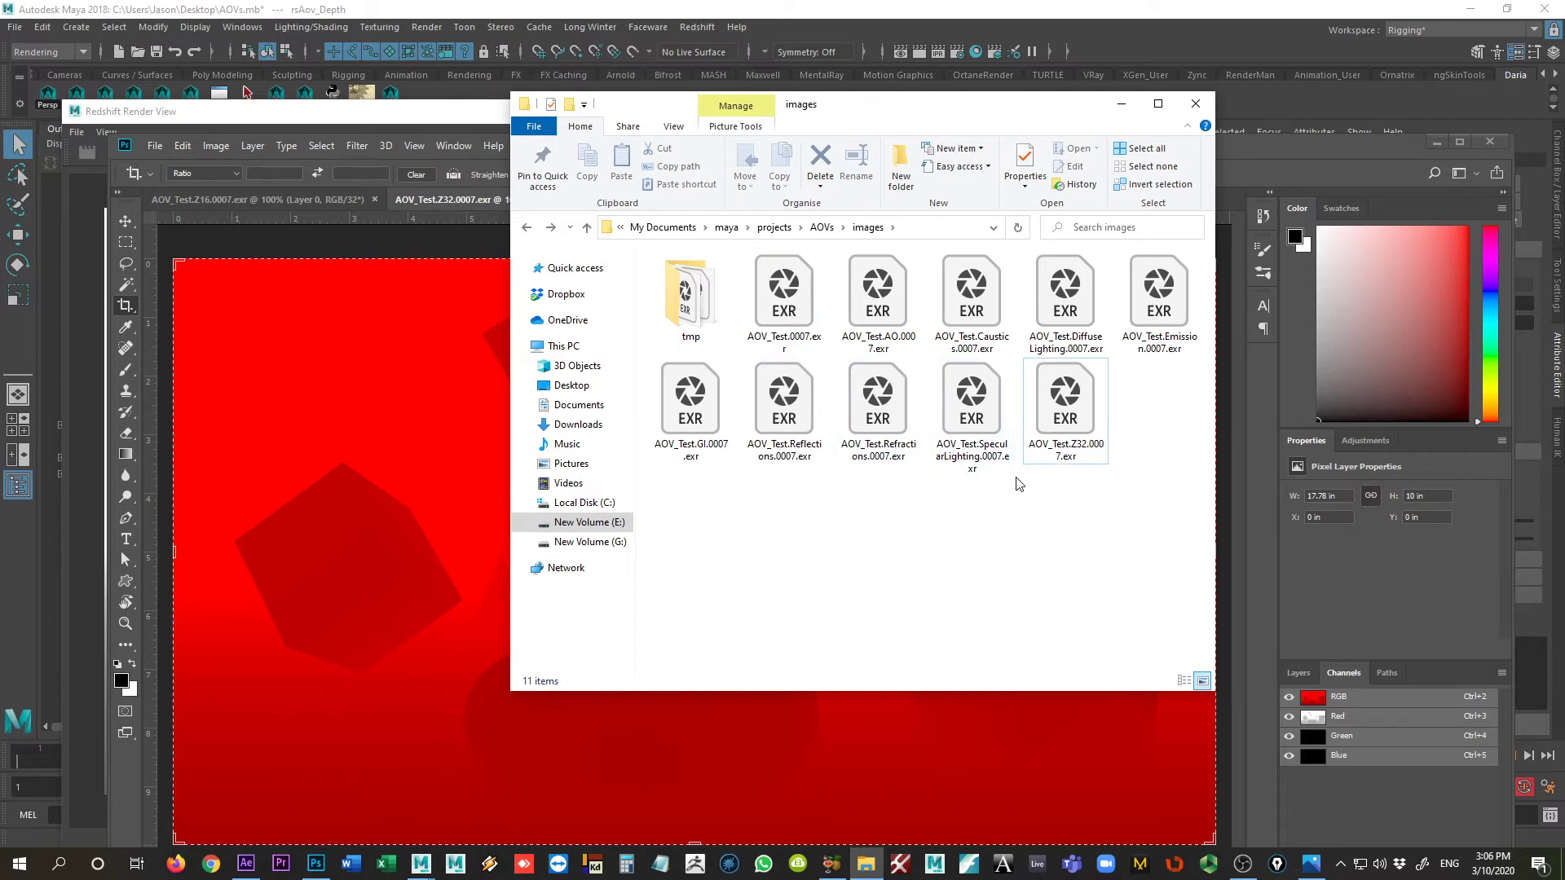
Step: Switch to After Effects and remove the AOV_Test.Z.0007.exr footage from the project
{"action": "left_click", "coordinate": [246, 864]}
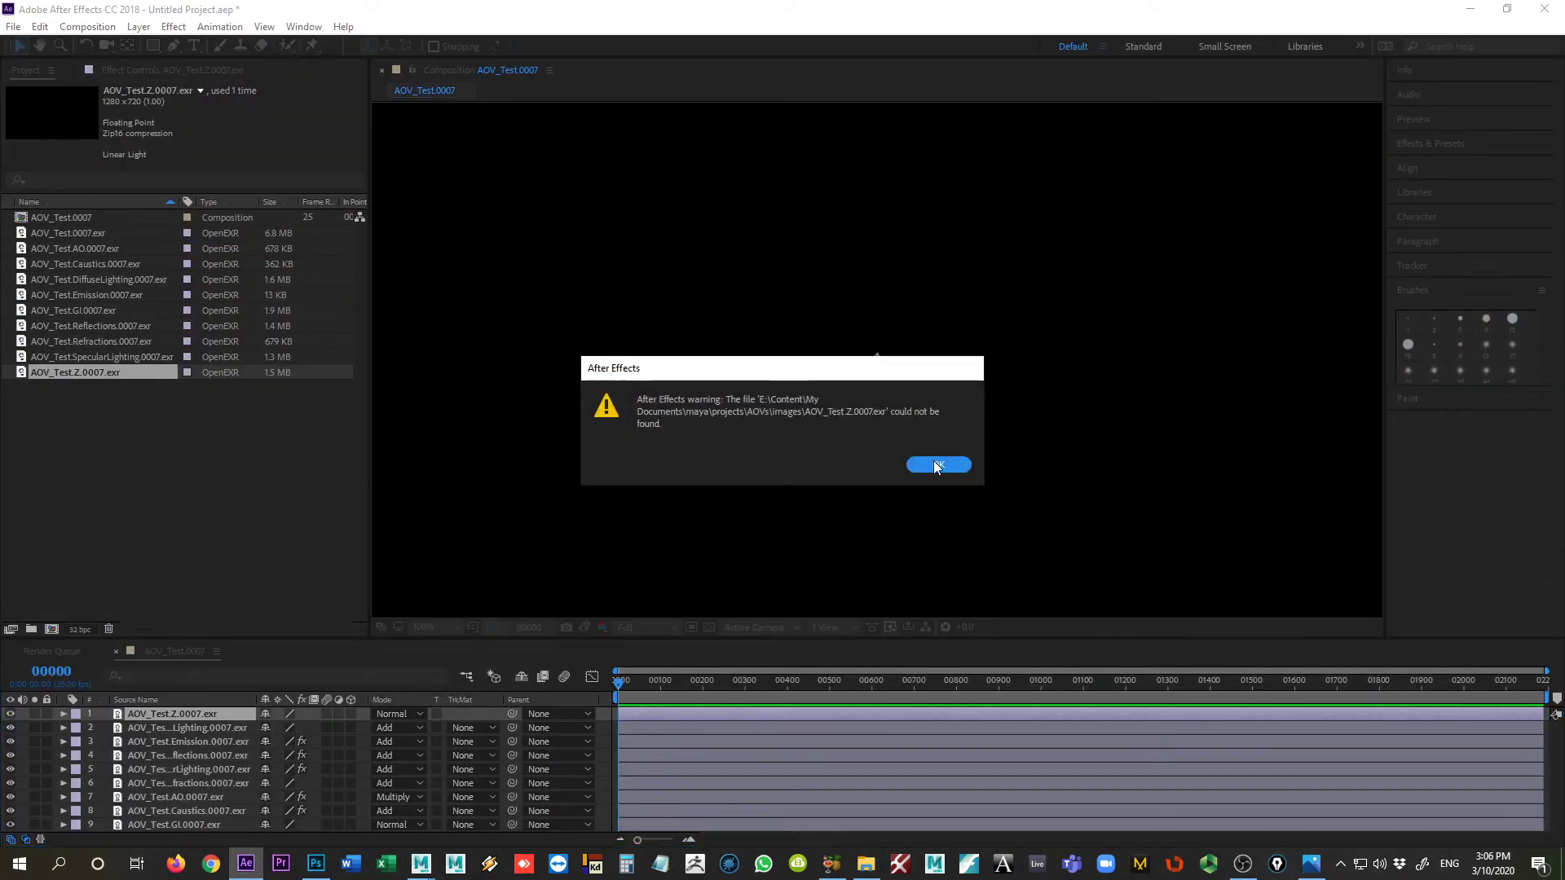
{"action": "left_click", "coordinate": [932, 462]}
{"action": "left_click", "coordinate": [57, 373]}
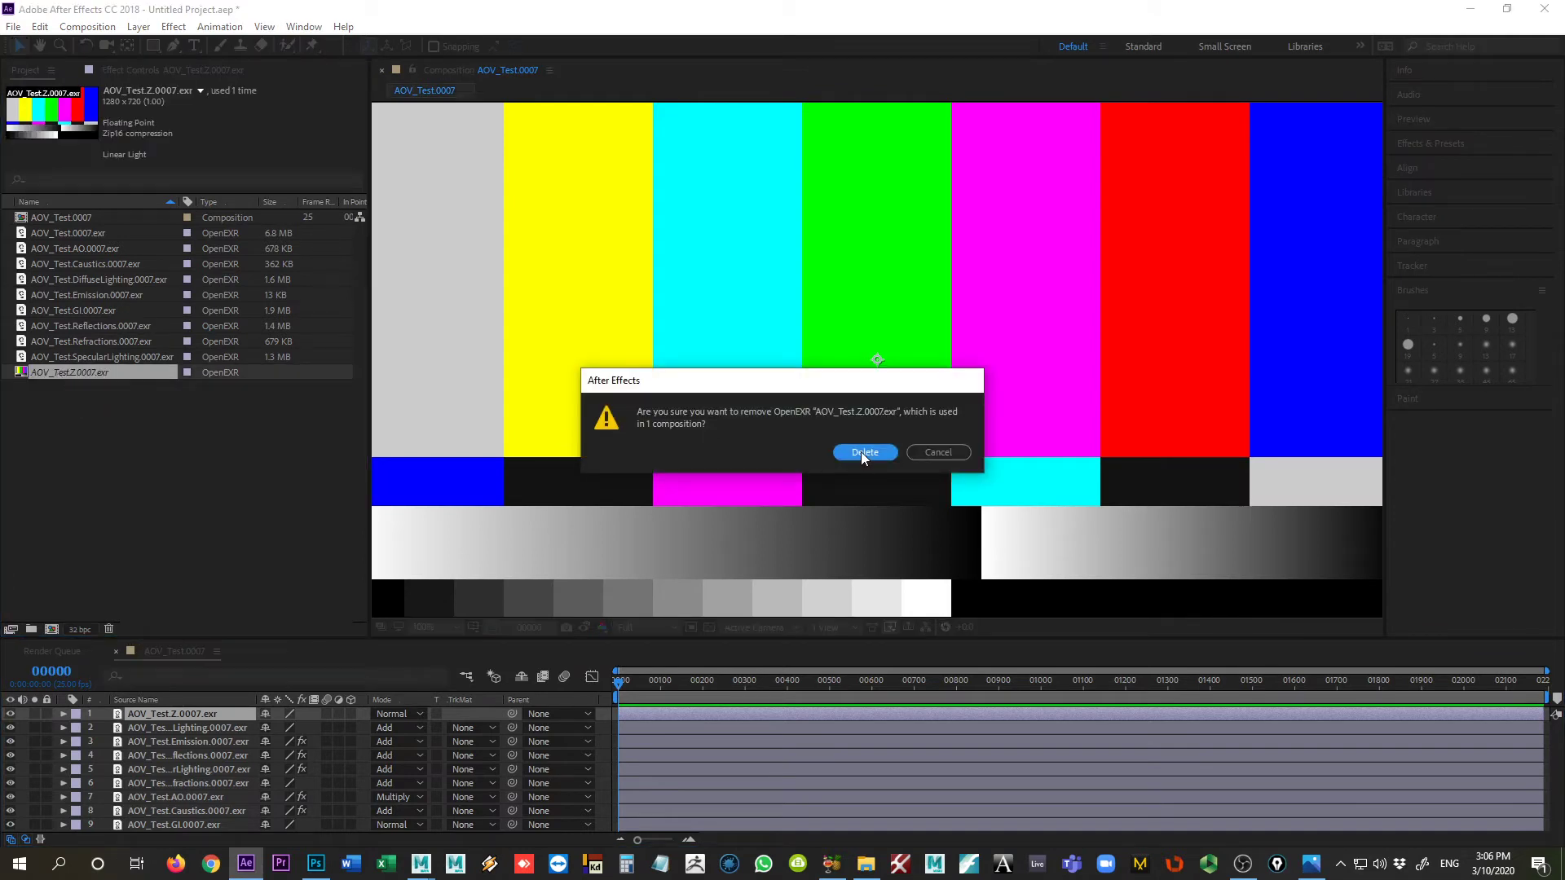
{"action": "left_click", "coordinate": [863, 452]}
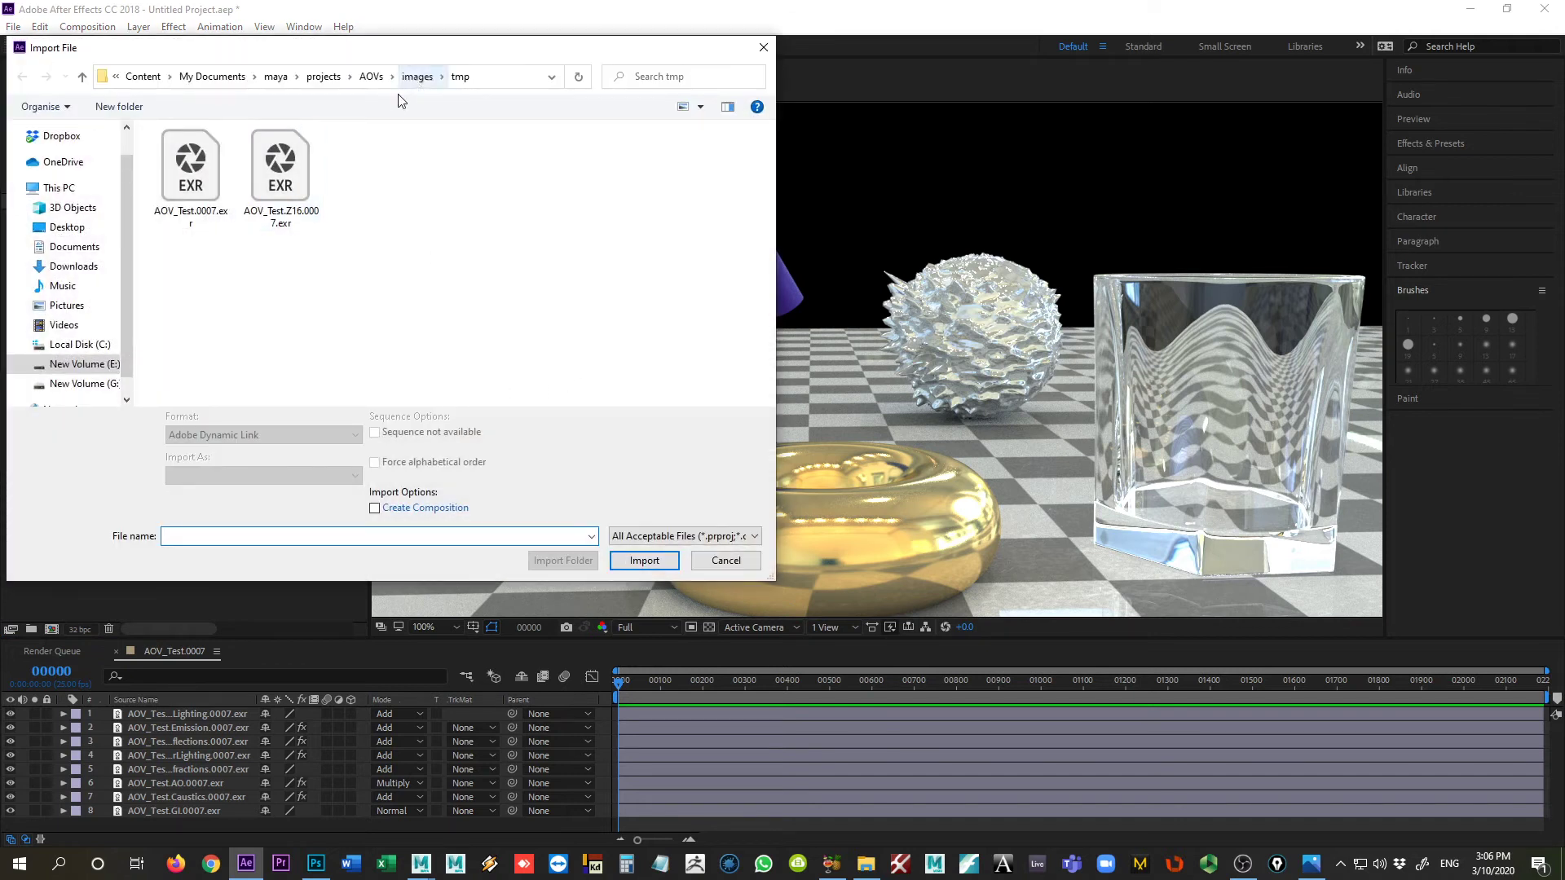
Step: Import AOV_Test.Z32.0007.exr from the images folder and add it as the top layer of the AOV_Test.0007 composition
{"action": "left_click", "coordinate": [417, 76]}
{"action": "left_click", "coordinate": [478, 294]}
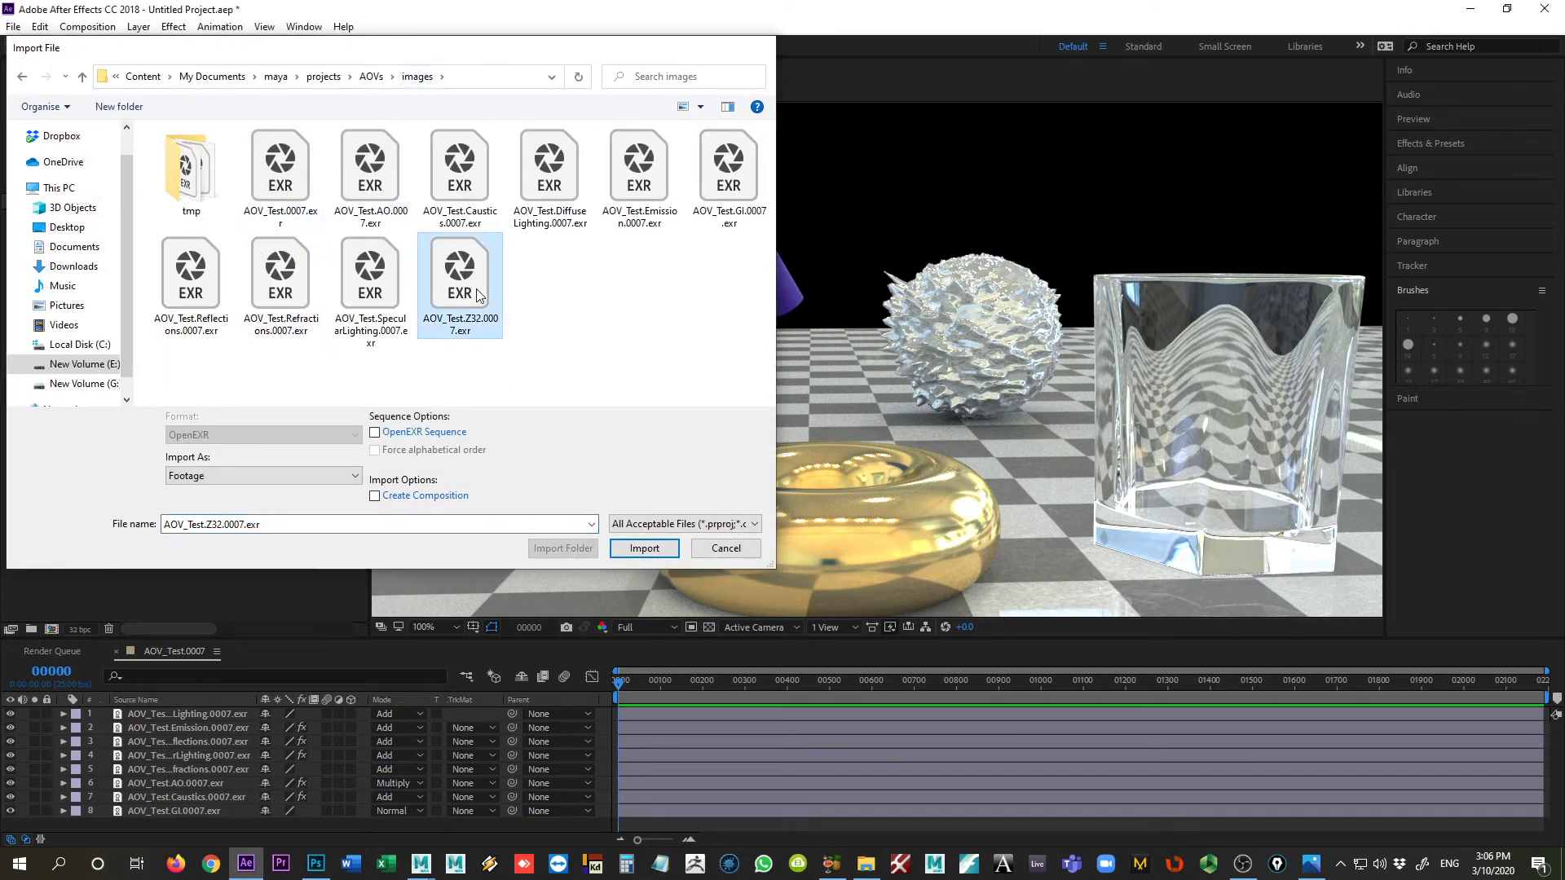
{"action": "double_click", "coordinate": [478, 293]}
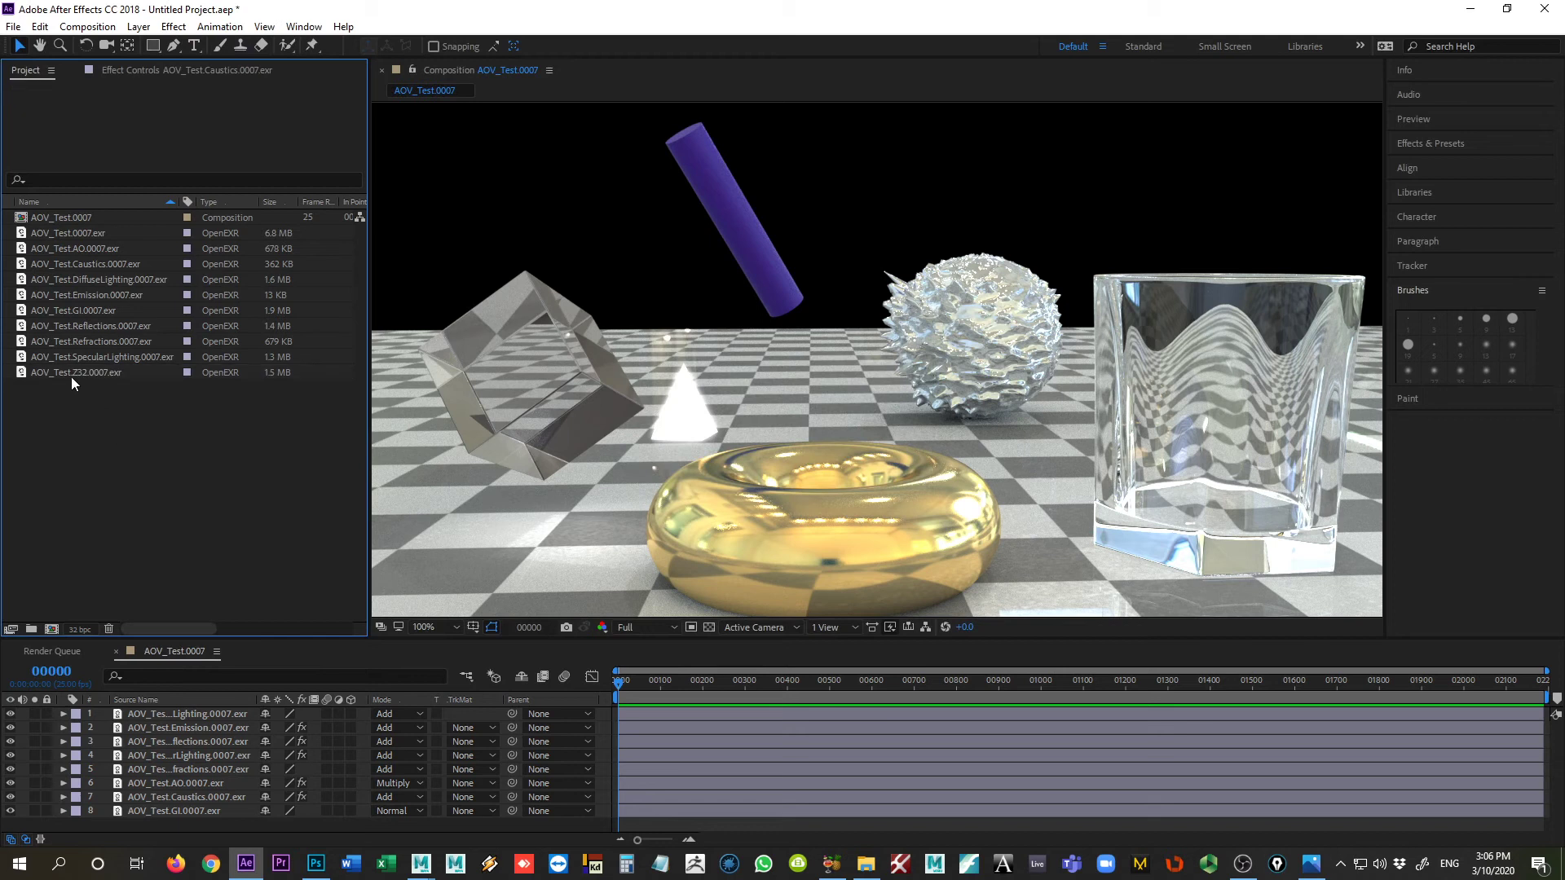
{"action": "left_click_drag", "start_coordinate": [65, 370], "coordinate": [193, 710]}
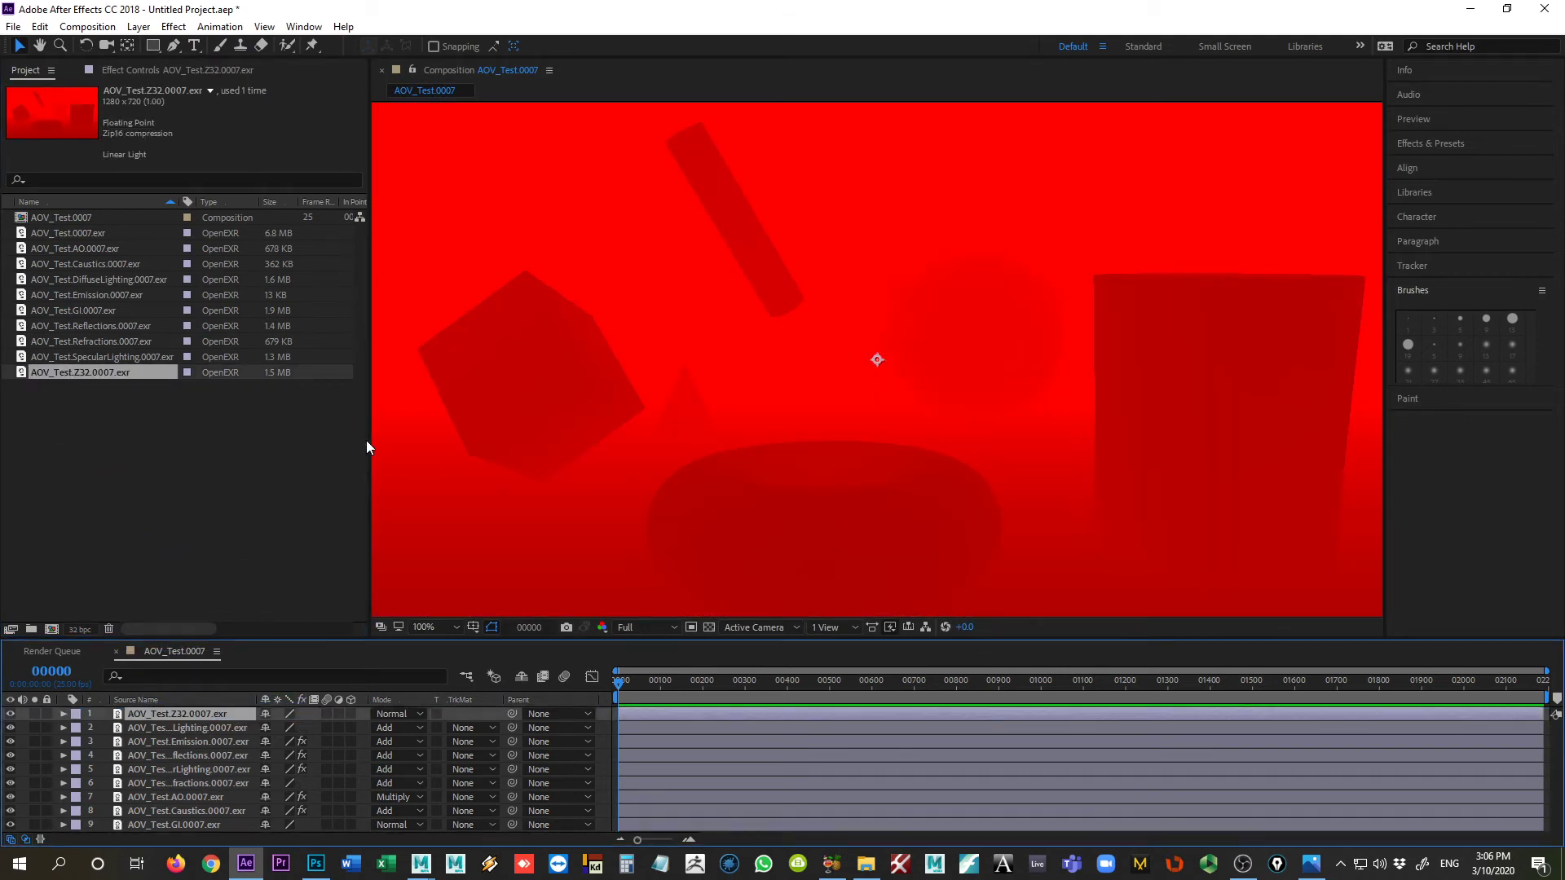
Step: Pre-compose the AOV_Test.Z32.0007.exr layer into a new composition named Depth_Comp
{"action": "scroll", "coordinate": [540, 449], "scroll_direction": "down", "scroll_amount": 1}
{"action": "scroll", "coordinate": [543, 449], "scroll_direction": "up", "scroll_amount": 1}
{"action": "key", "text": "ctrl+shift+c"}
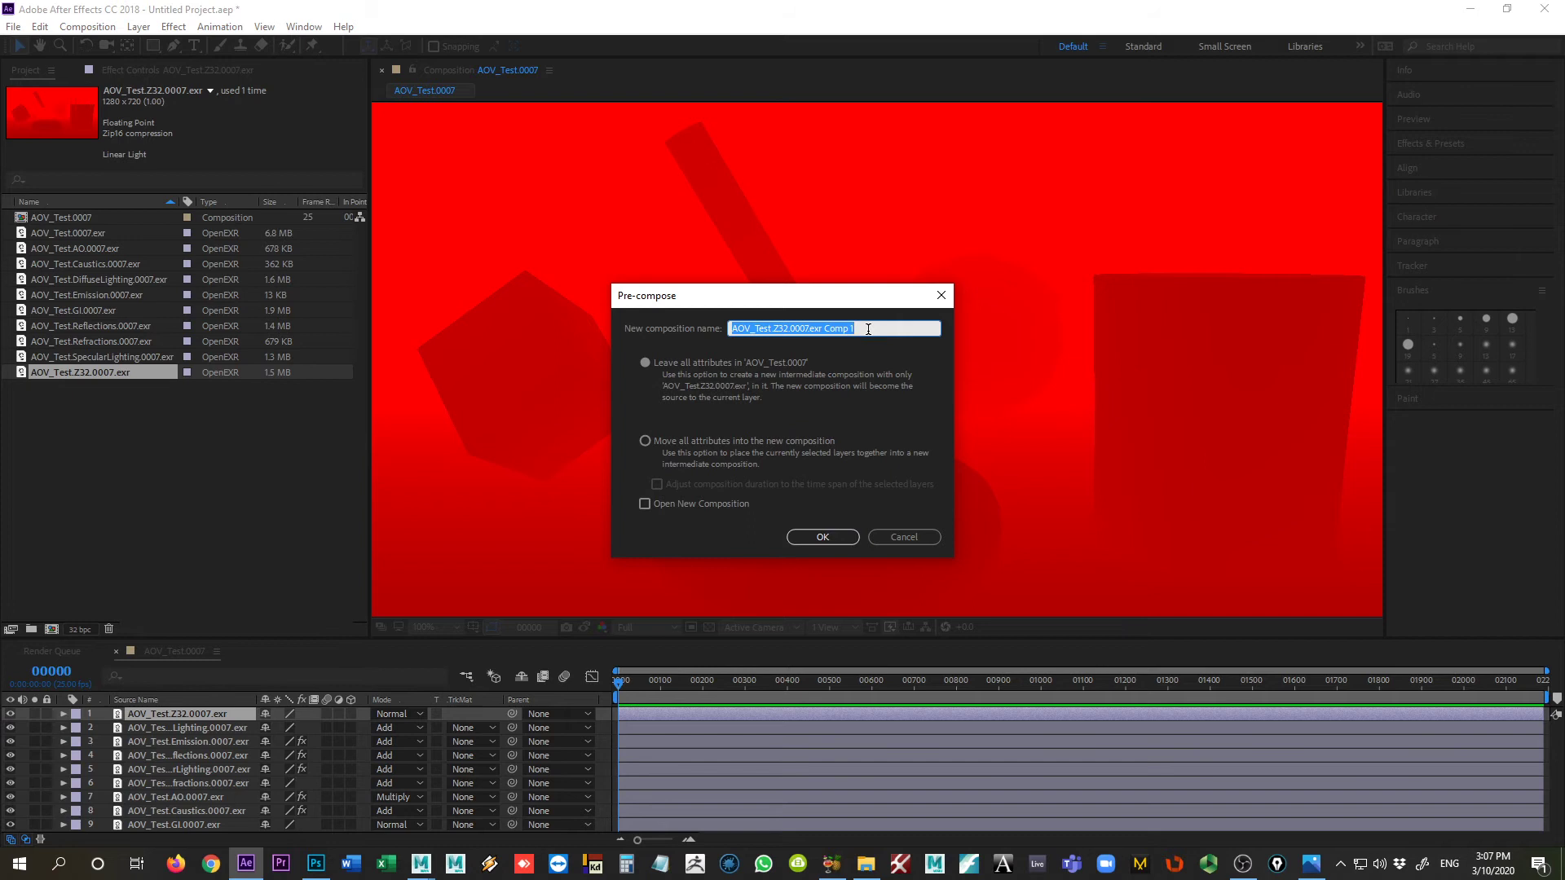
{"action": "type", "text": "Dep"}
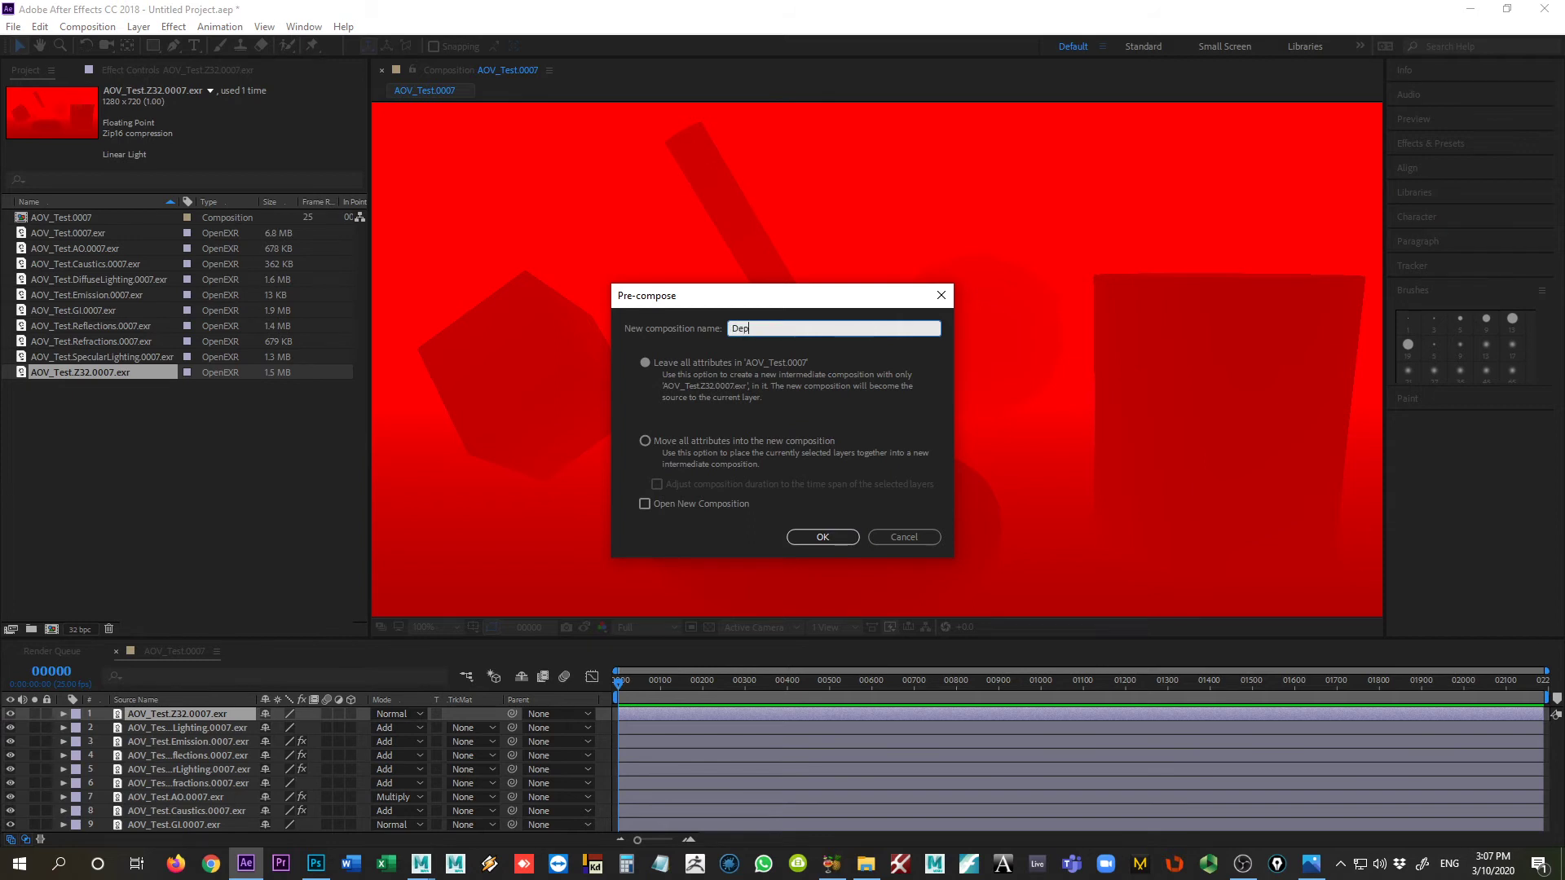
{"action": "type", "text": "th_Comp"}
{"action": "key", "text": "Return"}
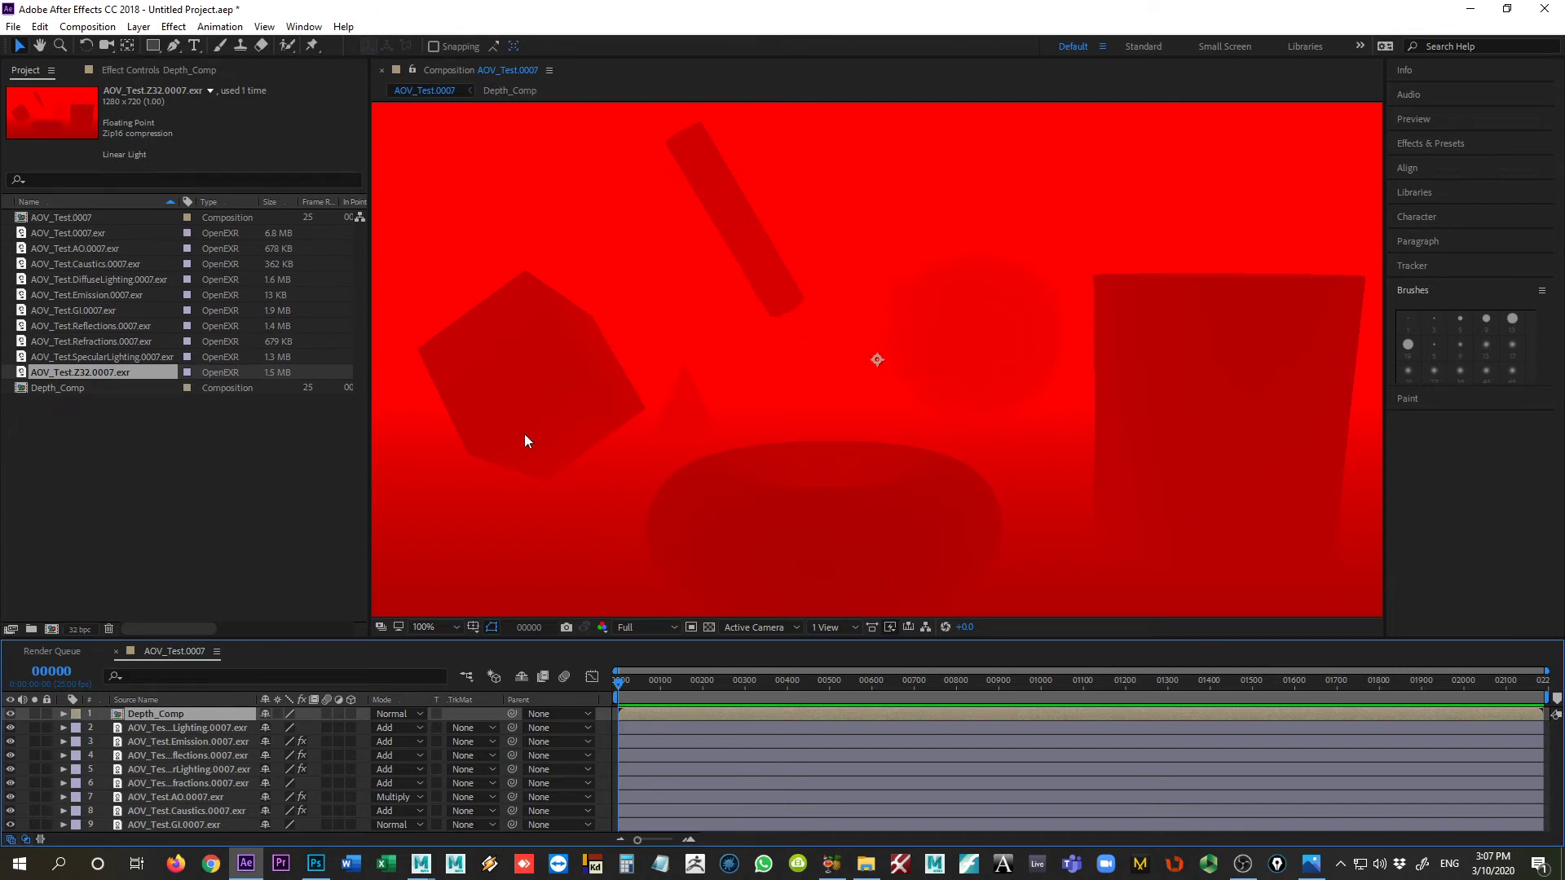
Step: Open Depth_Comp and apply the Levels effect to its AOV_Test.Z32.0007.exr layer
{"action": "double_click", "coordinate": [122, 712]}
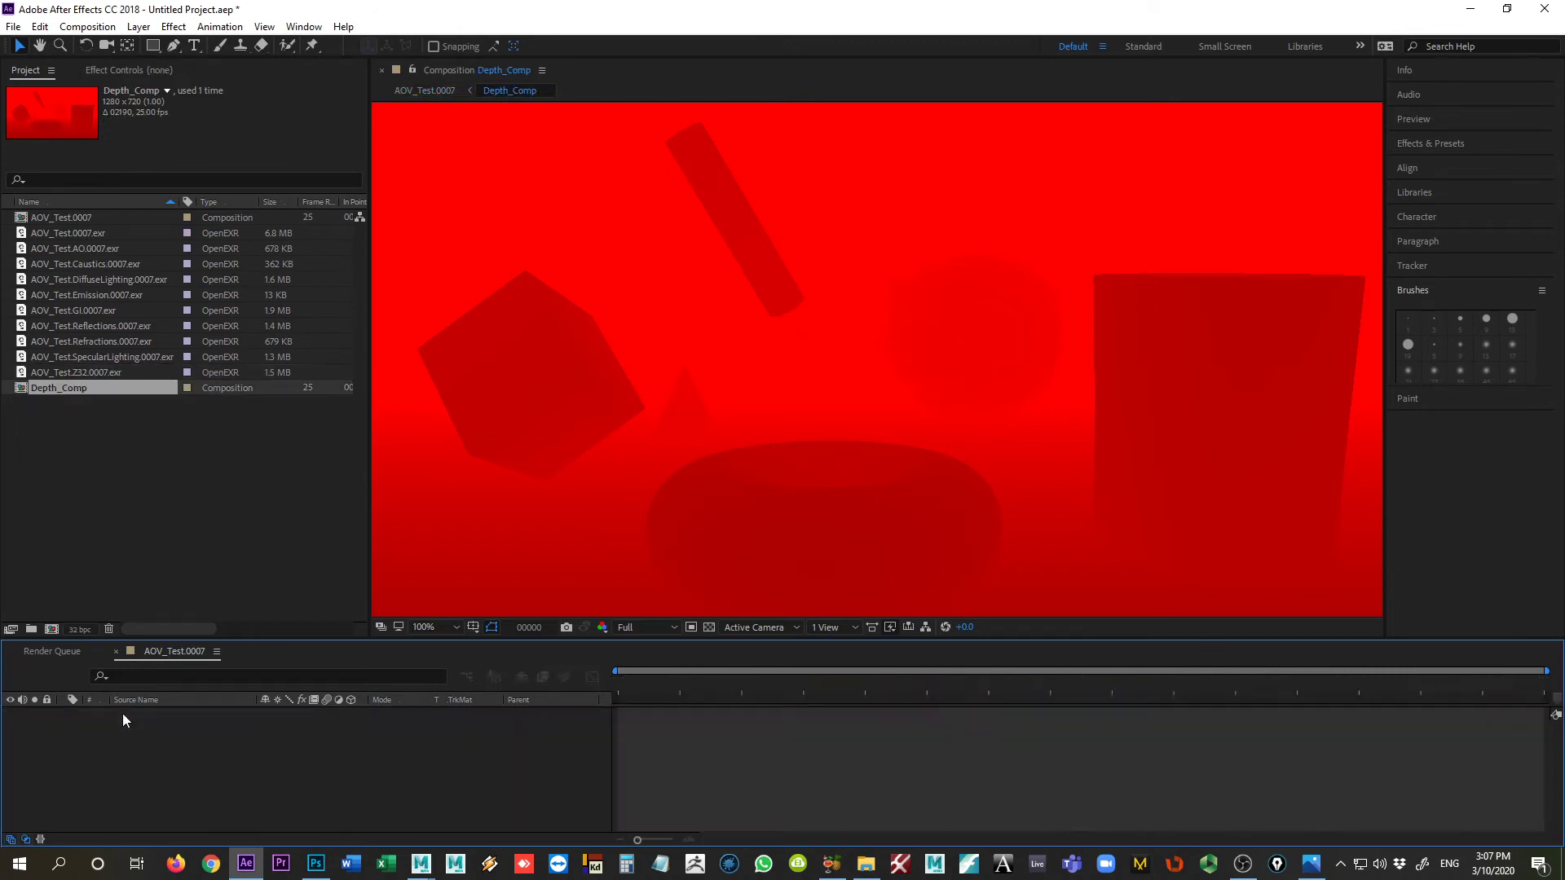
{"action": "left_click", "coordinate": [182, 714]}
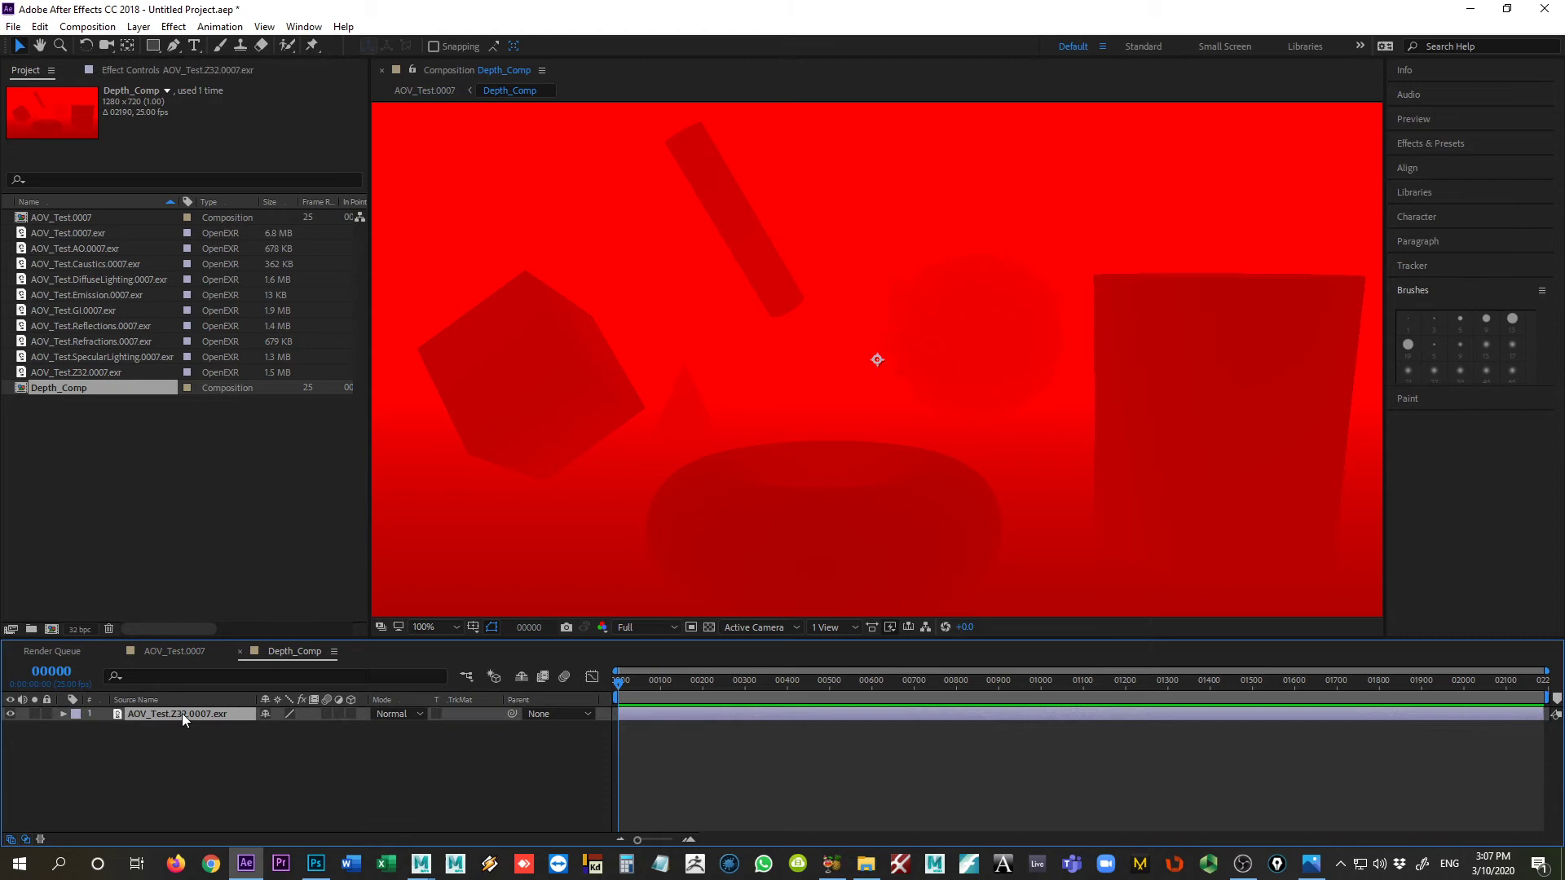
{"action": "left_click", "coordinate": [170, 29]}
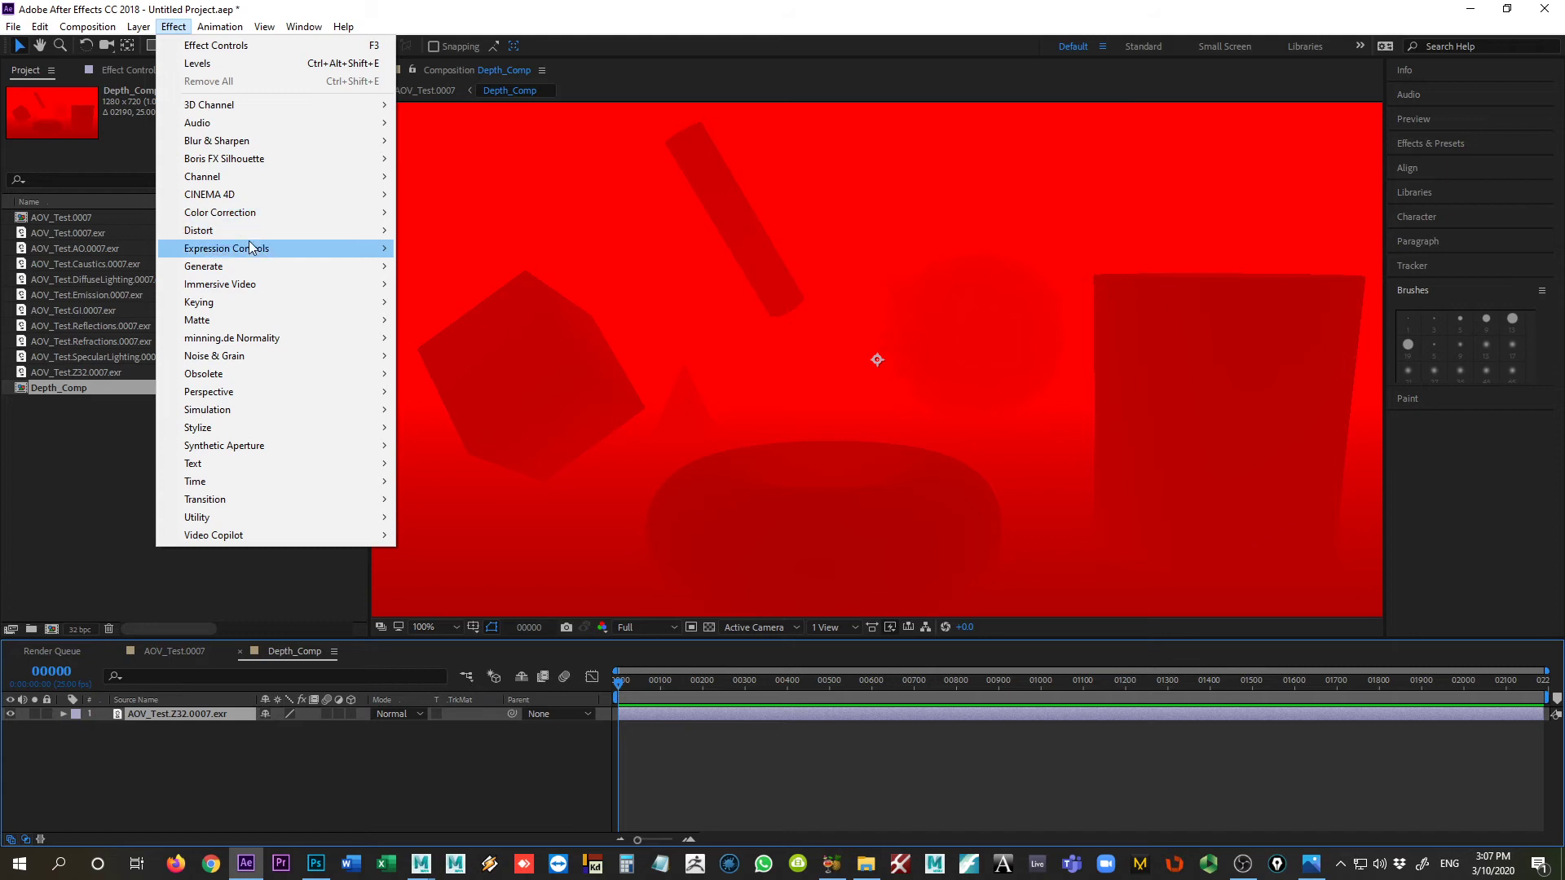
{"action": "mouse_move", "coordinate": [274, 181]}
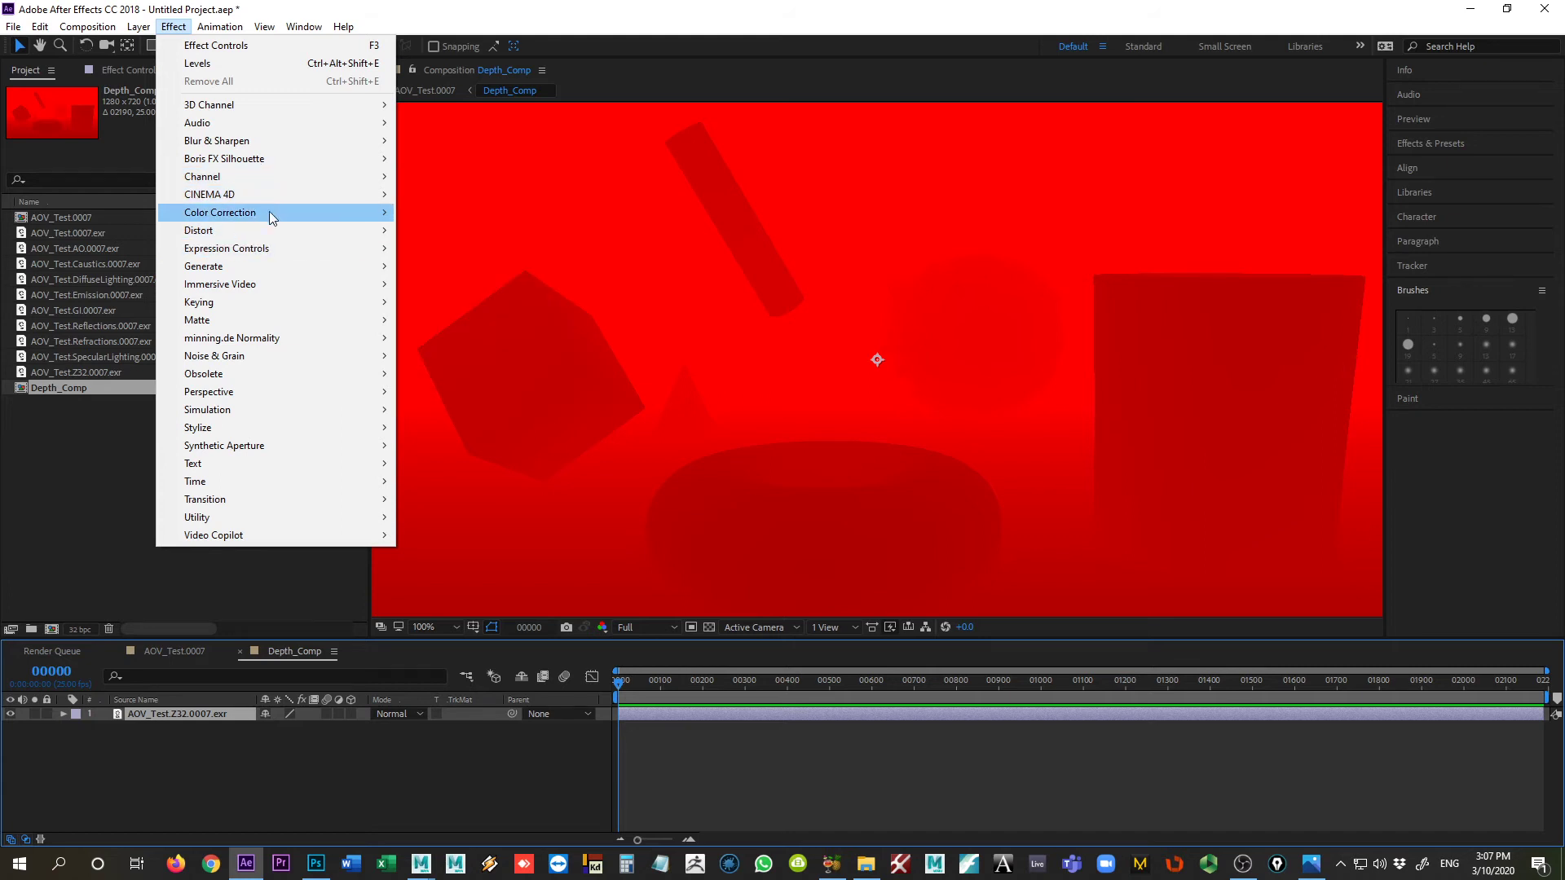
{"action": "mouse_move", "coordinate": [269, 212]}
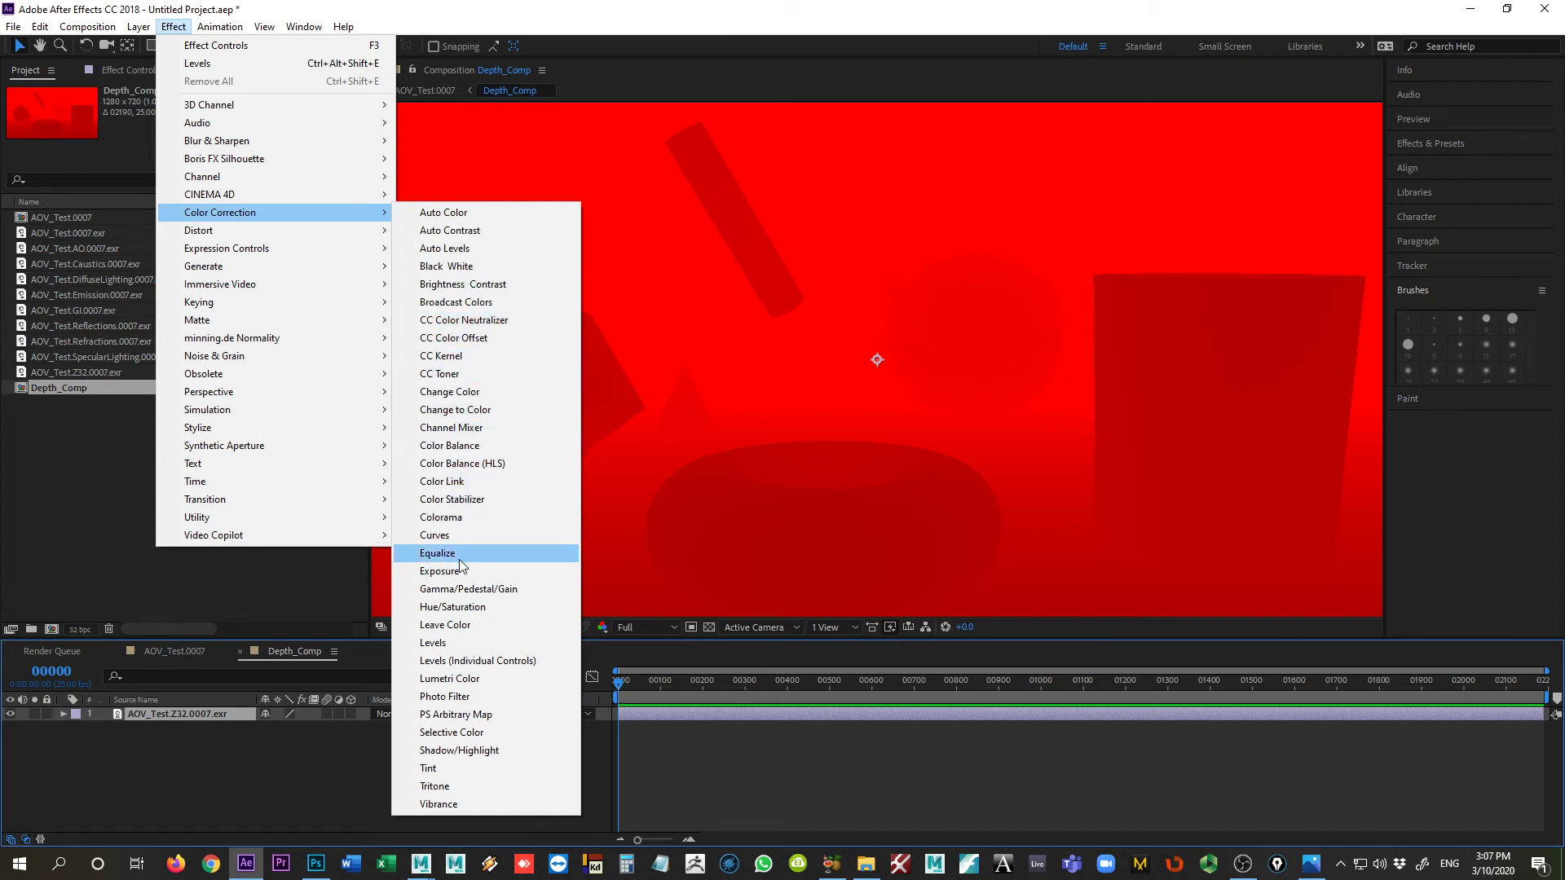
{"action": "left_click", "coordinate": [436, 643]}
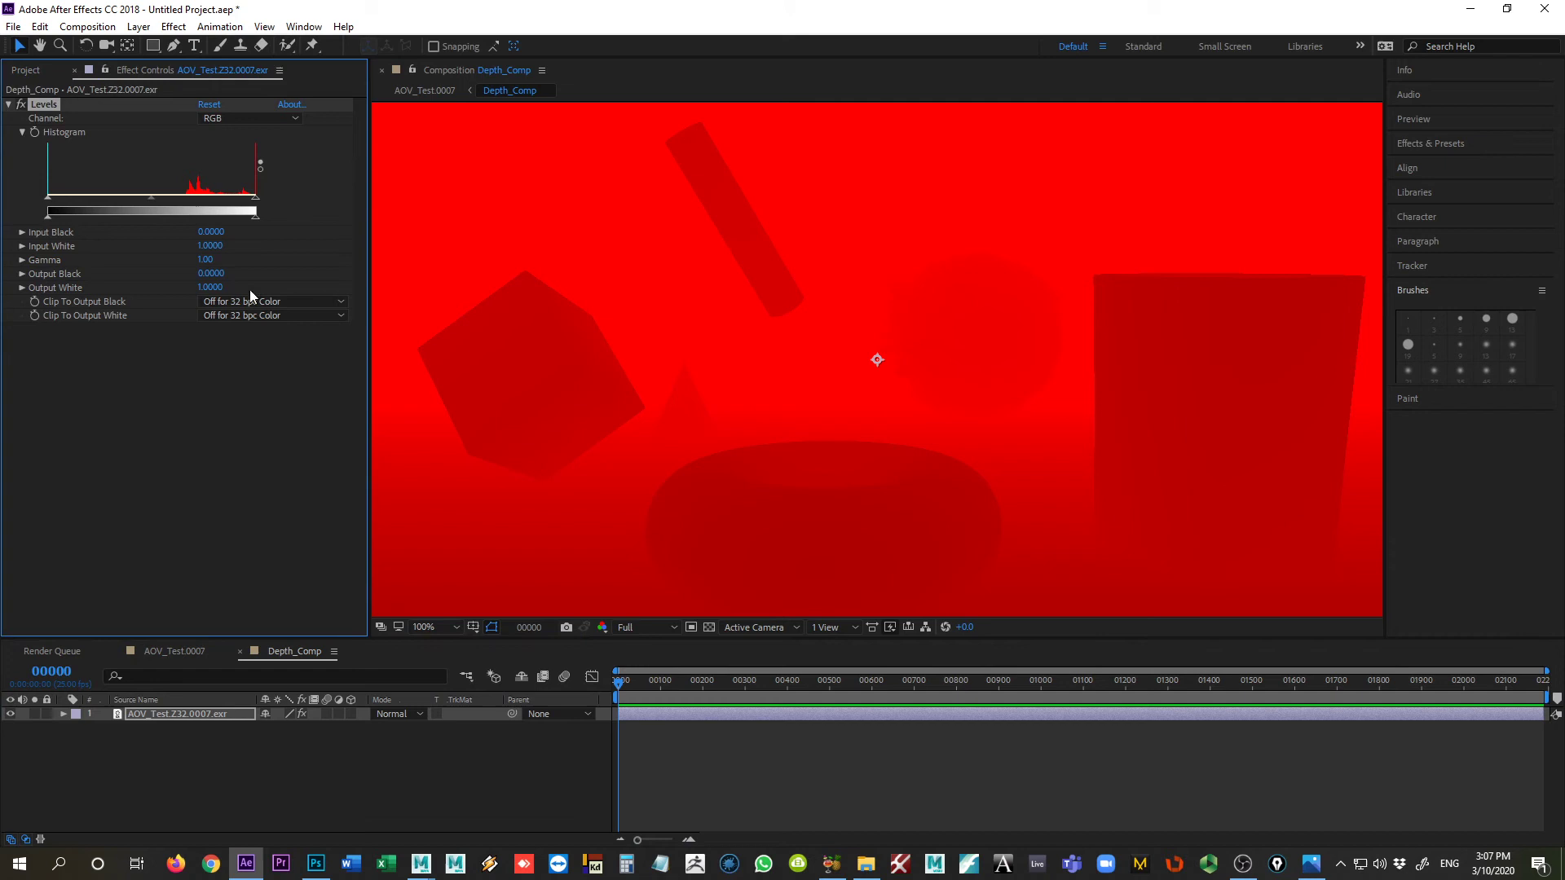
Step: Raise the Levels Input Black of the depth layer to about 0.65, at the start of the histogram data
{"action": "left_click_drag", "start_coordinate": [48, 197], "coordinate": [186, 202]}
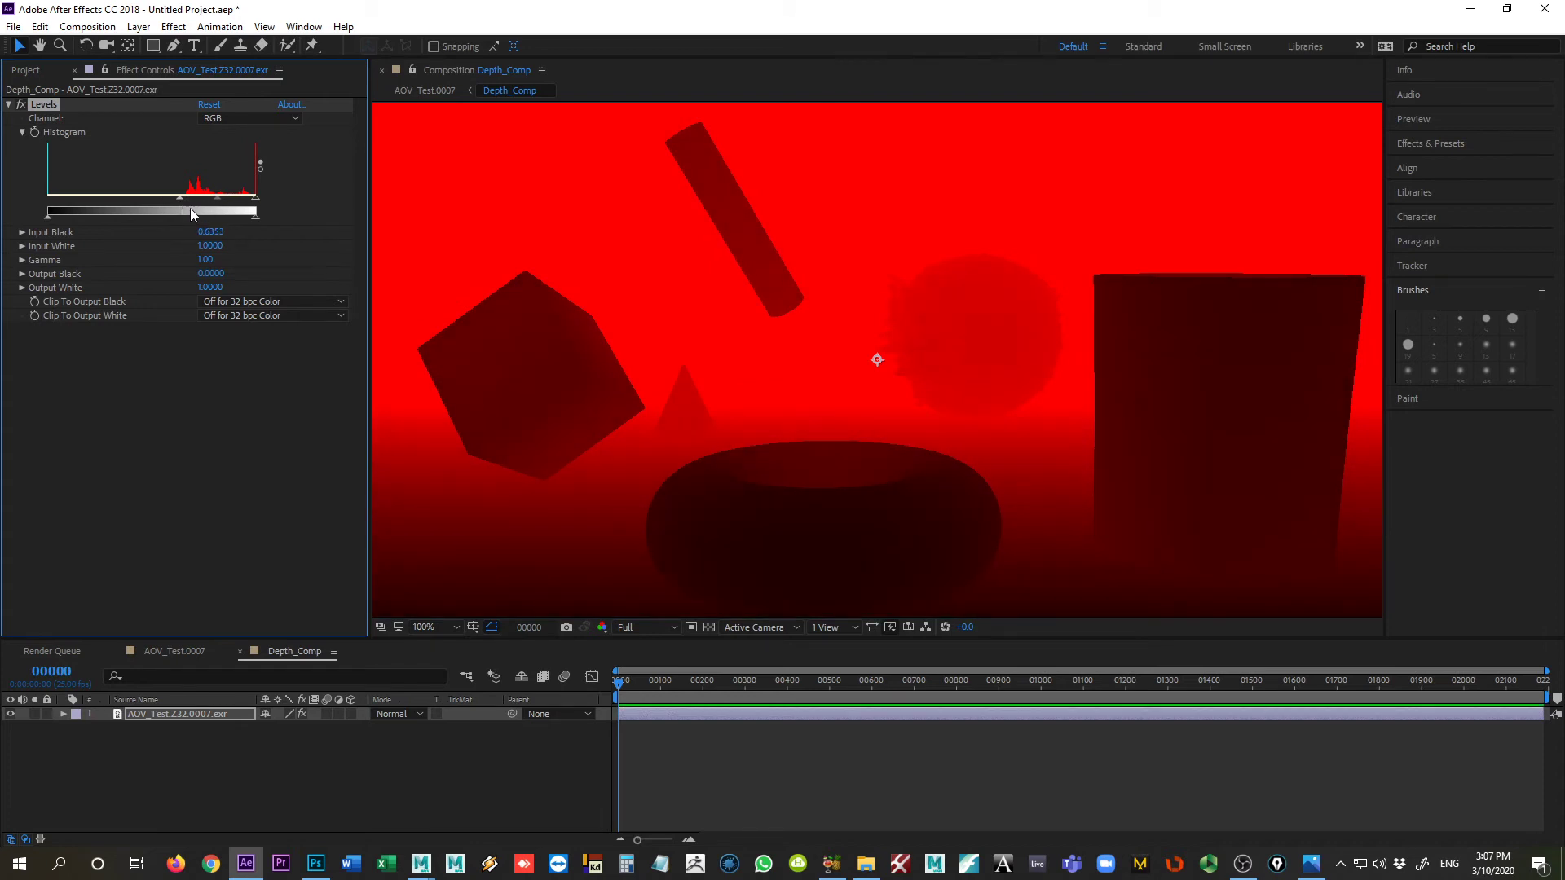
{"action": "left_click_drag", "start_coordinate": [184, 195], "coordinate": [187, 201]}
{"action": "left_click", "coordinate": [189, 717]}
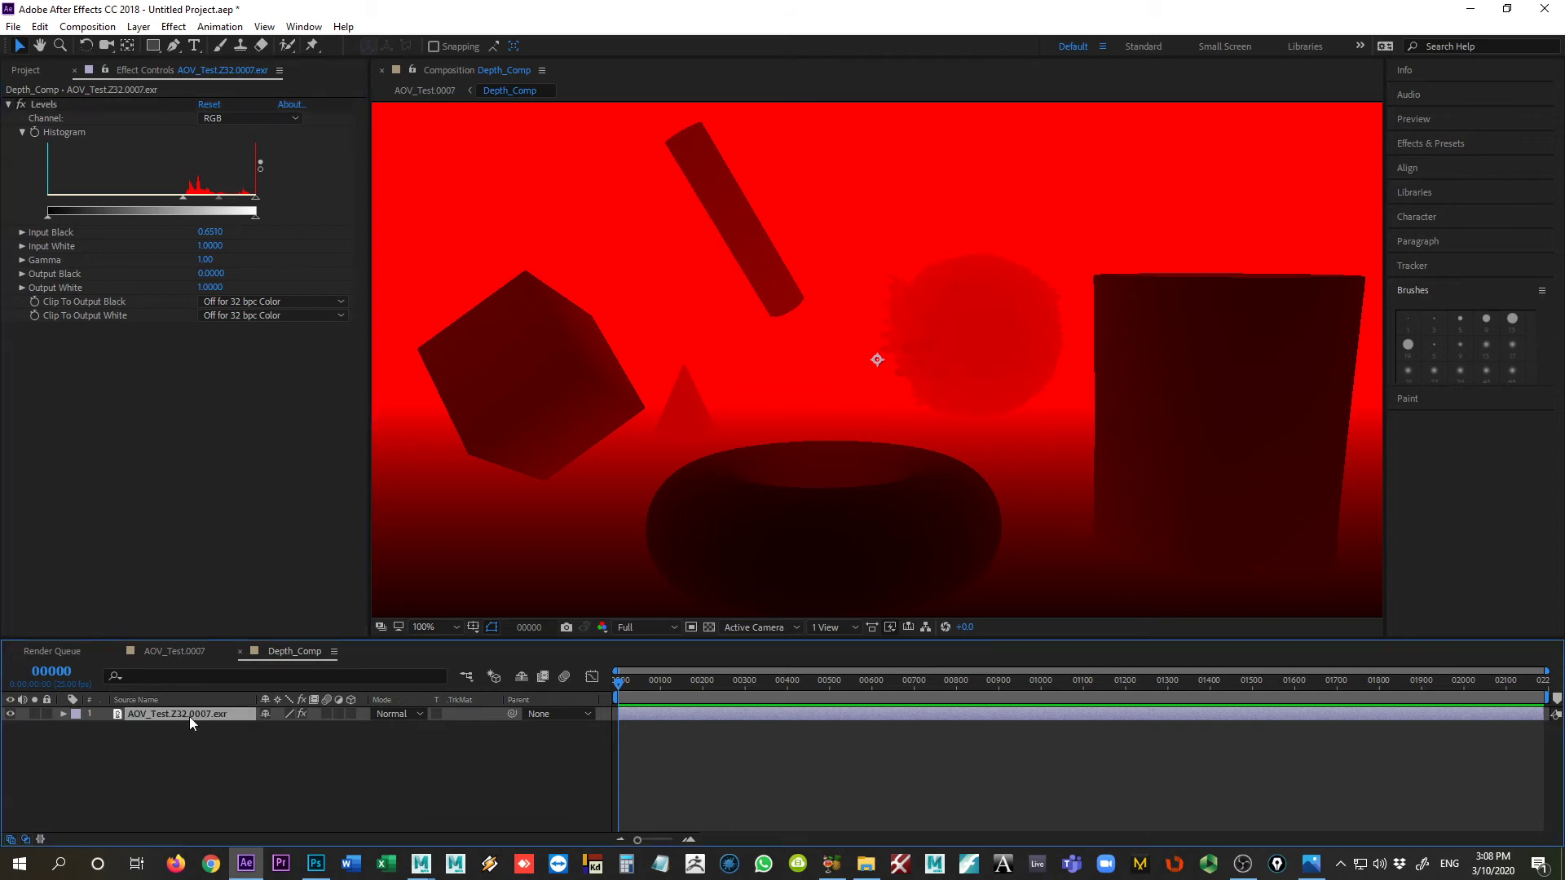
Step: Return to the AOV_Test.0007 composition, add an adjustment layer above Depth_Comp and hide the Depth_Comp layer
{"action": "left_click", "coordinate": [193, 652]}
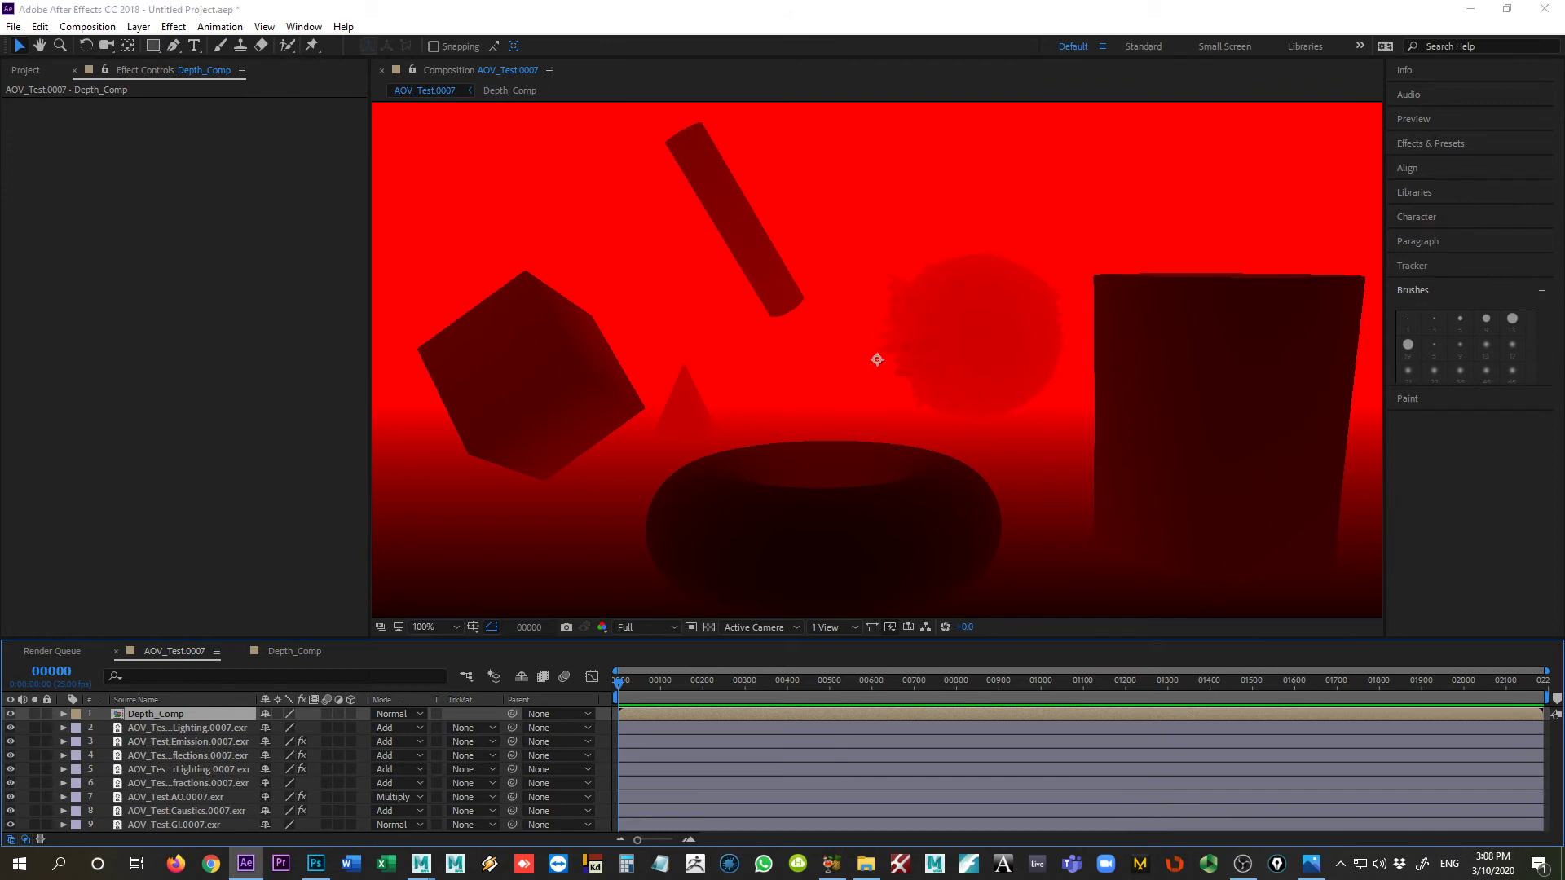
{"action": "left_click", "coordinate": [139, 27]}
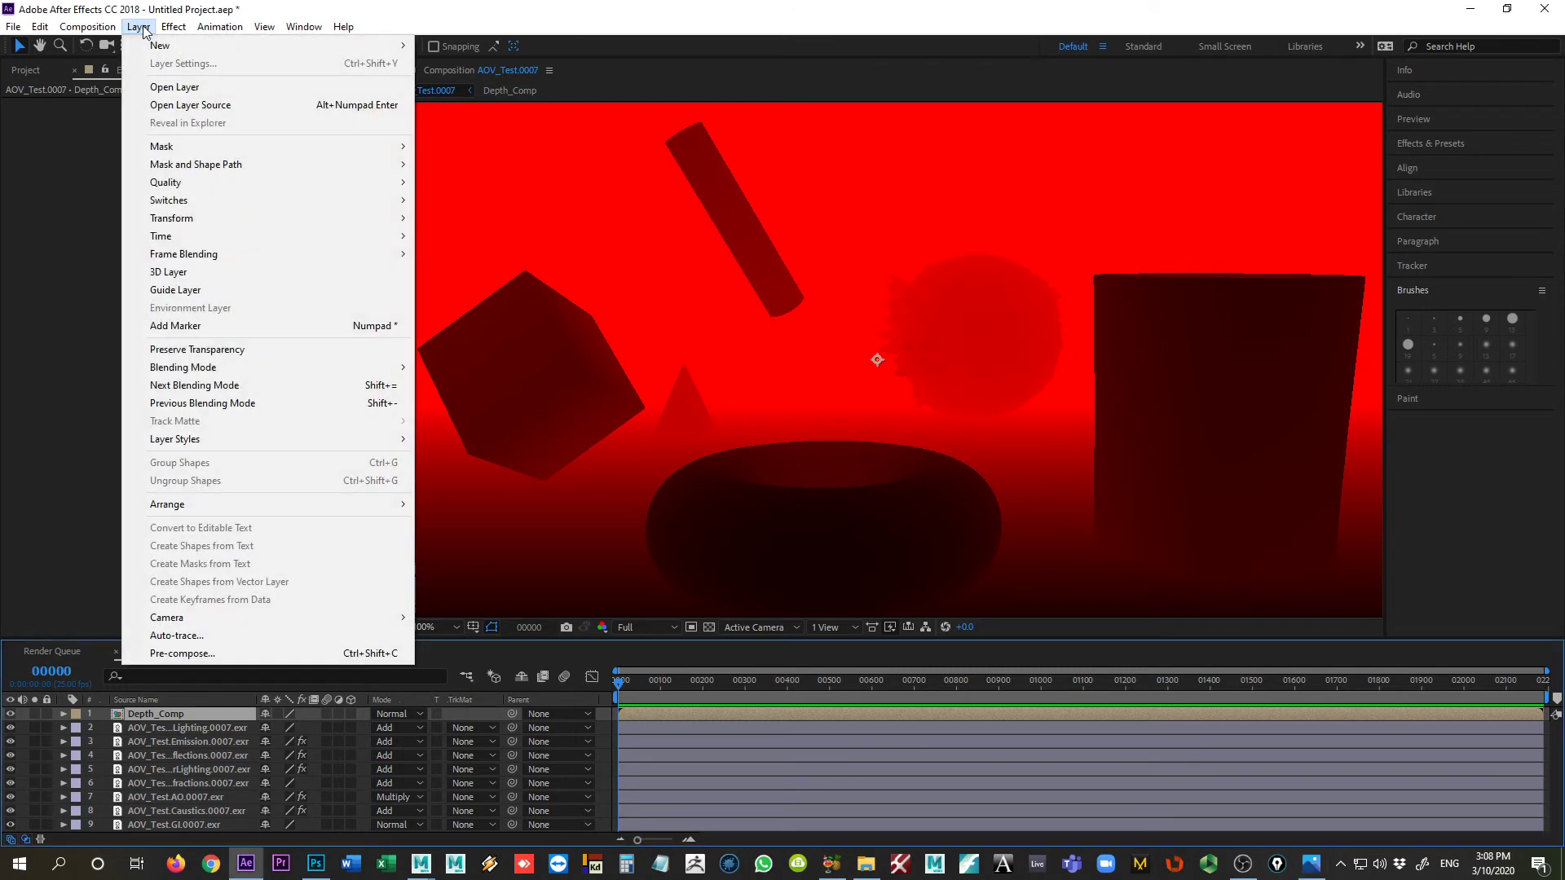
{"action": "mouse_move", "coordinate": [260, 46]}
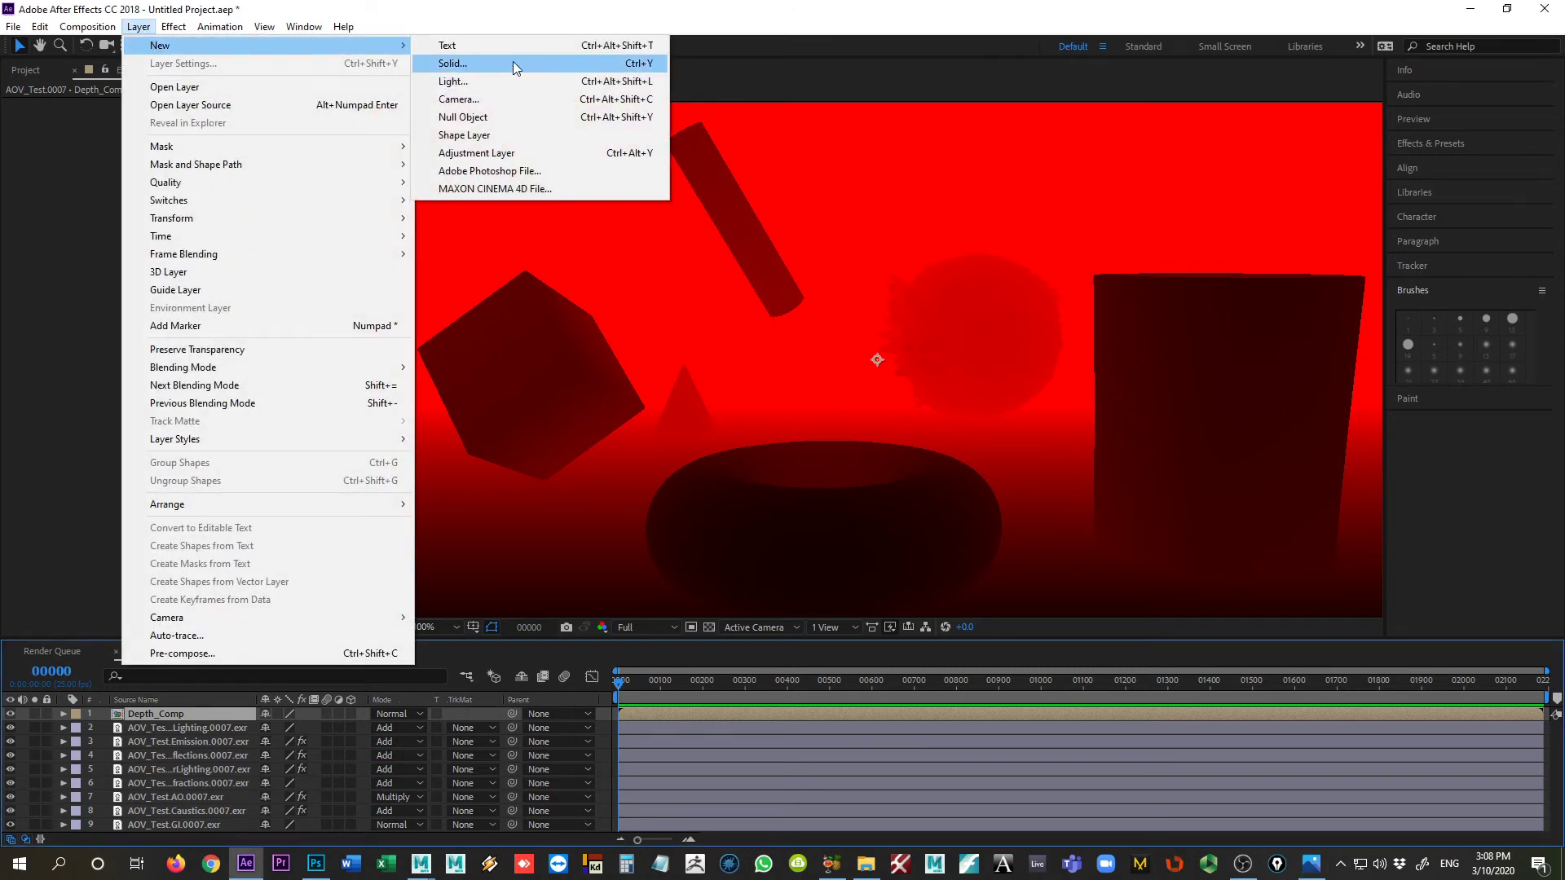
{"action": "left_click", "coordinate": [504, 153]}
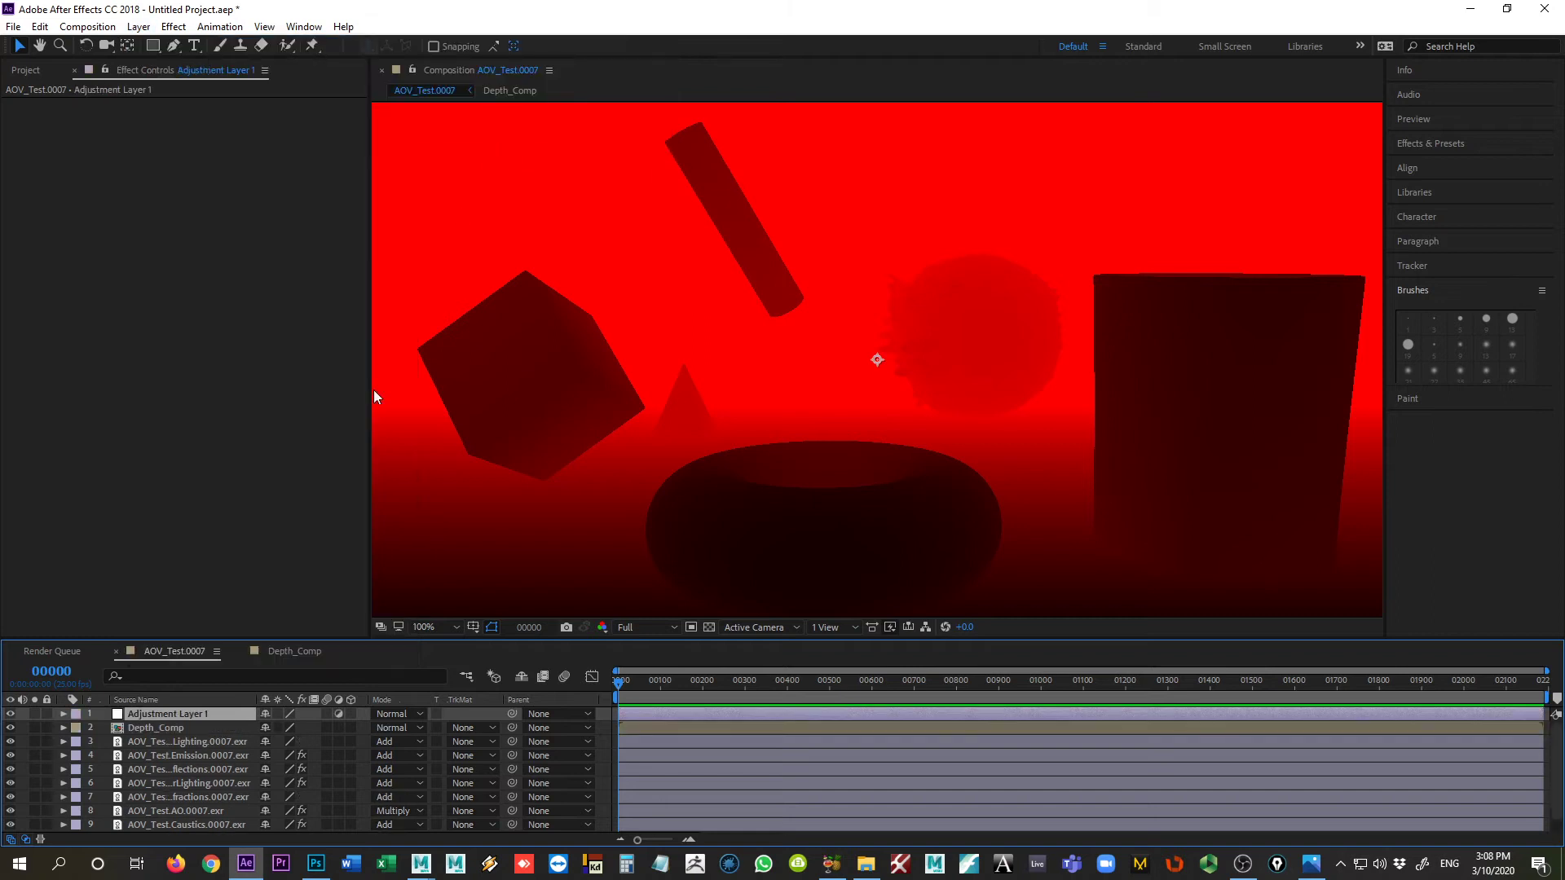
{"action": "left_click", "coordinate": [10, 727]}
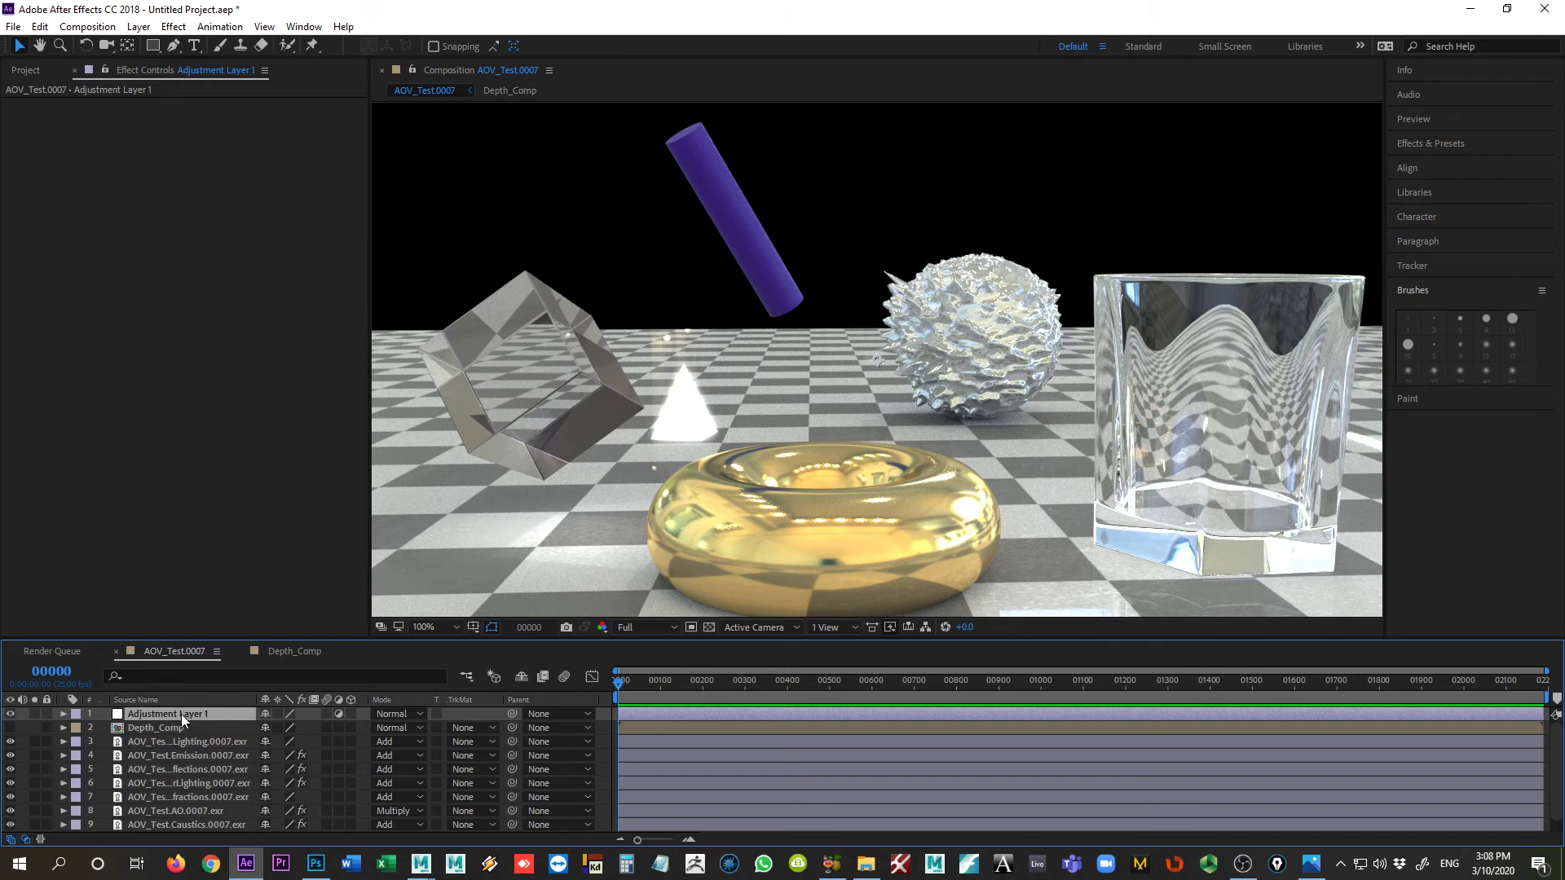
Step: Apply the Camera Lens Blur effect to the adjustment layer
{"action": "left_click", "coordinate": [203, 29]}
{"action": "mouse_move", "coordinate": [188, 30]}
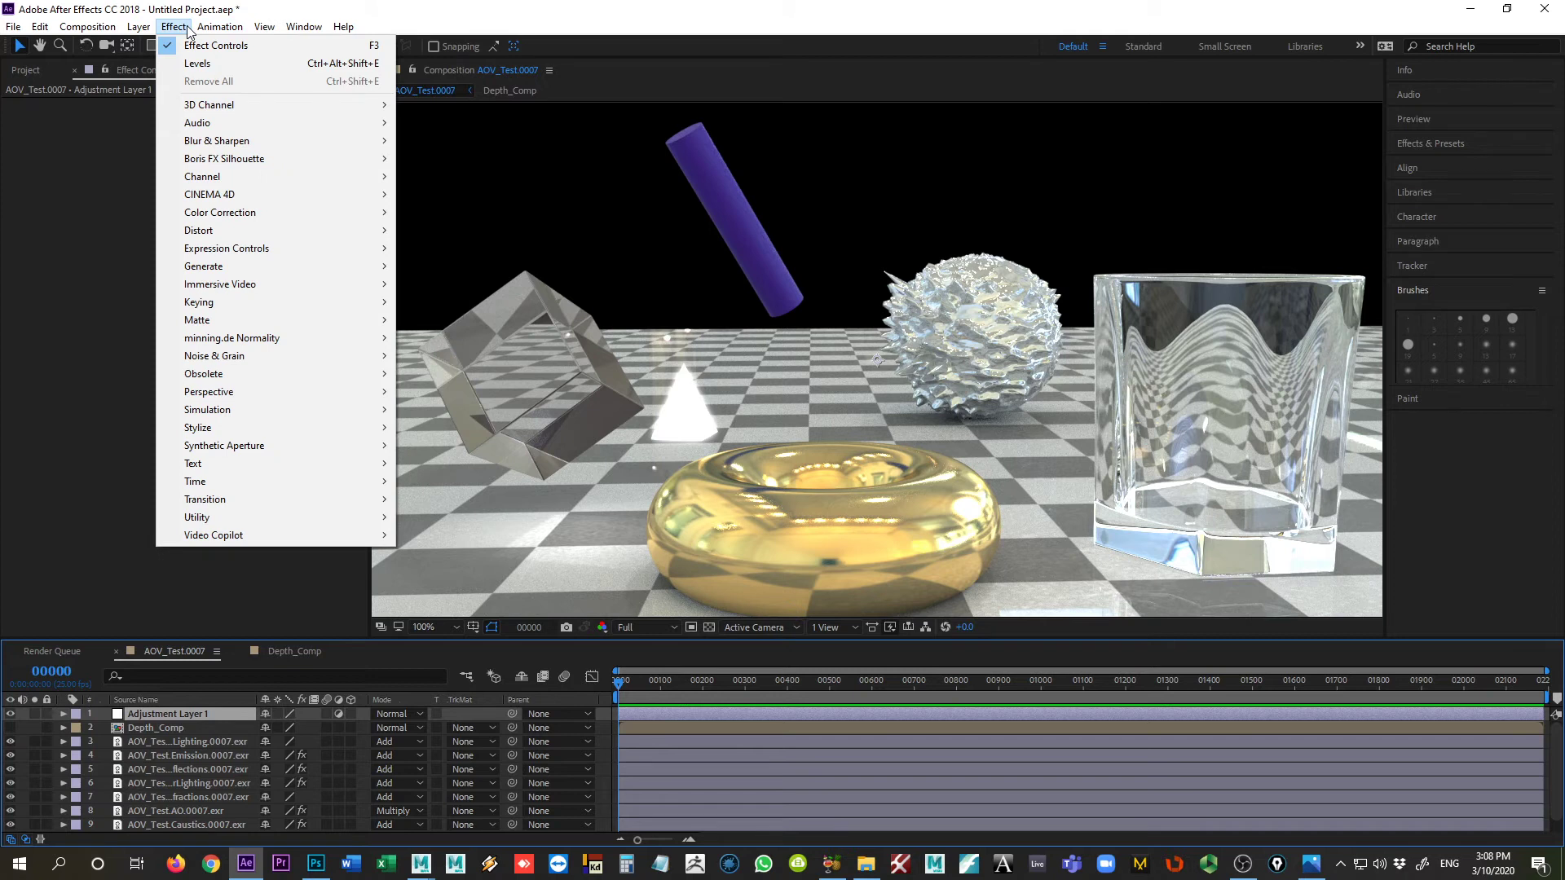
{"action": "mouse_move", "coordinate": [268, 515]}
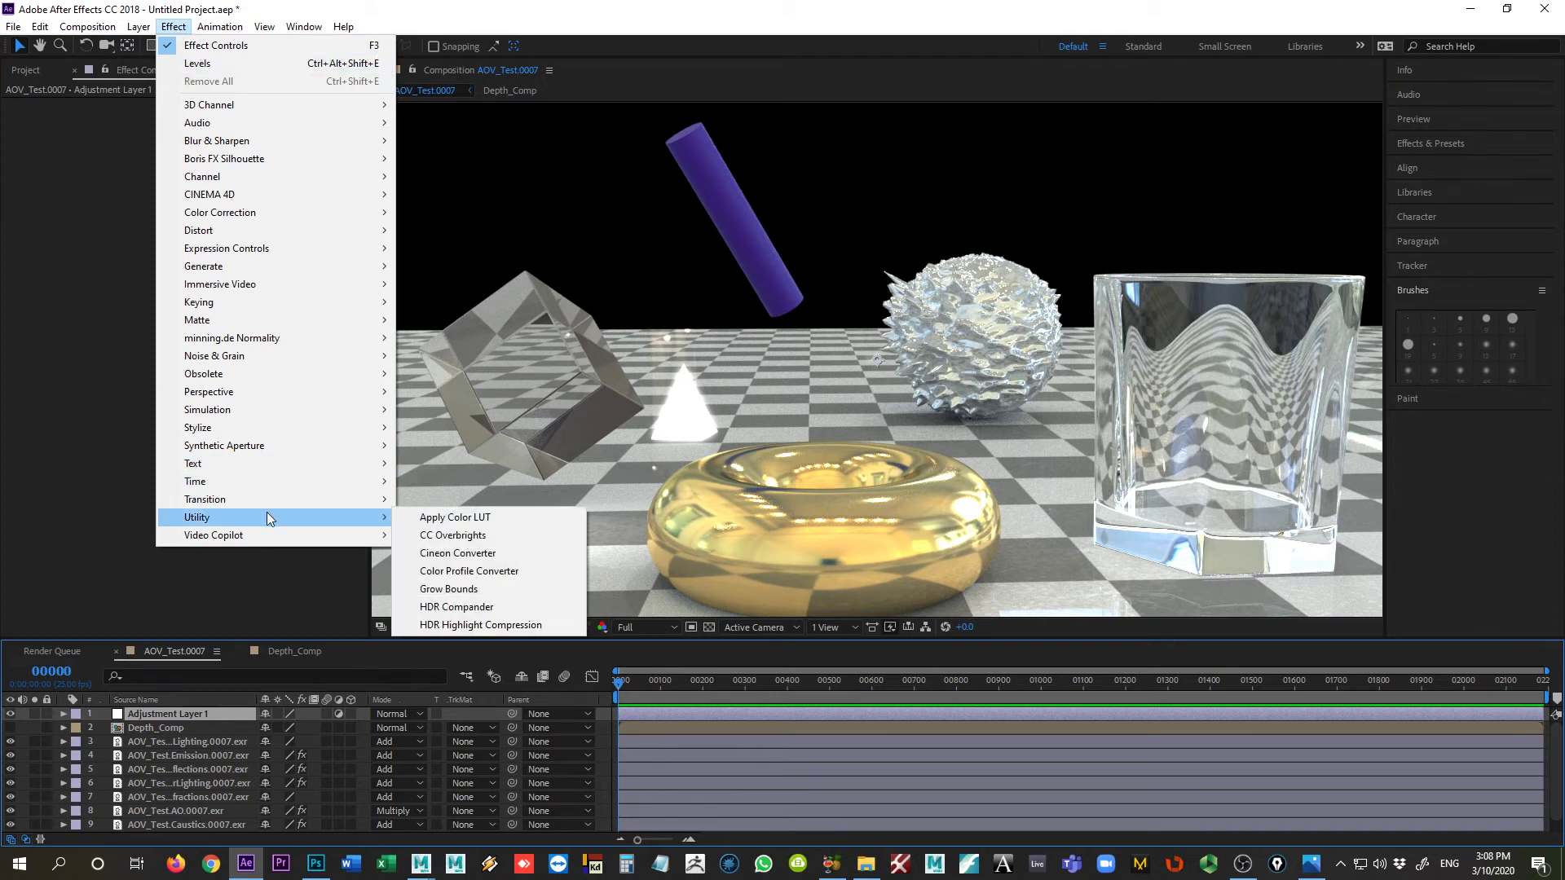
{"action": "mouse_move", "coordinate": [265, 459]}
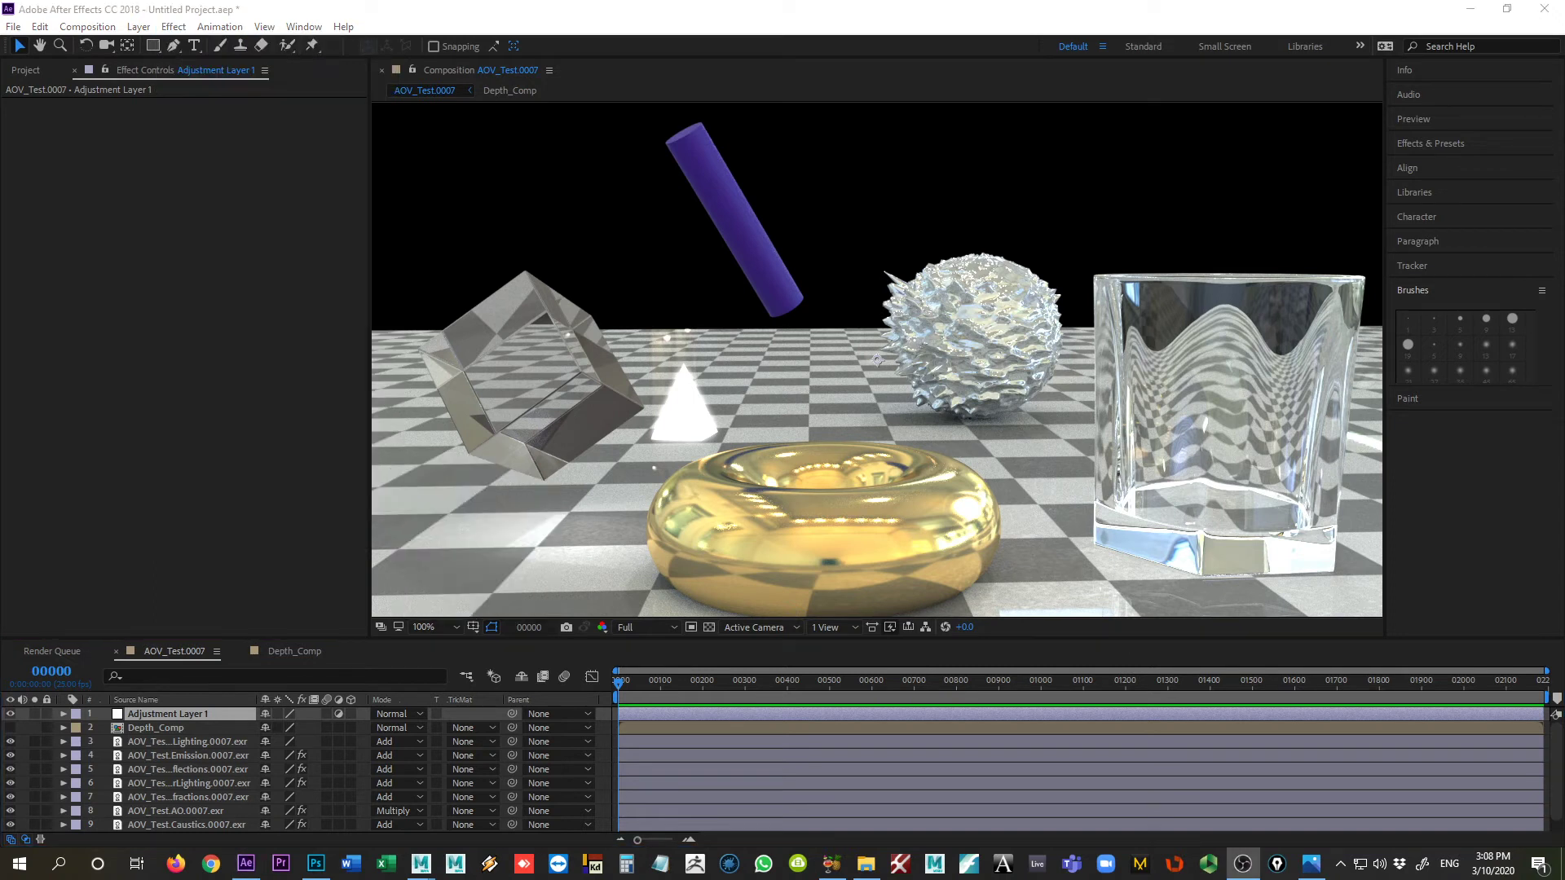
{"action": "left_click", "coordinate": [174, 26]}
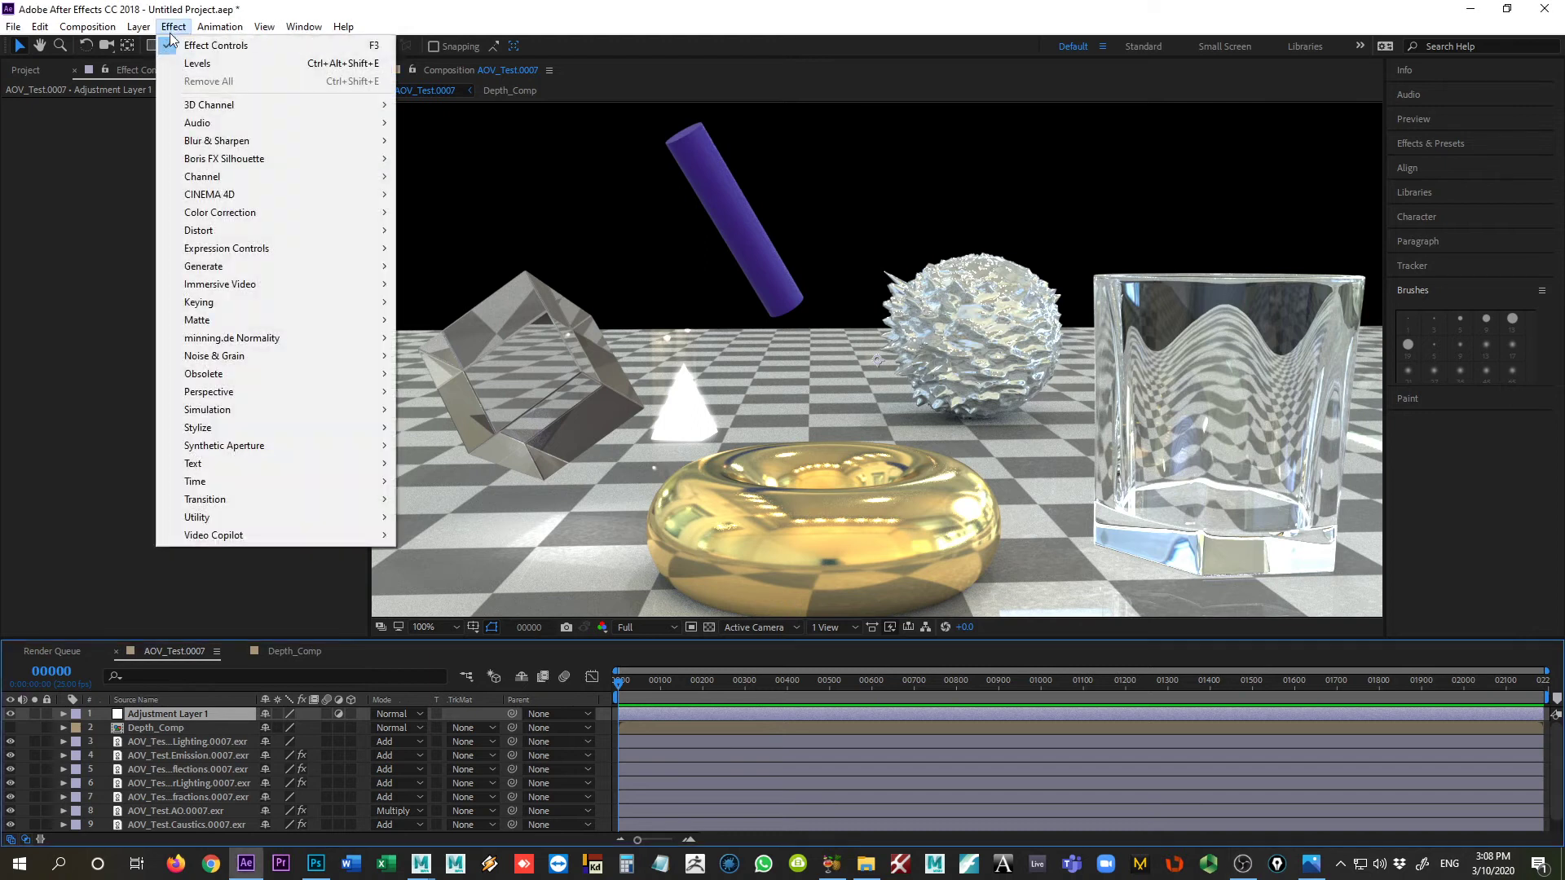
{"action": "mouse_move", "coordinate": [216, 141]}
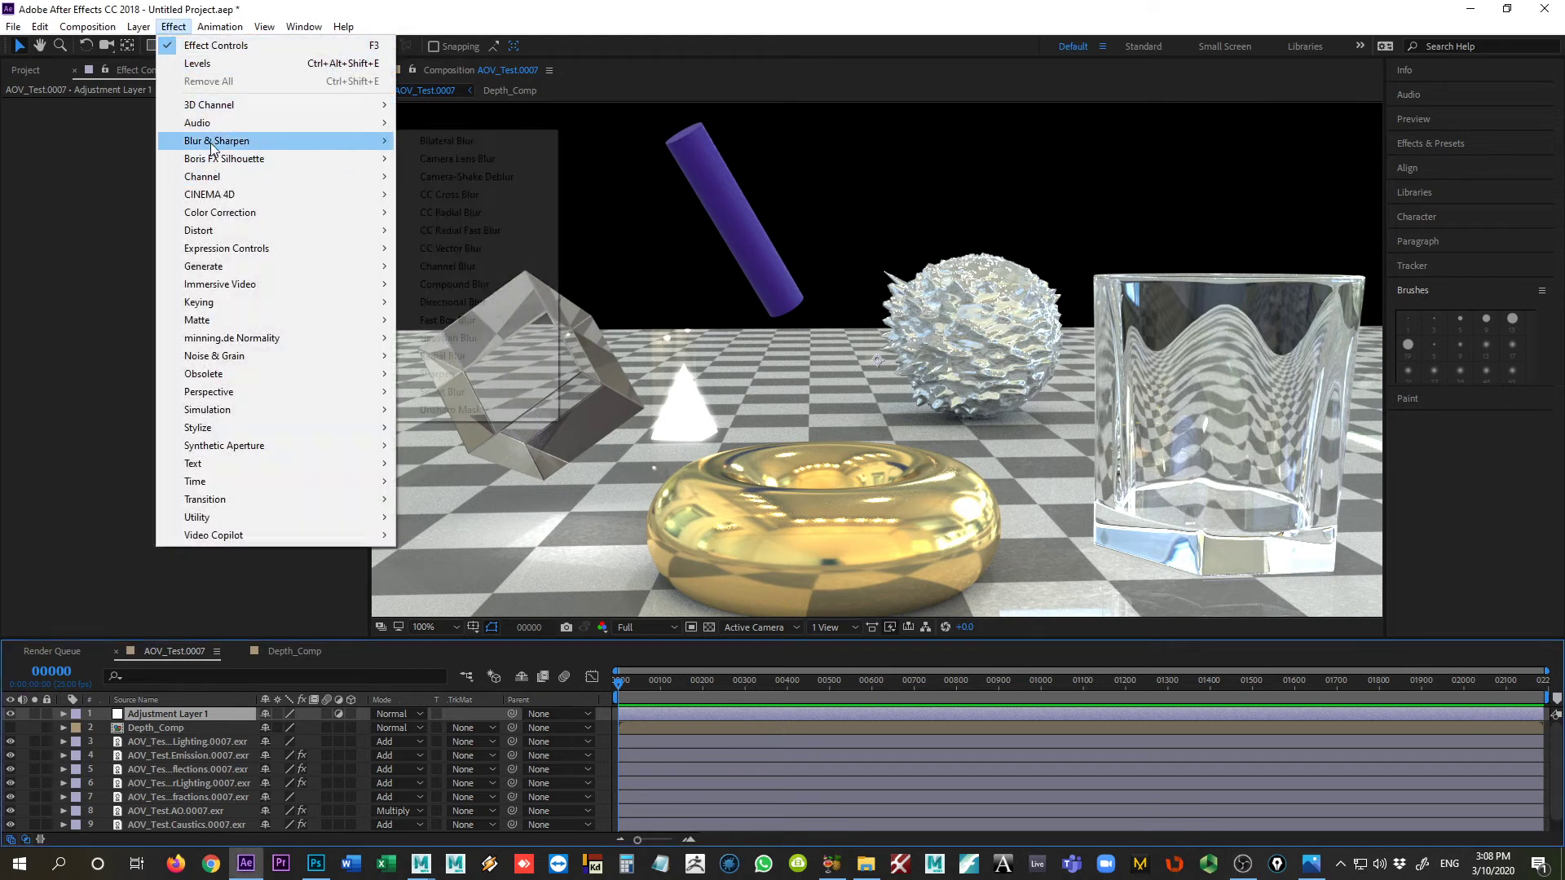
{"action": "left_click", "coordinate": [516, 159]}
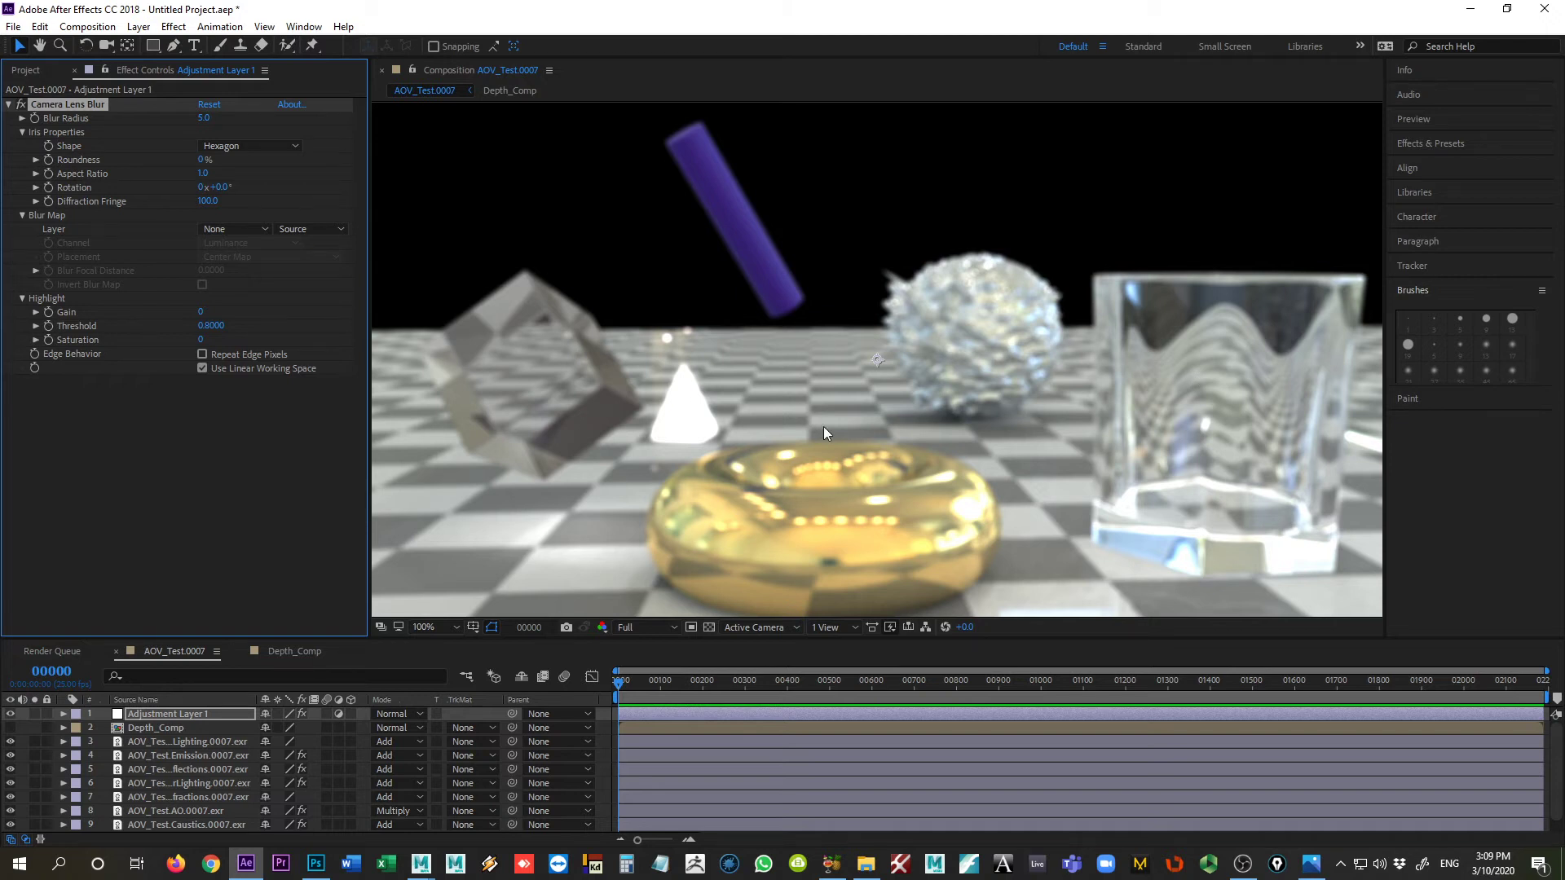
Step: Use Depth_Comp as the blur map layer of the Camera Lens Blur and set the map channel to Red
{"action": "left_click", "coordinate": [207, 228]}
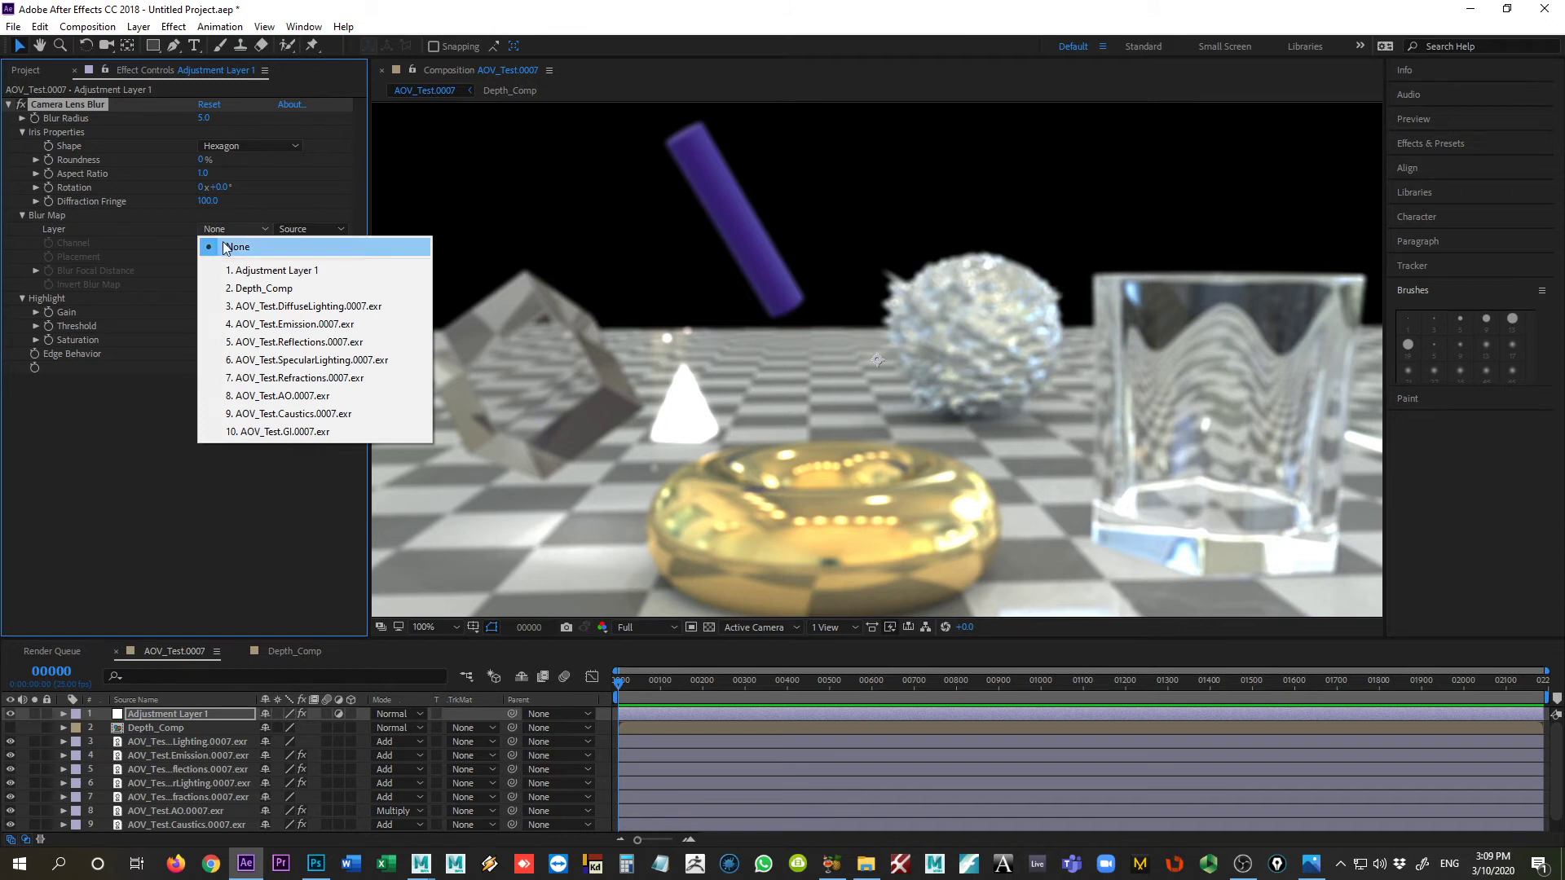
{"action": "left_click", "coordinate": [270, 290]}
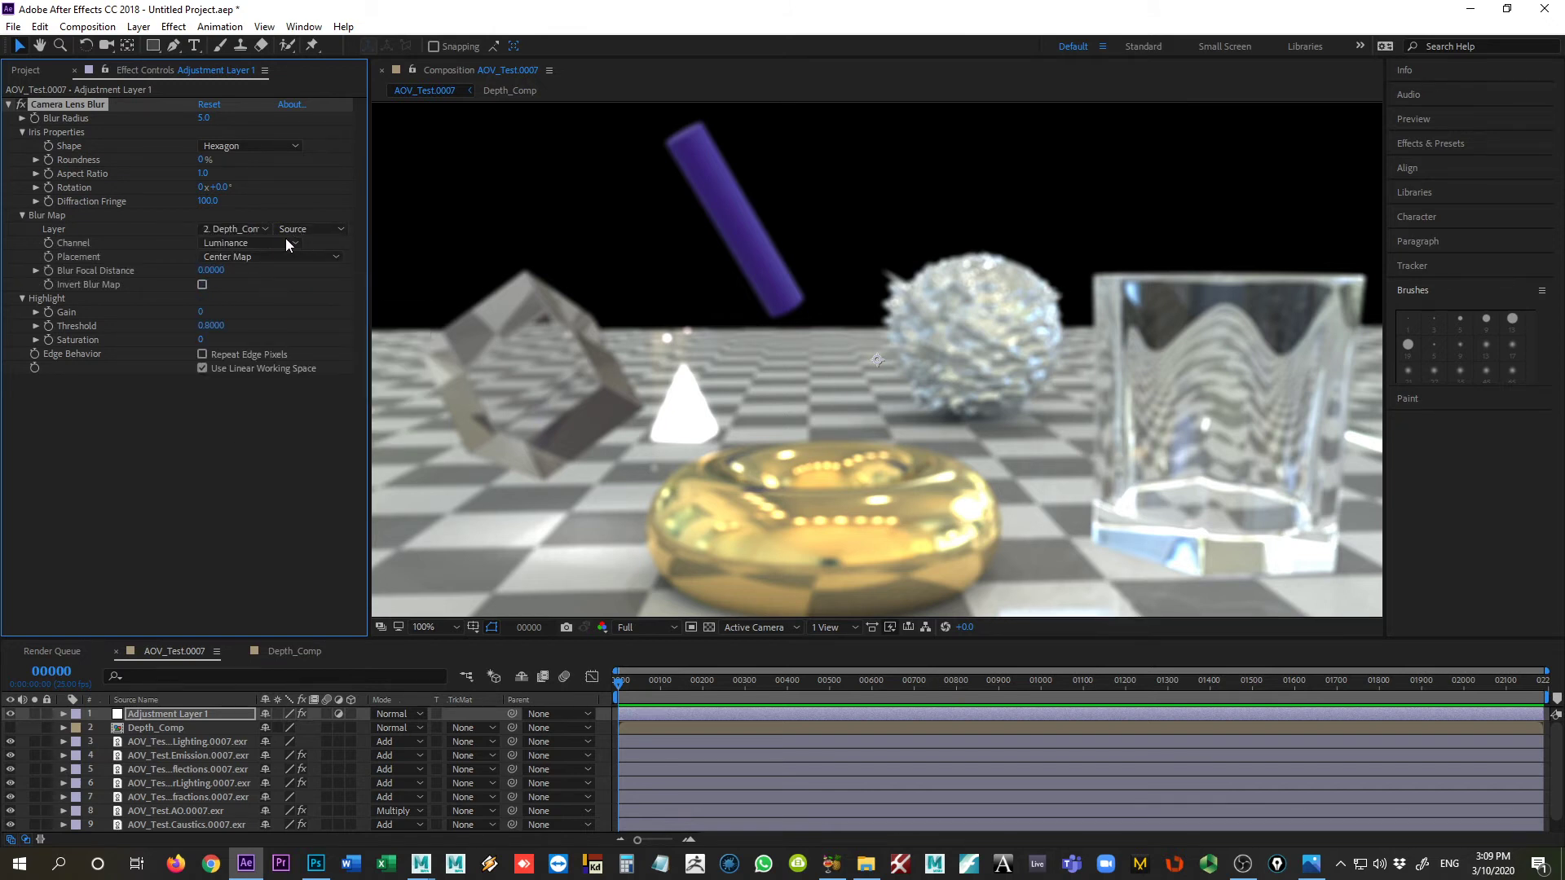
{"action": "left_click", "coordinate": [217, 243]}
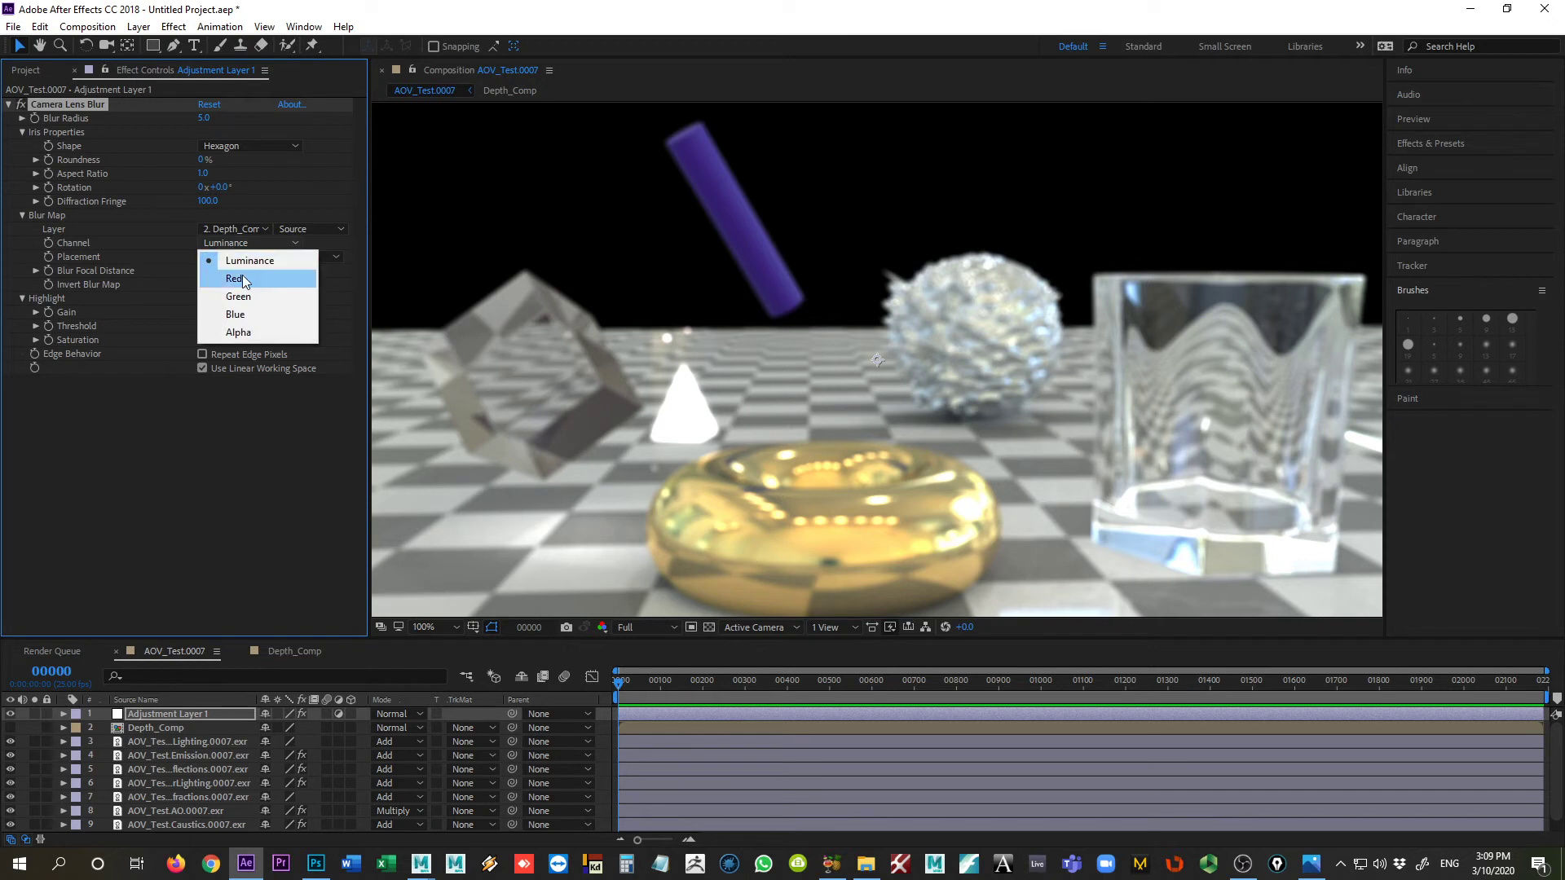
{"action": "left_click", "coordinate": [237, 279]}
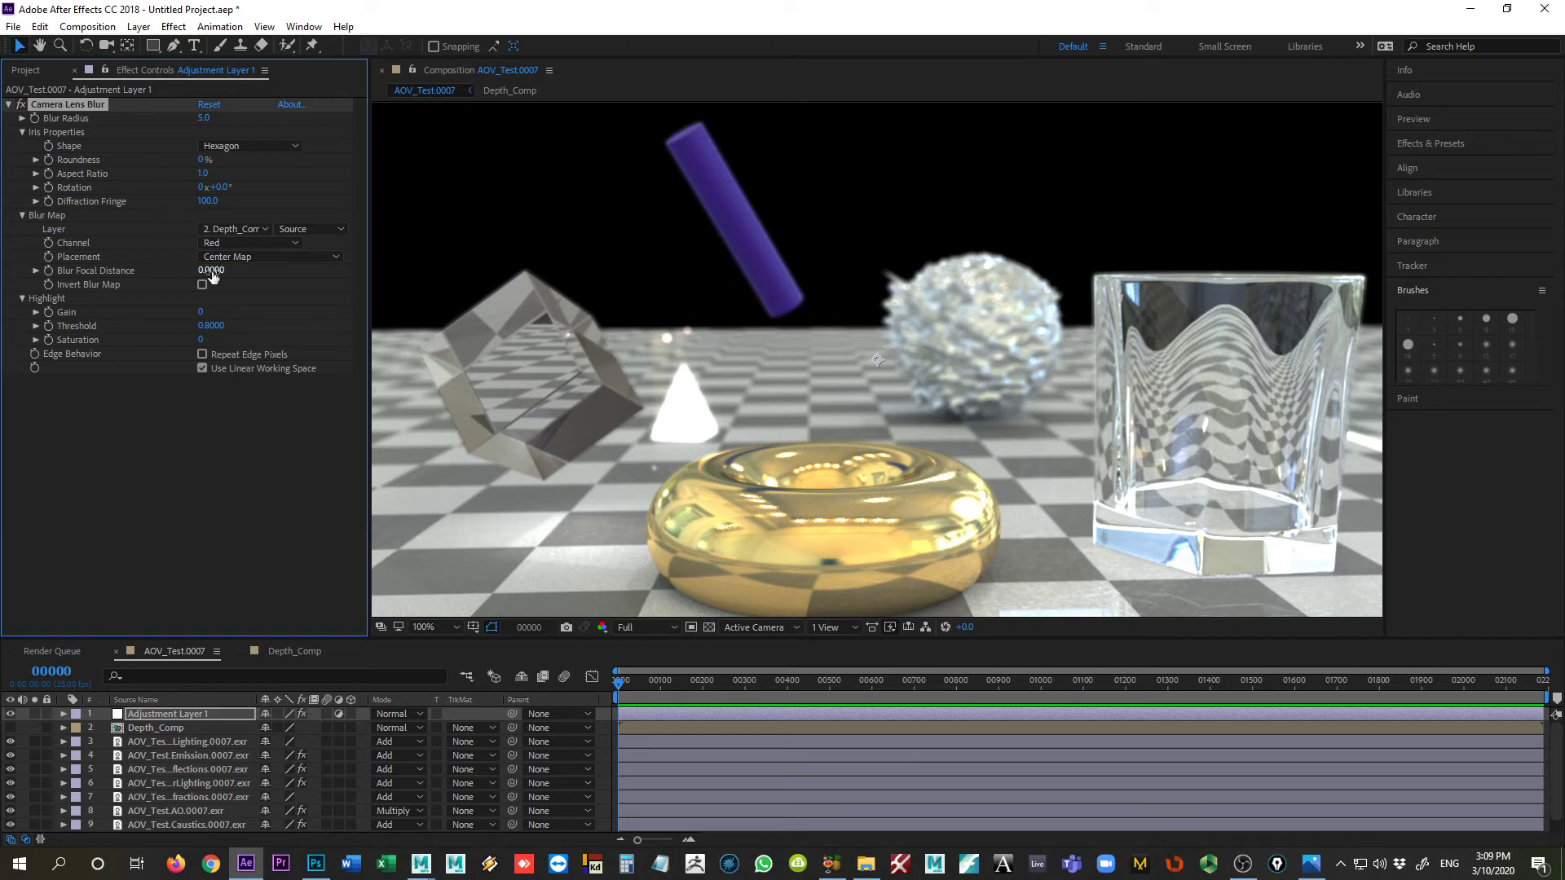
Step: Try Blur Focal Distance values of 0.68 and about 0.92, and reset the distance to 0
{"action": "left_click_drag", "start_coordinate": [212, 276], "coordinate": [278, 281]}
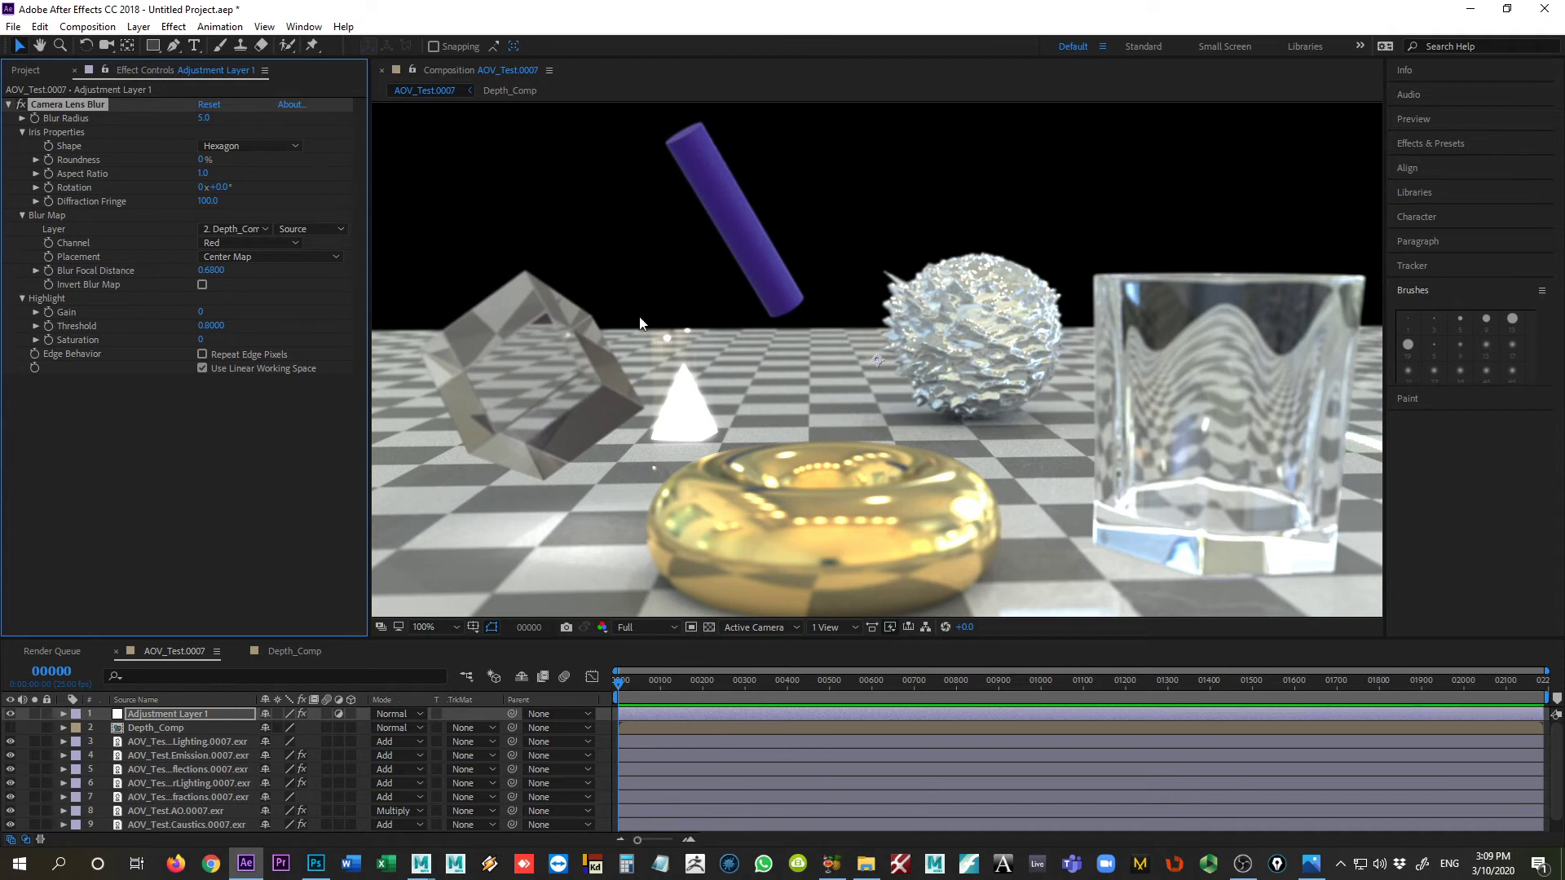
{"action": "left_click_drag", "start_coordinate": [222, 270], "coordinate": [239, 273]}
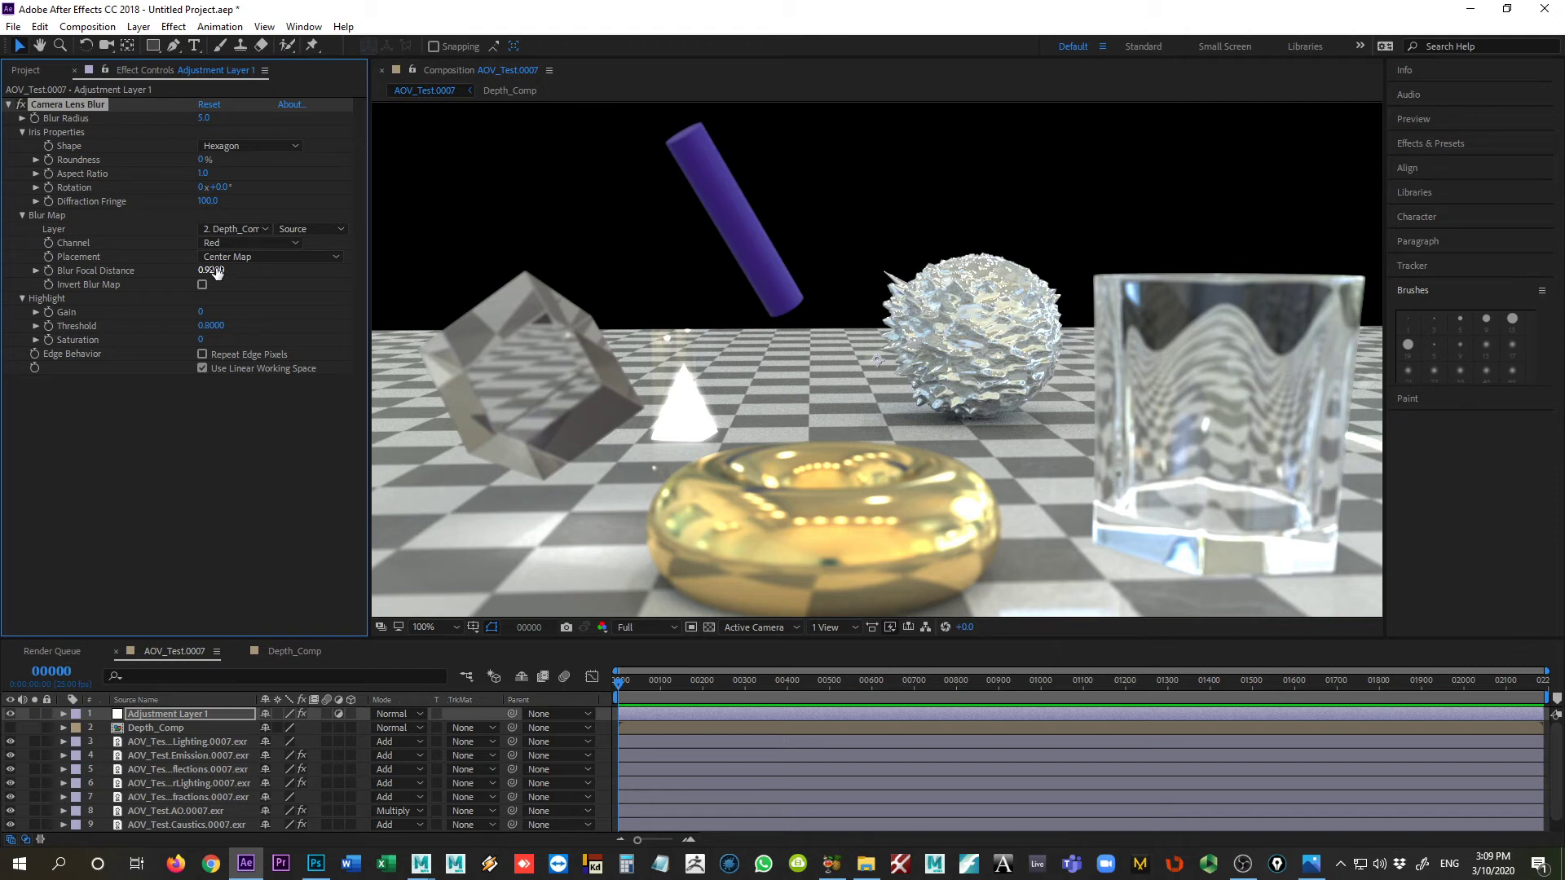
{"action": "type", "text": "0"}
{"action": "key", "text": "Return"}
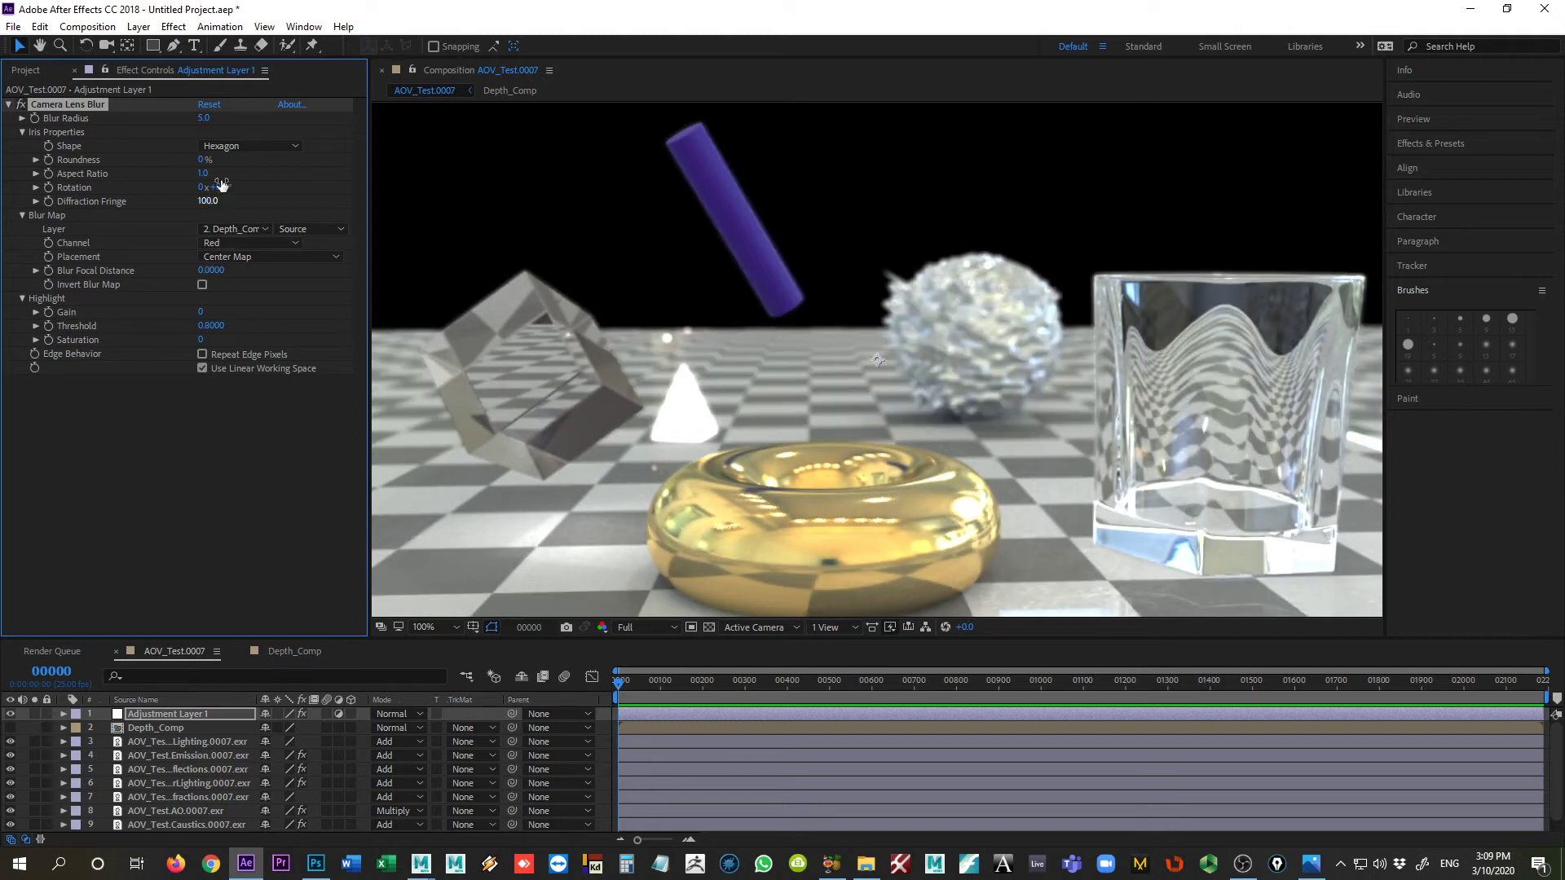
Step: Set the lens blur's iris shape to Decagon and enable Repeat Edge Pixels
{"action": "left_click", "coordinate": [240, 147]}
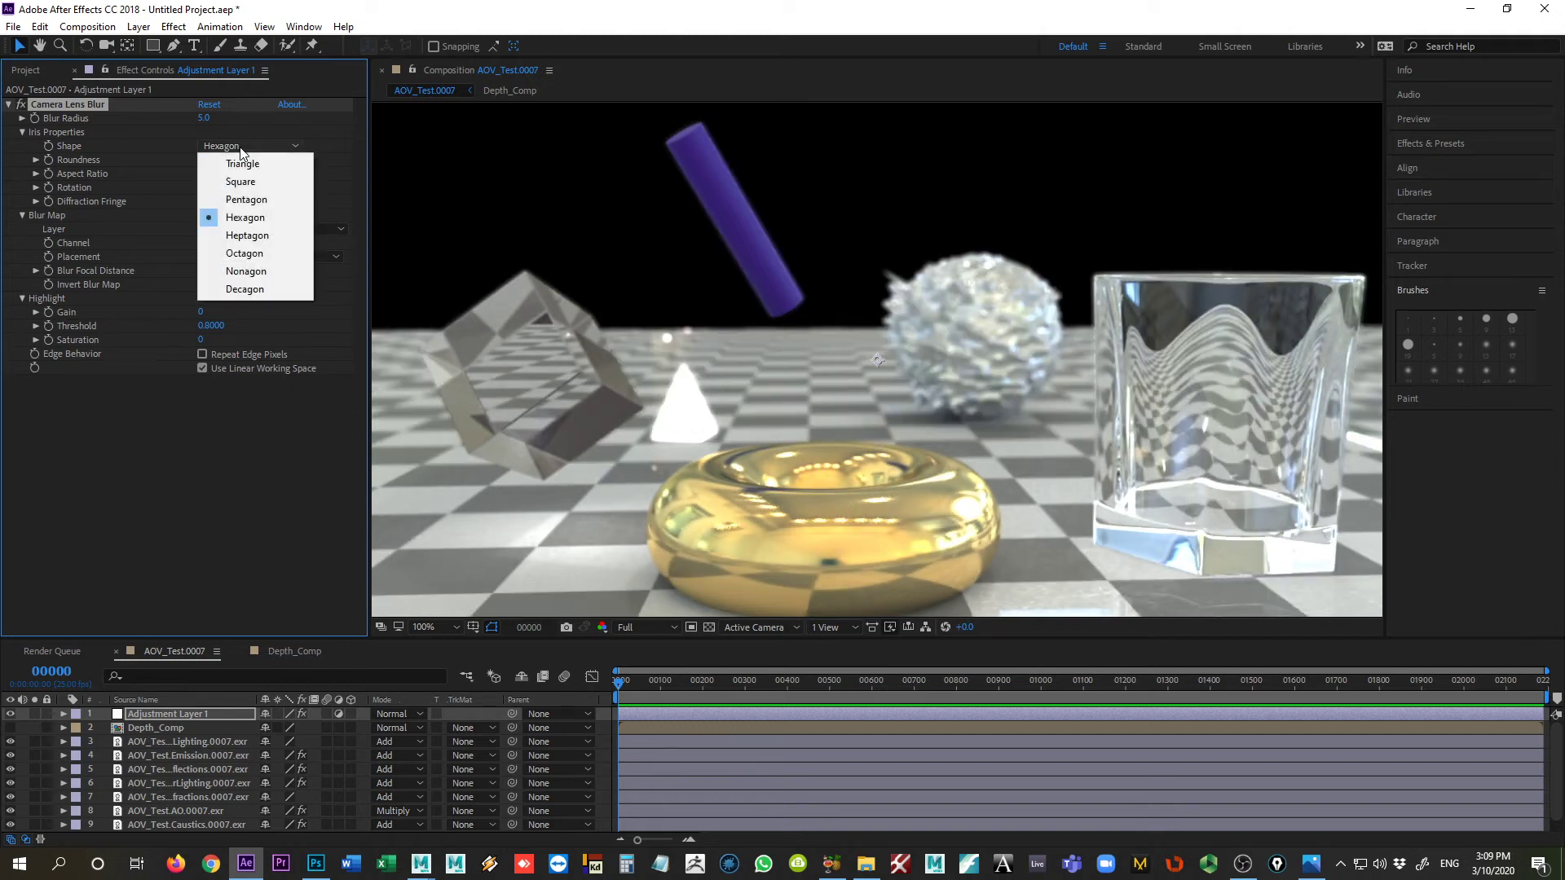
{"action": "left_click", "coordinate": [261, 291]}
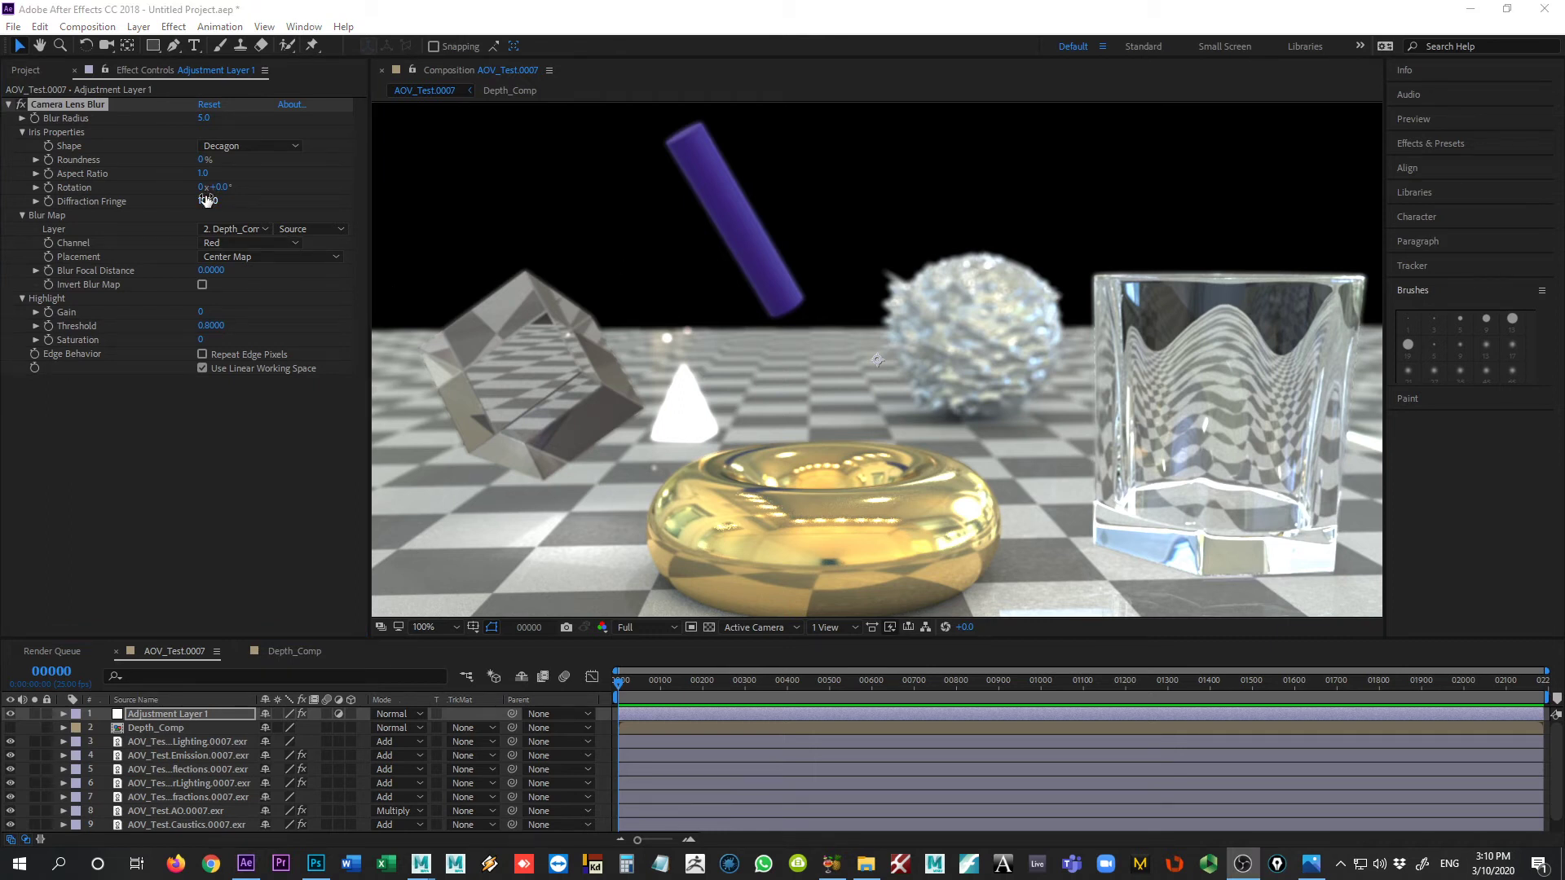
{"action": "left_click", "coordinate": [202, 355]}
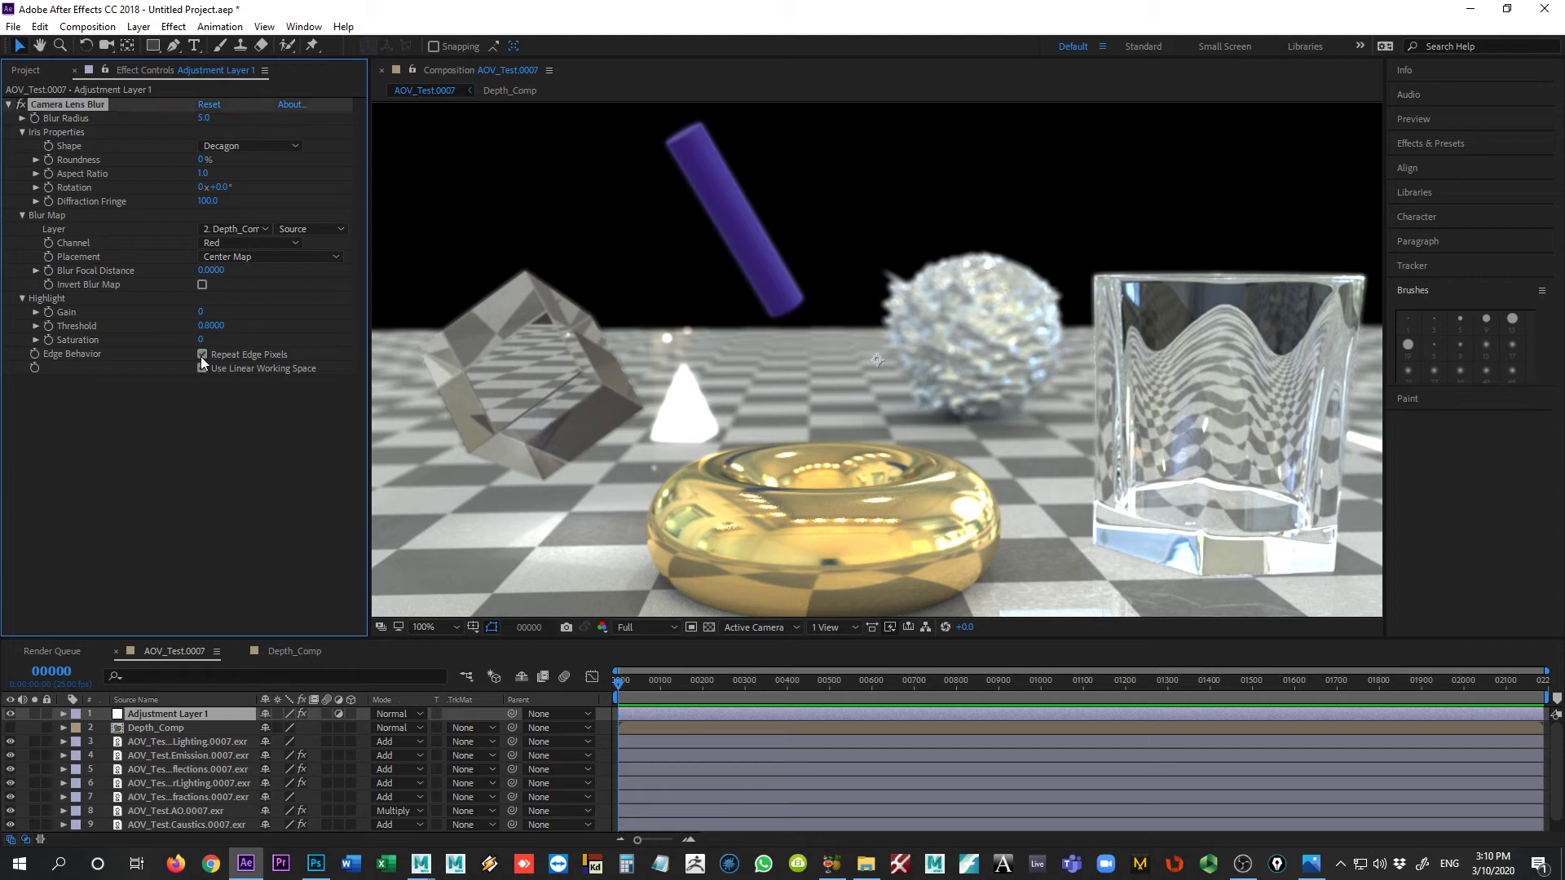
Step: Examine the depth-blurred render and its outer edges, both as a whole frame and at full size
{"action": "scroll", "coordinate": [391, 463], "scroll_direction": "down", "scroll_amount": 1}
{"action": "scroll", "coordinate": [391, 463], "scroll_direction": "up", "scroll_amount": 1}
{"action": "scroll", "coordinate": [393, 457], "scroll_direction": "down", "scroll_amount": 1}
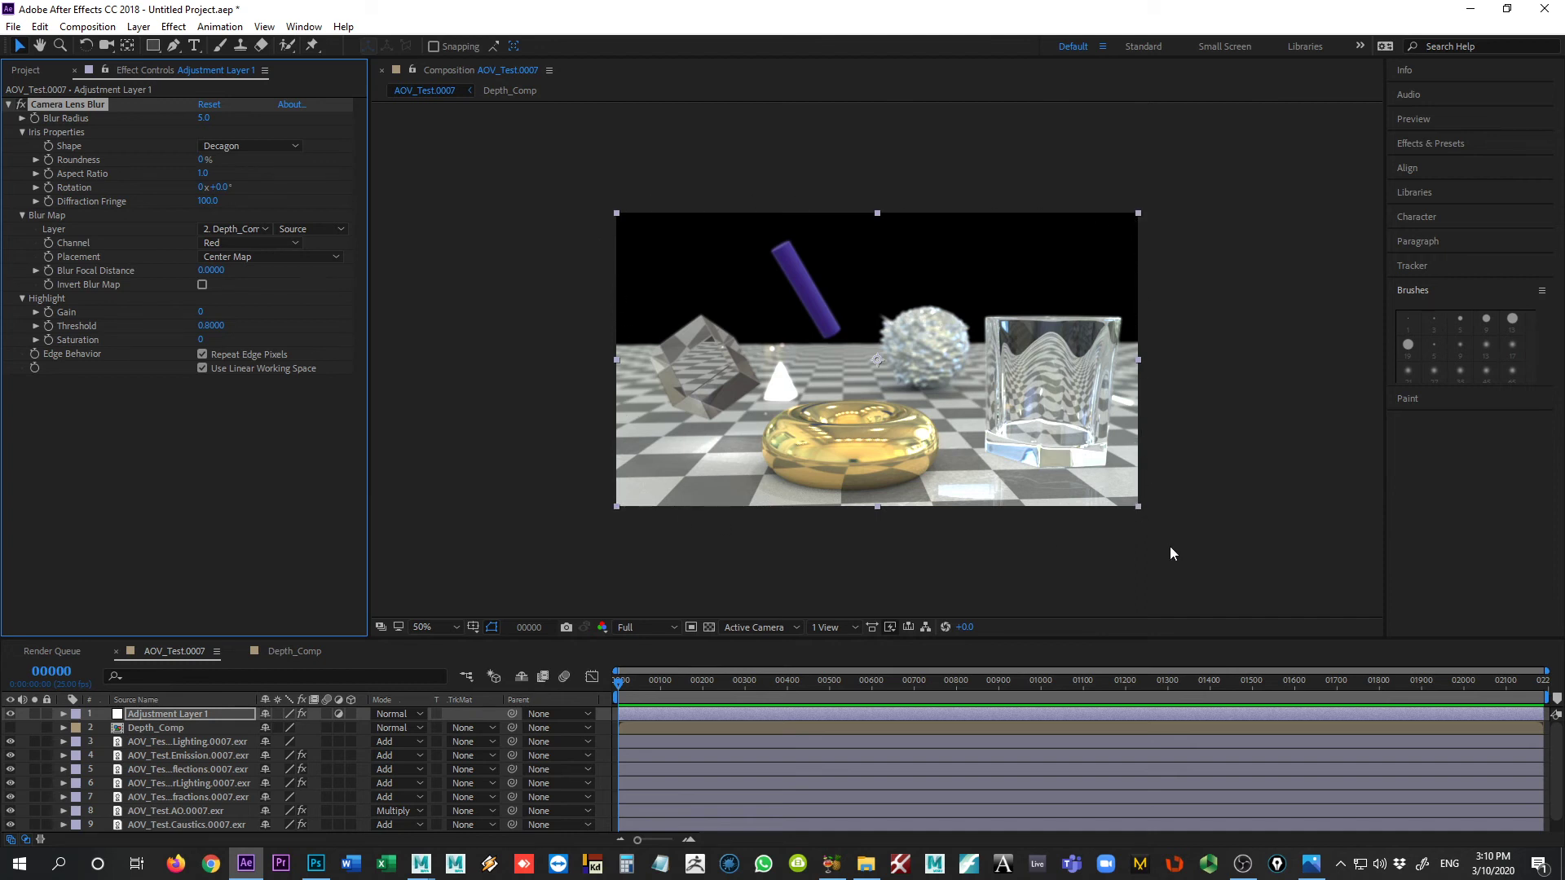
{"action": "key", "text": "slash"}
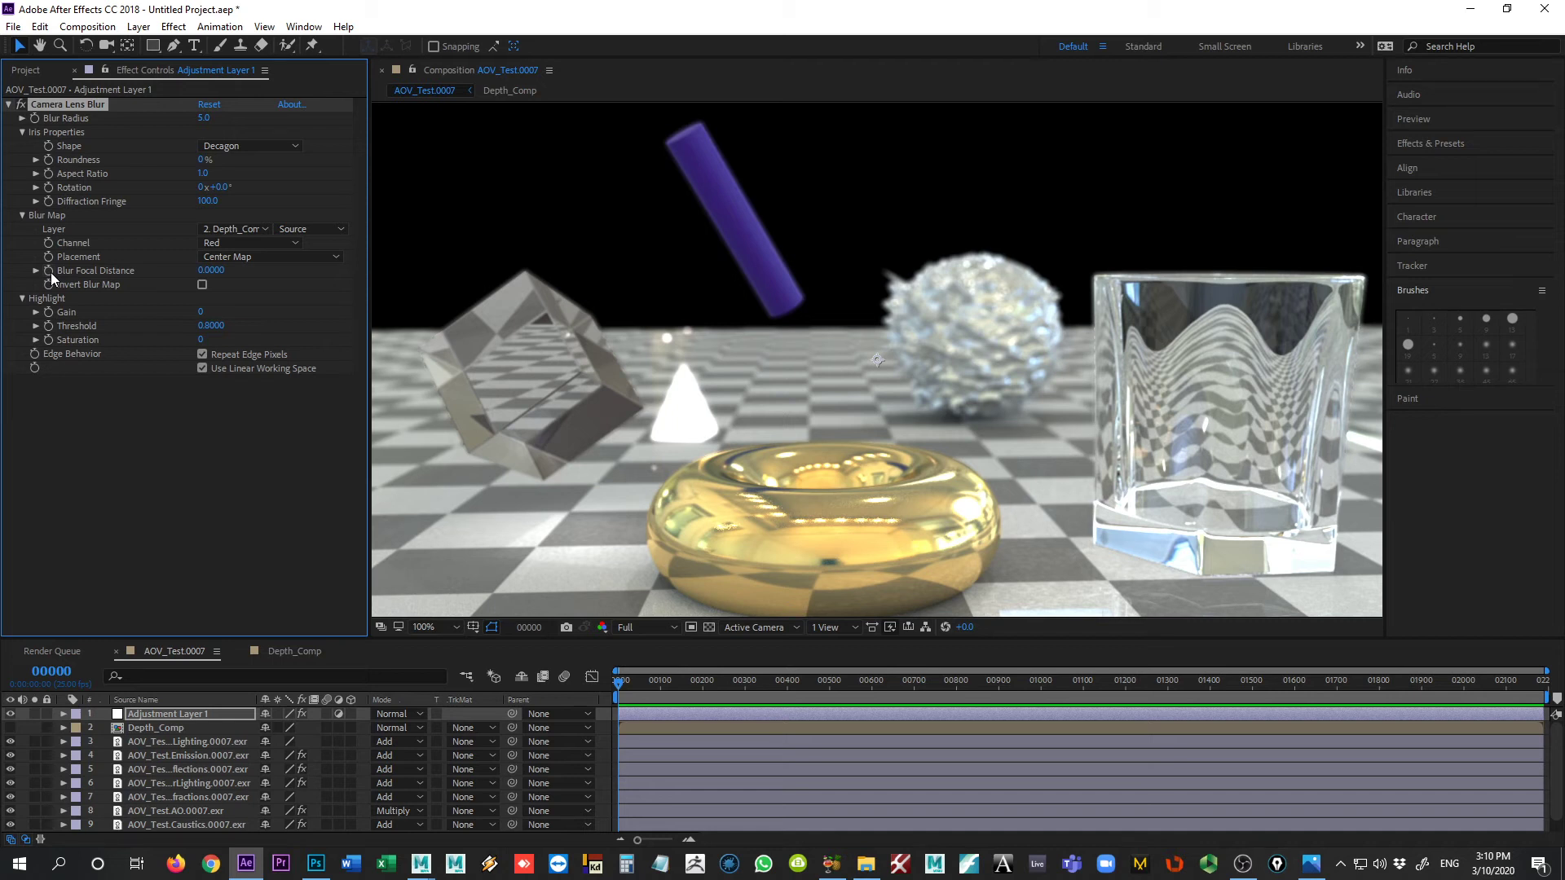
{"action": "key", "text": "comma"}
{"action": "key", "text": "period"}
{"action": "key", "text": "comma"}
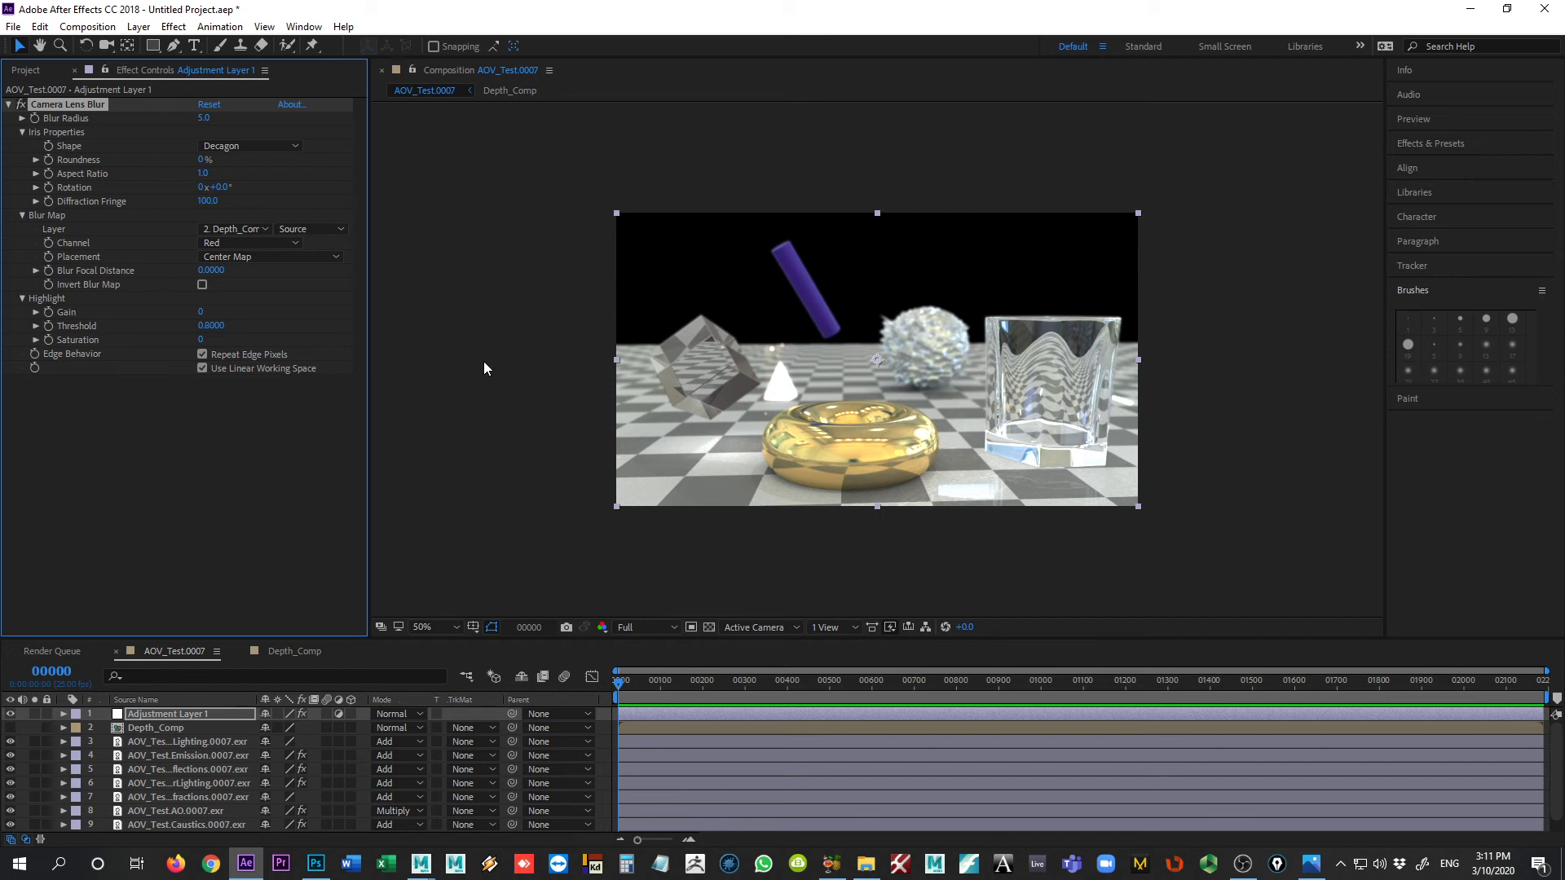
{"action": "key", "text": "slash"}
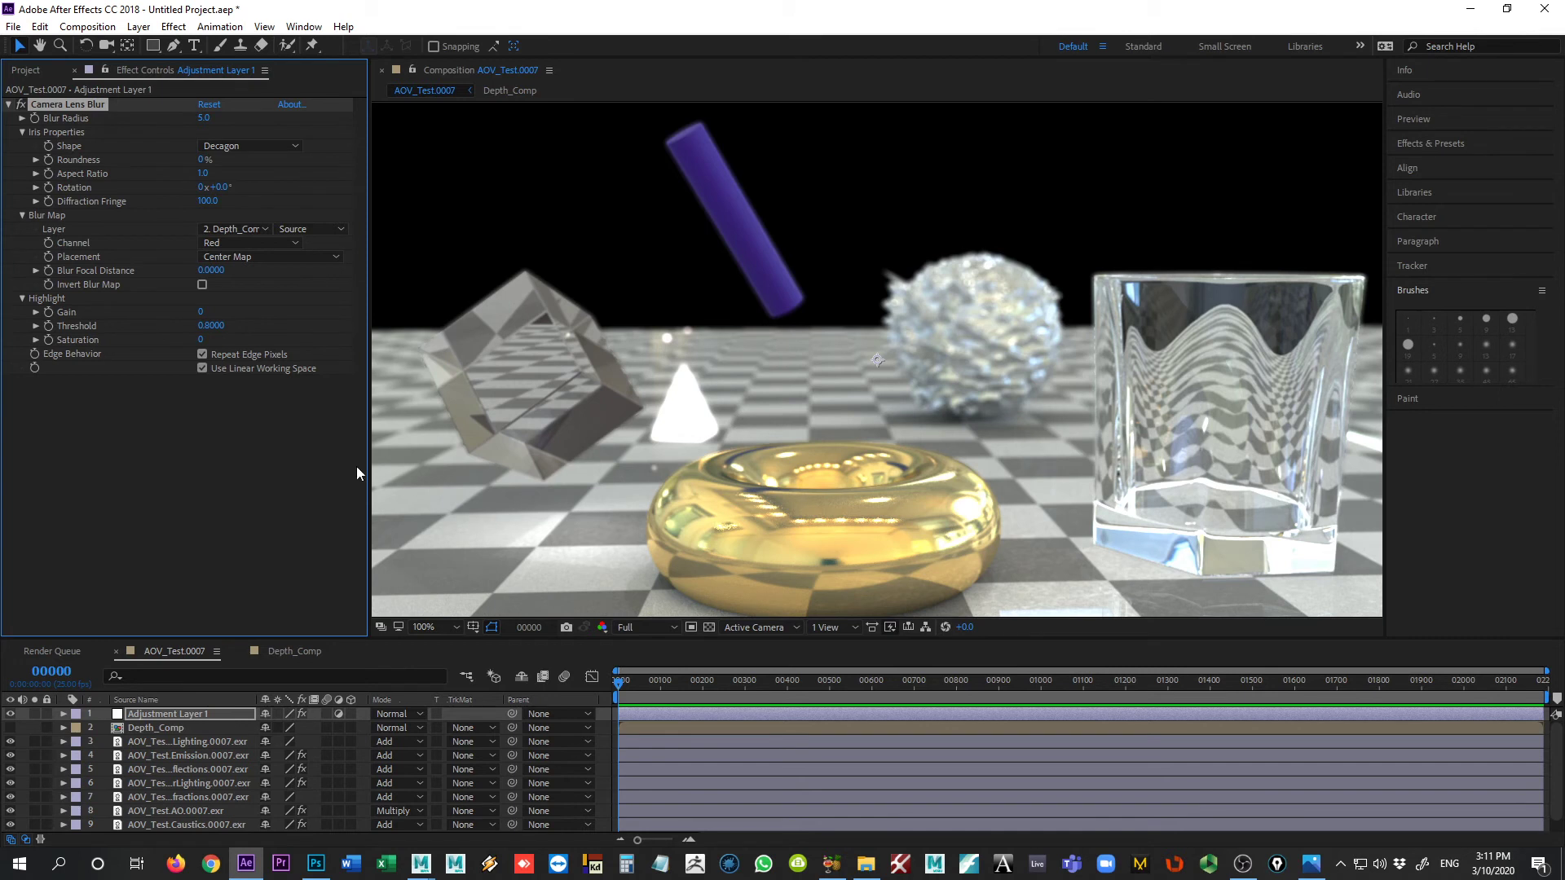
Step: Create a red 1280 × 720 px solid and place it beneath all other layers in AOV_Test.0007
{"action": "left_click", "coordinate": [139, 27]}
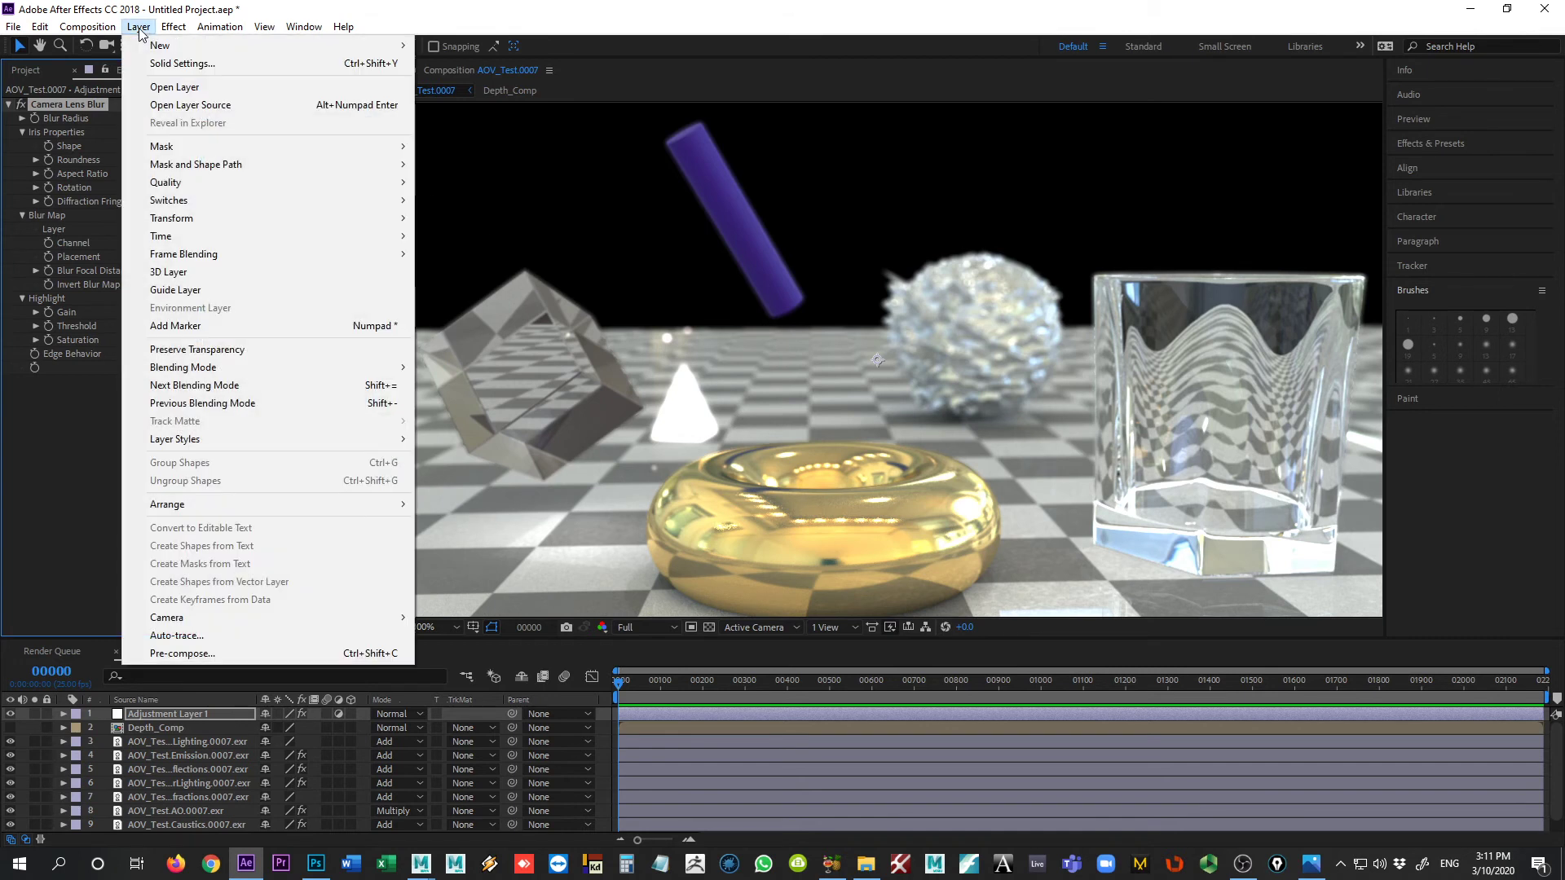
{"action": "mouse_move", "coordinate": [149, 45]}
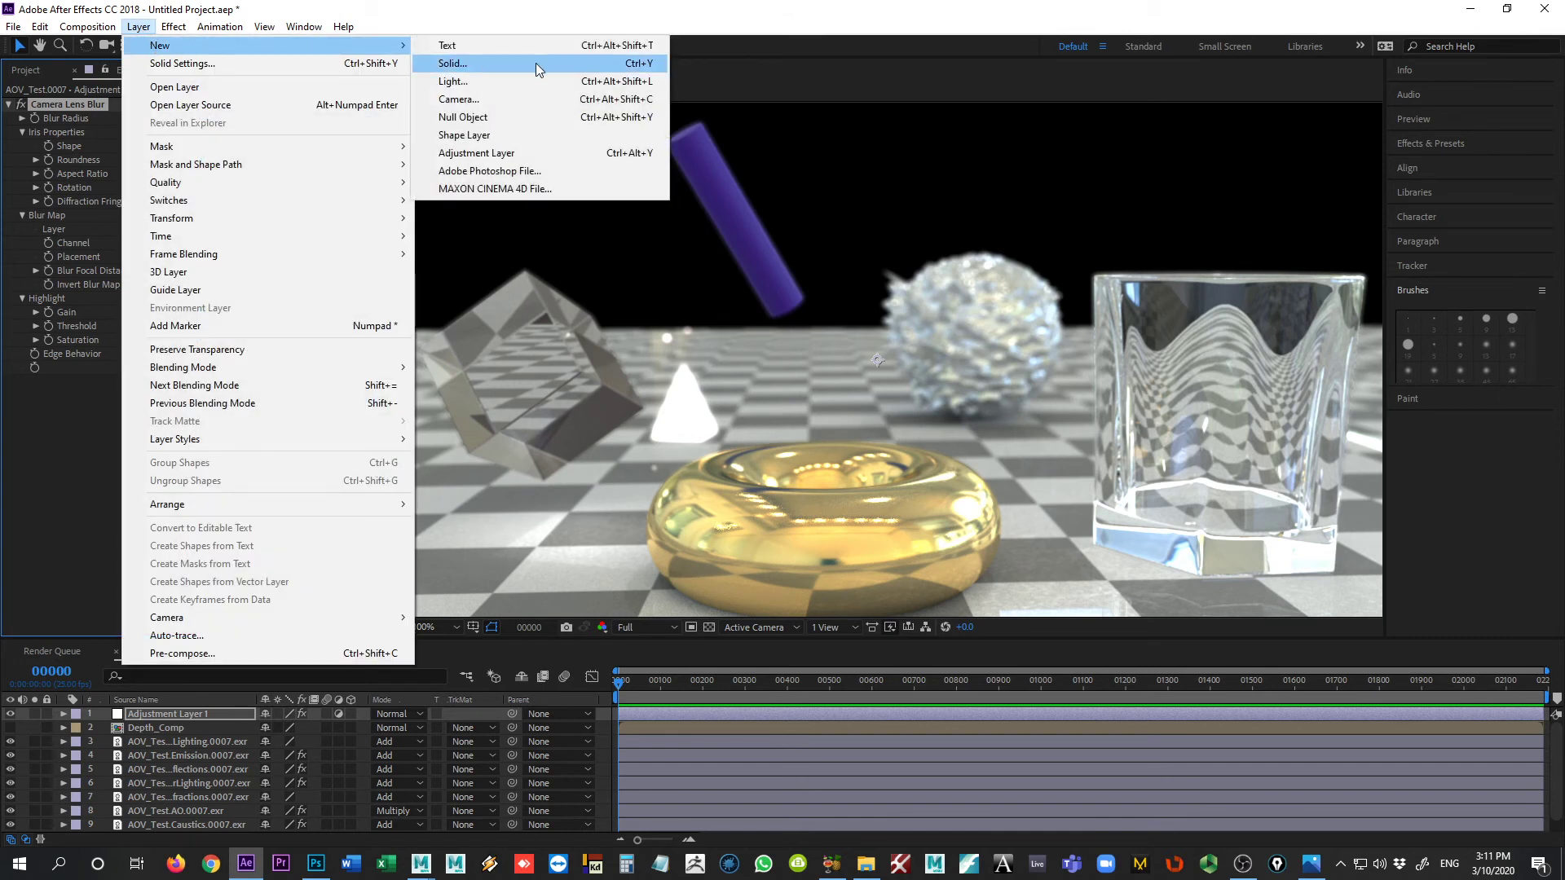
{"action": "left_click", "coordinate": [536, 63]}
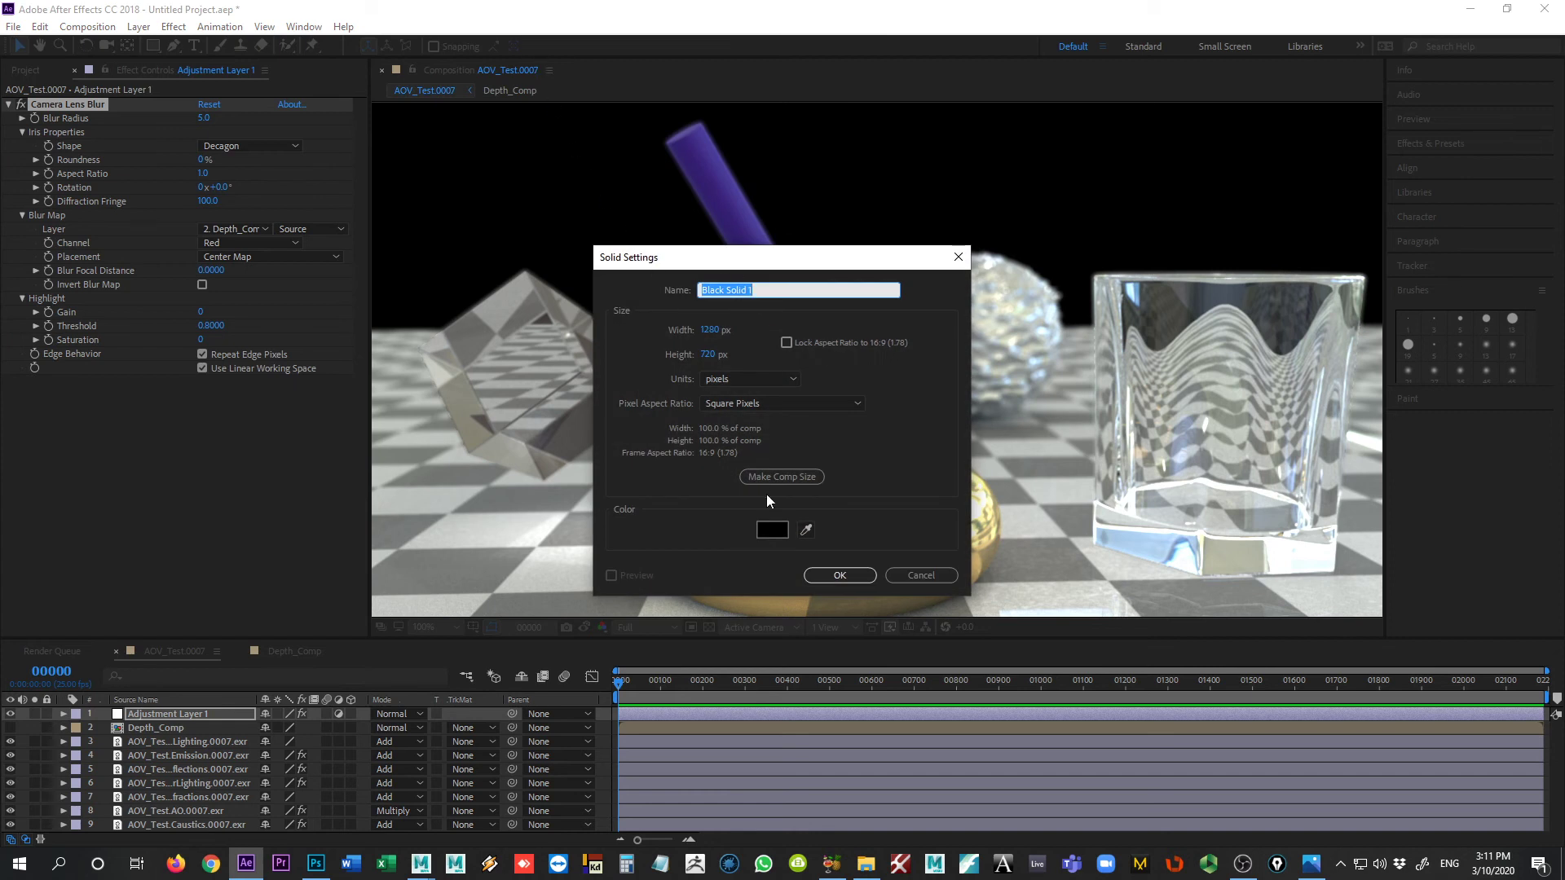
{"action": "left_click", "coordinate": [805, 532]}
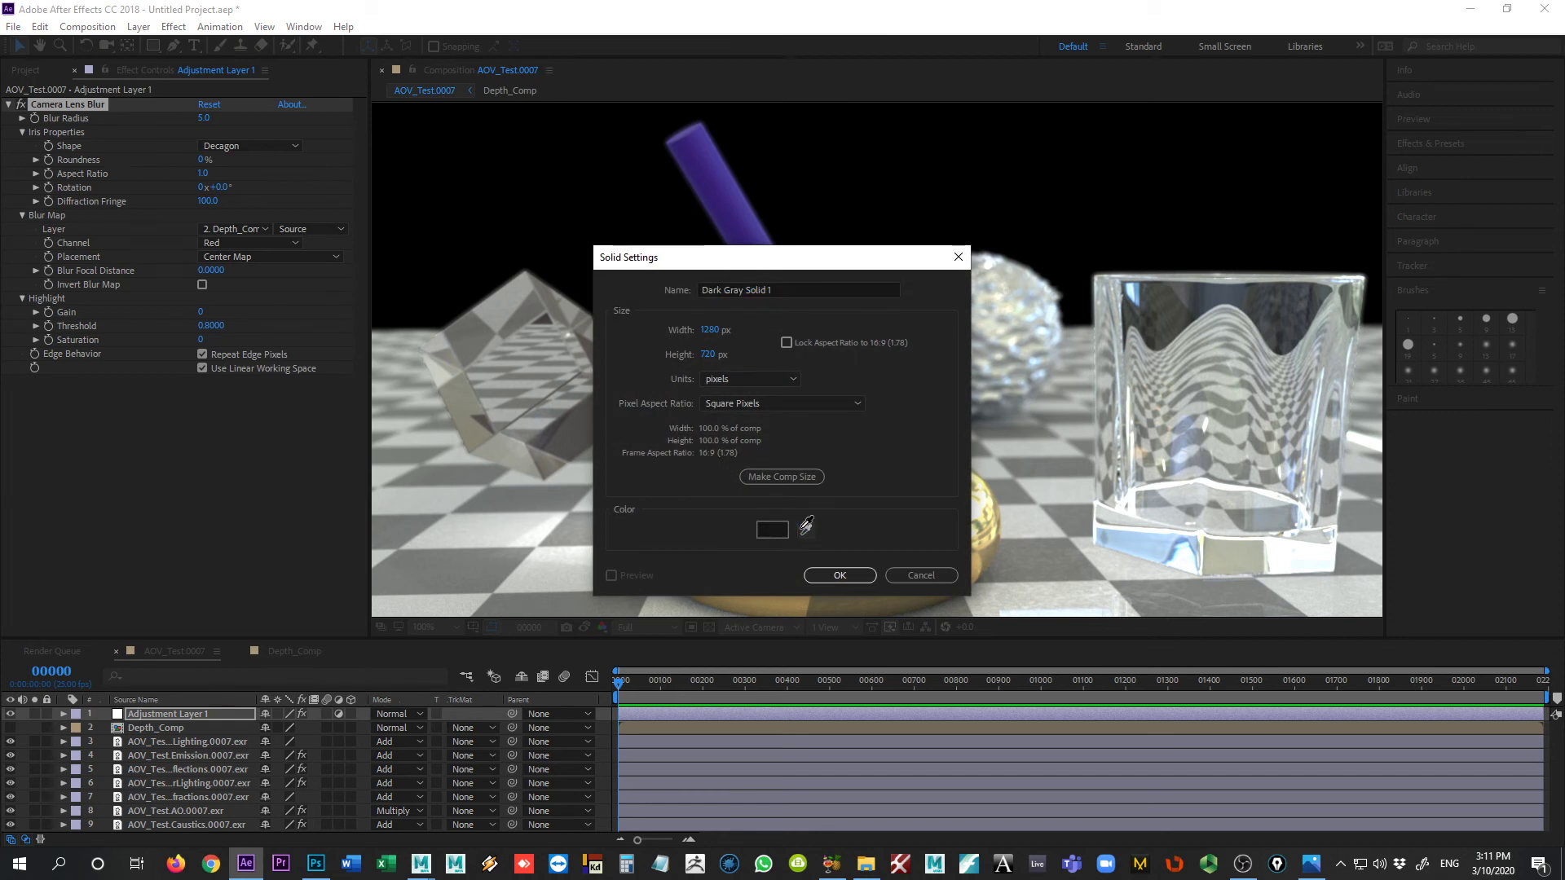
{"action": "left_click", "coordinate": [778, 533]}
{"action": "left_click", "coordinate": [778, 533]}
{"action": "left_click_drag", "start_coordinate": [315, 203], "coordinate": [330, 170]}
{"action": "left_click", "coordinate": [518, 138]}
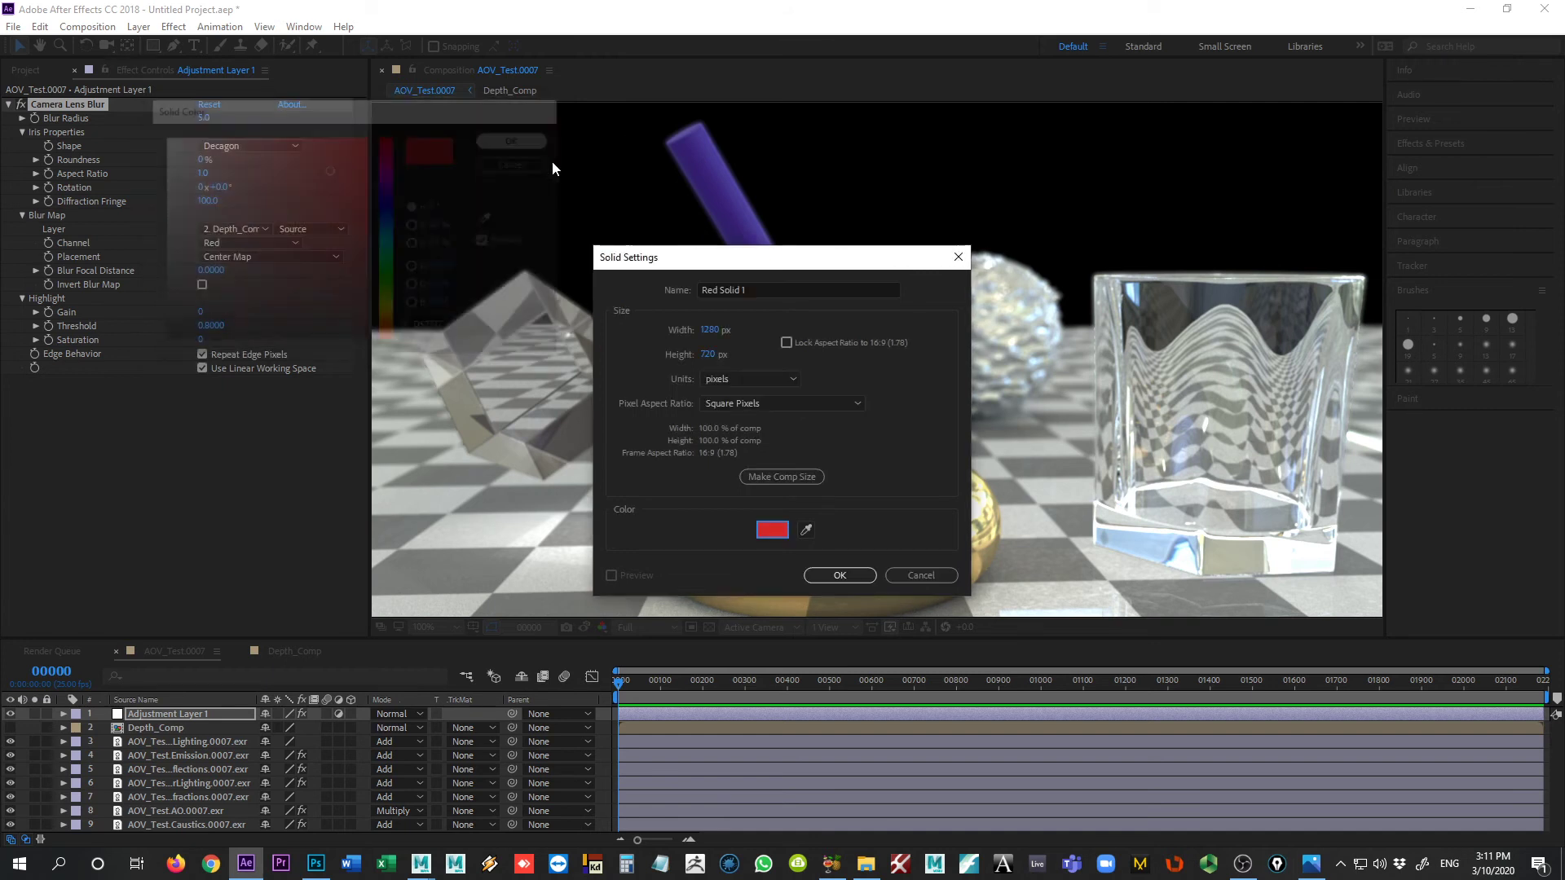
{"action": "left_click", "coordinate": [840, 576]}
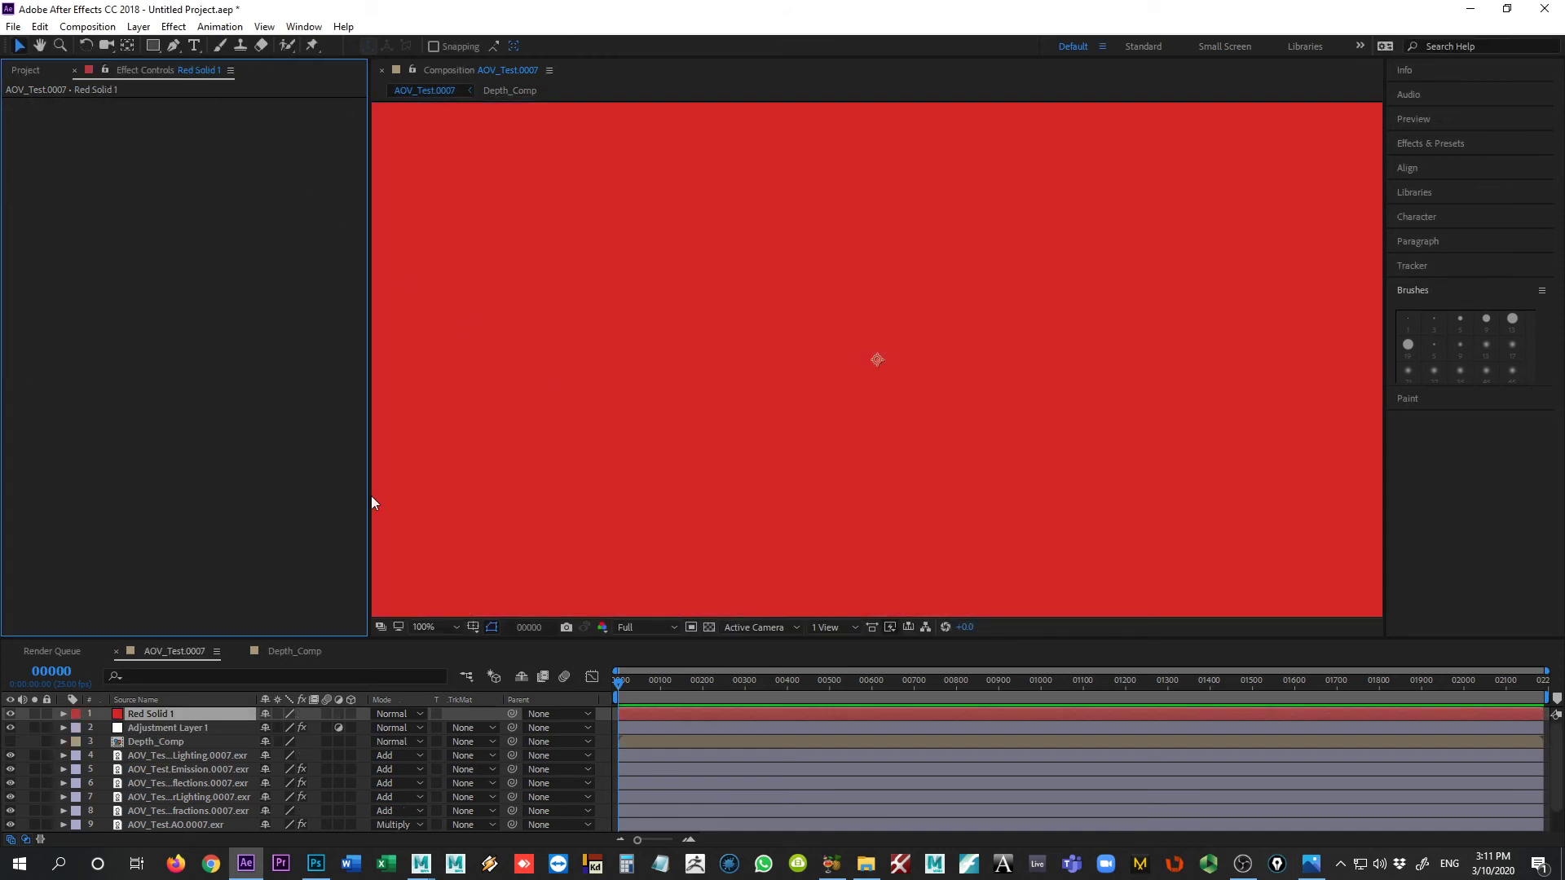
{"action": "left_click_drag", "start_coordinate": [251, 639], "coordinate": [255, 476]}
{"action": "left_click_drag", "start_coordinate": [157, 596], "coordinate": [183, 735]}
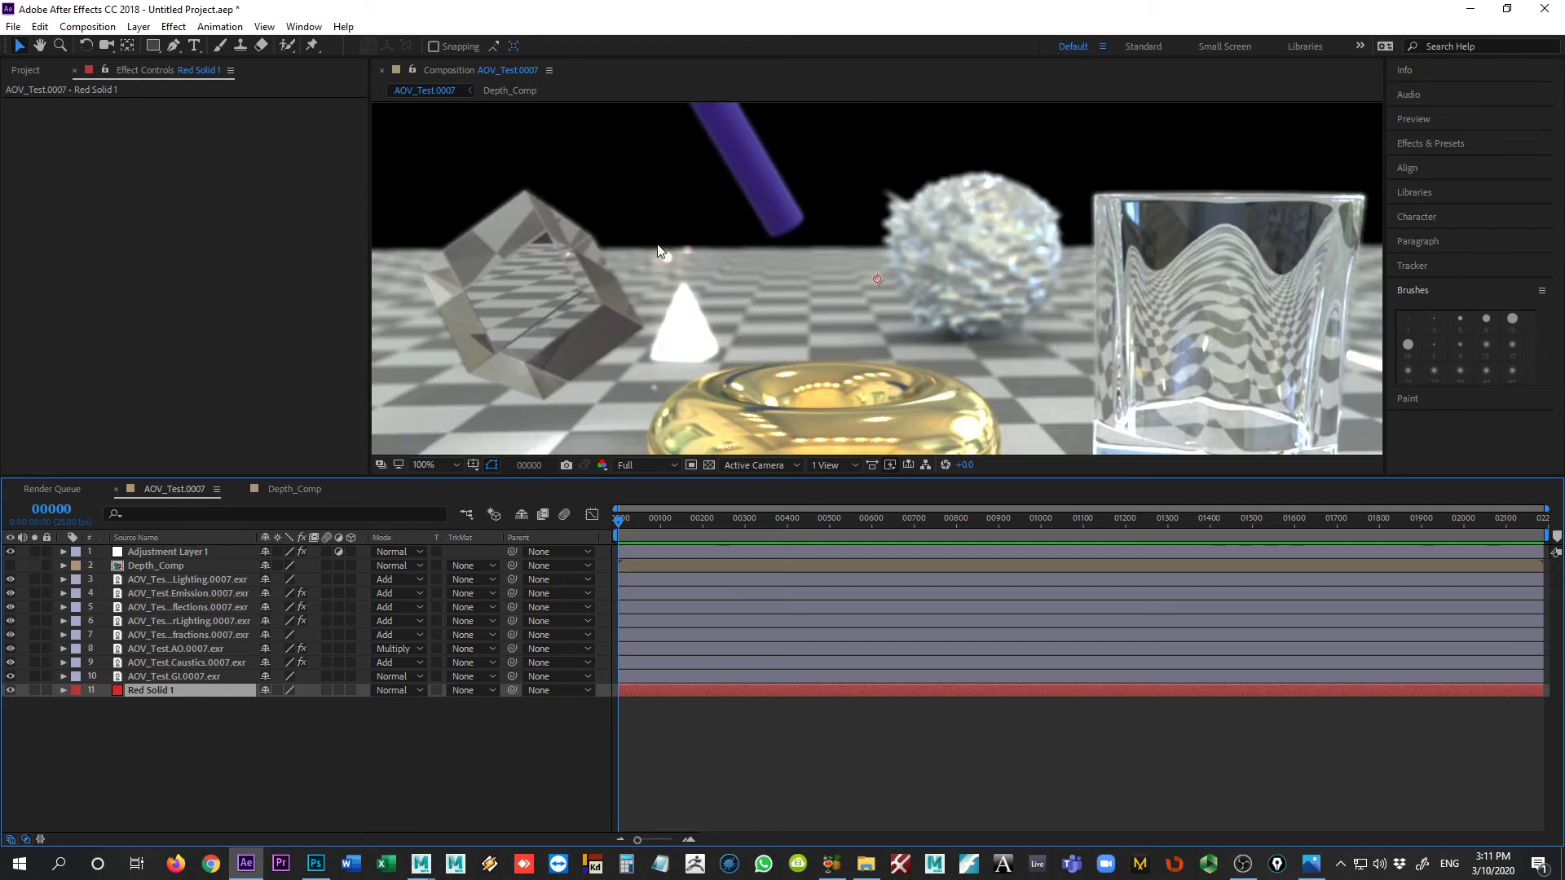
{"action": "key", "text": "space"}
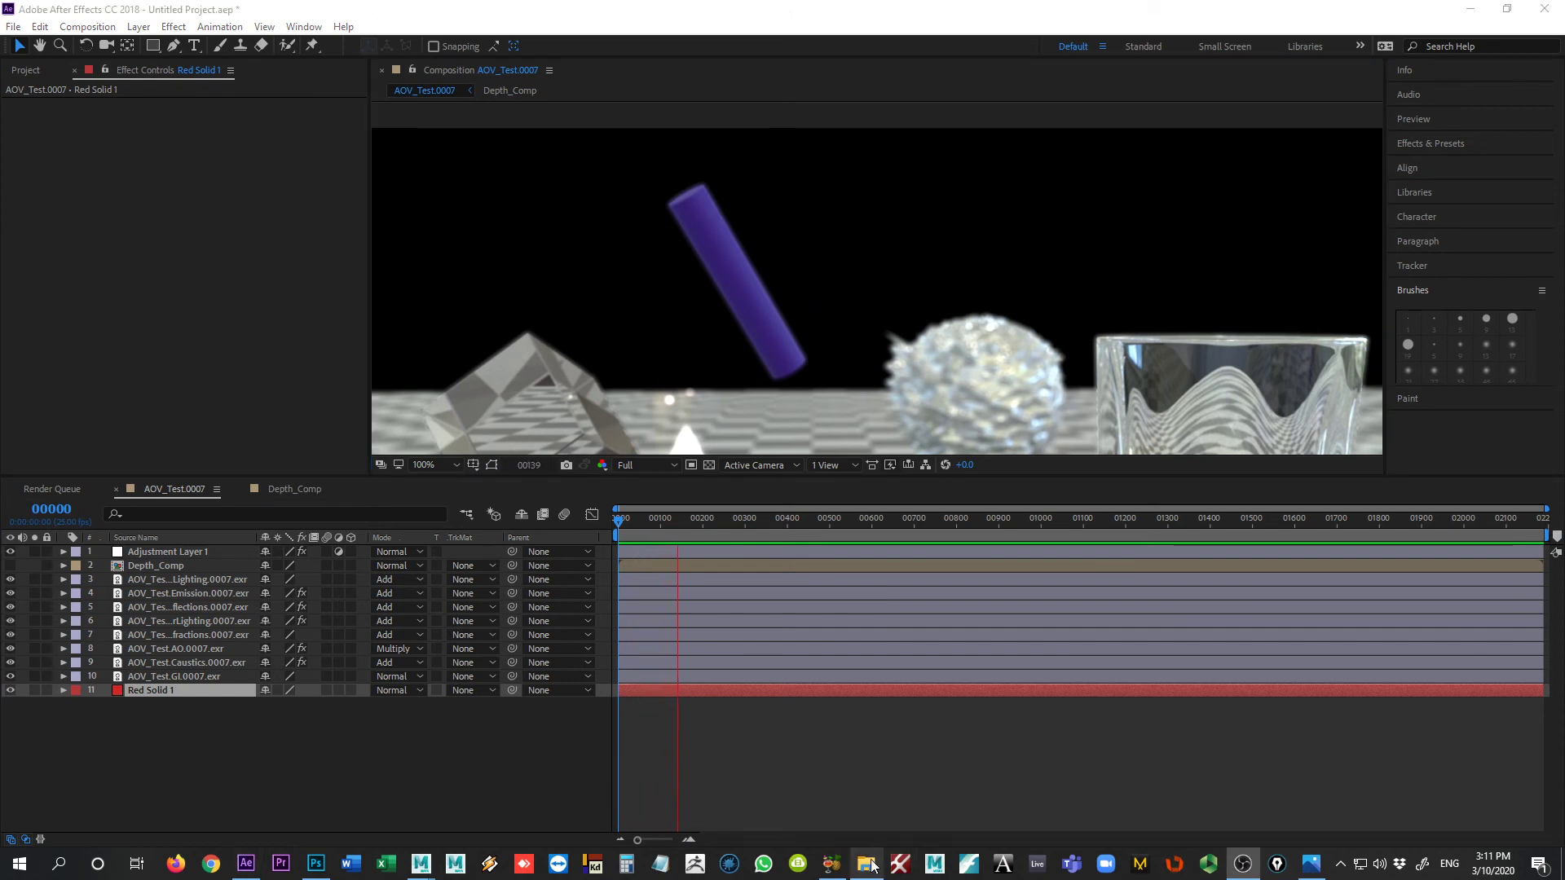
{"action": "left_click", "coordinate": [662, 580]}
{"action": "left_click", "coordinate": [642, 725]}
{"action": "key", "text": "space"}
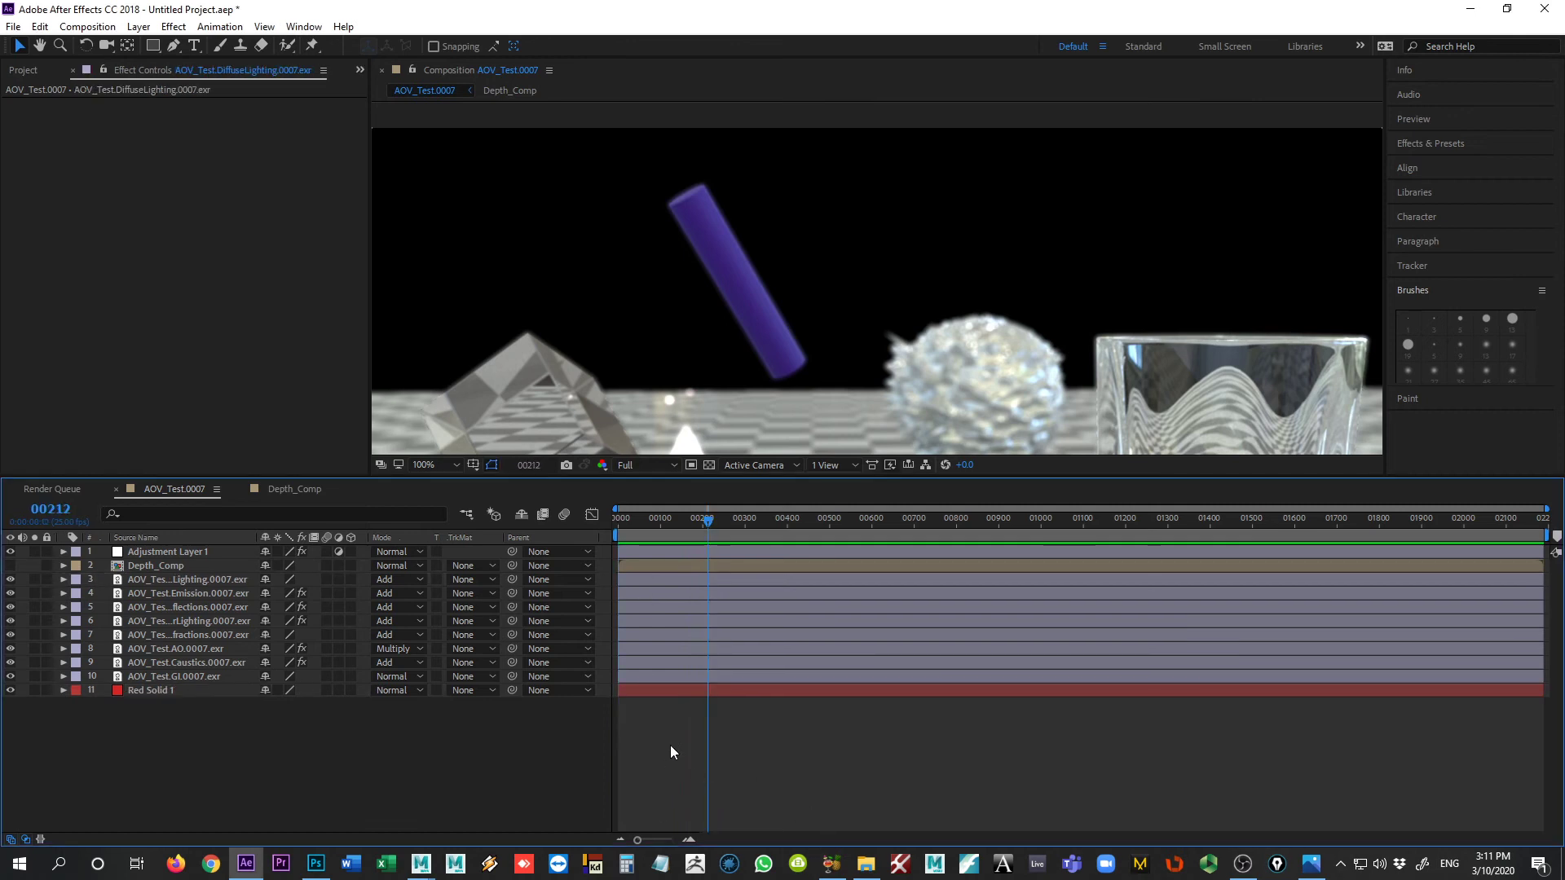
{"action": "left_click_drag", "start_coordinate": [698, 521], "coordinate": [617, 522]}
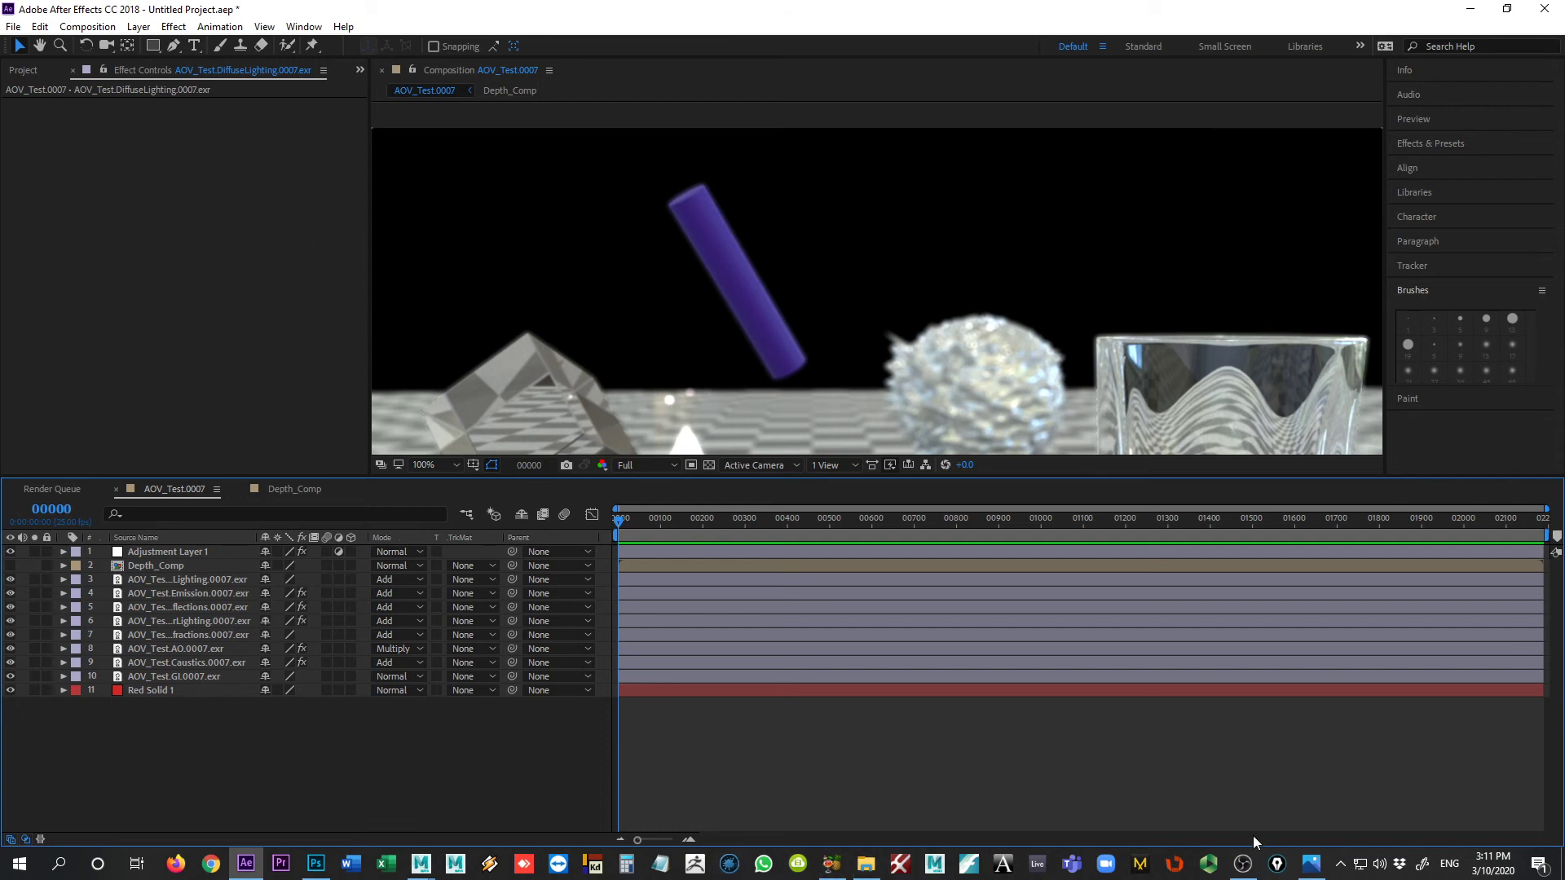
{"action": "mouse_move", "coordinate": [1248, 874]}
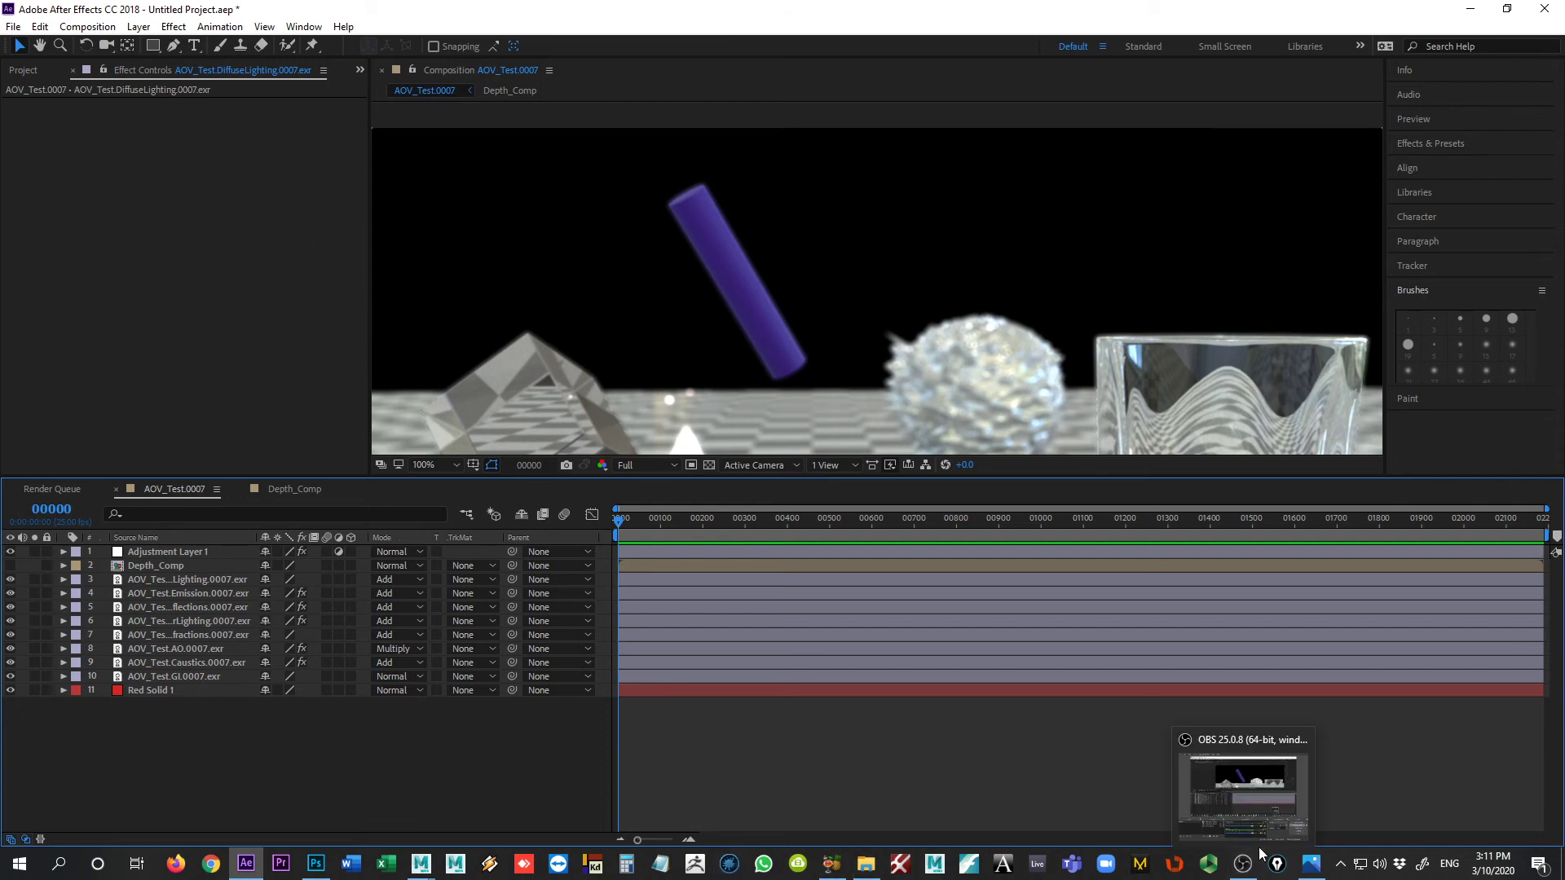
{"action": "left_click", "coordinate": [1253, 774]}
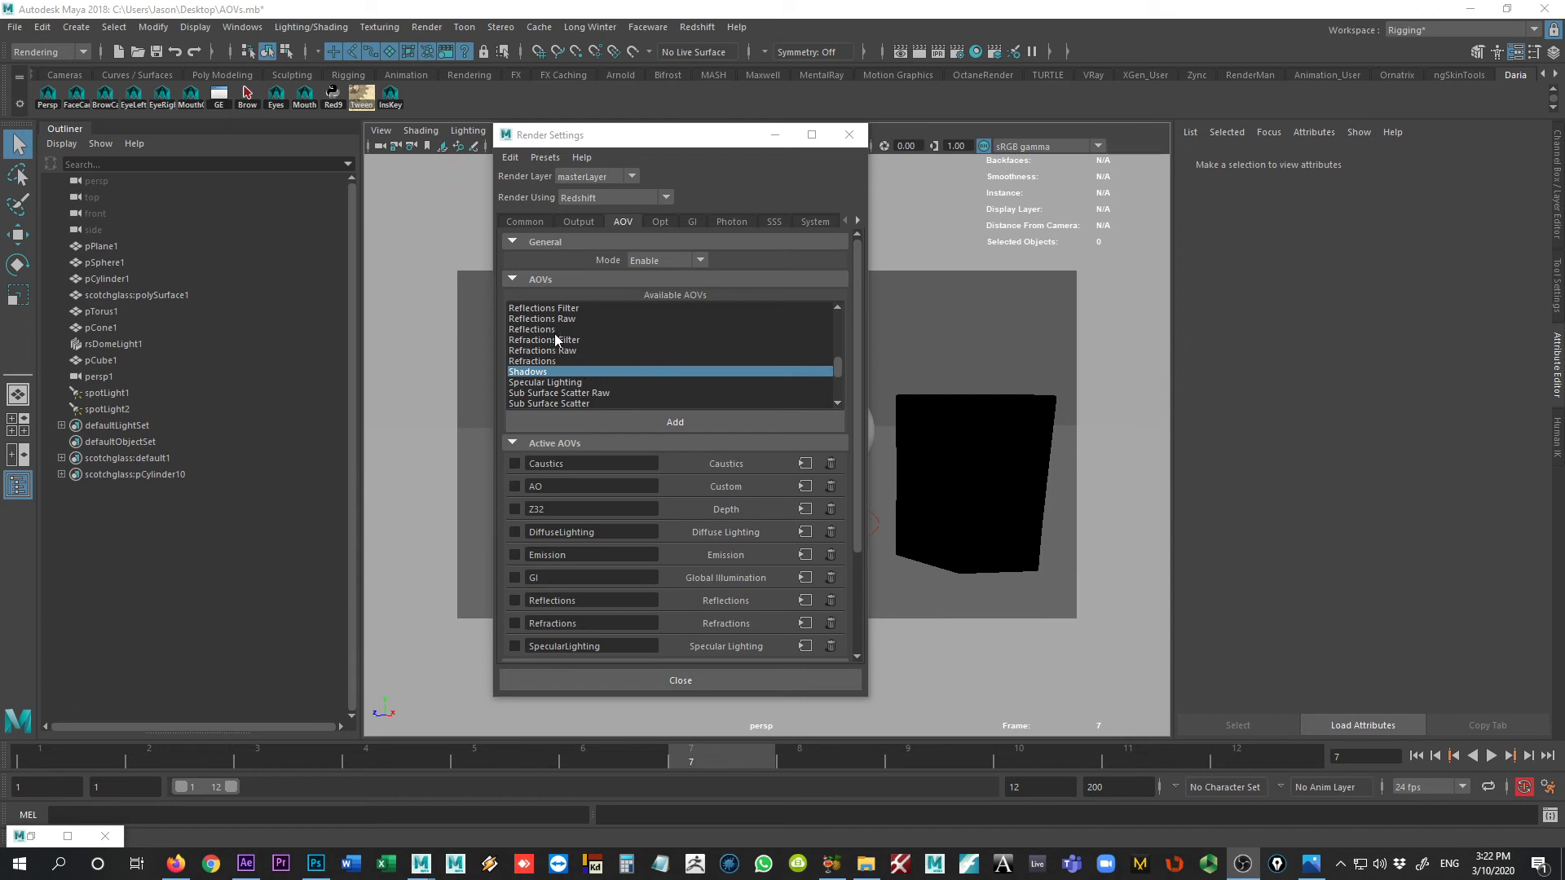
Step: Switch to Maya and add Puzzle Matte to the active AOVs in the Redshift render settings
{"action": "scroll", "coordinate": [555, 339], "scroll_direction": "up", "scroll_amount": 2}
{"action": "scroll", "coordinate": [555, 340], "scroll_direction": "down", "scroll_amount": 3}
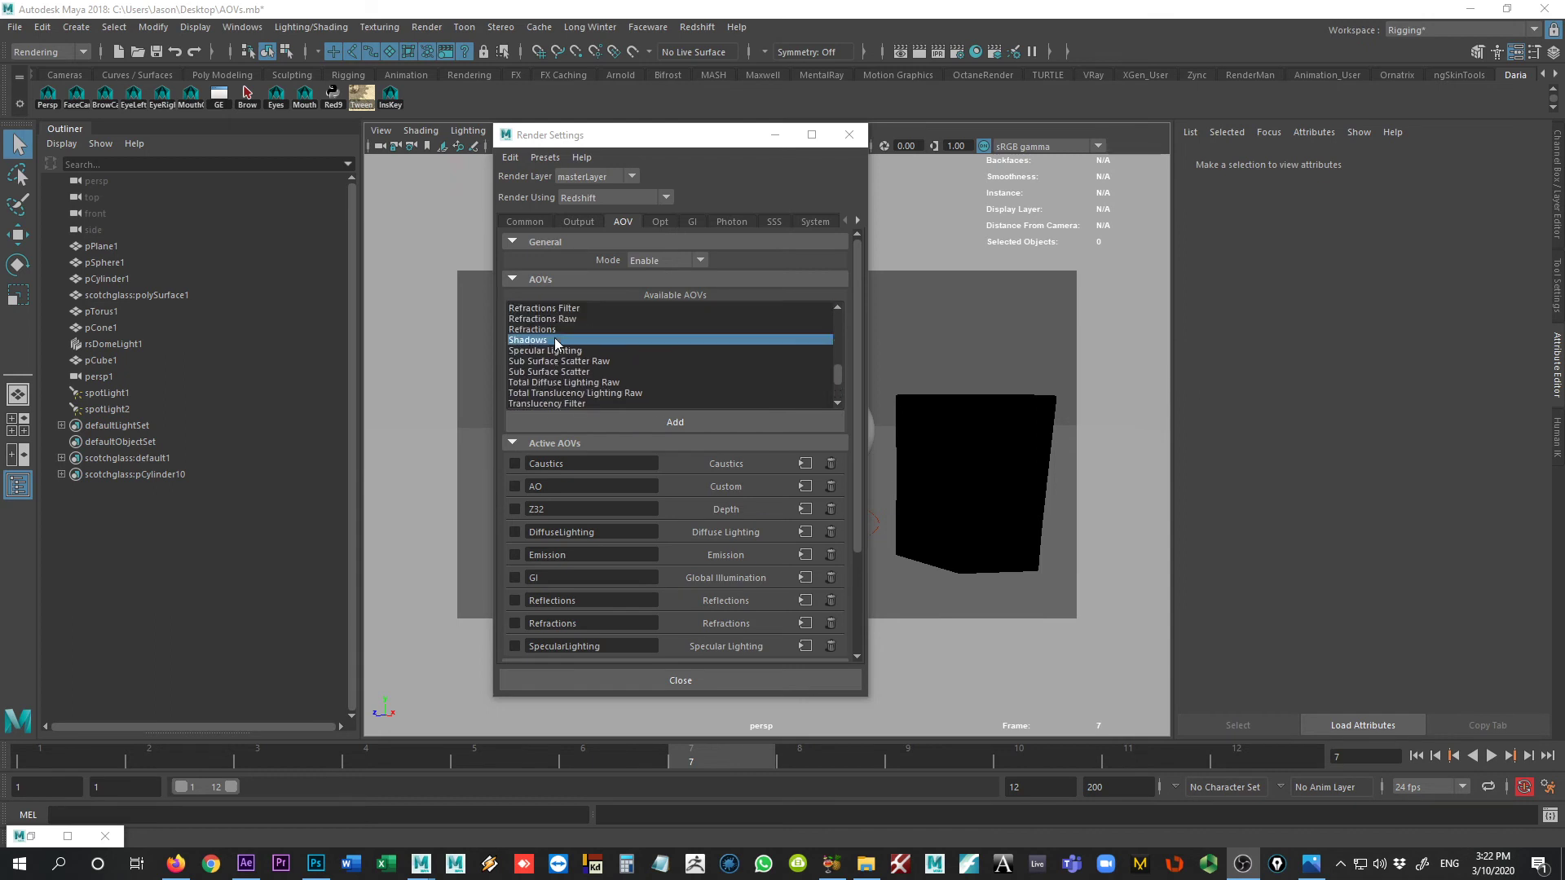
{"action": "scroll", "coordinate": [555, 340], "scroll_direction": "up", "scroll_amount": 2}
{"action": "left_click", "coordinate": [558, 331]}
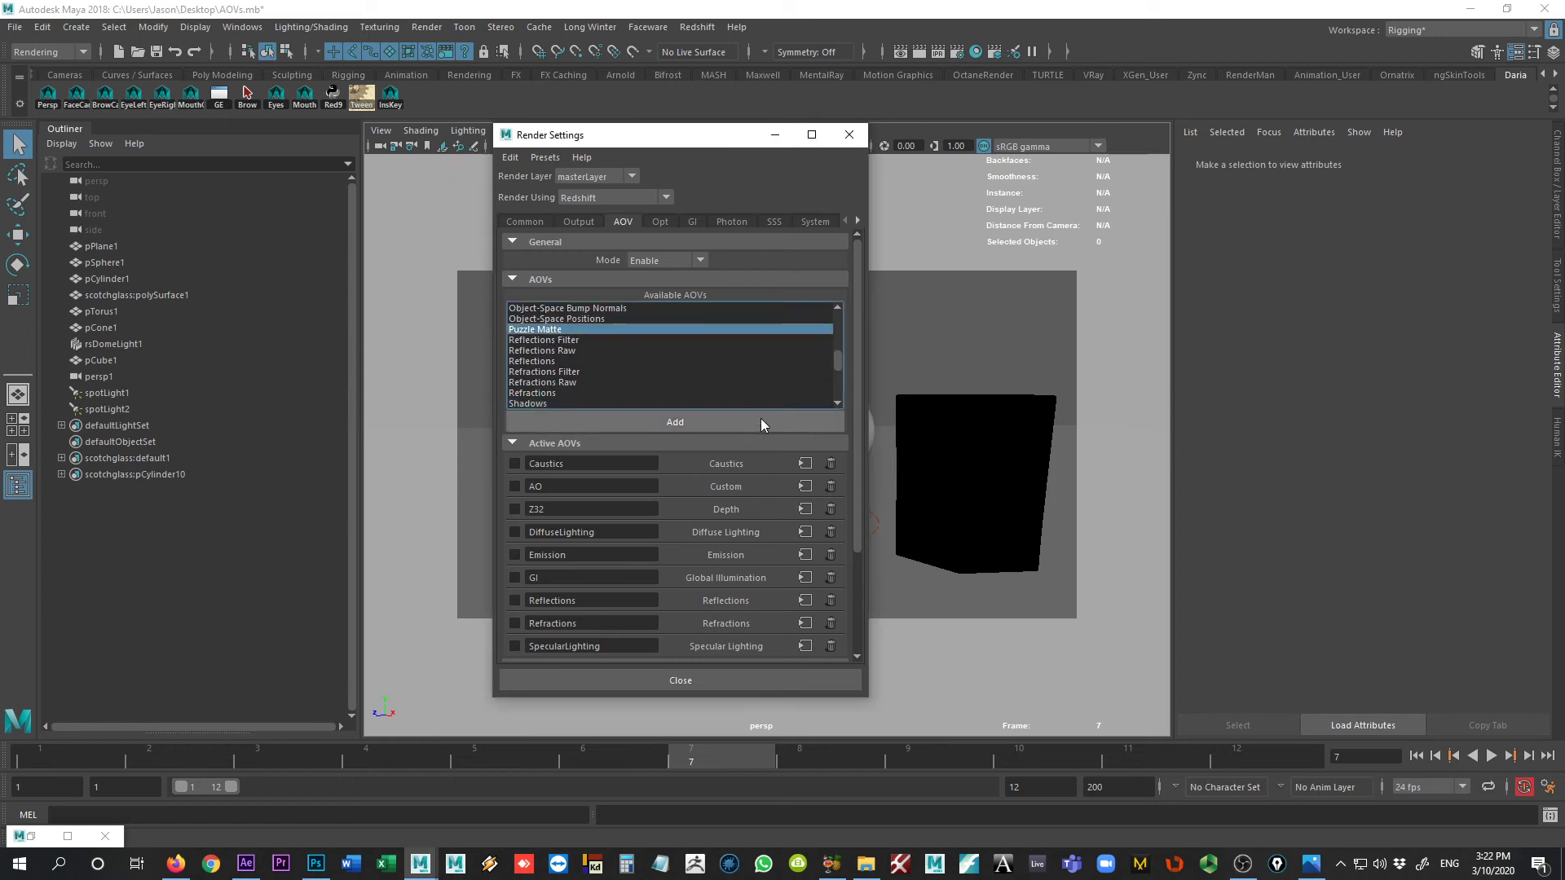
{"action": "left_click", "coordinate": [699, 423]}
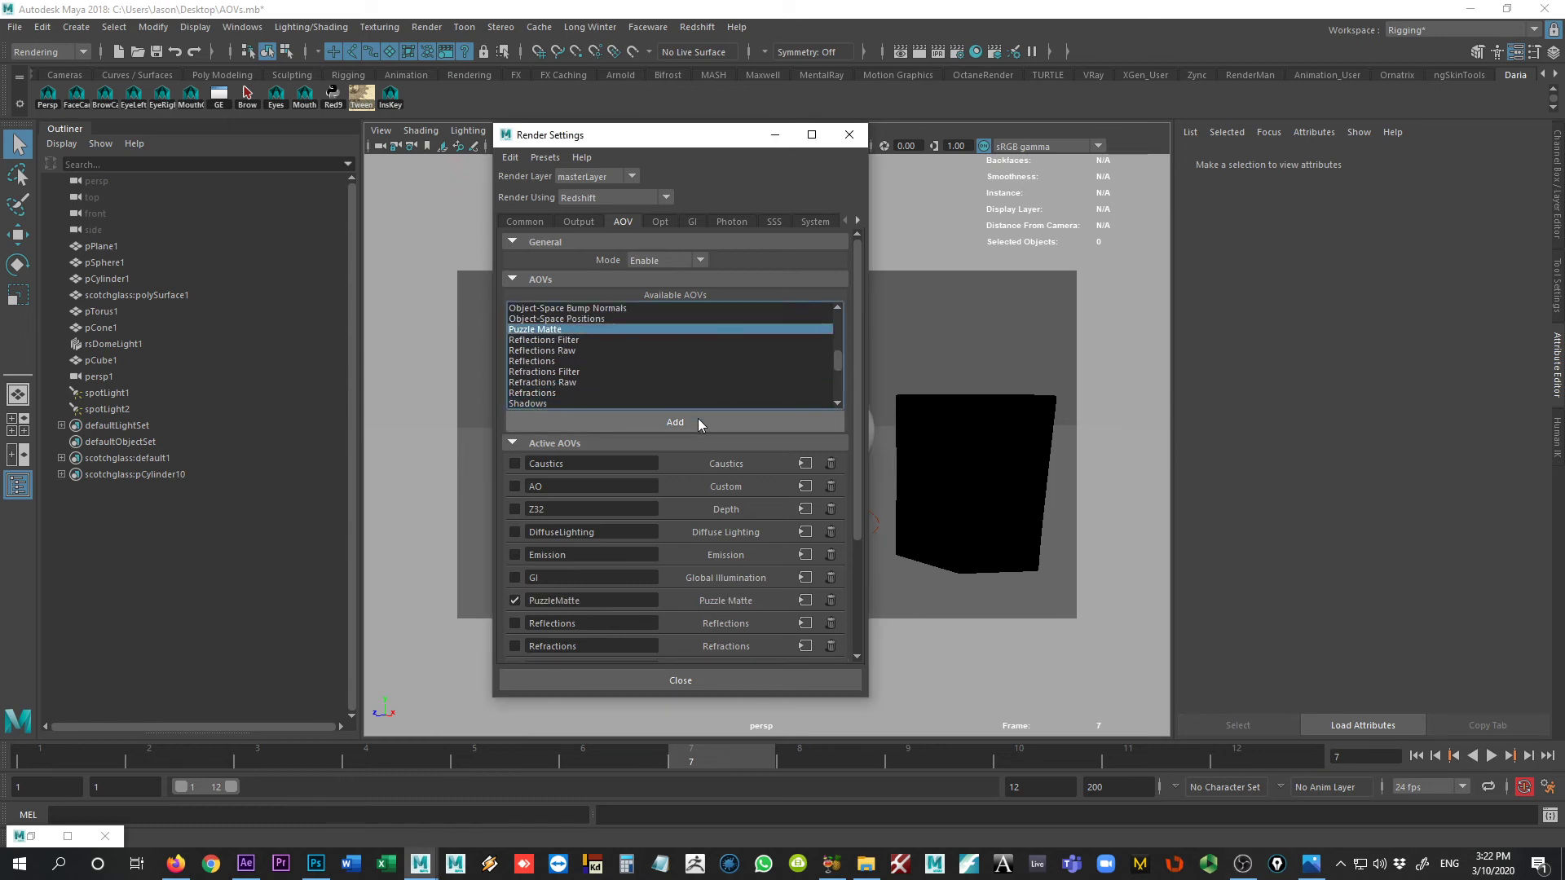
Step: Set the Puzzle Matte AOV's mode to Object ID and its Red ID to 1
{"action": "left_click", "coordinate": [805, 600]}
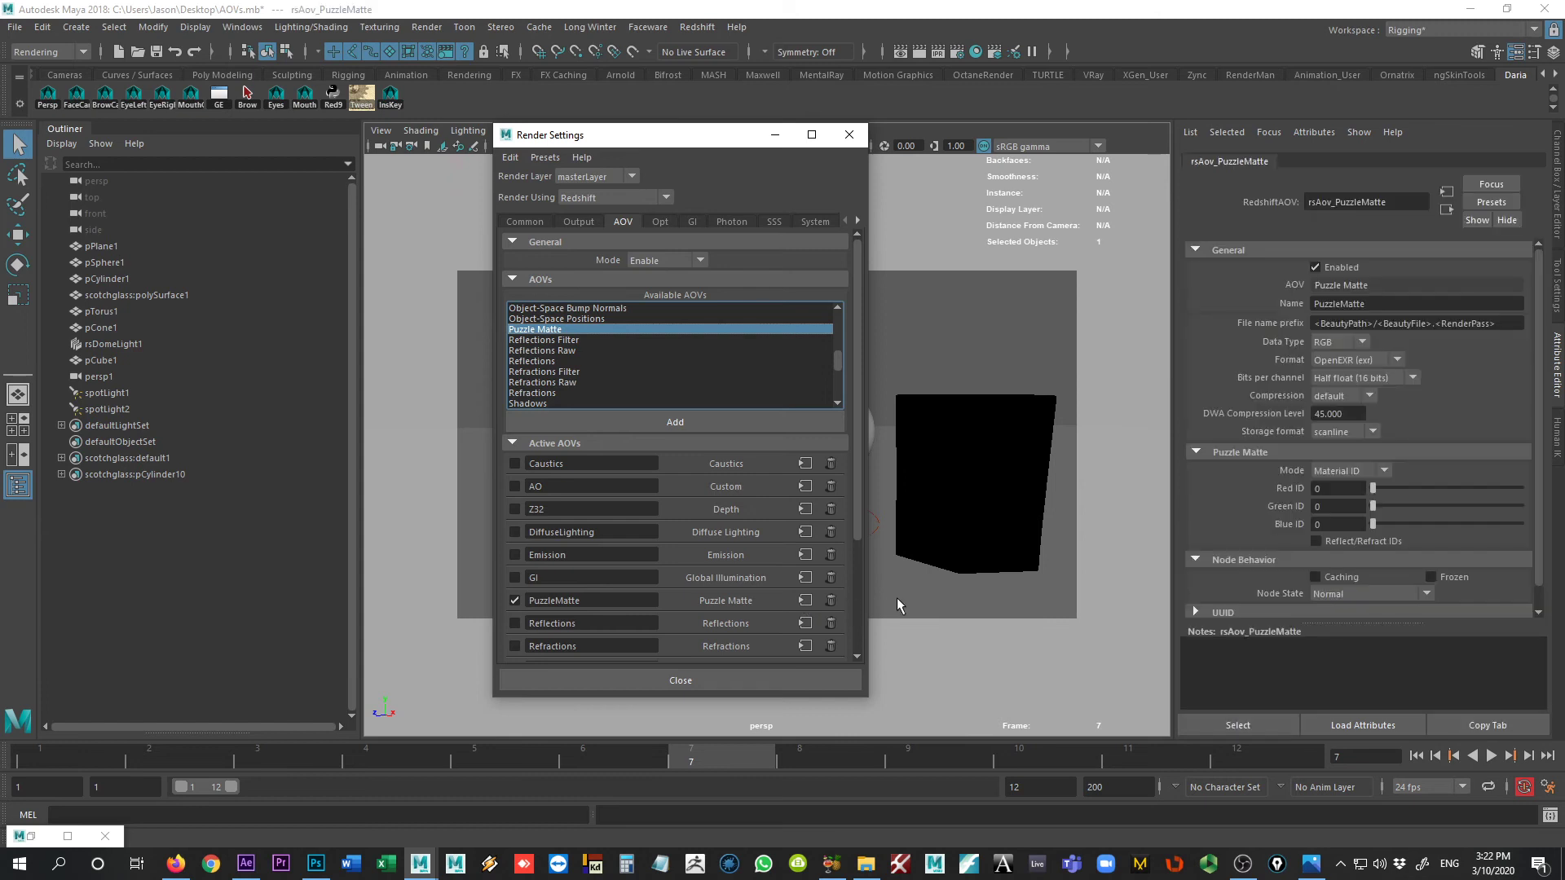
{"action": "left_click", "coordinate": [1347, 472]}
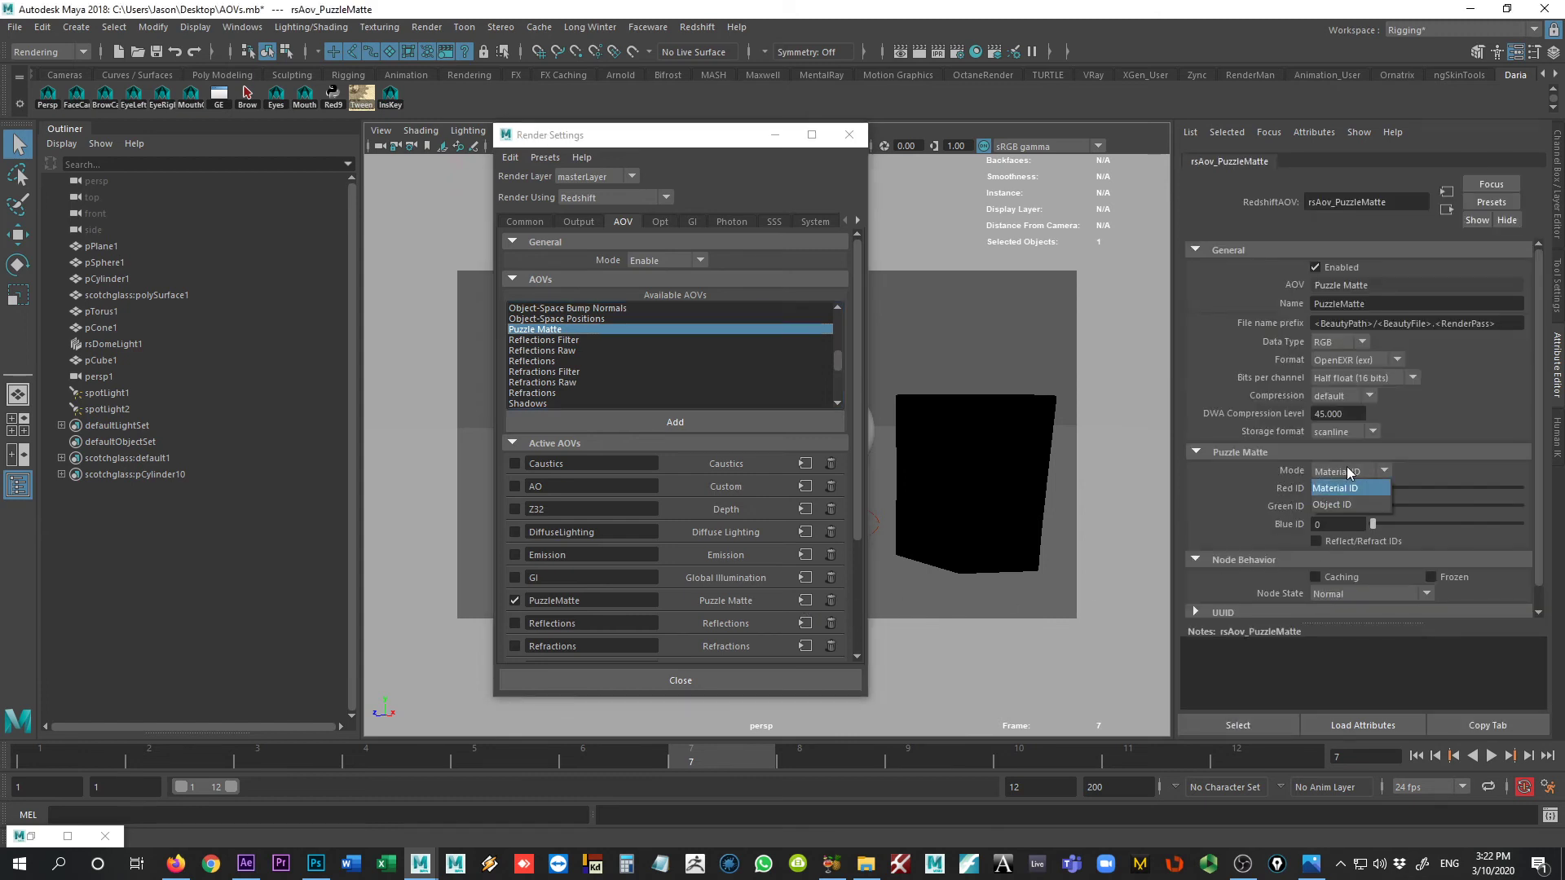
{"action": "left_click", "coordinate": [1330, 506]}
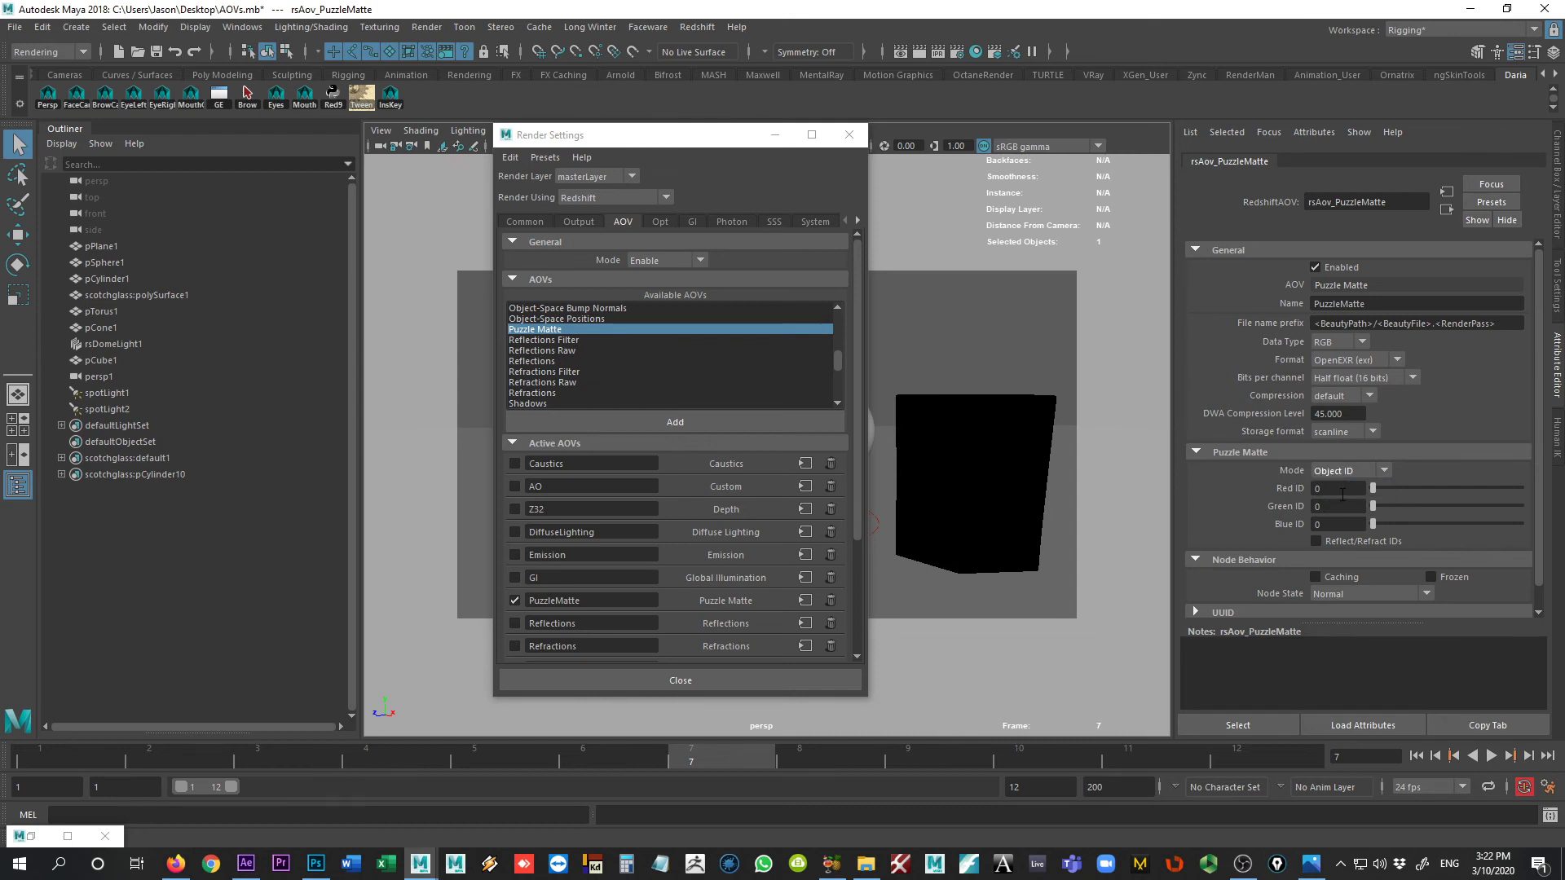
{"action": "left_click_drag", "start_coordinate": [1372, 488], "coordinate": [1374, 489]}
Step: Set the Redshift Object ID of the cube mesh pCubeShape1 to 1
{"action": "left_click", "coordinate": [775, 137]}
{"action": "left_click", "coordinate": [570, 427]}
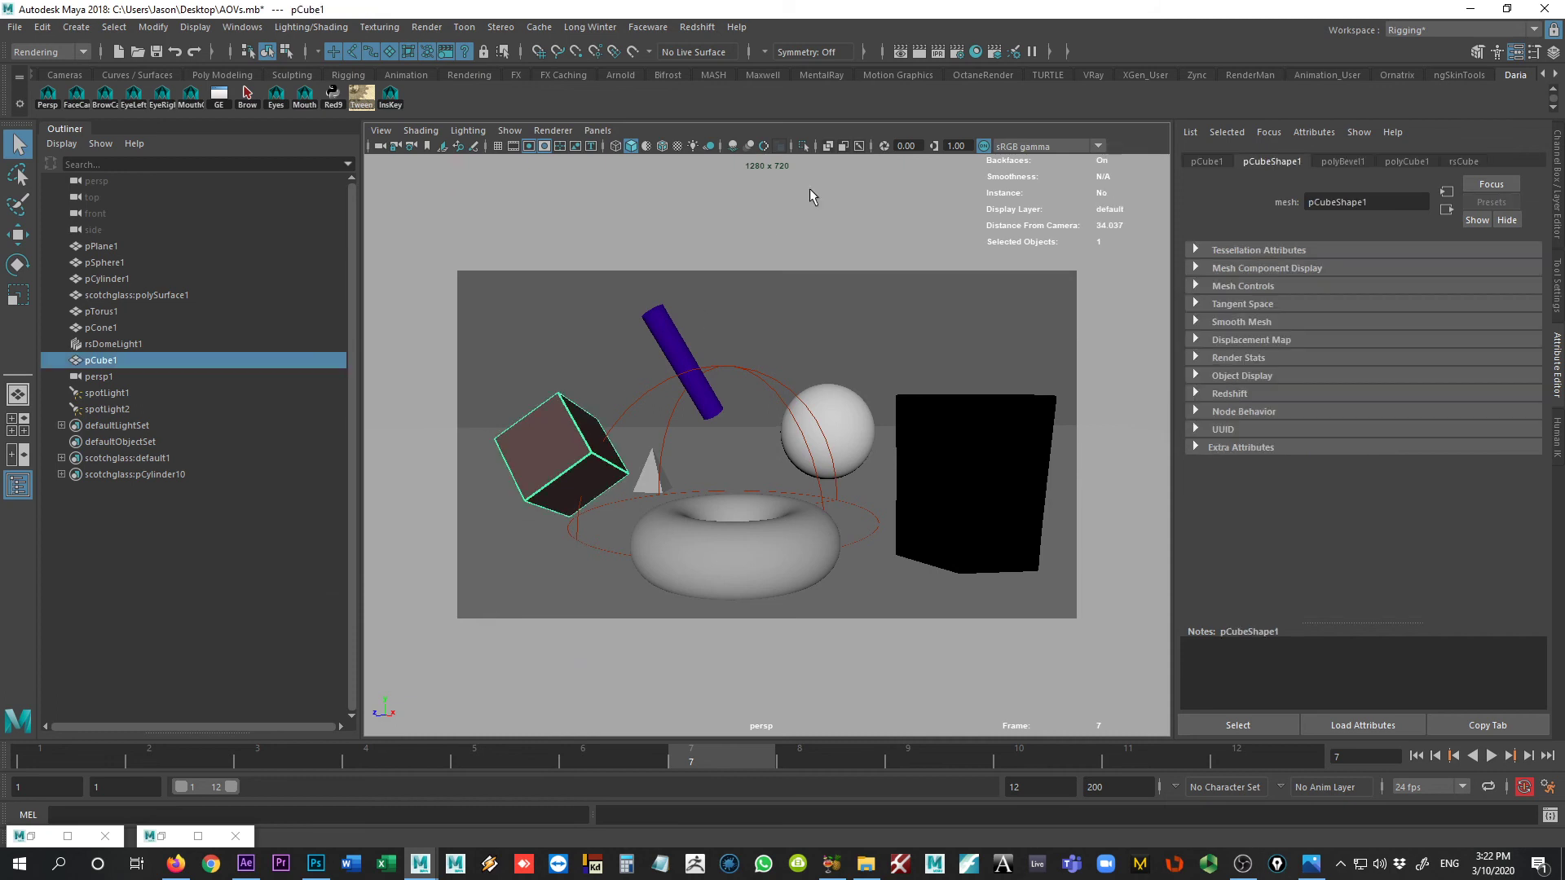
{"action": "left_click", "coordinate": [1236, 394]}
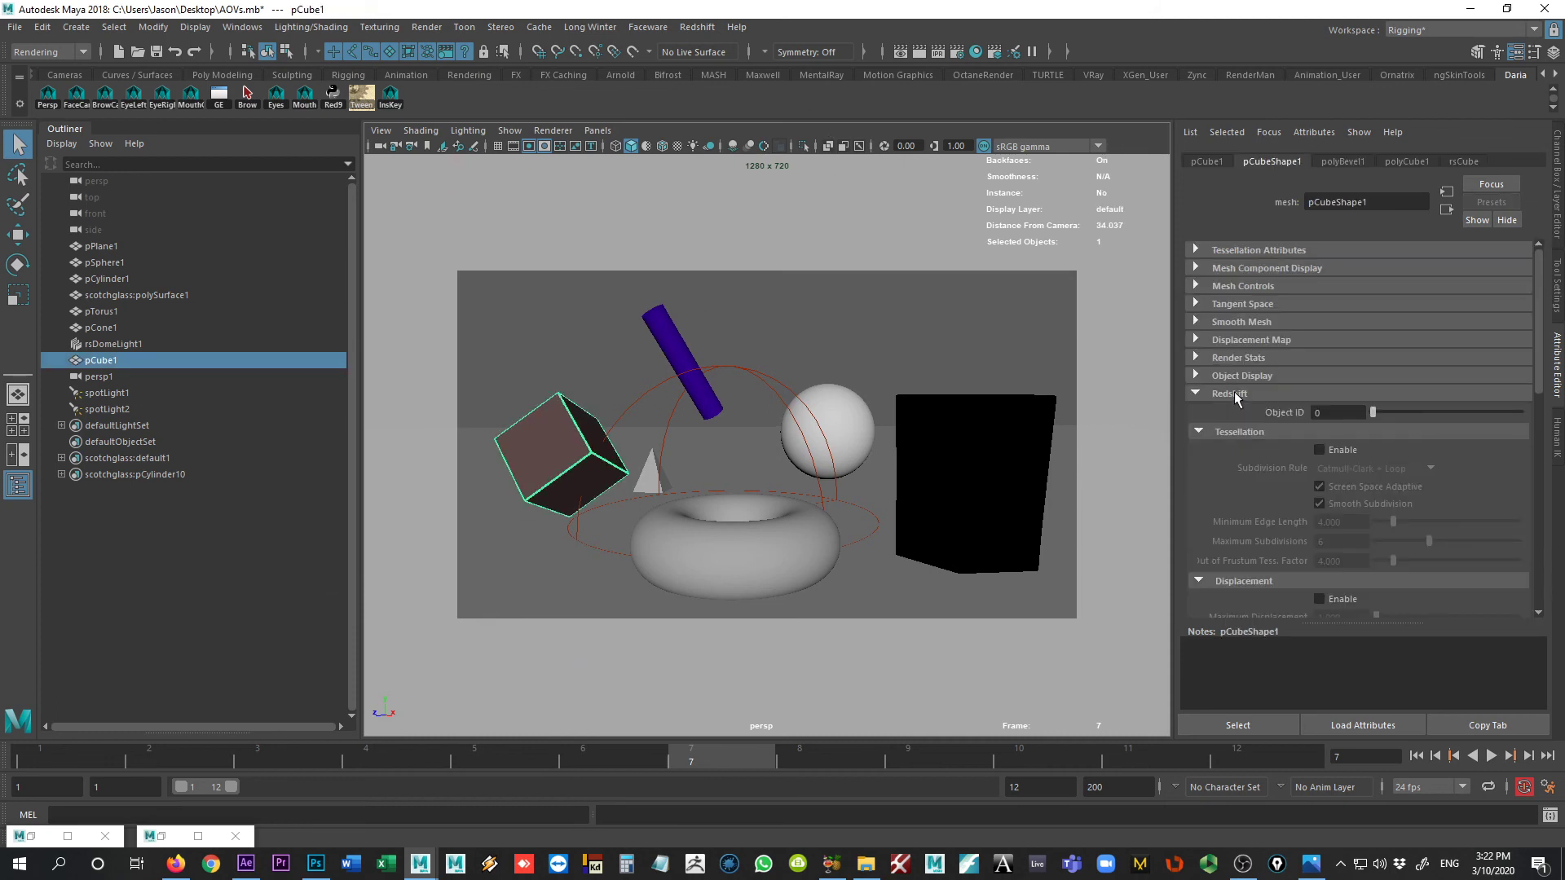
{"action": "left_click", "coordinate": [1314, 413]}
{"action": "type", "text": "1"}
Step: Set the Redshift Object ID to 1 for the cone, the torus, the glass and the sphere
{"action": "left_click", "coordinate": [648, 477]}
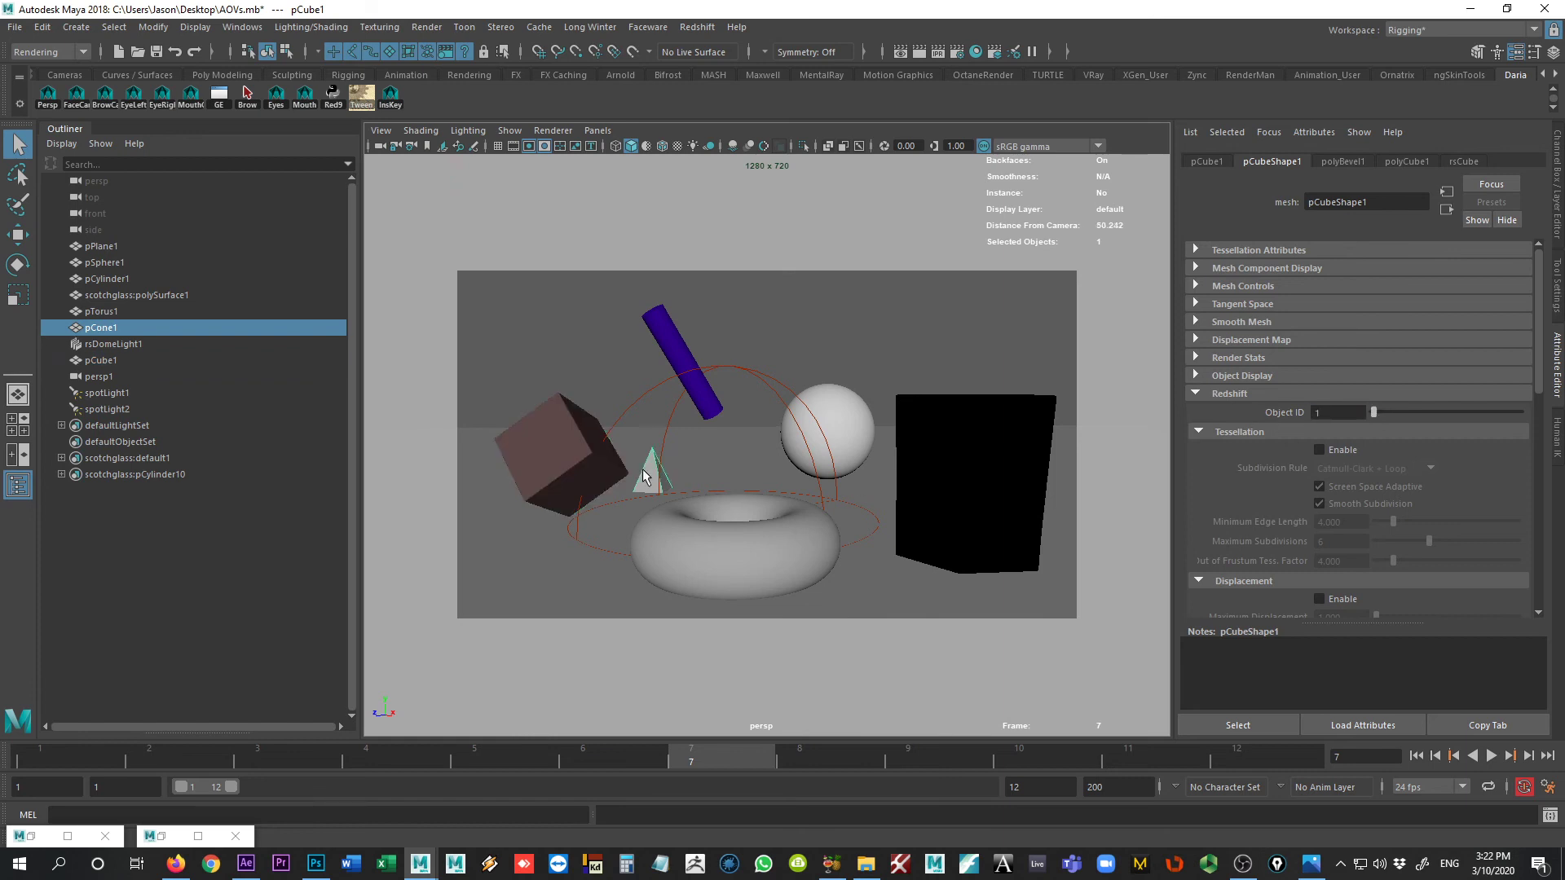
{"action": "left_click", "coordinate": [1373, 413]}
{"action": "left_click", "coordinate": [796, 545]}
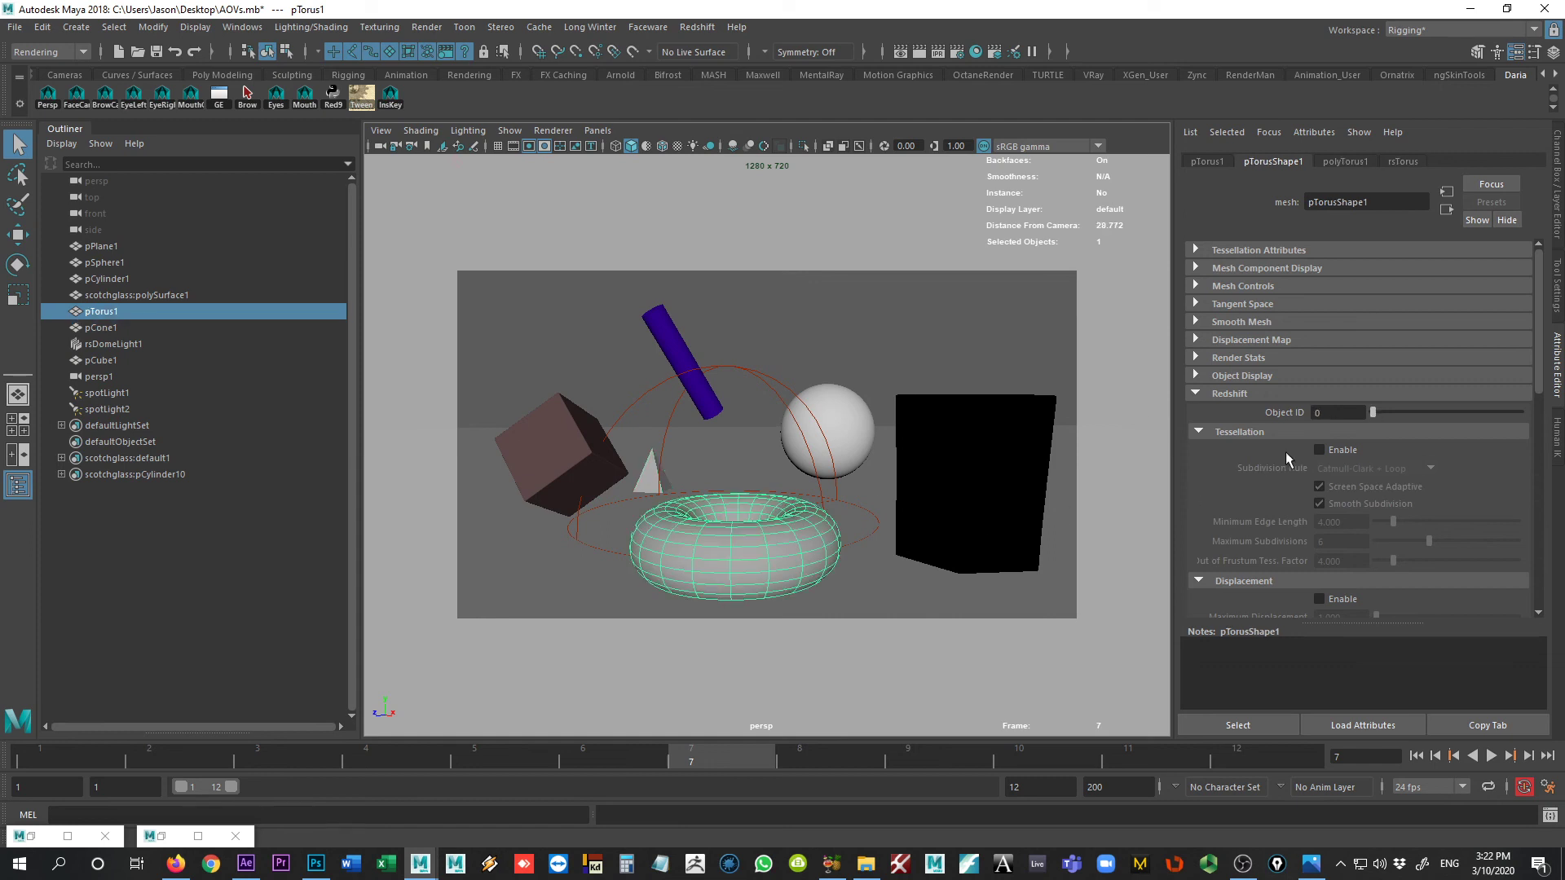
{"action": "left_click", "coordinate": [1377, 414]}
{"action": "left_click", "coordinate": [996, 499]}
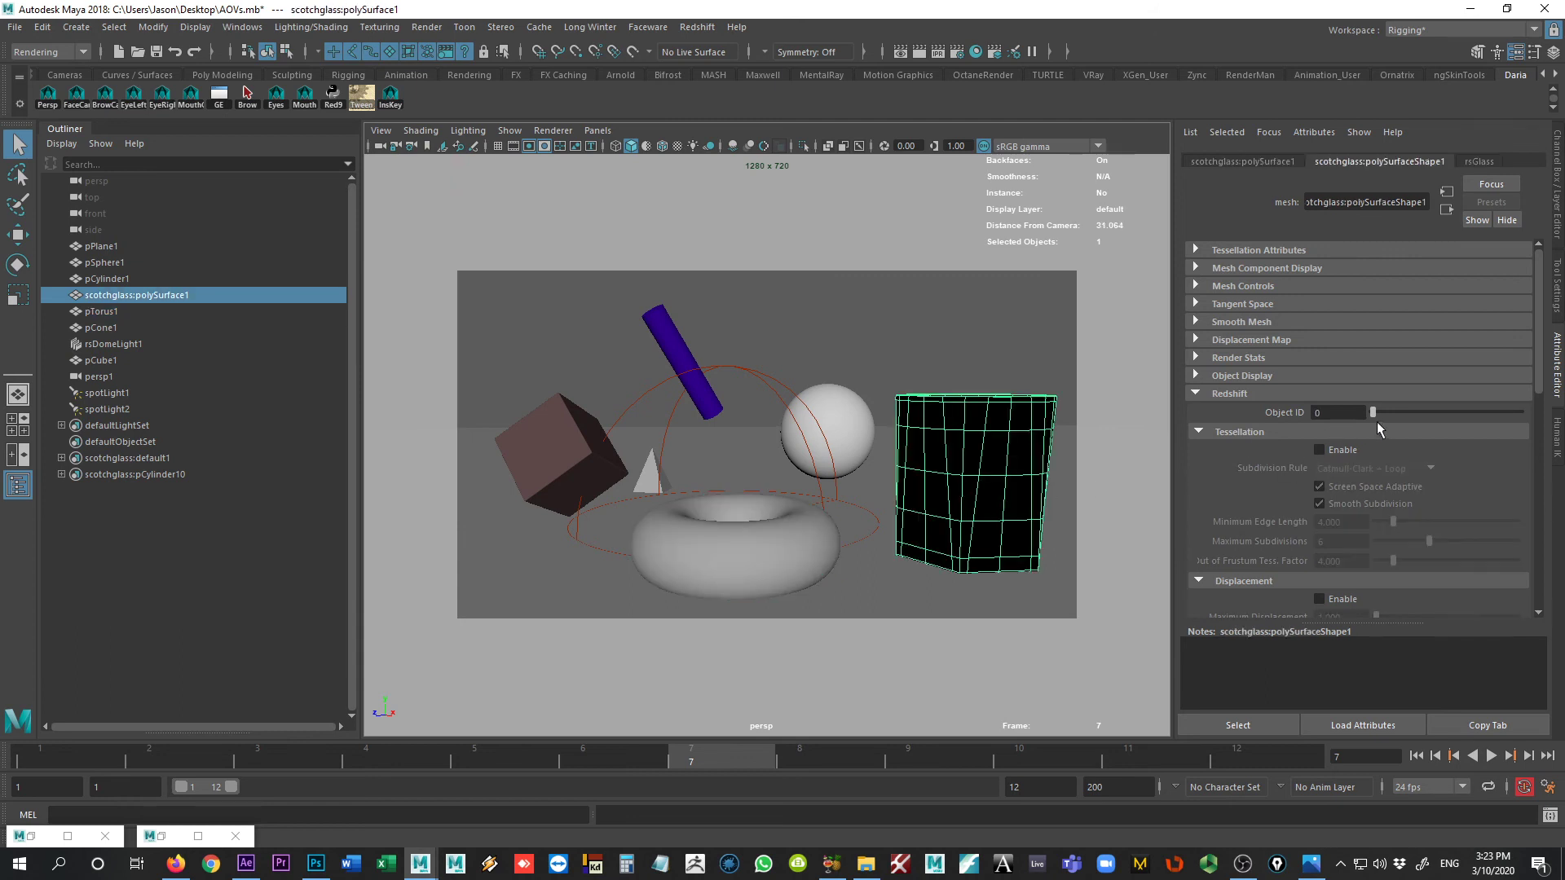
{"action": "left_click", "coordinate": [854, 420]}
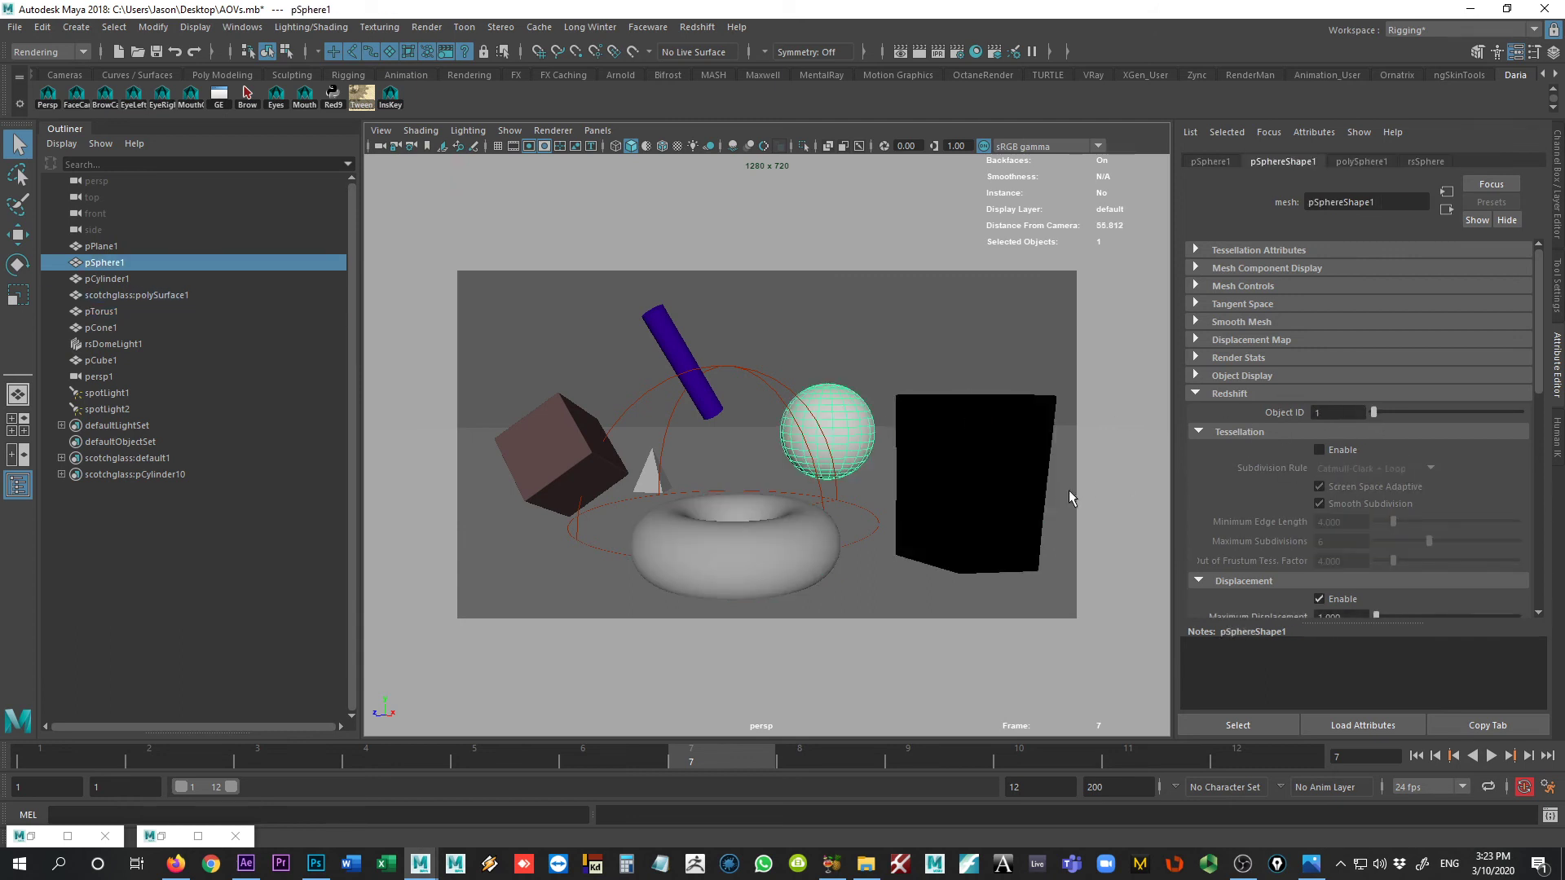
Step: Set the Redshift Object ID to 1 for the floor plane and the cylinder
{"action": "left_click", "coordinate": [865, 580]}
{"action": "left_click_drag", "start_coordinate": [1368, 413], "coordinate": [1373, 411]}
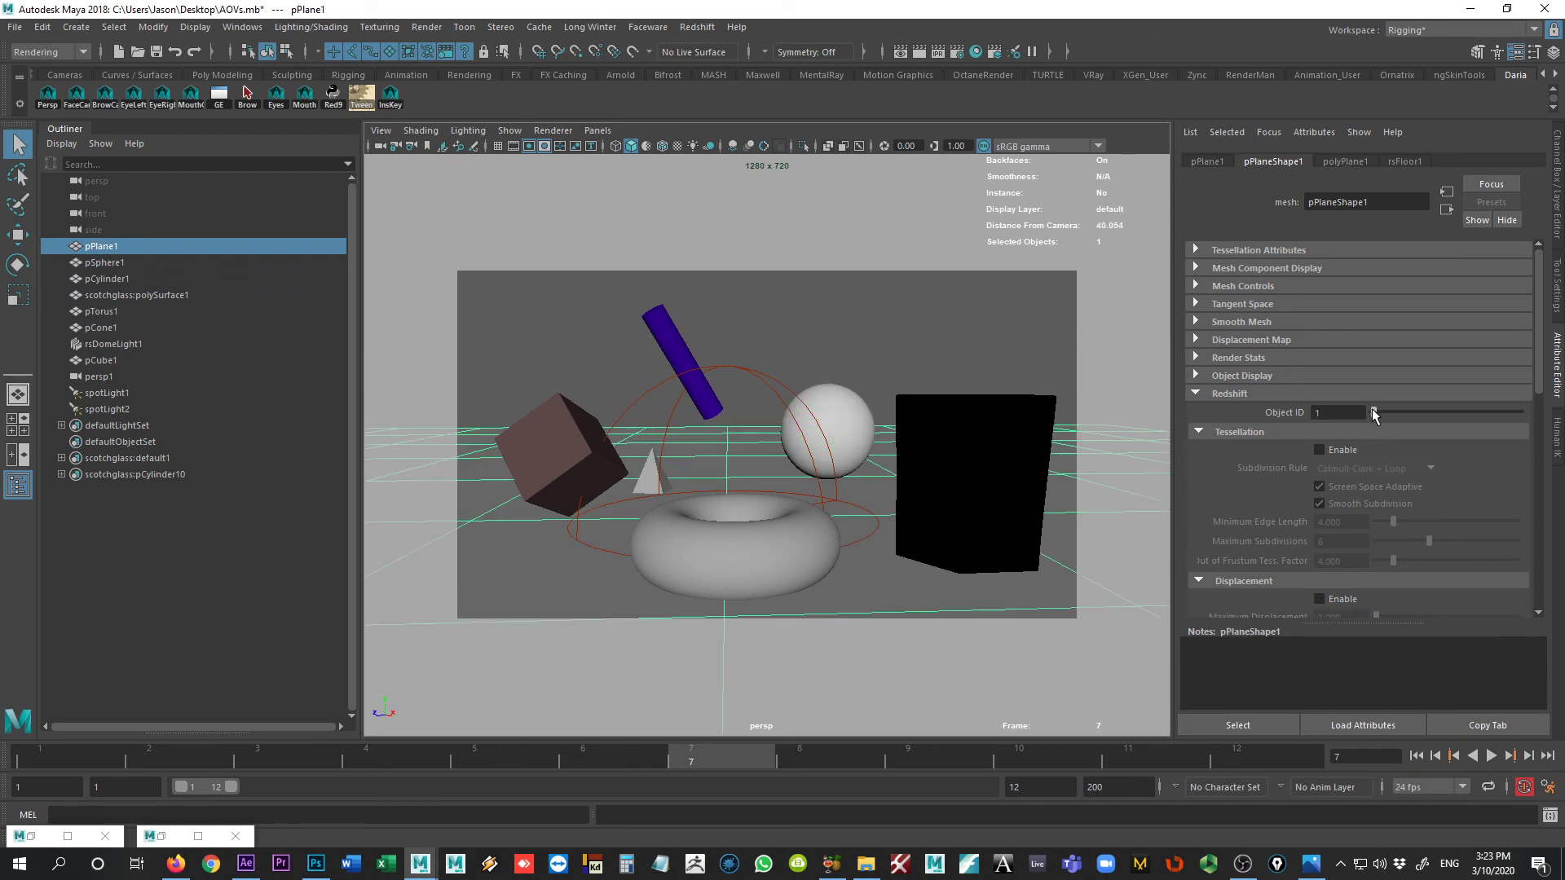
{"action": "left_click", "coordinate": [675, 348]}
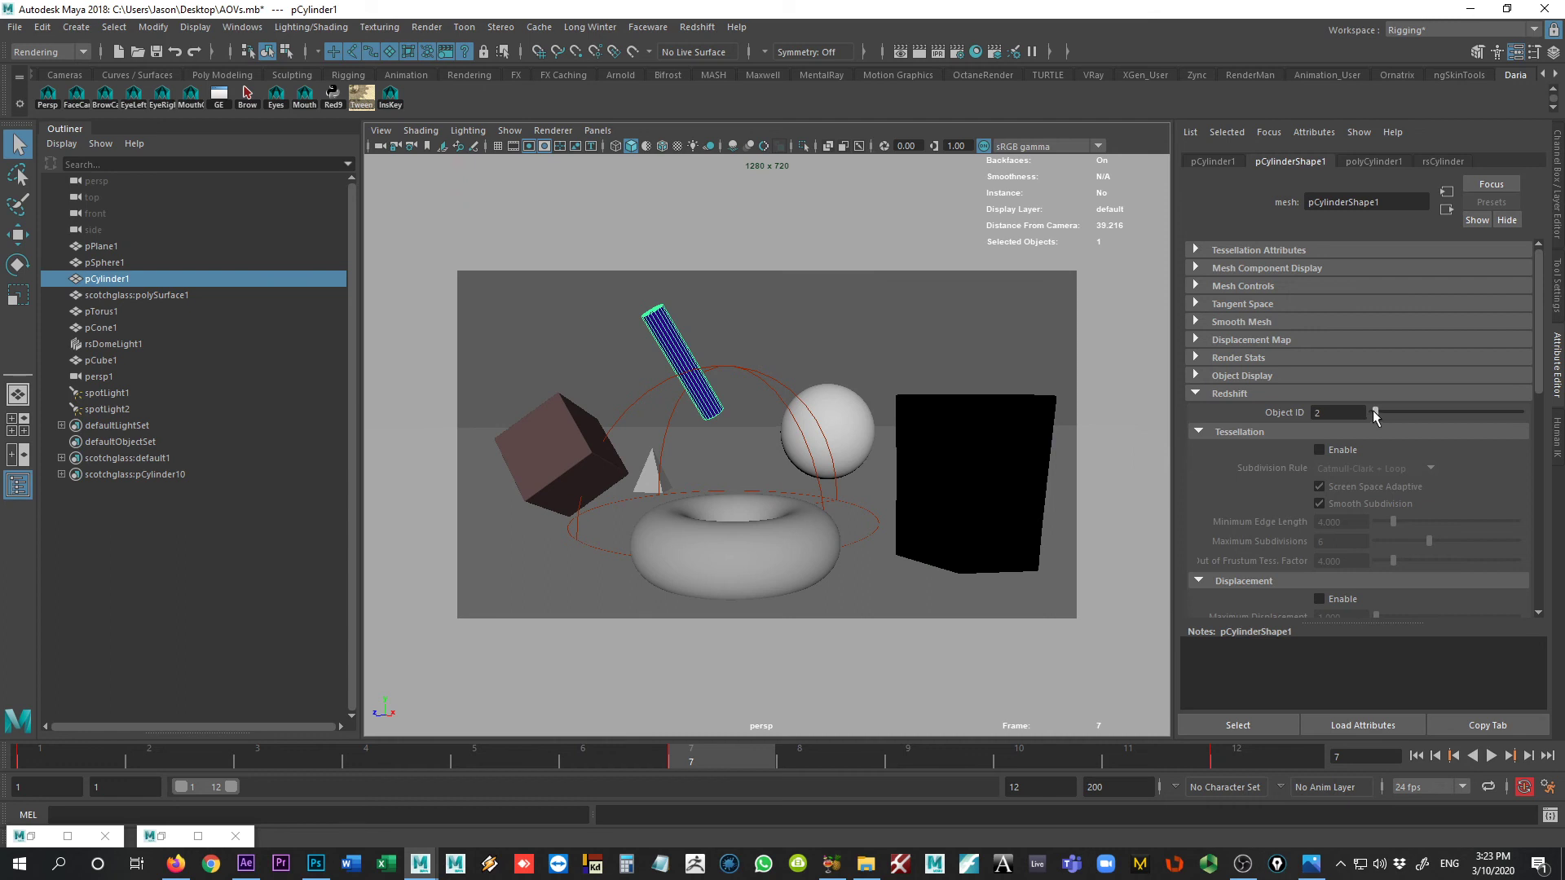
{"action": "left_click", "coordinate": [1373, 413]}
Step: Render the frame in the Redshift Render View and display its PuzzleMatte pass
{"action": "left_click", "coordinate": [162, 842]}
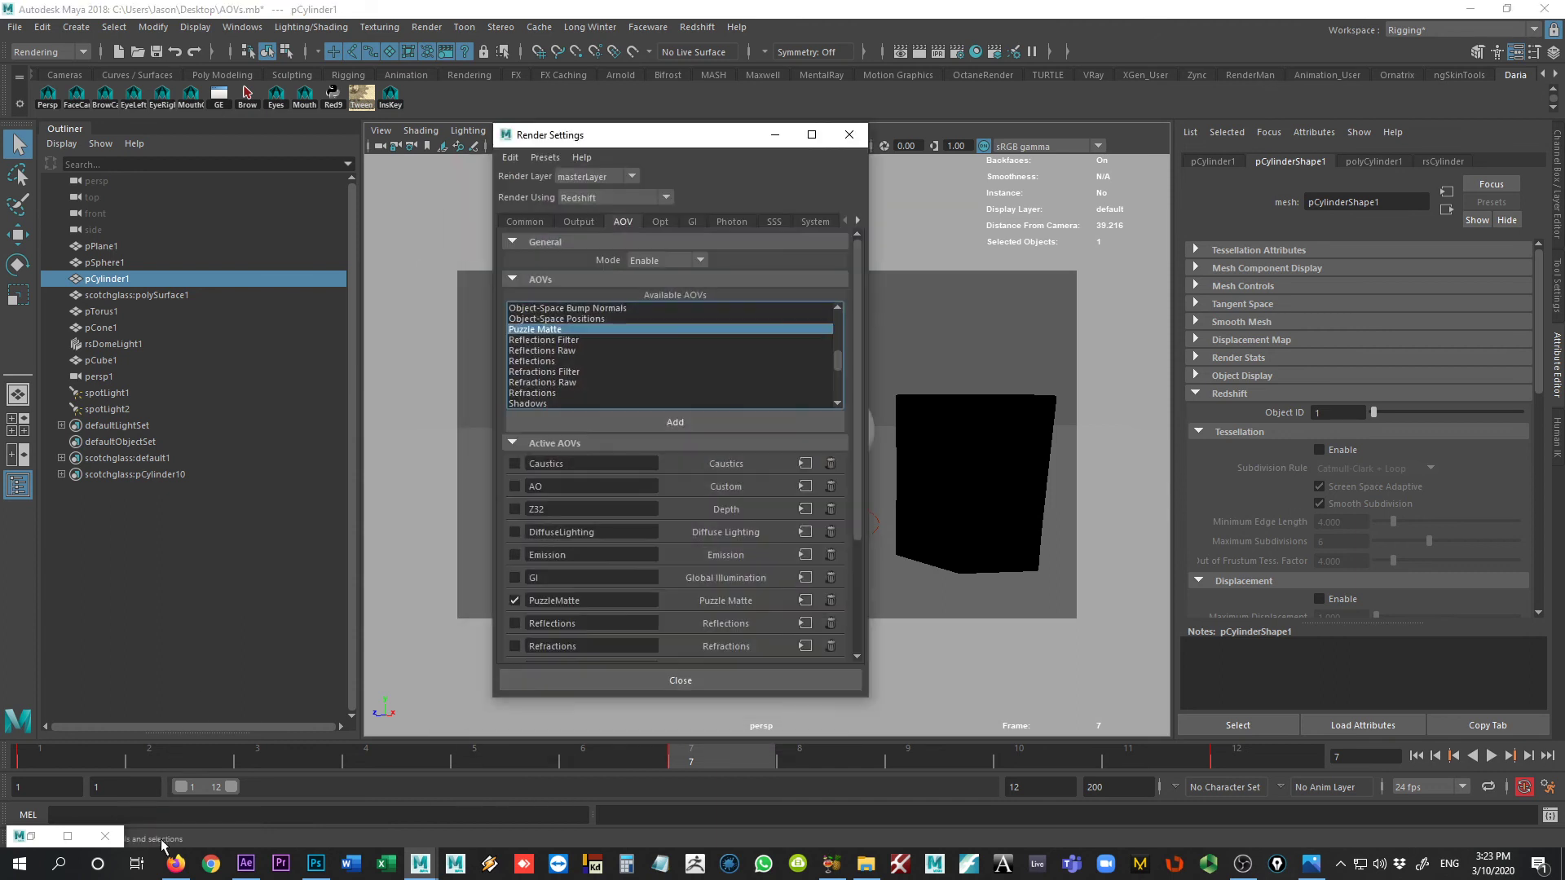
{"action": "left_click", "coordinate": [30, 837]}
{"action": "left_click", "coordinate": [86, 153]}
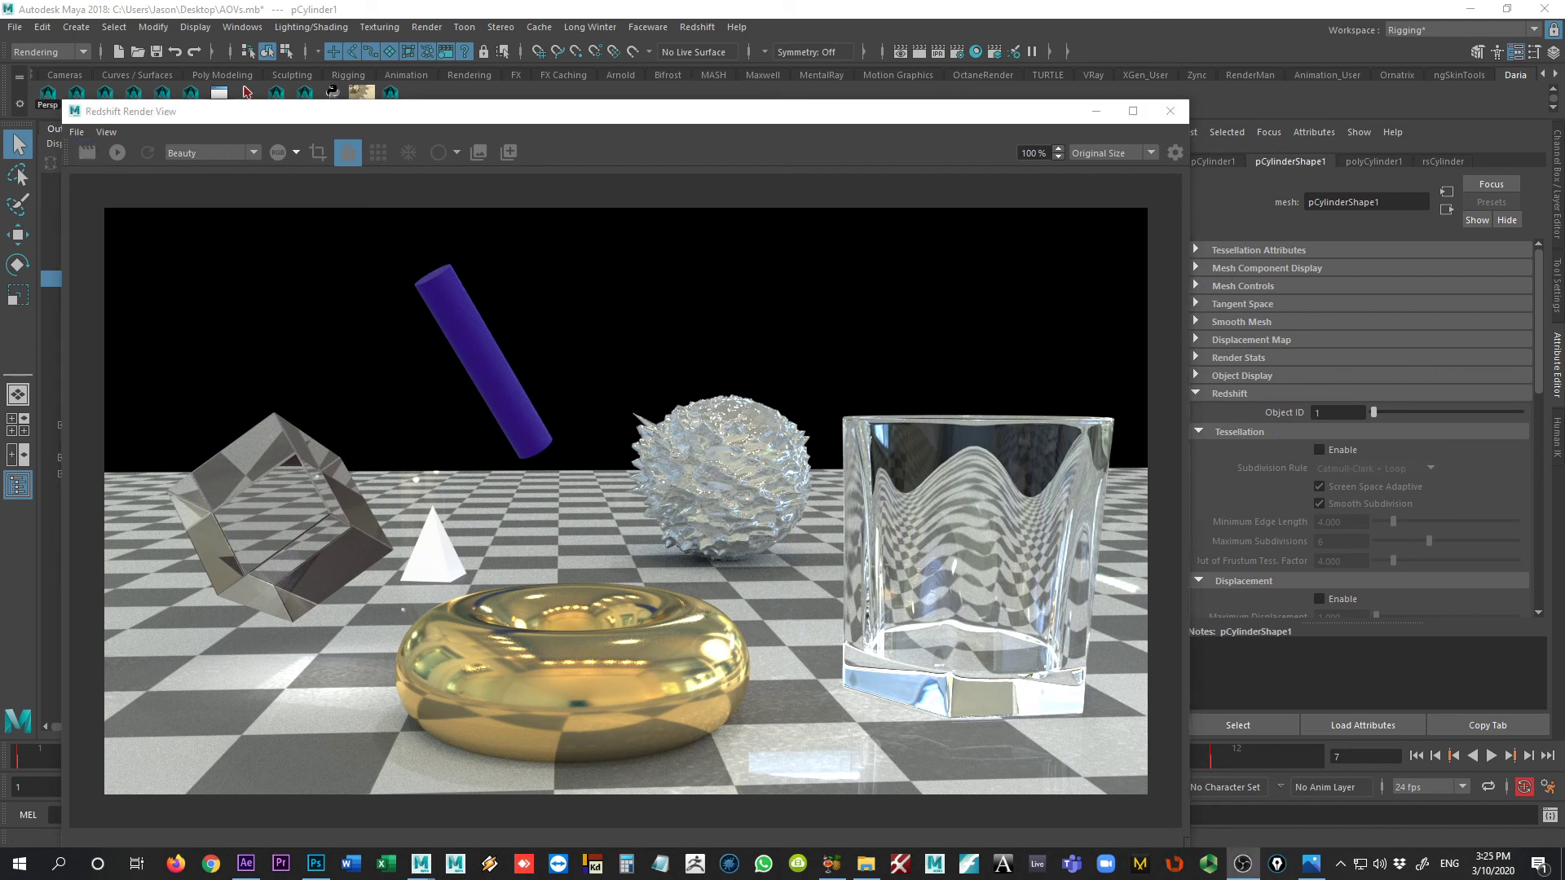
{"action": "left_click", "coordinate": [239, 153]}
{"action": "left_click", "coordinate": [221, 181]}
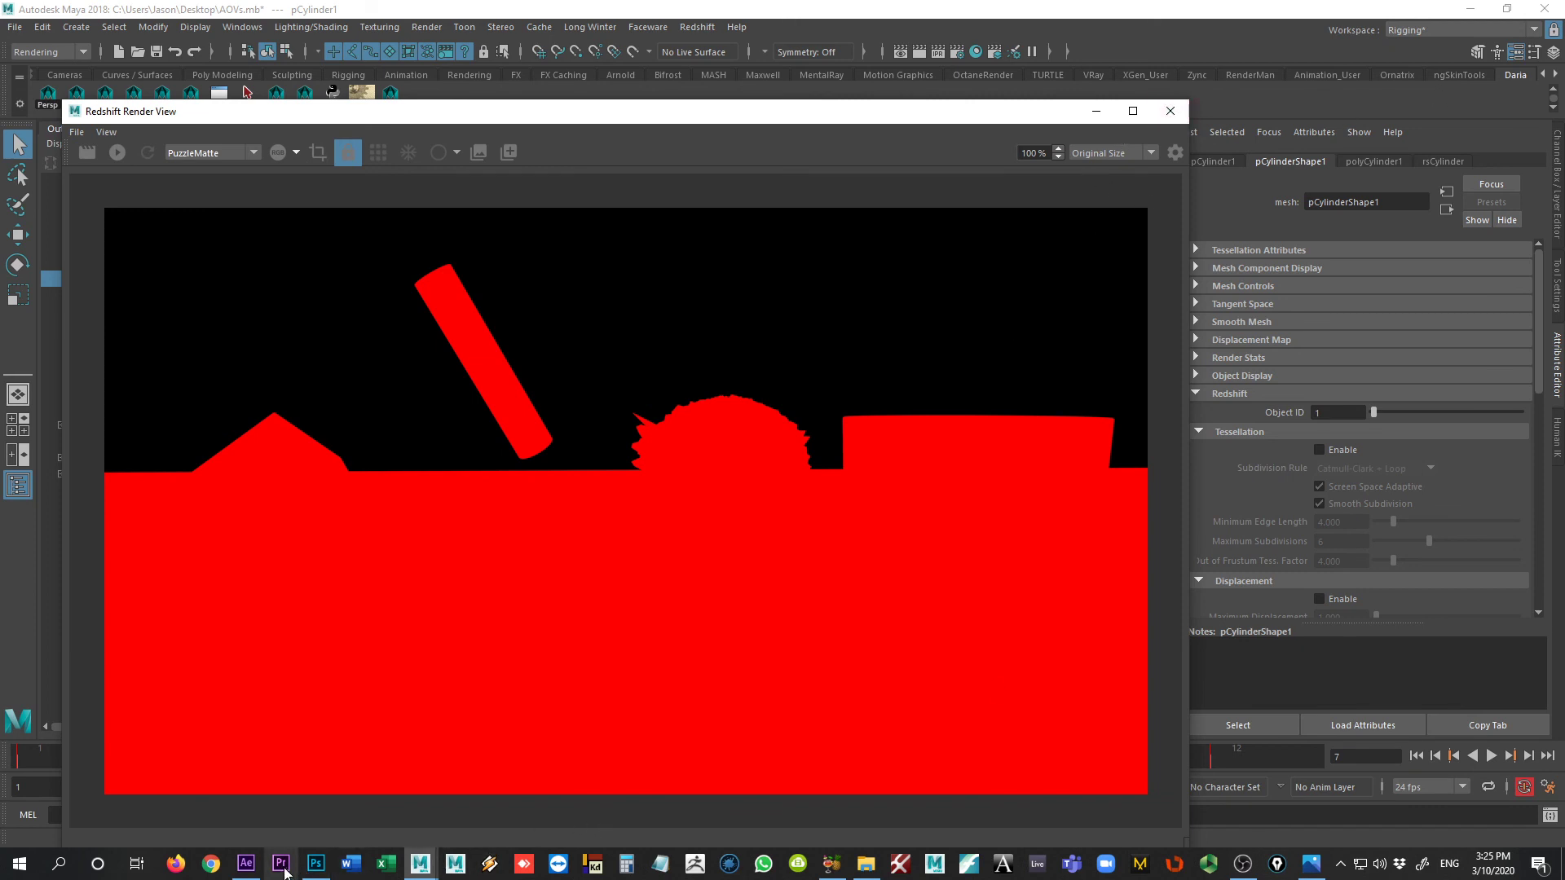
Step: Switch to After Effects and import AOV_Test.PuzzleMatte.0007.exr from the images/tmp folder into the project
{"action": "left_click", "coordinate": [252, 869]}
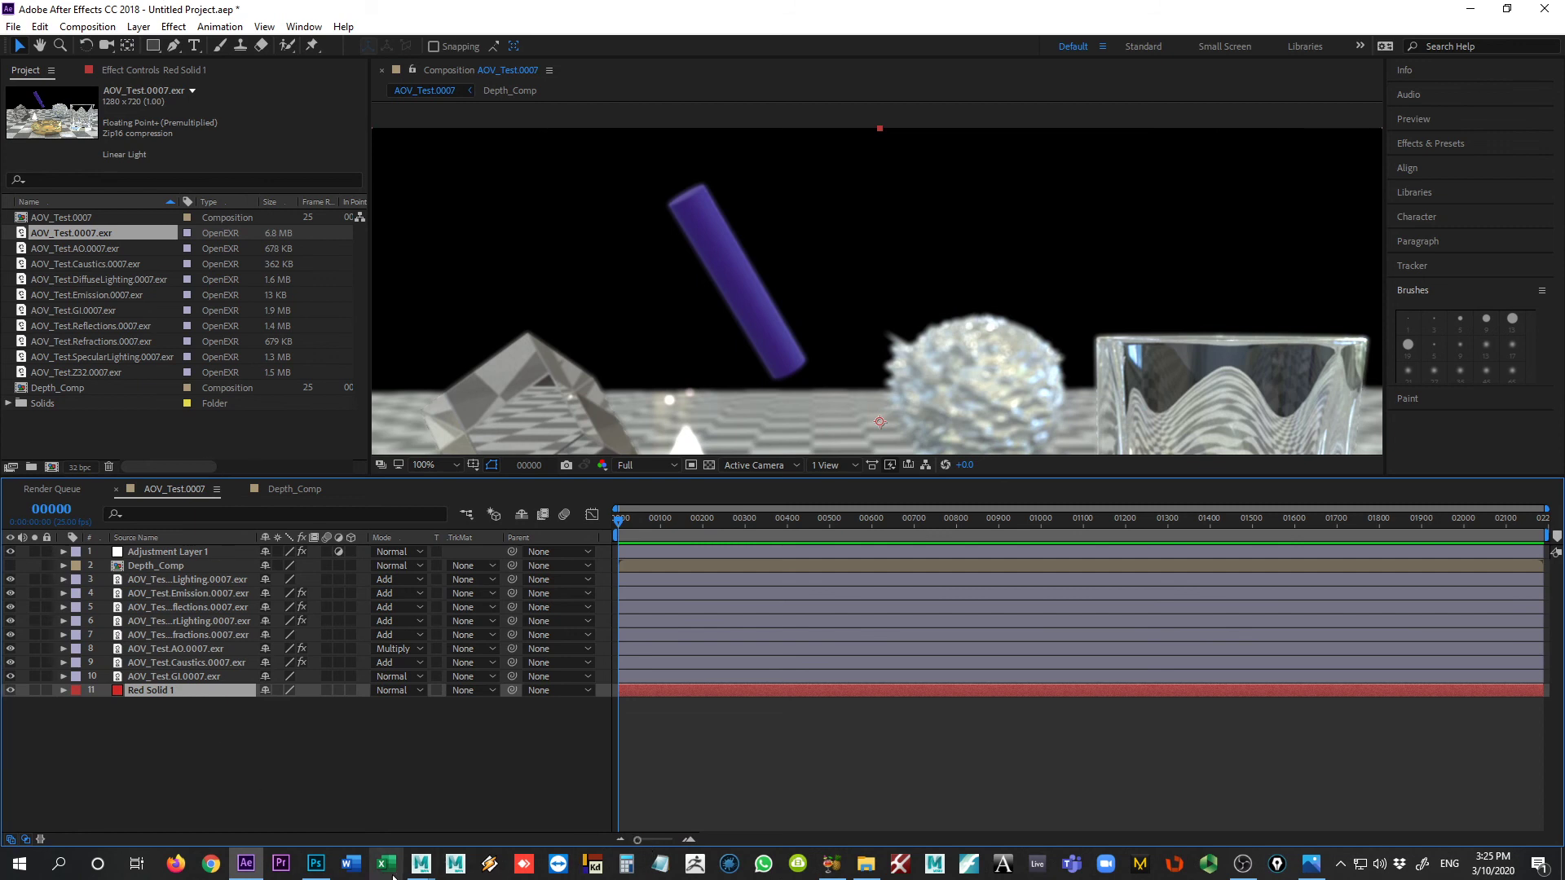
{"action": "left_click", "coordinate": [867, 862]}
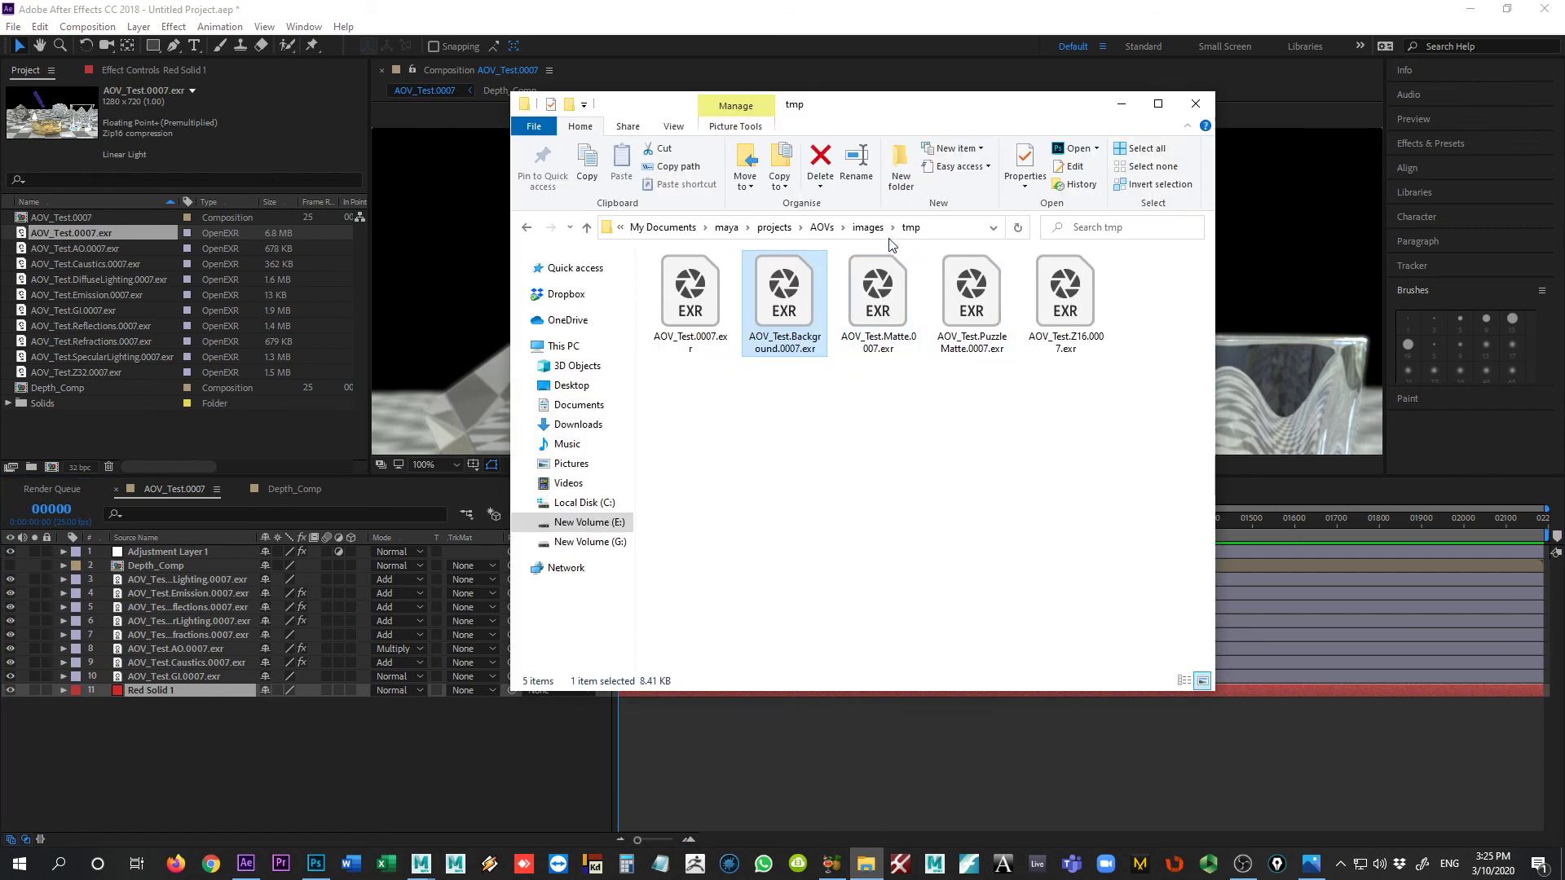
{"action": "left_click", "coordinate": [973, 305]}
{"action": "left_click_drag", "start_coordinate": [972, 306], "coordinate": [249, 429]}
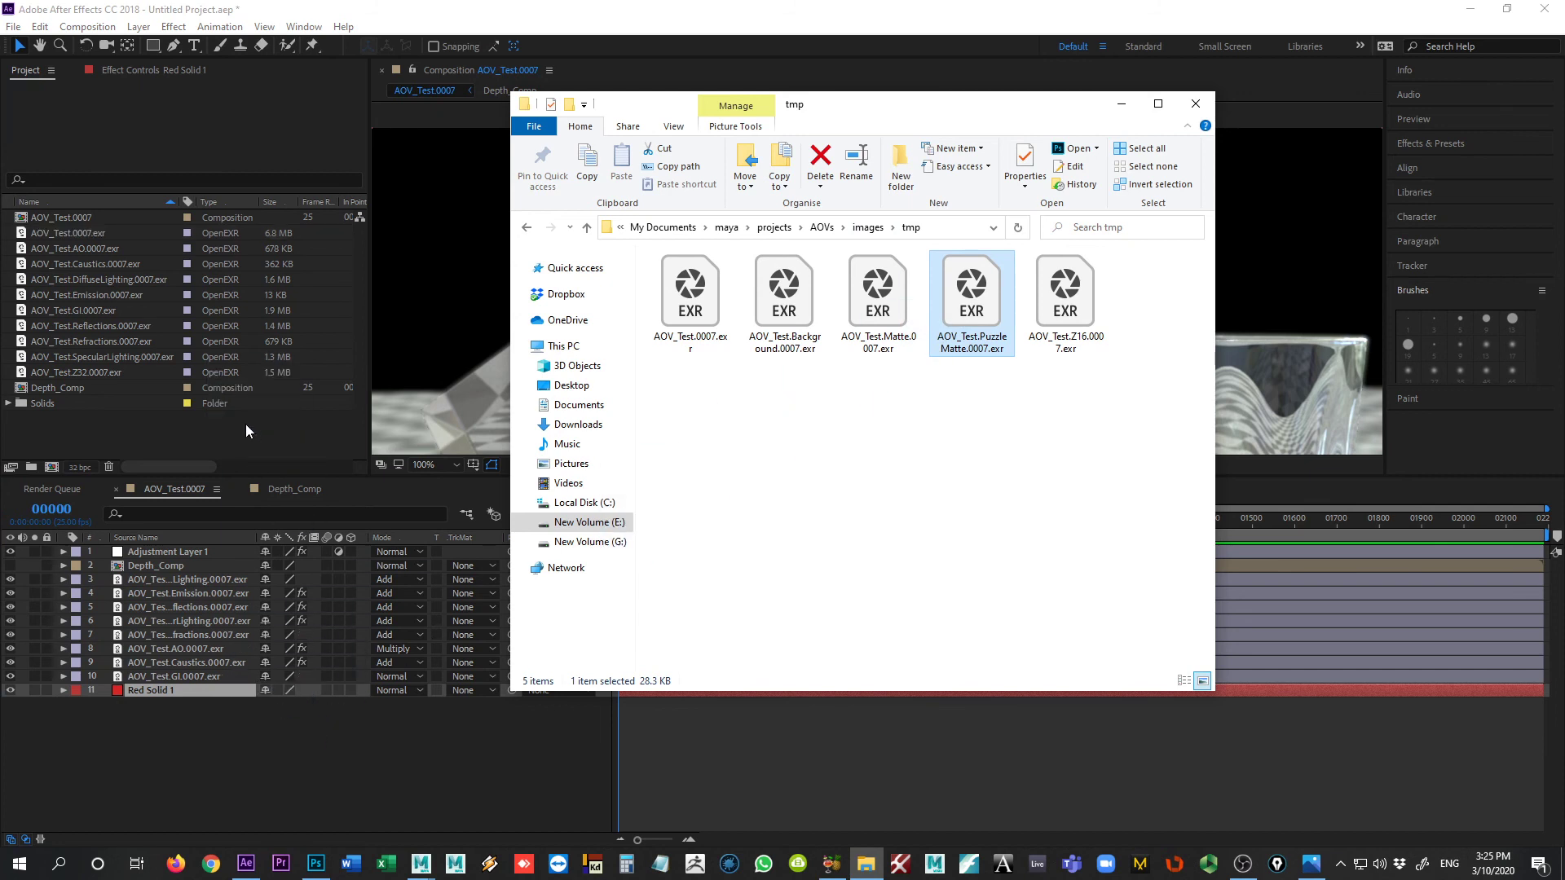
{"action": "left_click", "coordinate": [231, 444]}
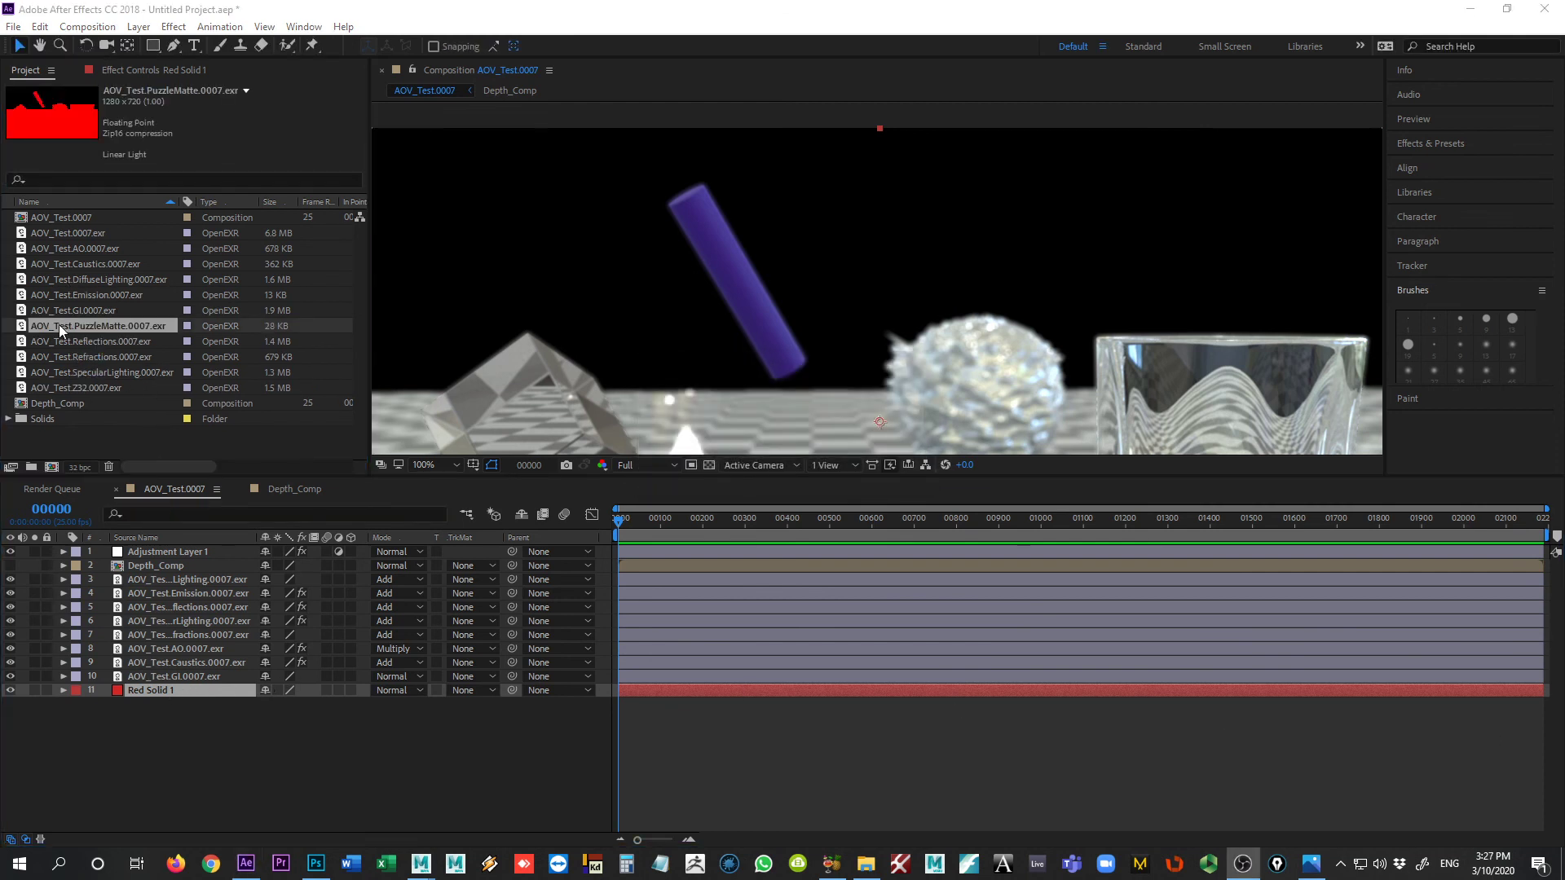
Step: Place AOV_Test.PuzzleMatte.0007.exr directly beneath Depth_Comp in the composition and hide Adjustment Layer 1
{"action": "left_click_drag", "start_coordinate": [67, 327], "coordinate": [150, 579]}
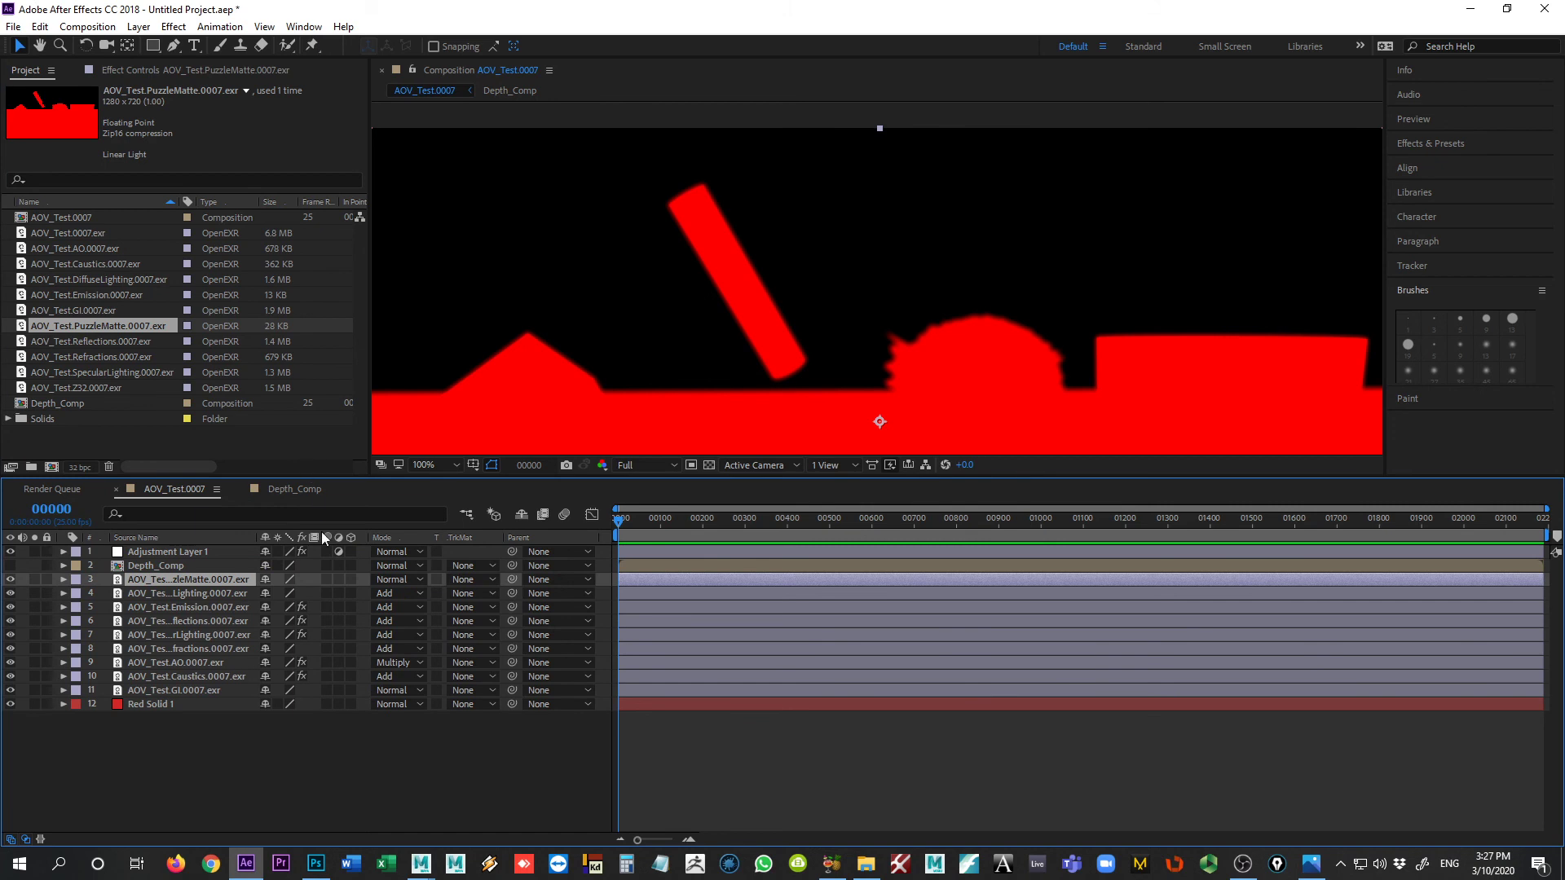
{"action": "left_click", "coordinate": [11, 552]}
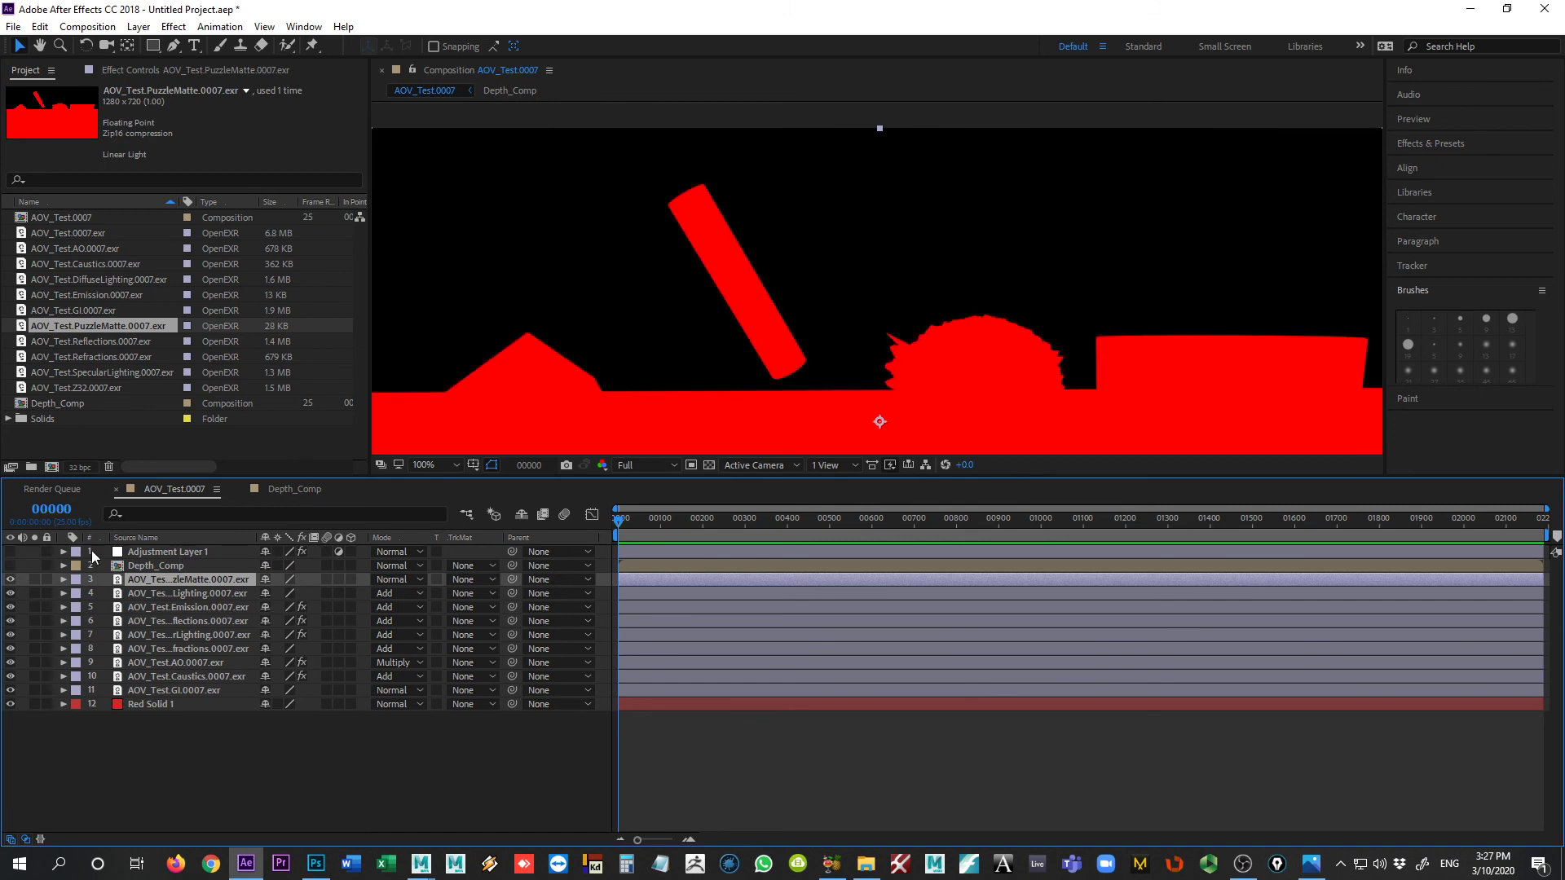
{"action": "left_click_drag", "start_coordinate": [640, 477], "coordinate": [616, 587]}
{"action": "key", "text": "comma"}
{"action": "key", "text": "period"}
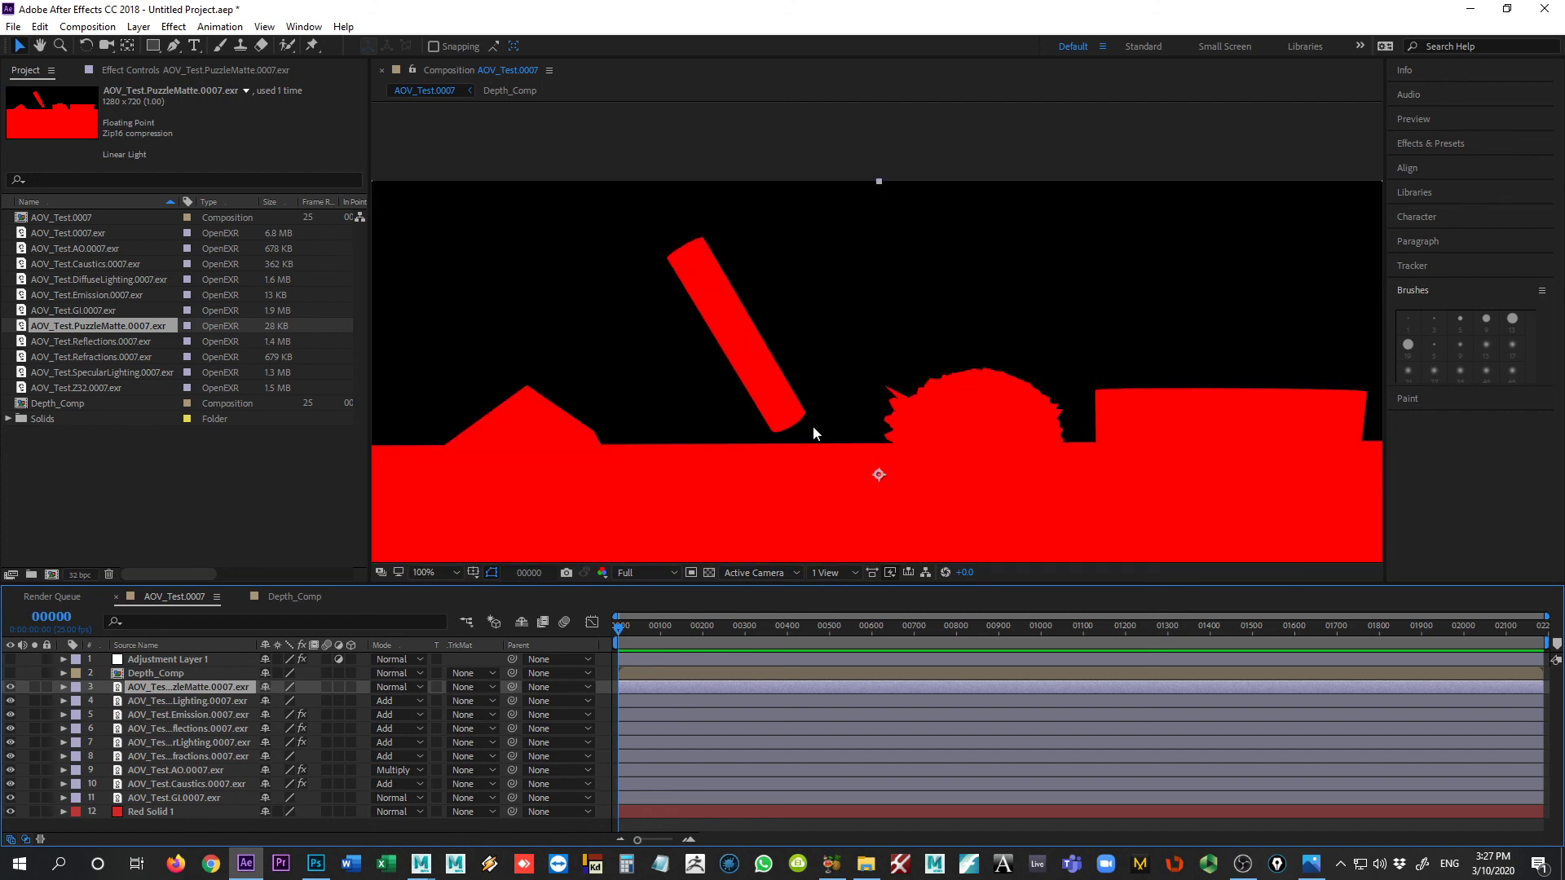
Step: Apply Keylight (1.2) to the PuzzleMatte layer and sample the matte's red as the screen colour
{"action": "left_click", "coordinate": [175, 27]}
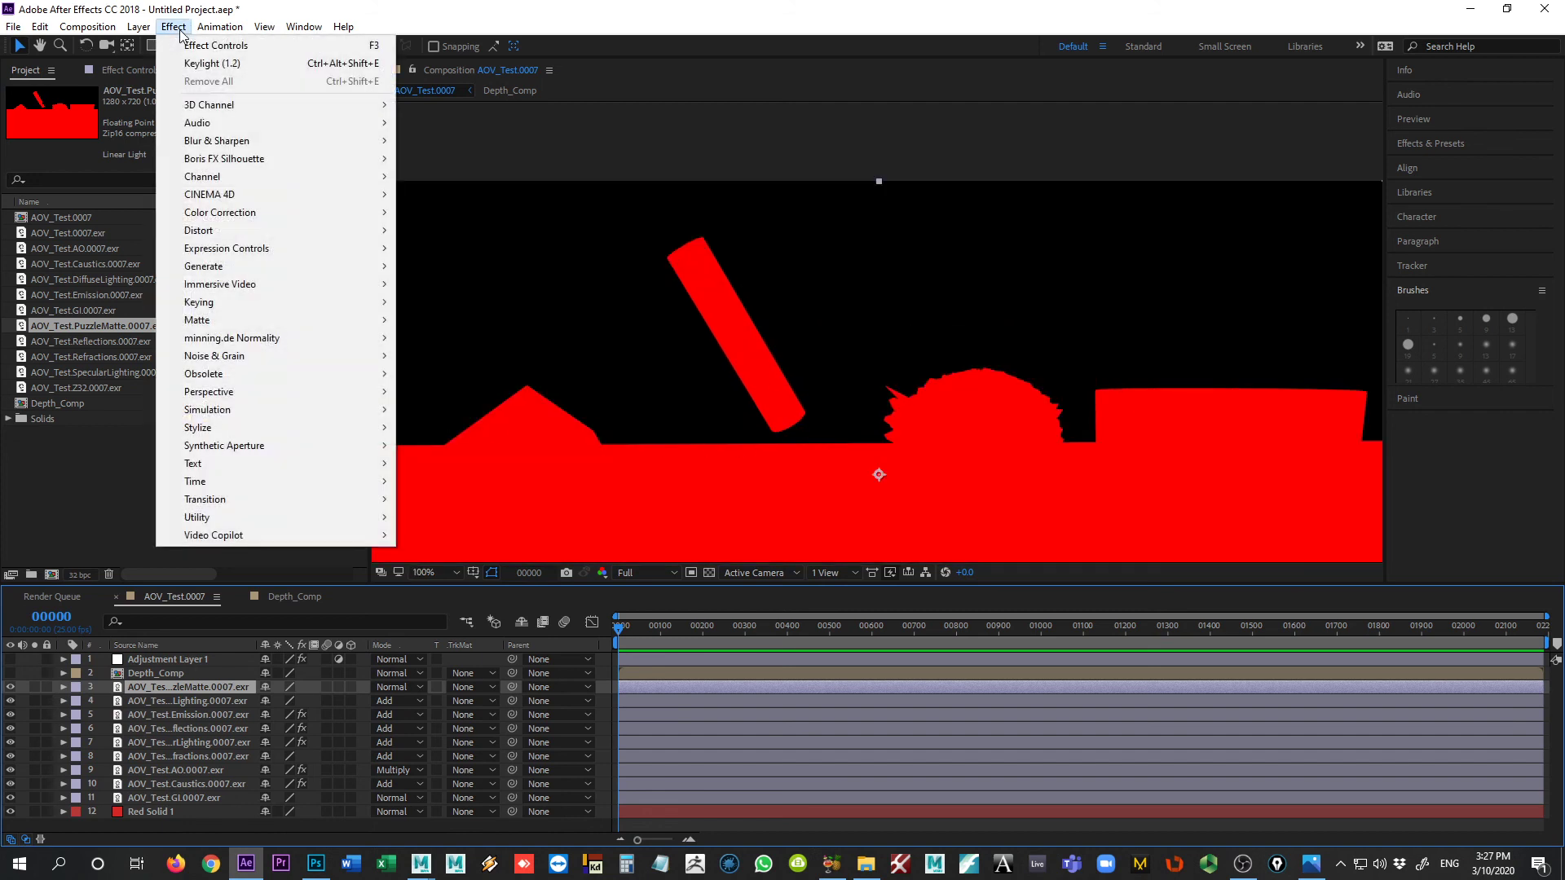
{"action": "mouse_move", "coordinate": [285, 302]}
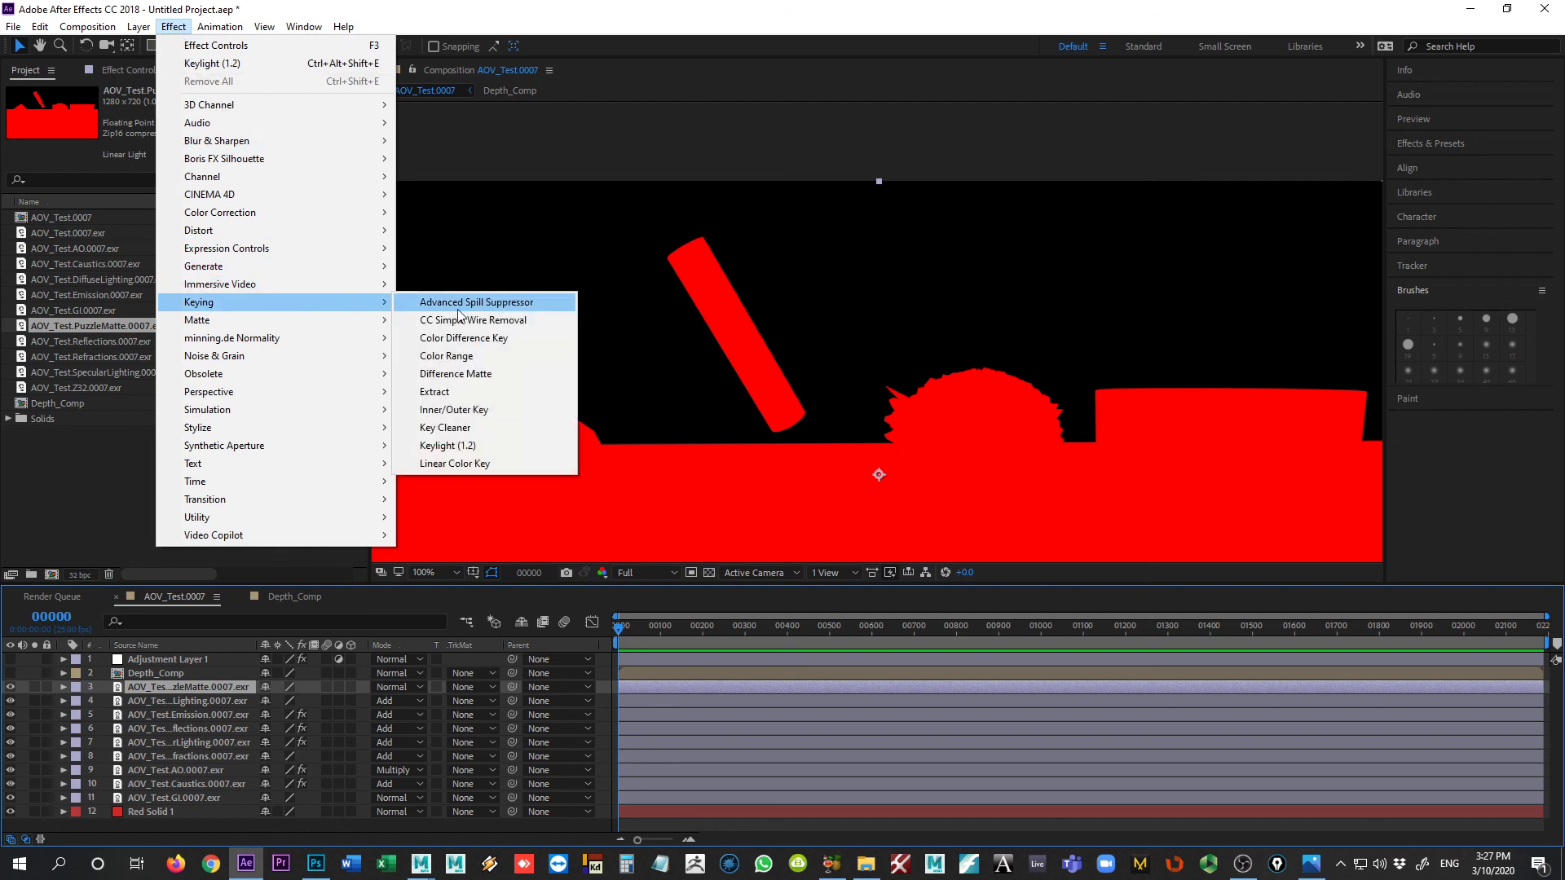
{"action": "left_click", "coordinate": [457, 446]}
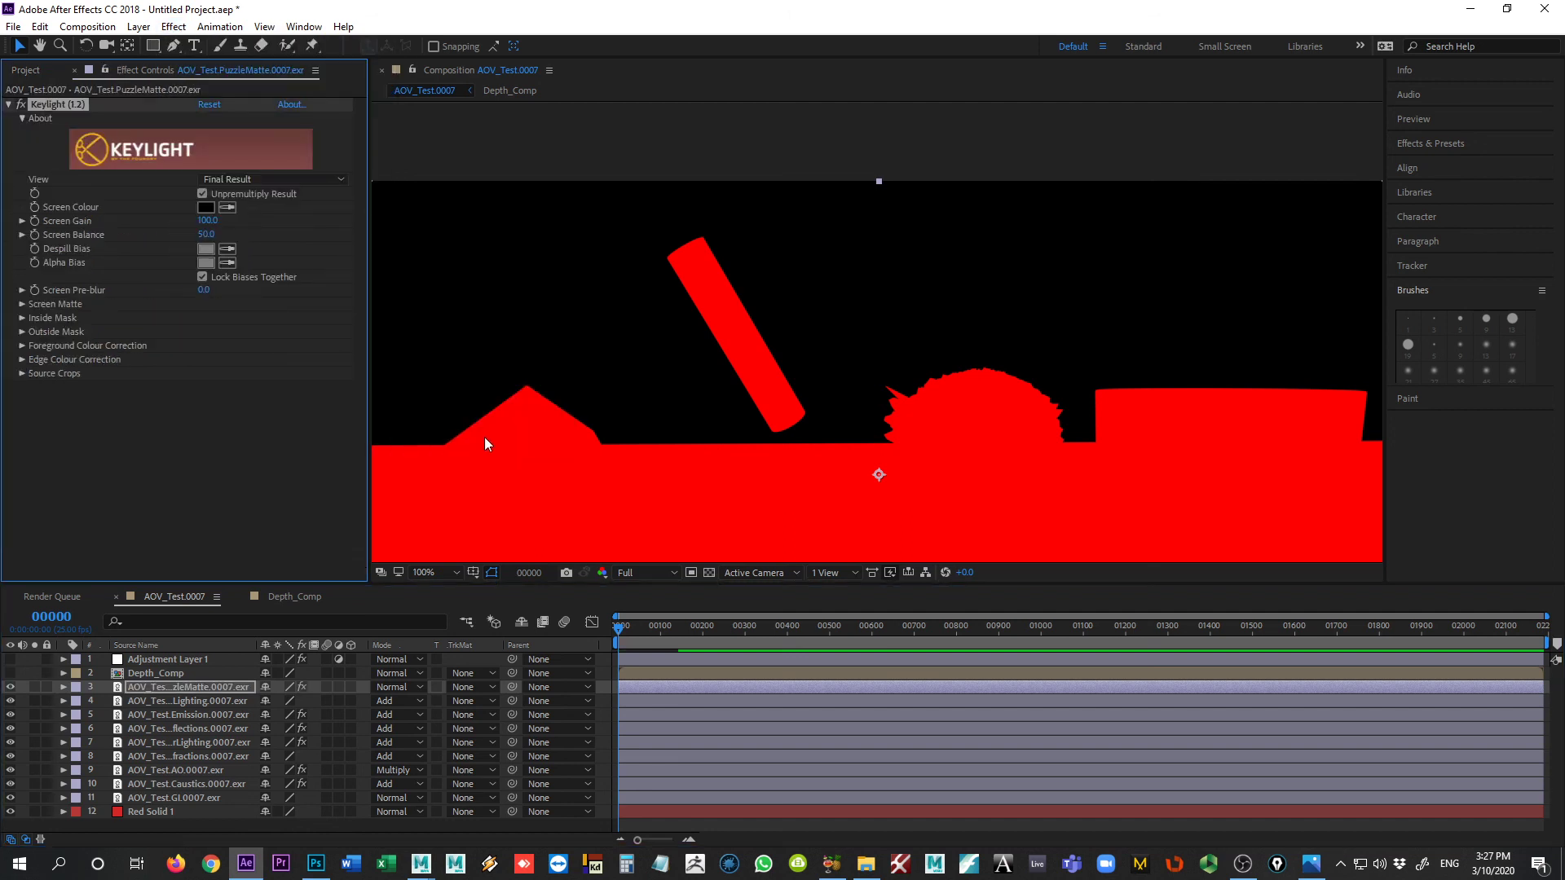
{"action": "left_click", "coordinate": [227, 208]}
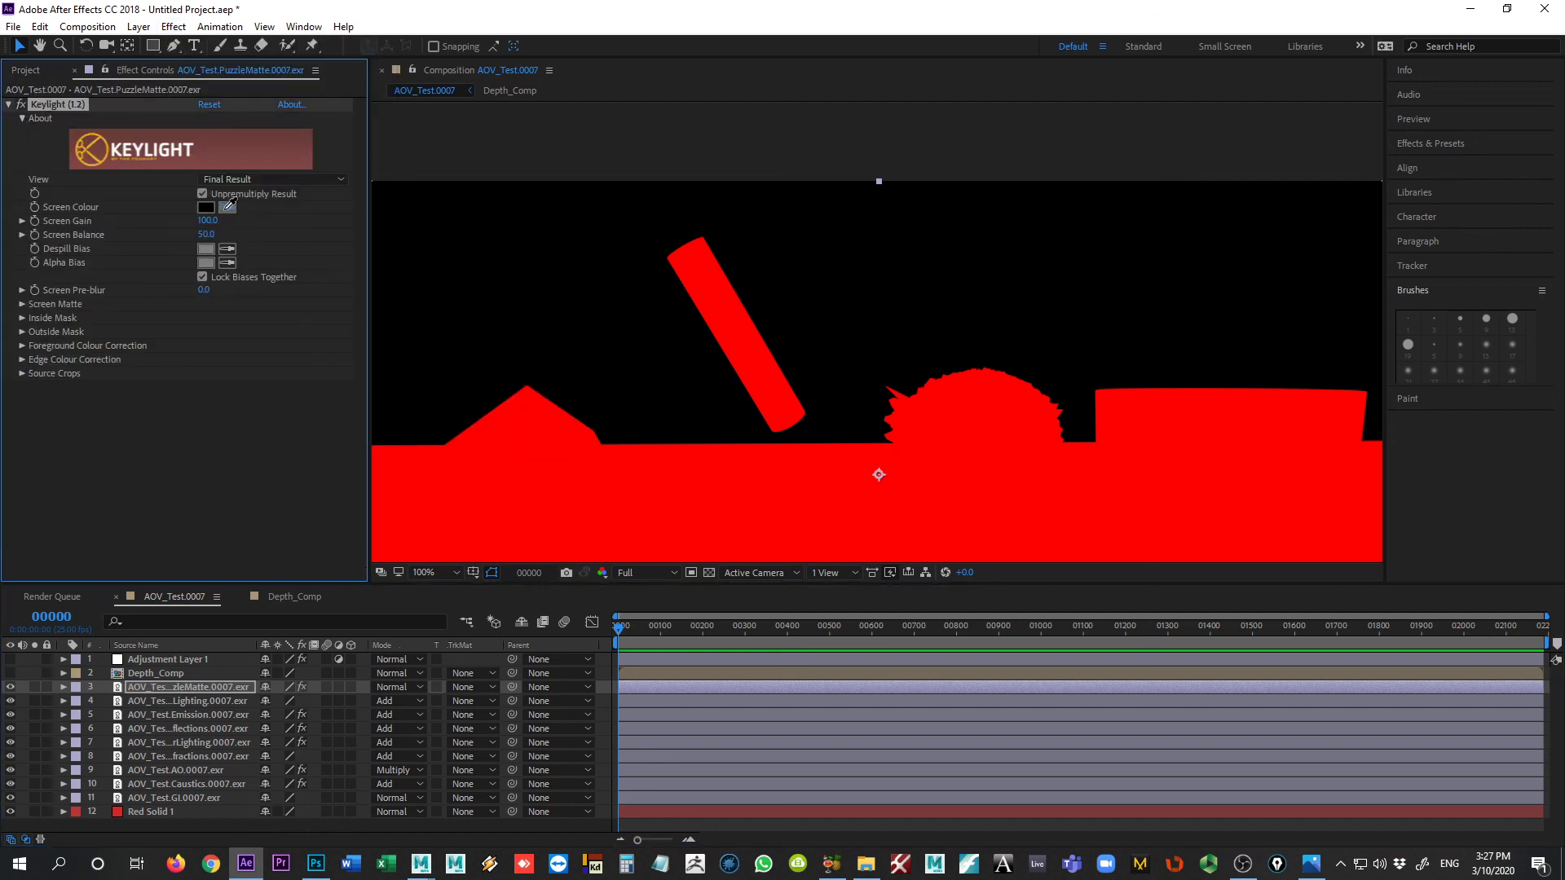
{"action": "left_click", "coordinate": [507, 454]}
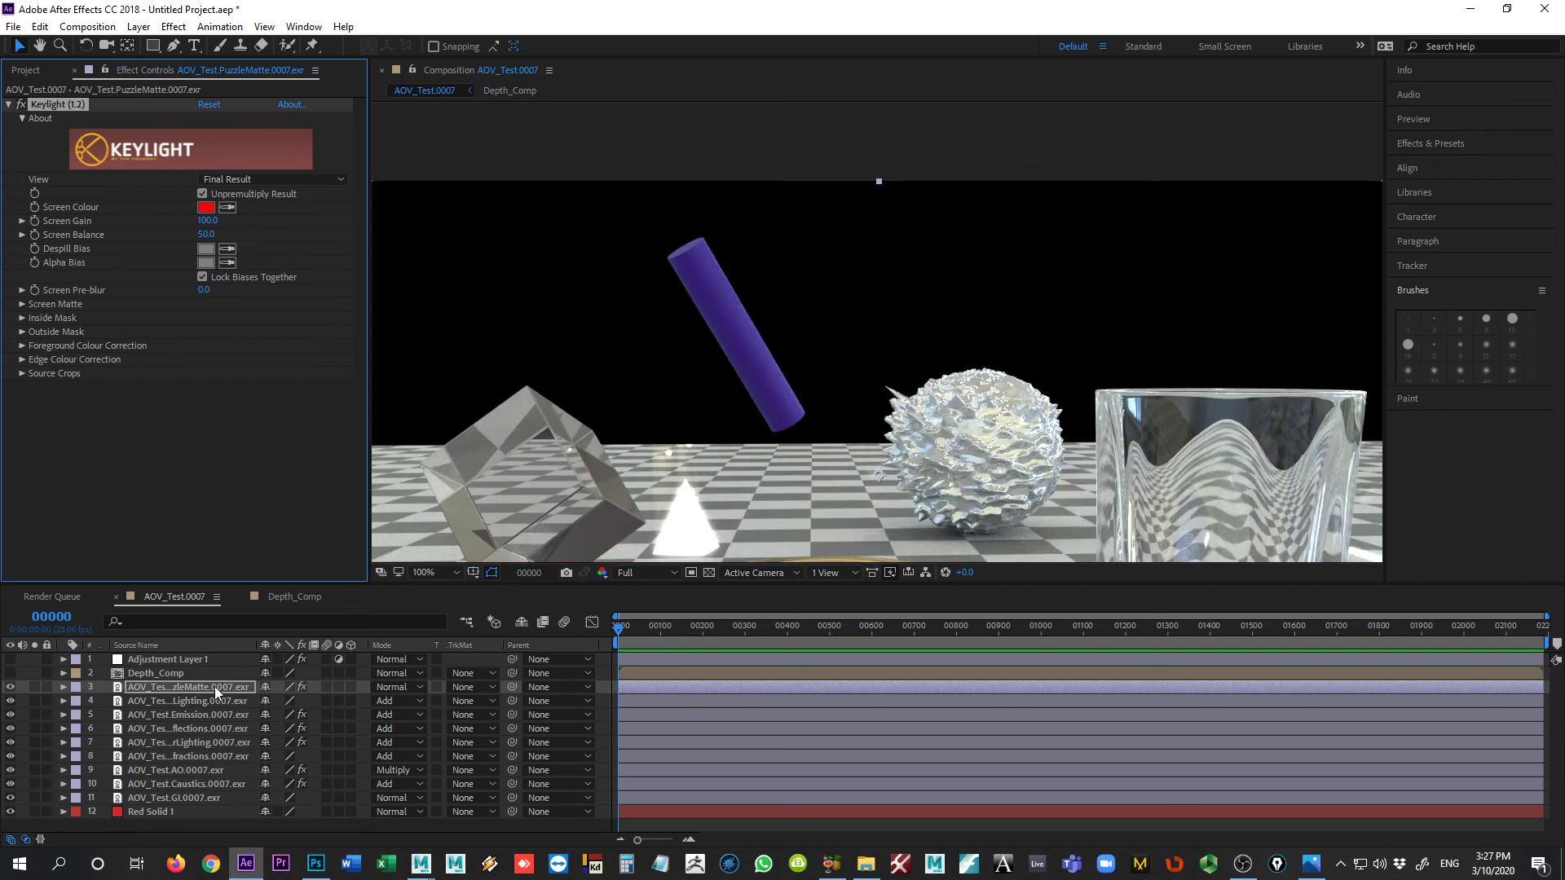
Step: Toggle the keyed PuzzleMatte layer's visibility to check the key, leaving the layer hidden
{"action": "left_click", "coordinate": [11, 690]}
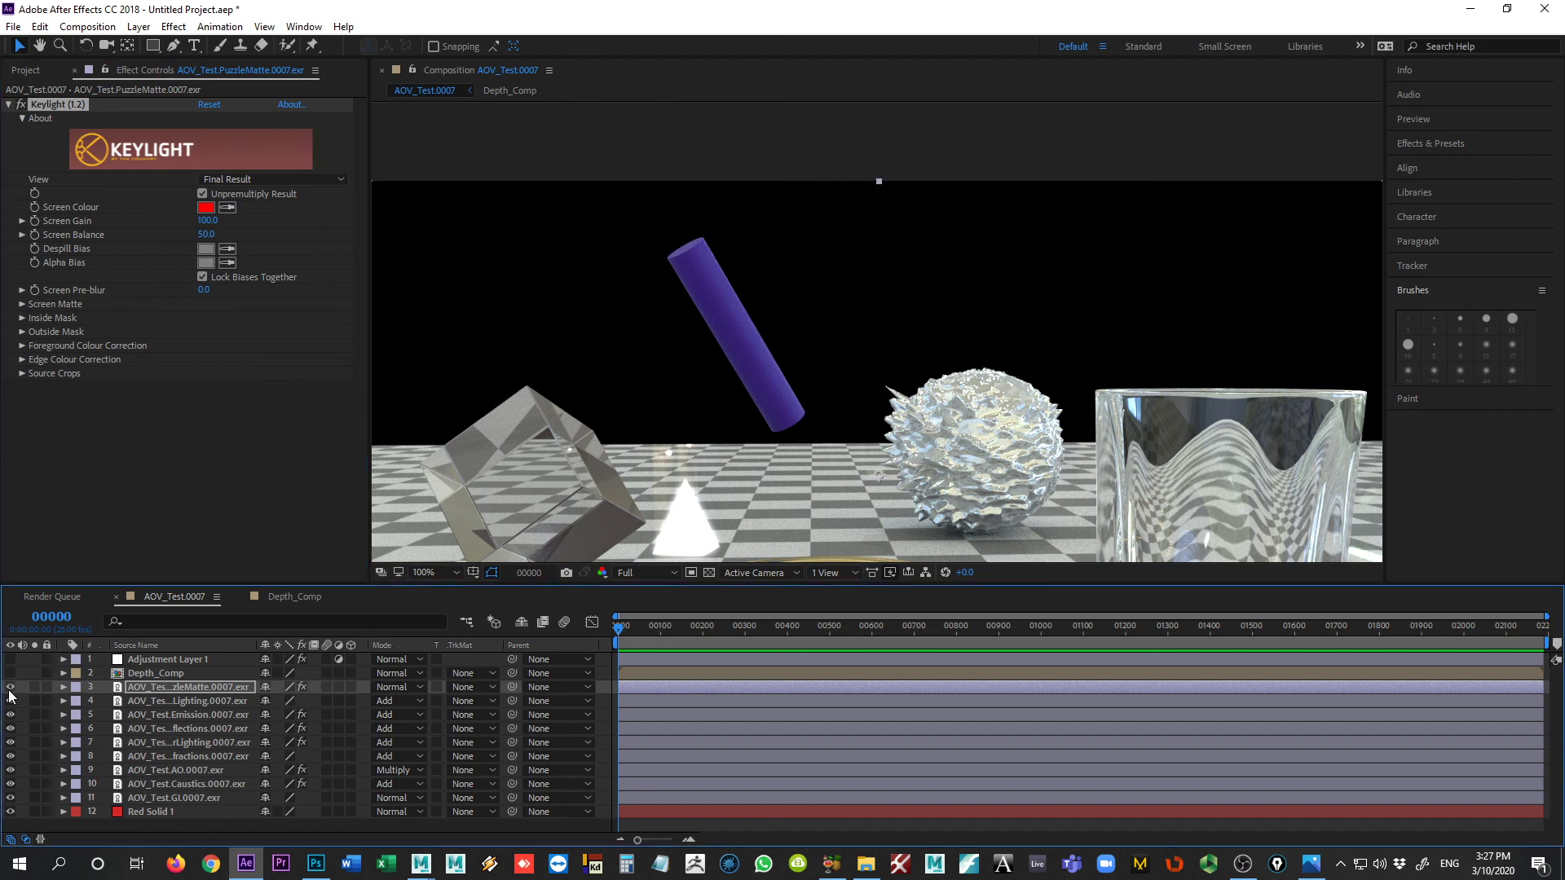
{"action": "left_click", "coordinate": [11, 692]}
{"action": "left_click", "coordinate": [10, 691]}
Step: Move Red Solid 1 directly beneath the PuzzleMatte layer and set its track matte to Alpha Matte "AOV_Test.PuzzleMatte.0007.exr"
{"action": "left_click_drag", "start_coordinate": [148, 810], "coordinate": [218, 692]}
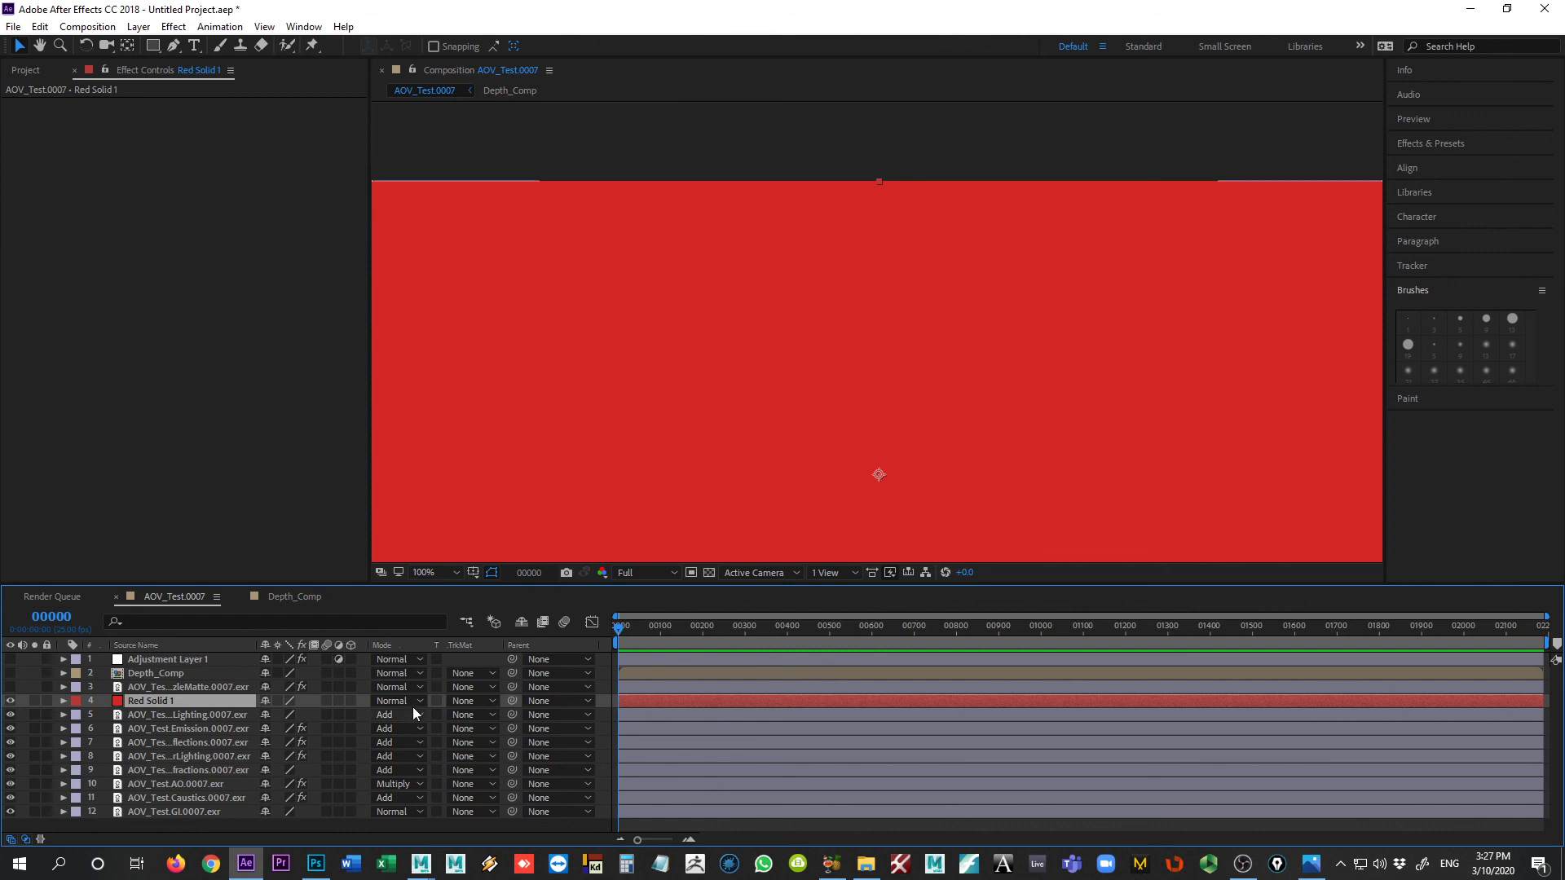
{"action": "left_click", "coordinate": [470, 702]}
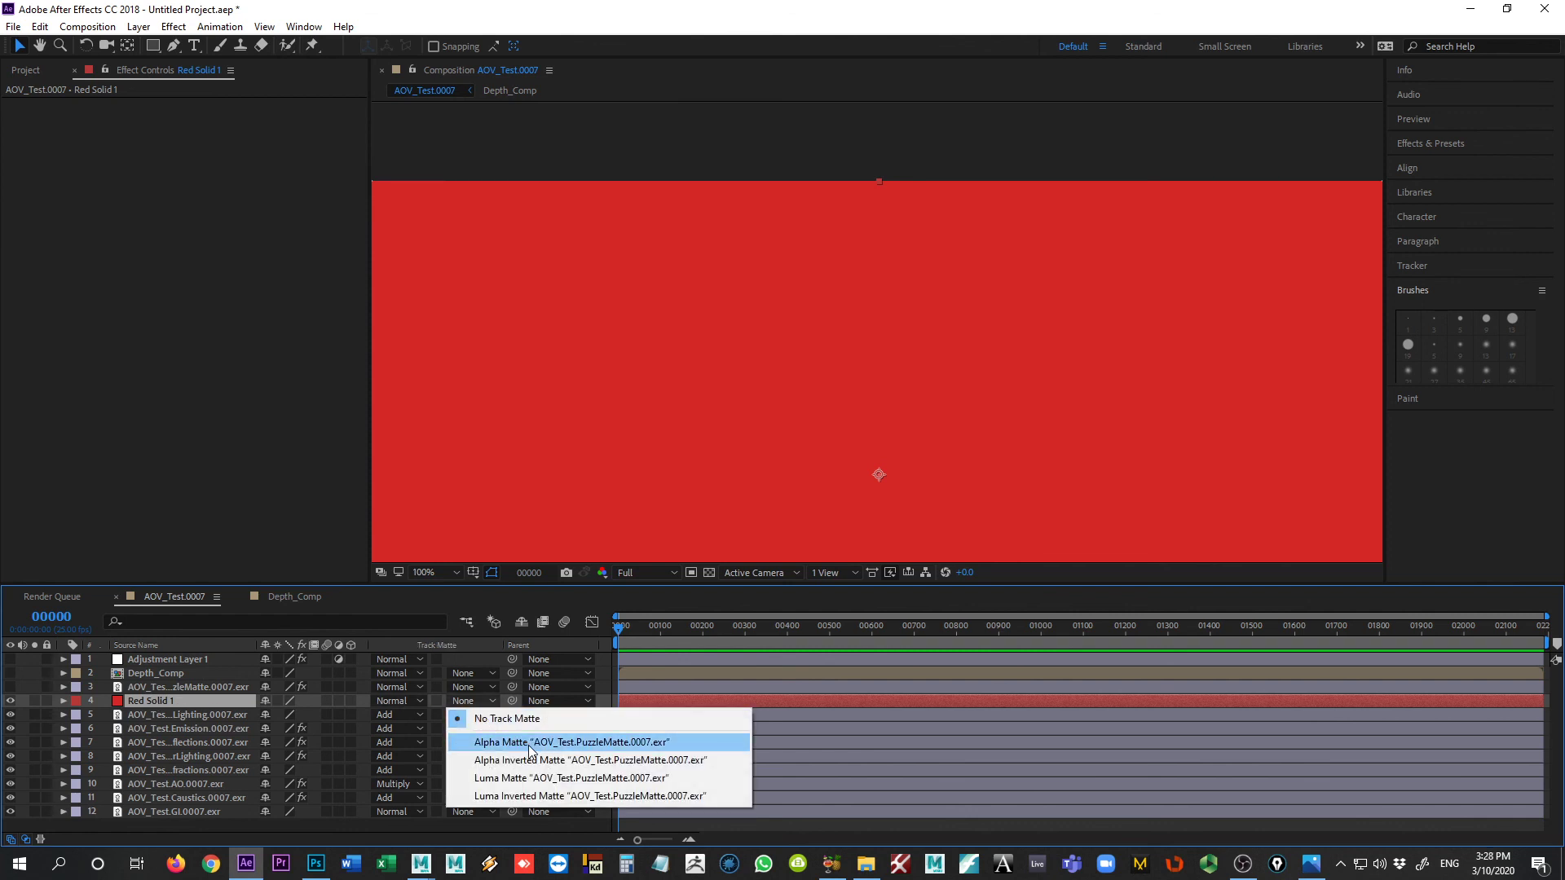
{"action": "left_click", "coordinate": [618, 744]}
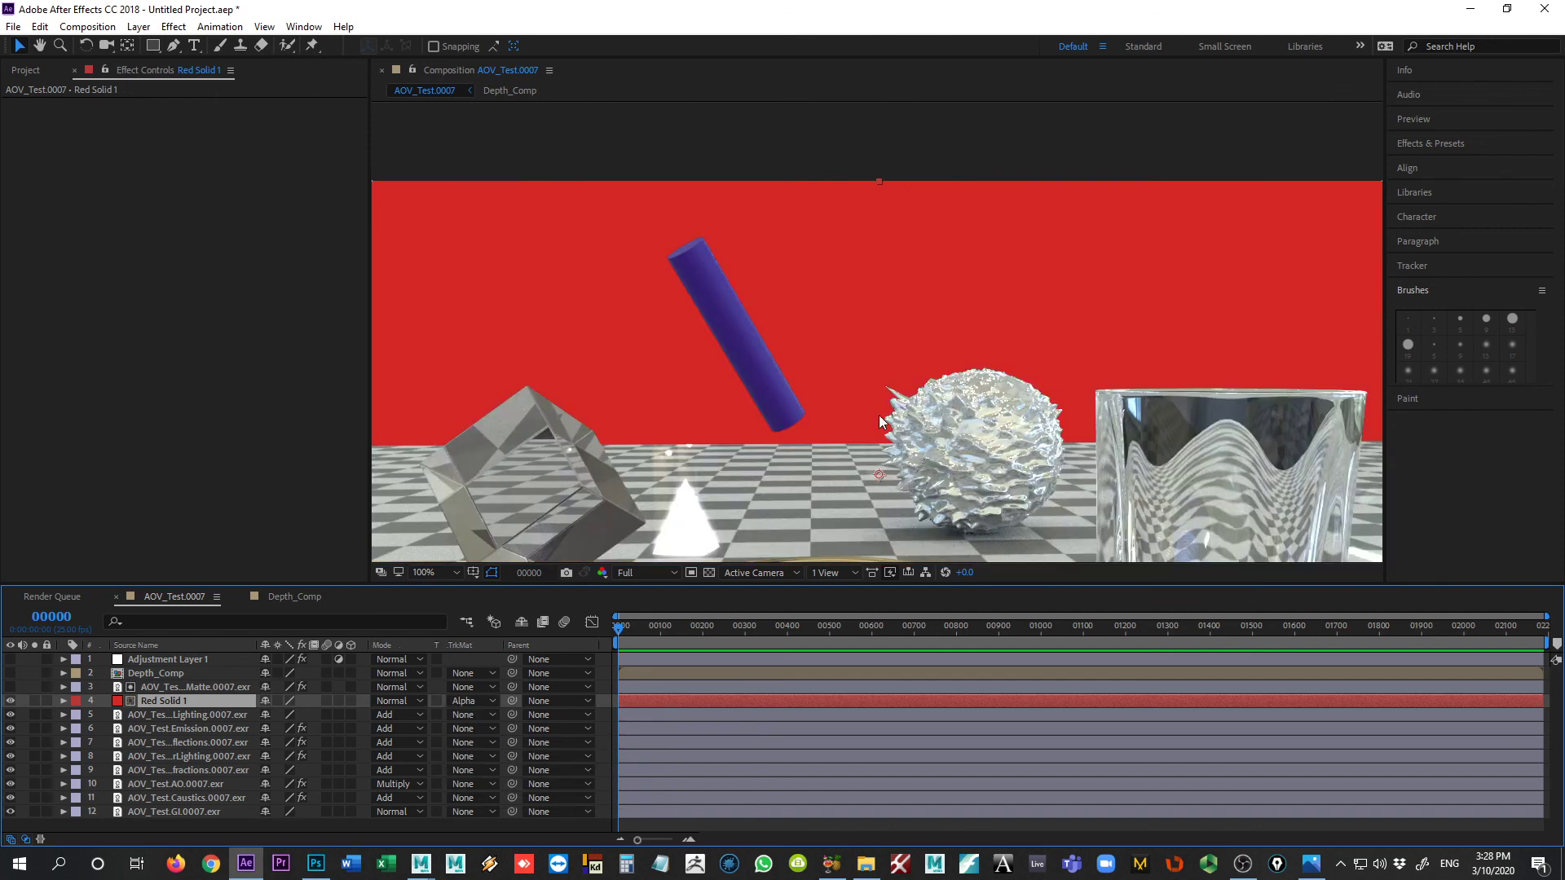
Step: Check the red background around the objects and turn Adjustment Layer 1's visibility back on
{"action": "scroll", "coordinate": [973, 362], "scroll_direction": "down", "scroll_amount": 1}
{"action": "scroll", "coordinate": [1246, 453], "scroll_direction": "up", "scroll_amount": 1}
{"action": "scroll", "coordinate": [1198, 437], "scroll_direction": "down", "scroll_amount": 1}
{"action": "scroll", "coordinate": [1165, 427], "scroll_direction": "up", "scroll_amount": 1}
{"action": "left_click", "coordinate": [10, 660]}
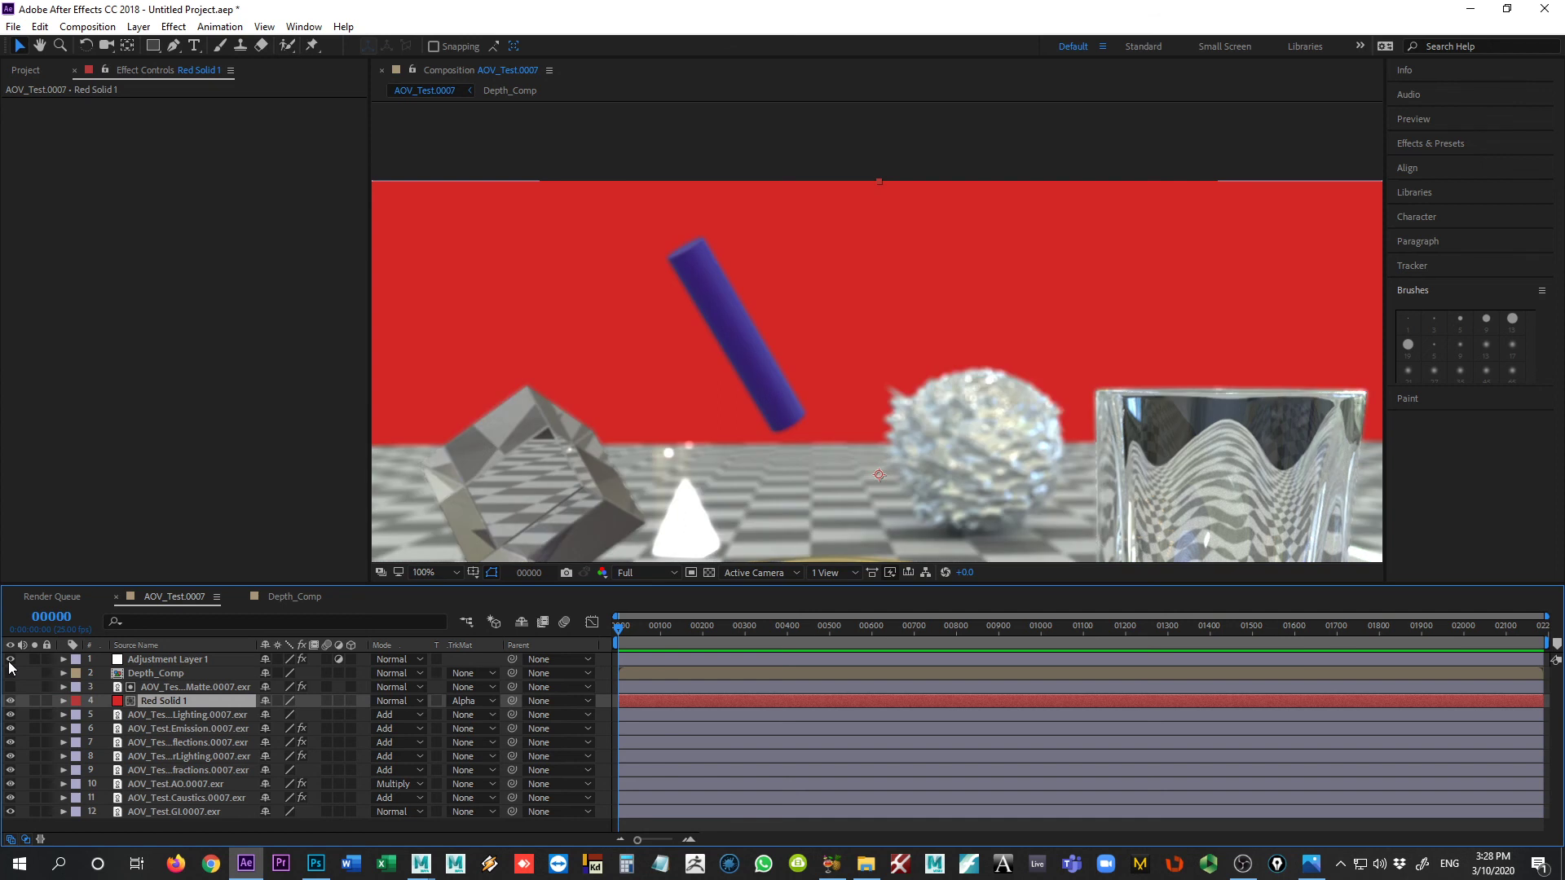
Step: Examine the blurred composite over the red background, both as a whole frame and at full size
{"action": "scroll", "coordinate": [802, 404], "scroll_direction": "down", "scroll_amount": 2}
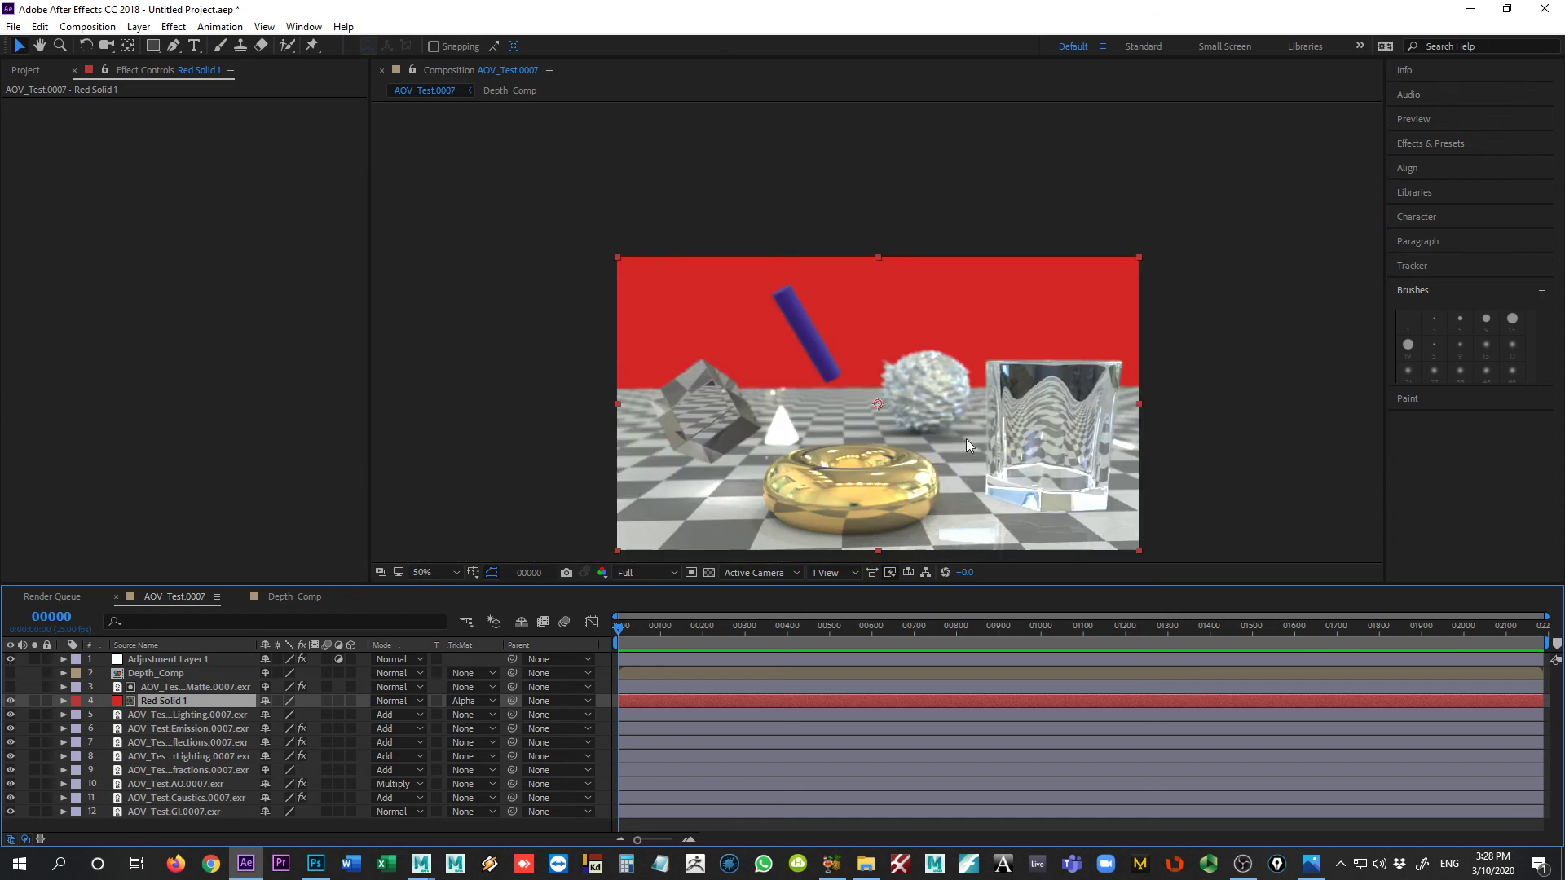
{"action": "left_click", "coordinate": [1279, 409]}
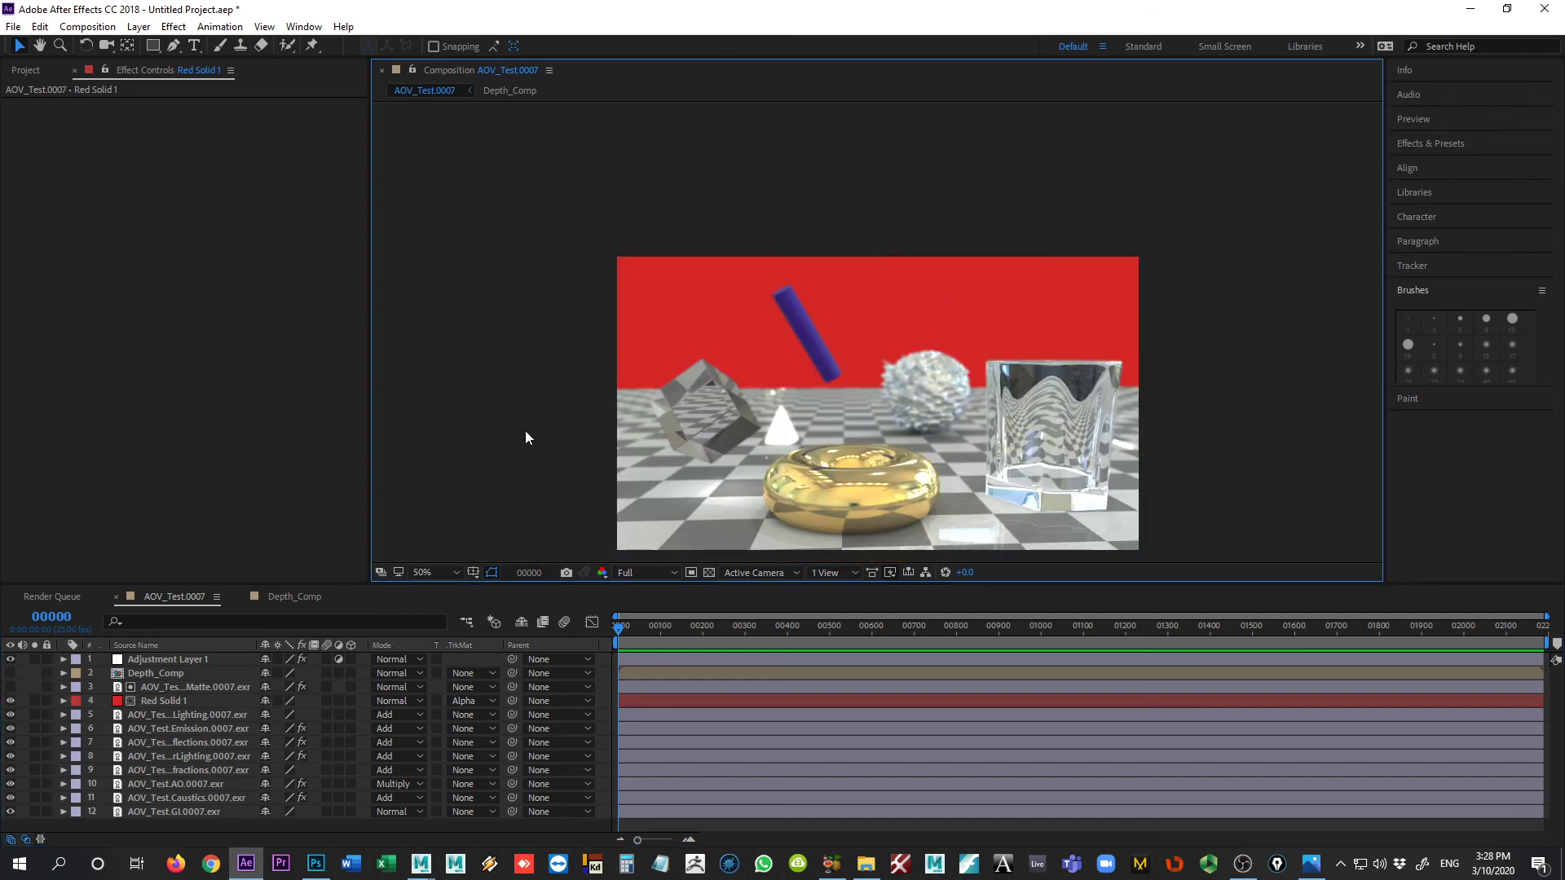
{"action": "scroll", "coordinate": [517, 436], "scroll_direction": "up", "scroll_amount": 2}
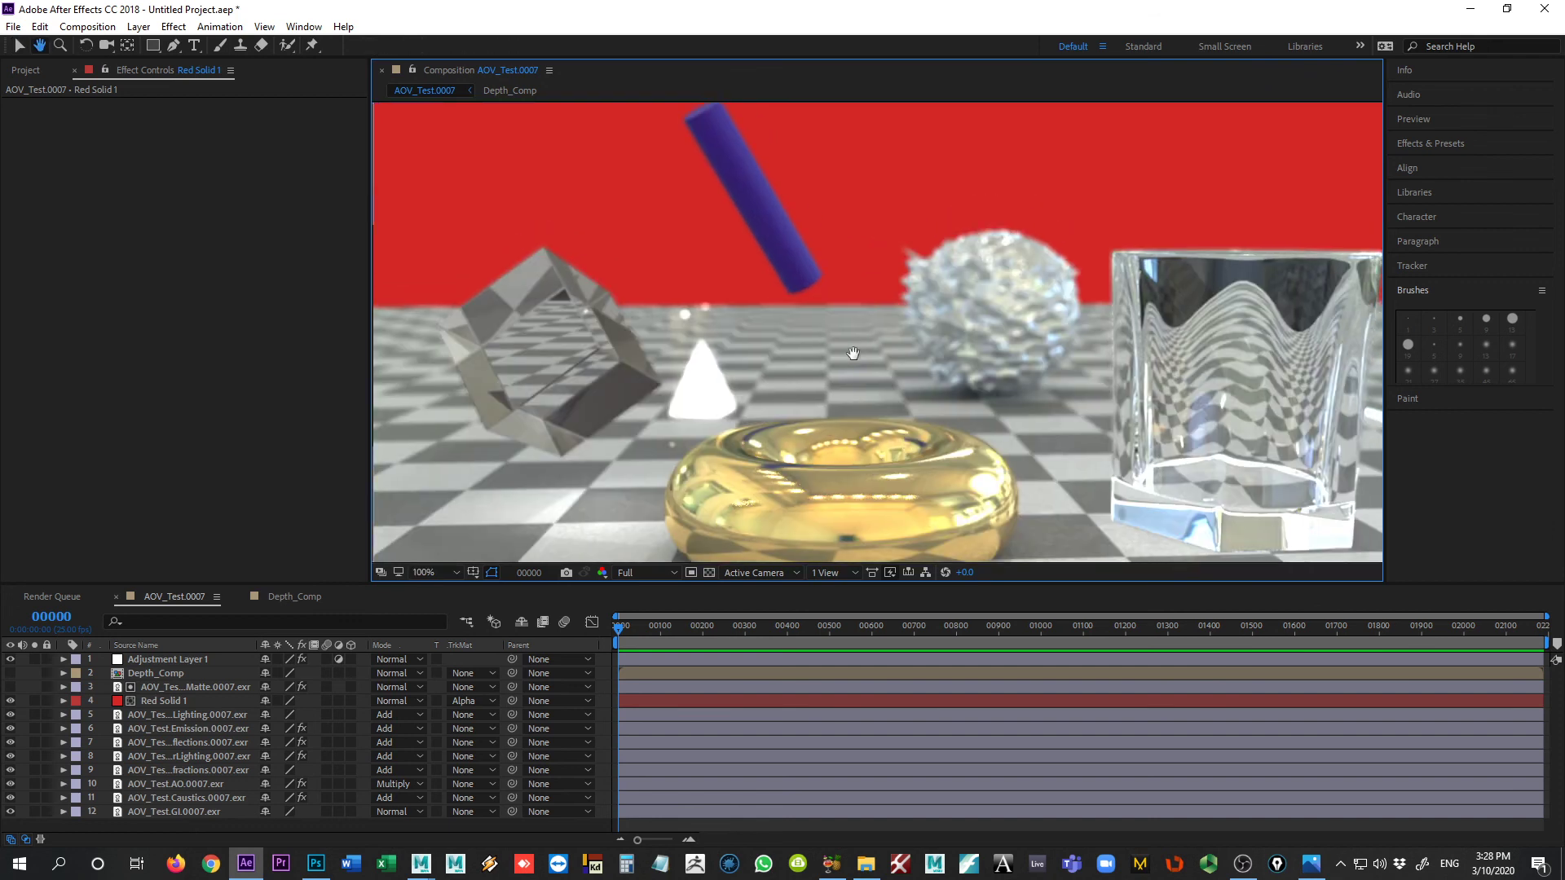
{"action": "key", "text": "v"}
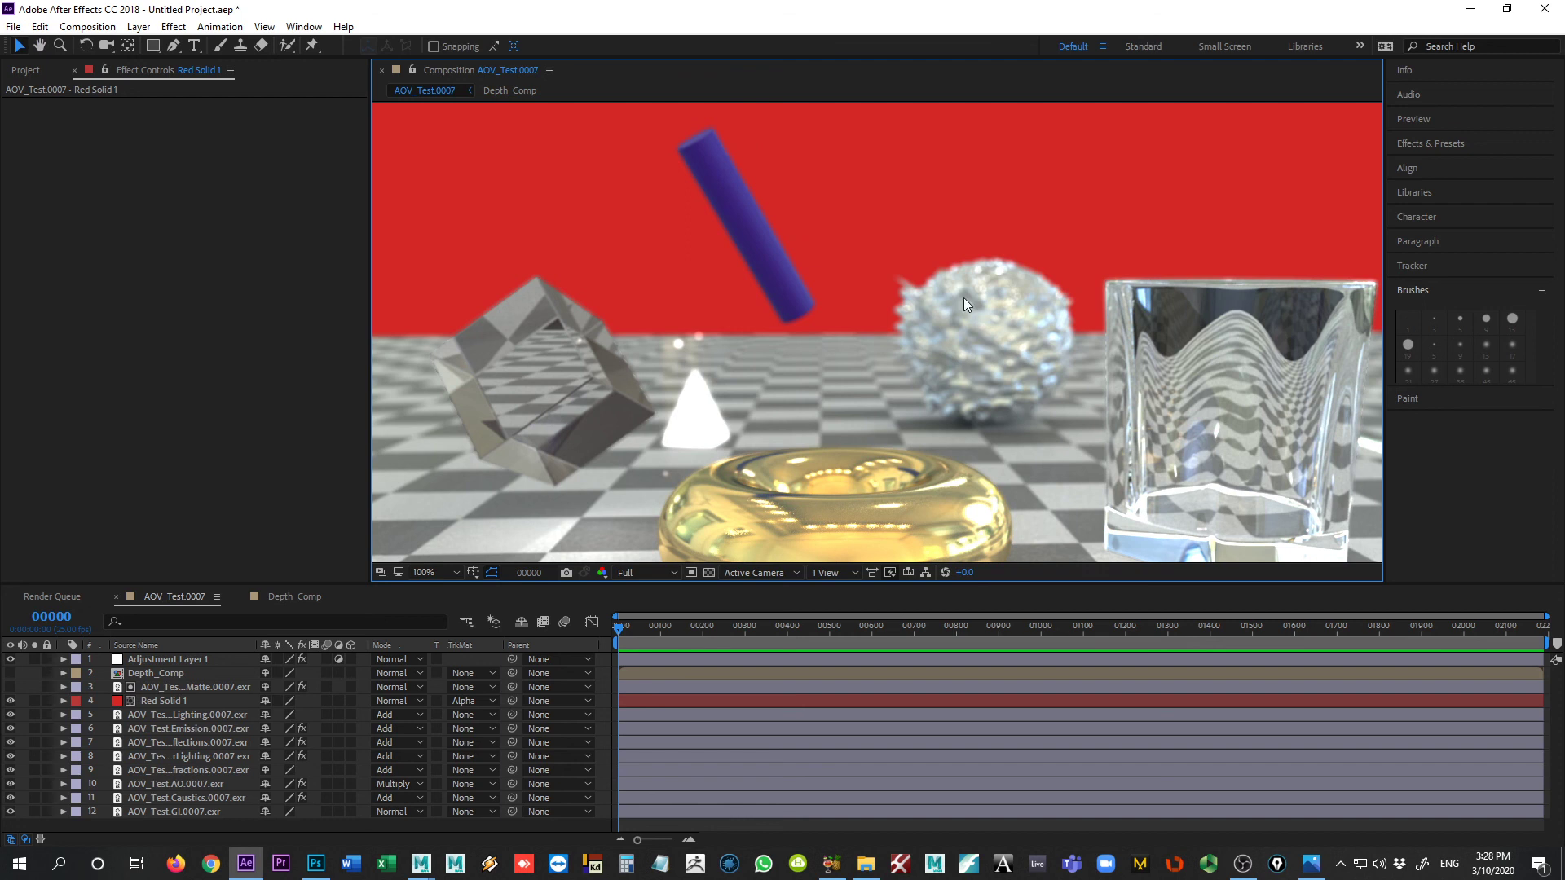
{"action": "scroll", "coordinate": [908, 271], "scroll_direction": "down", "scroll_amount": 1}
{"action": "scroll", "coordinate": [907, 270], "scroll_direction": "up", "scroll_amount": 1}
{"action": "key", "text": "h"}
{"action": "left_click_drag", "start_coordinate": [914, 371], "coordinate": [915, 355]}
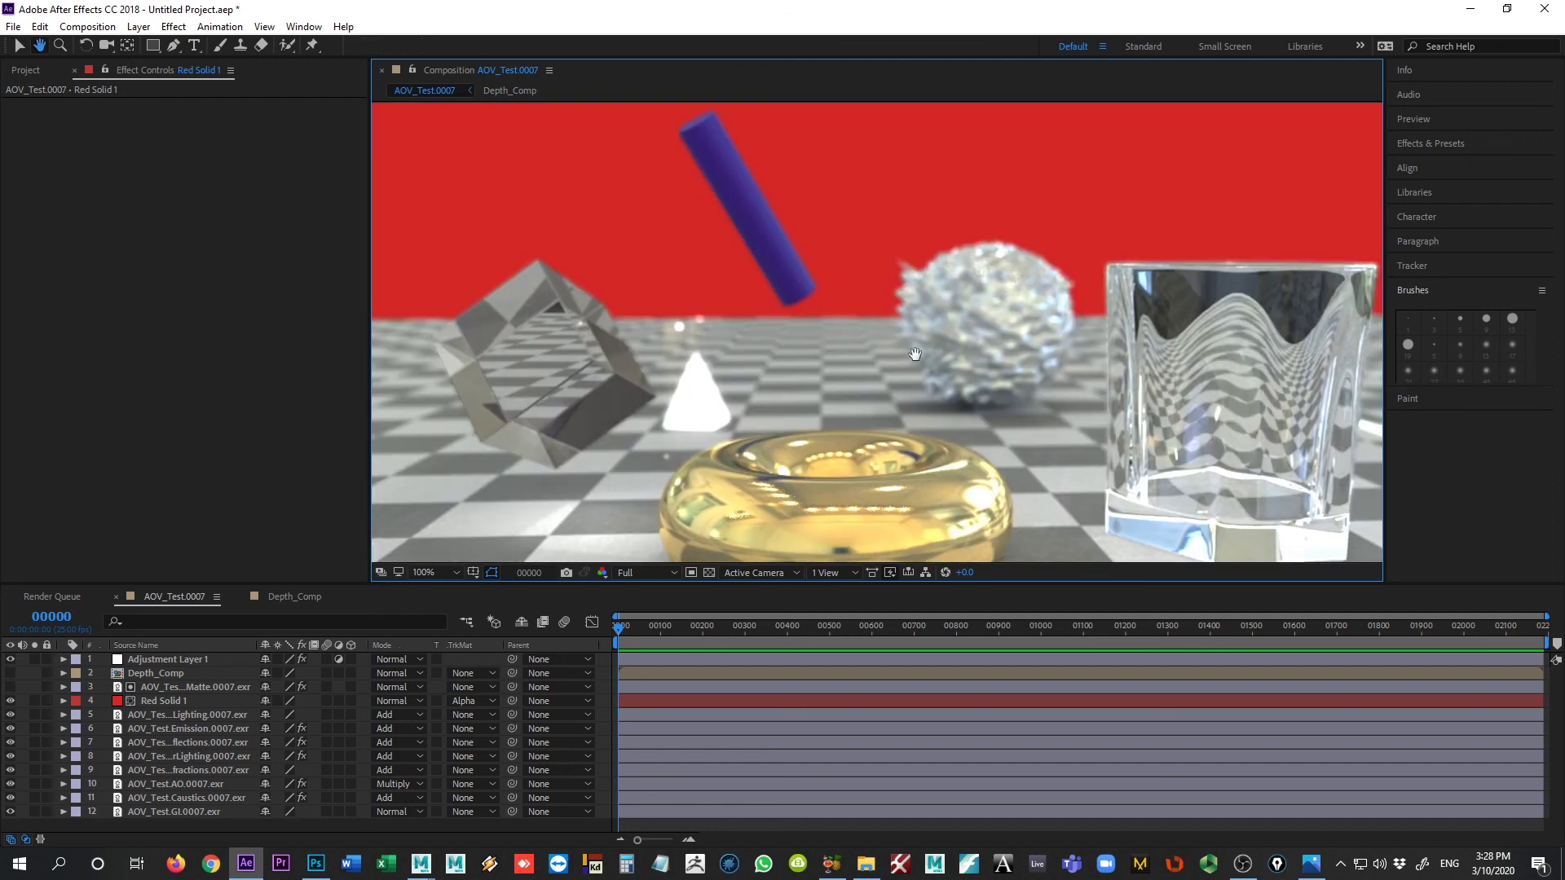
{"action": "key", "text": "v"}
{"action": "scroll", "coordinate": [869, 326], "scroll_direction": "down", "scroll_amount": 1}
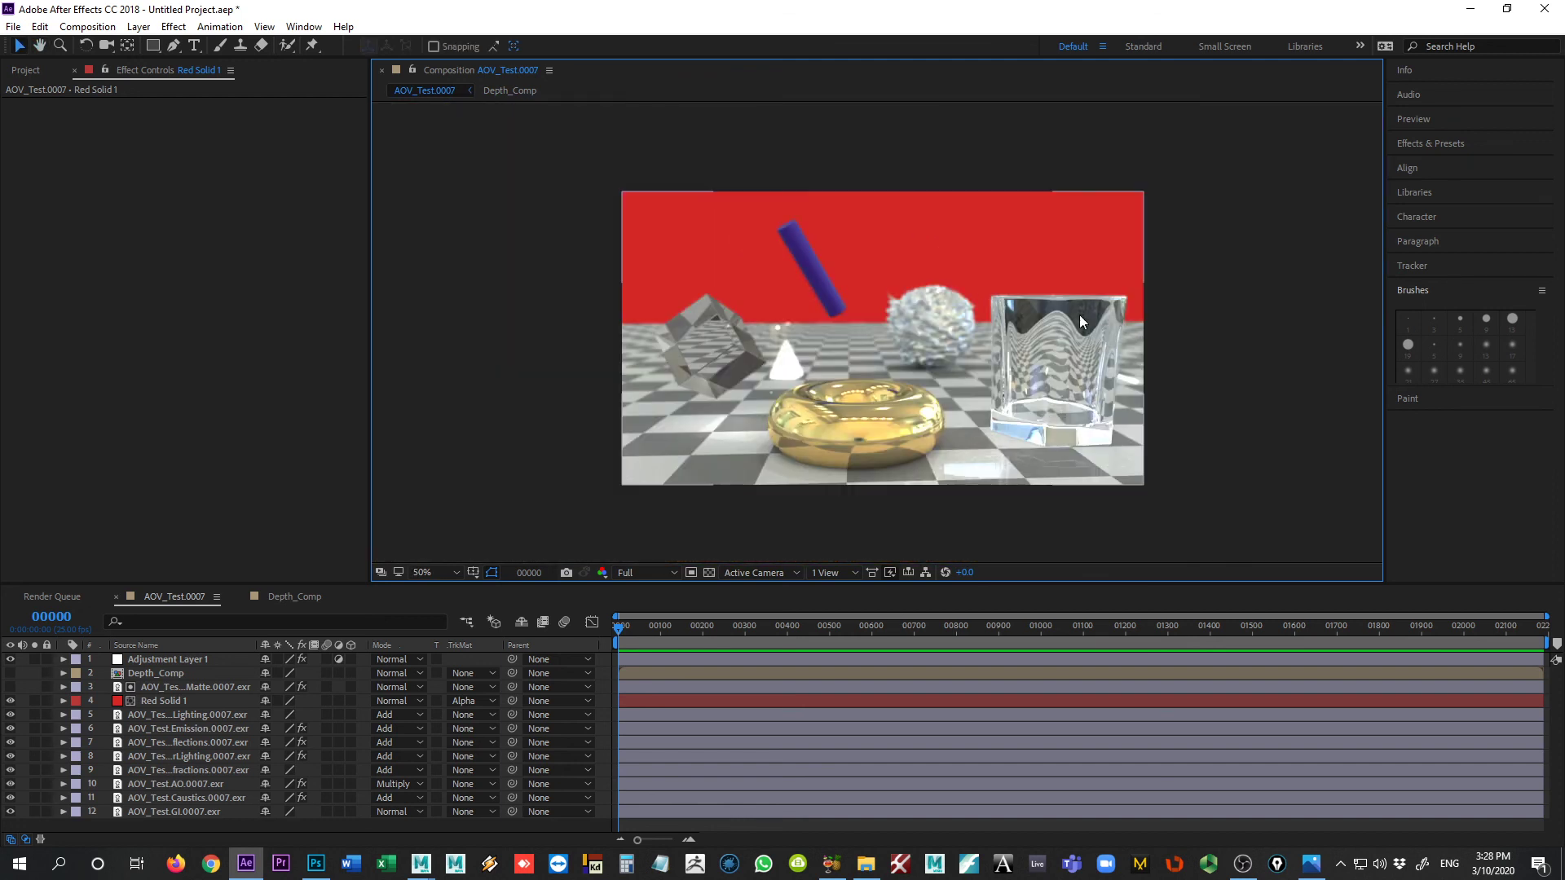